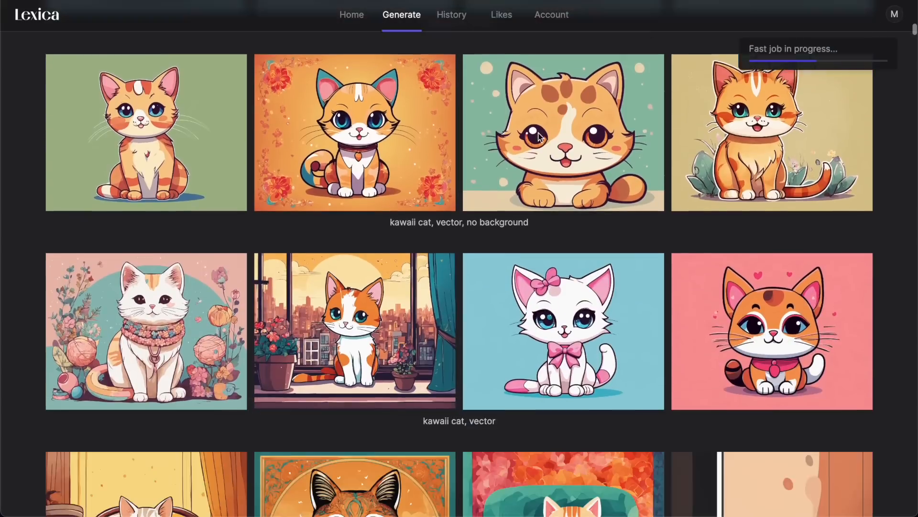
- Generate images from the kawaii cat, vector, no background prompt in a landscape size and again at 896 × 1152
scroll(478, 267, up, 3)
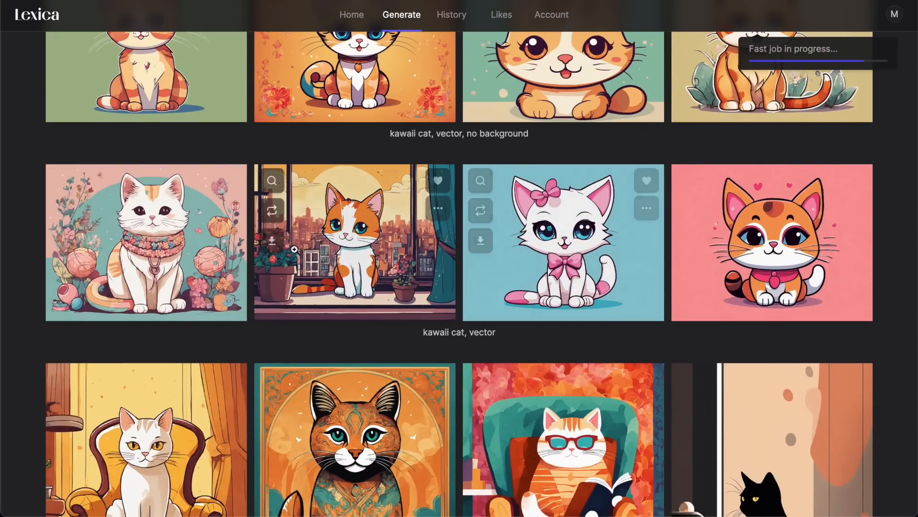
scroll(424, 289, up, 10)
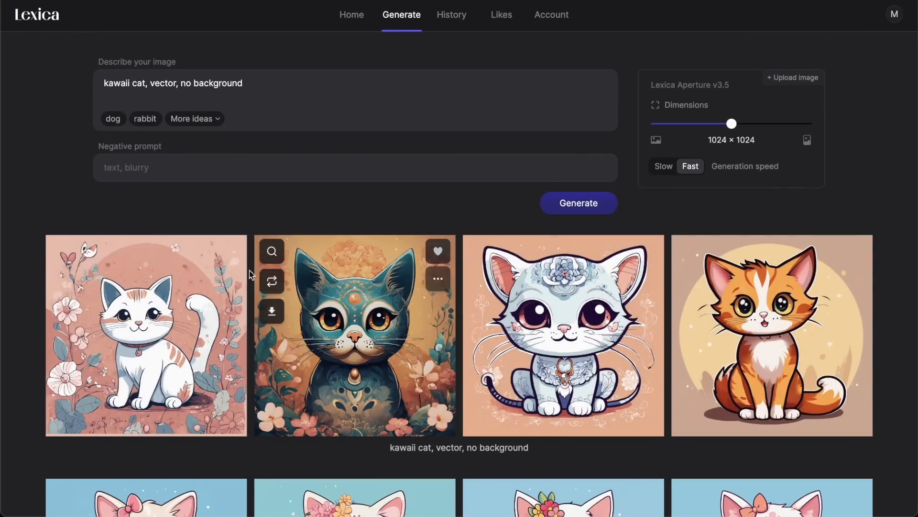
click(732, 125)
drag(732, 125, 753, 124)
click(580, 203)
mouse_move(712, 124)
click(593, 208)
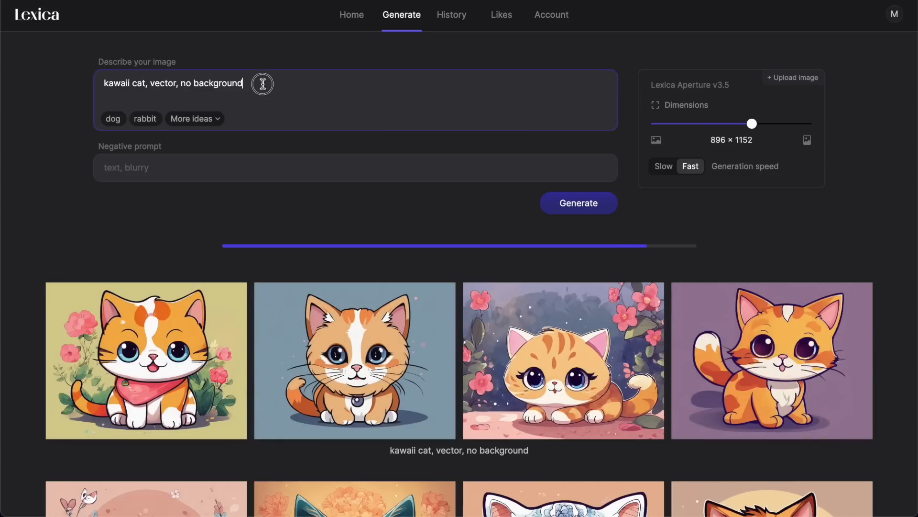
- Change the prompt to "kawaii cat, clipart" and generate the images
drag(262, 82, 181, 83)
key(BackSpace)
key(BackSpace)
key(BackSpace)
key(BackSpace)
key(BackSpace)
key(BackSpace)
key(BackSpace)
key(BackSpace)
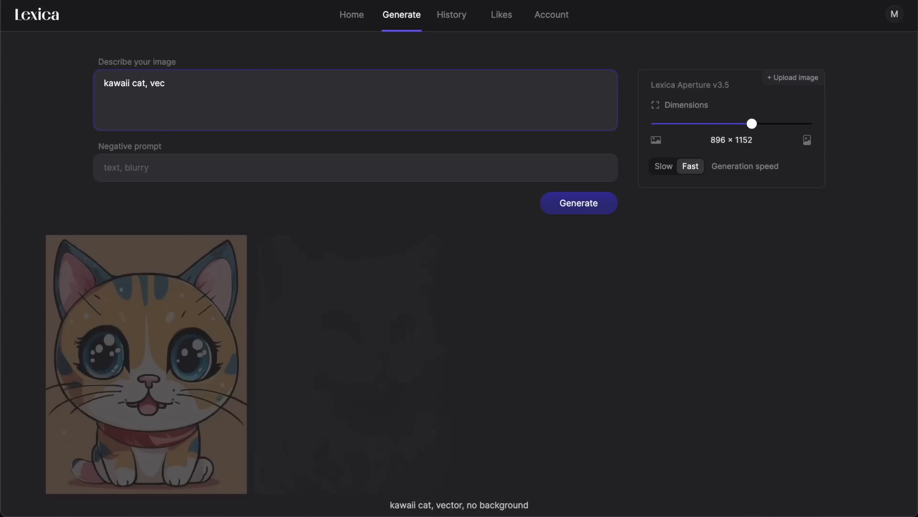
text(c)
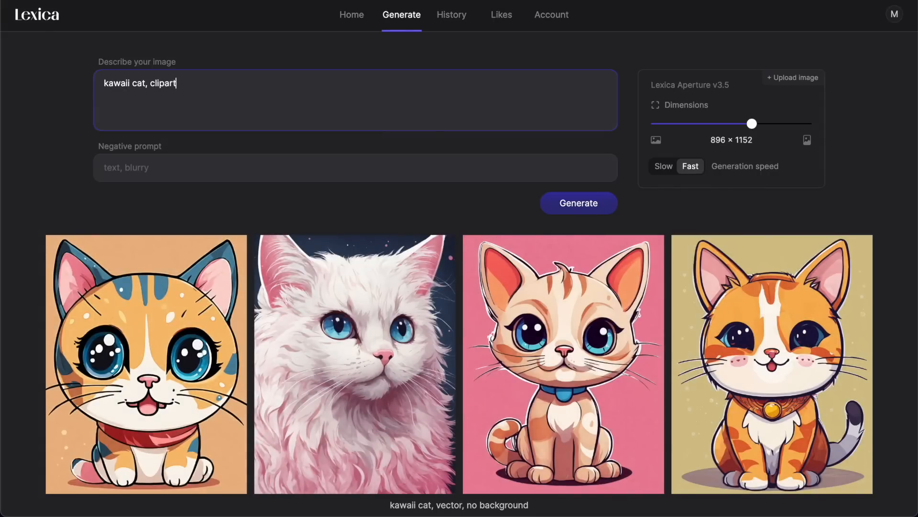
key(Return)
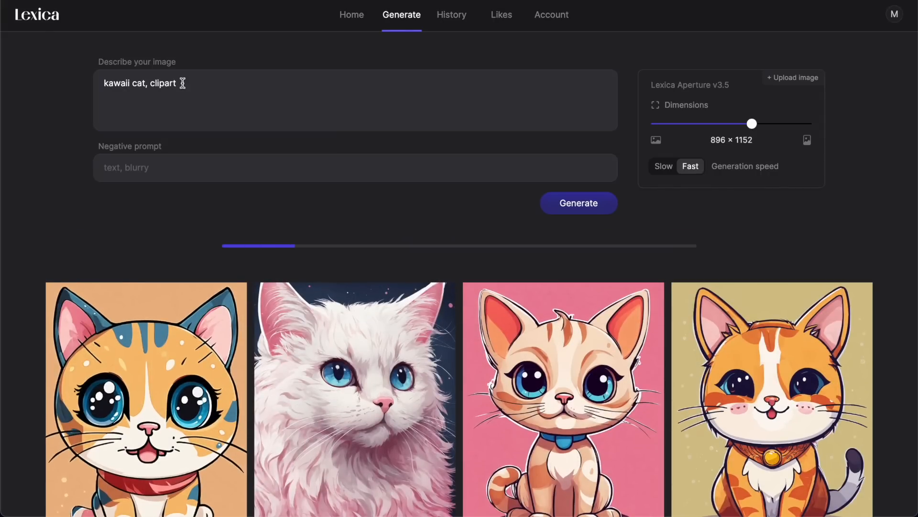
- Generate variations of the first portrait kawaii cat, the one with large blue eyes and a red collar
scroll(492, 79, down, 3)
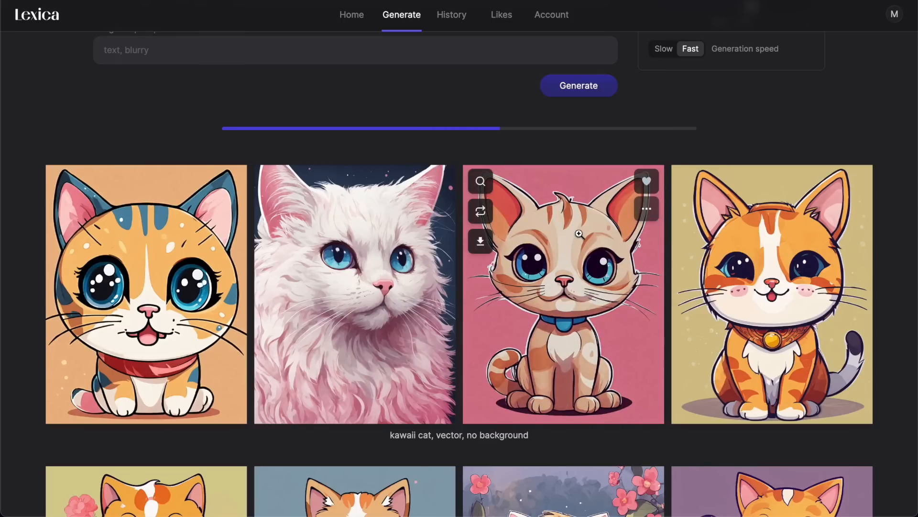
scroll(555, 175, up, 1)
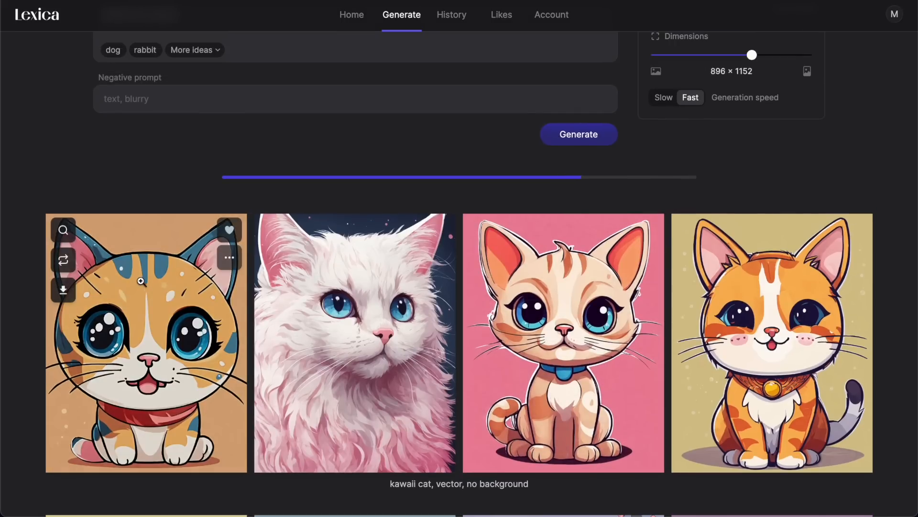
scroll(240, 189, down, 1)
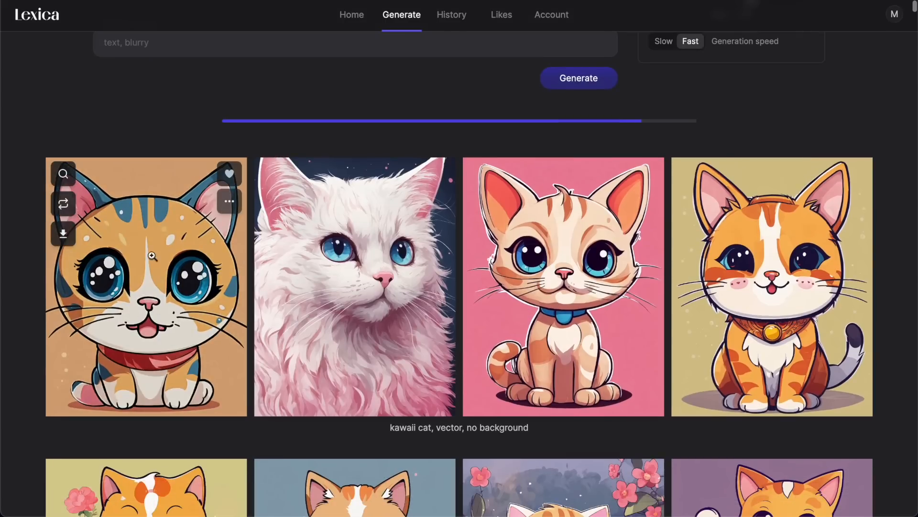
click(66, 206)
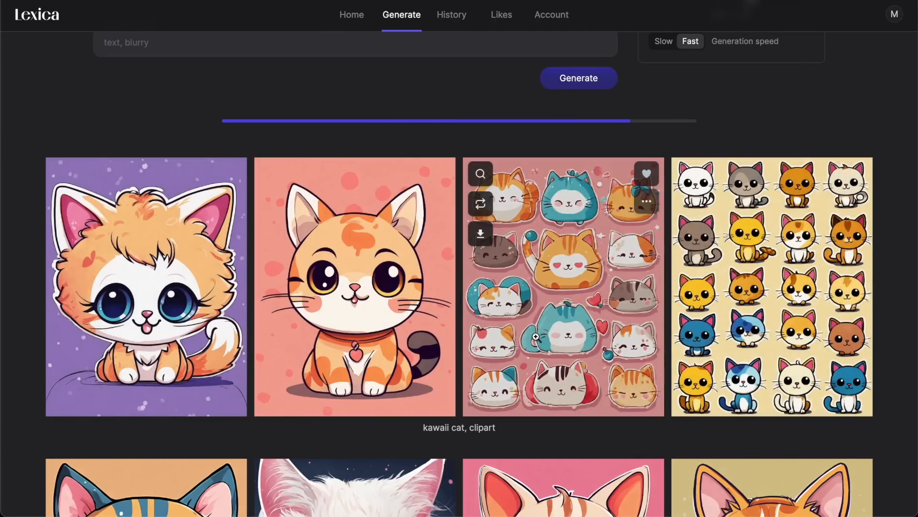
- View the enlarged clipart sheet of many cats on a pink background and close it
click(572, 318)
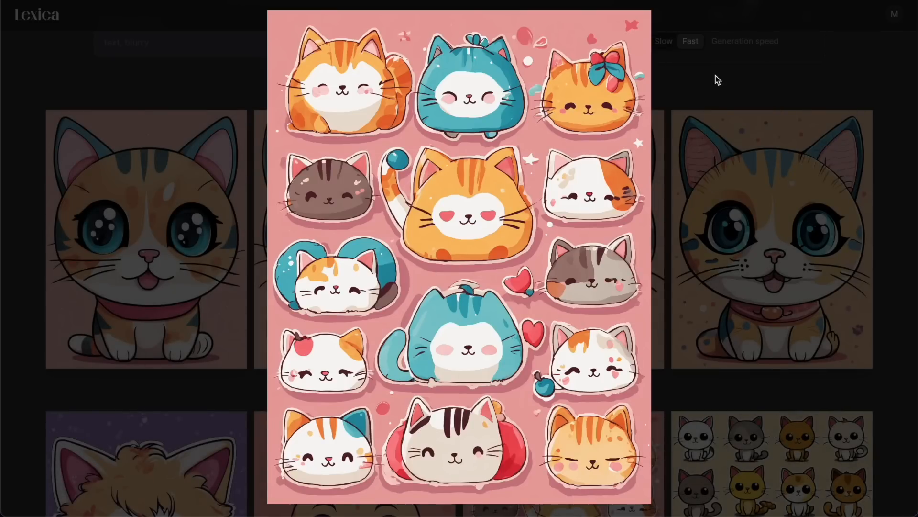
click(715, 77)
- Change the prompt to "kawaii puppy, vector" and generate the images
scroll(472, 279, up, 3)
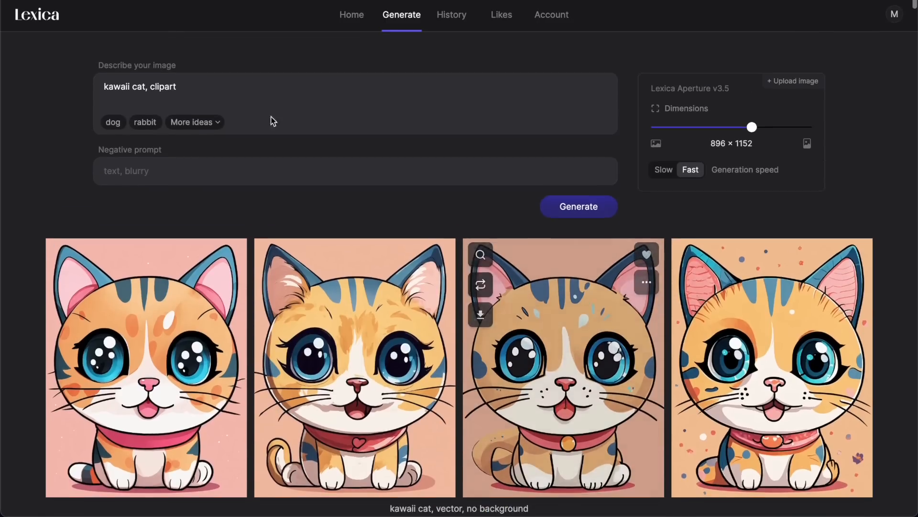
double_click(163, 82)
text(vecto)
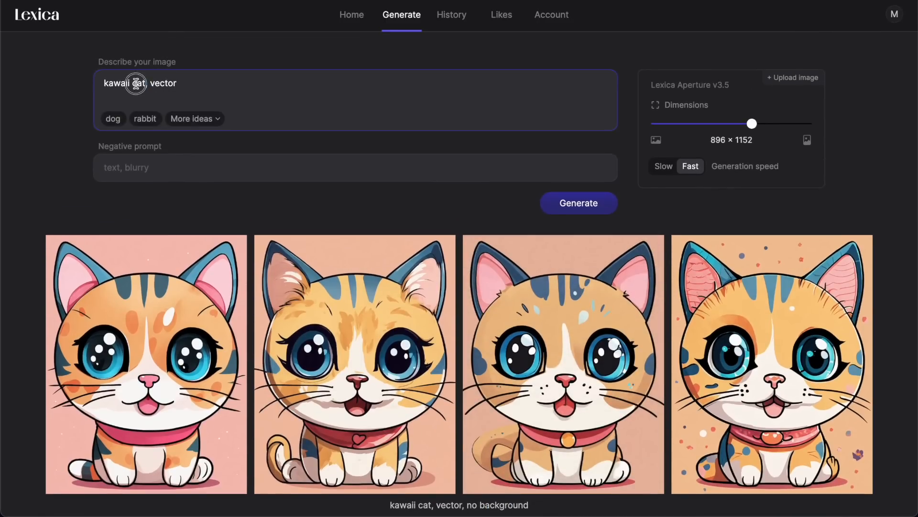
double_click(144, 82)
text(pupy)
key(Return)
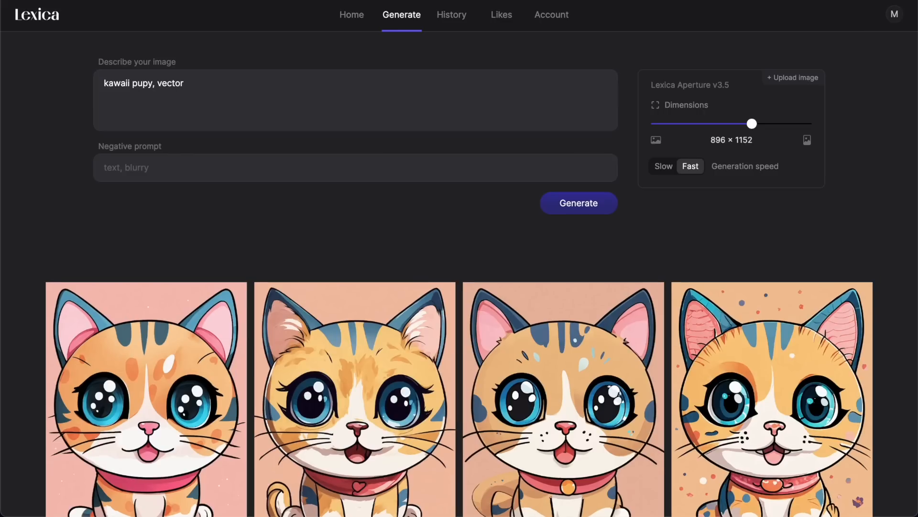
click(149, 83)
text(p)
key(Return)
- Replace the prompt's character with the suggested adorable panda and generate vector images of it
click(195, 120)
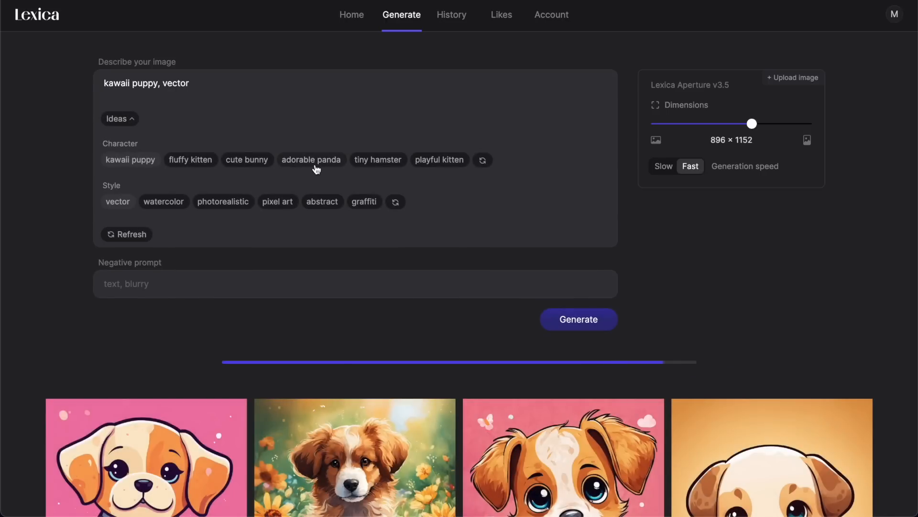
click(314, 159)
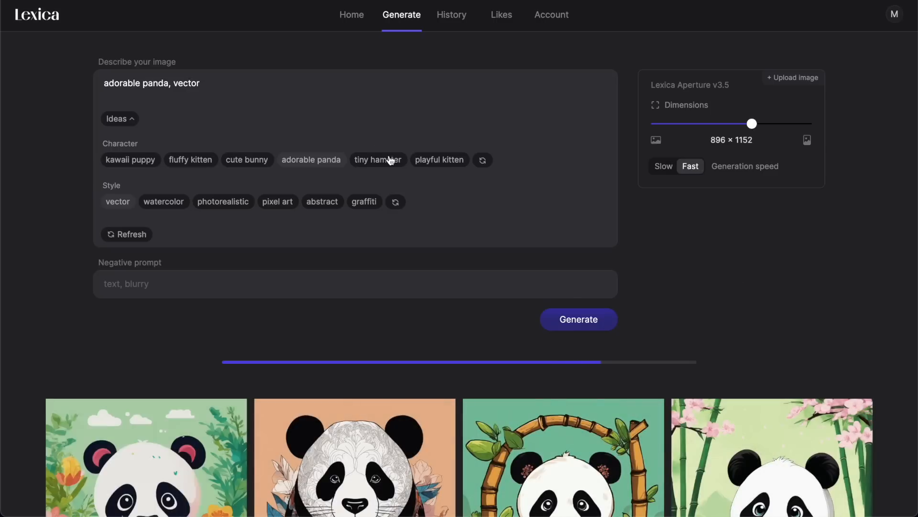
- Replace the character with the suggested tiny hamster and generate it at 896 × 1152 and again at 1152 × 896
click(379, 161)
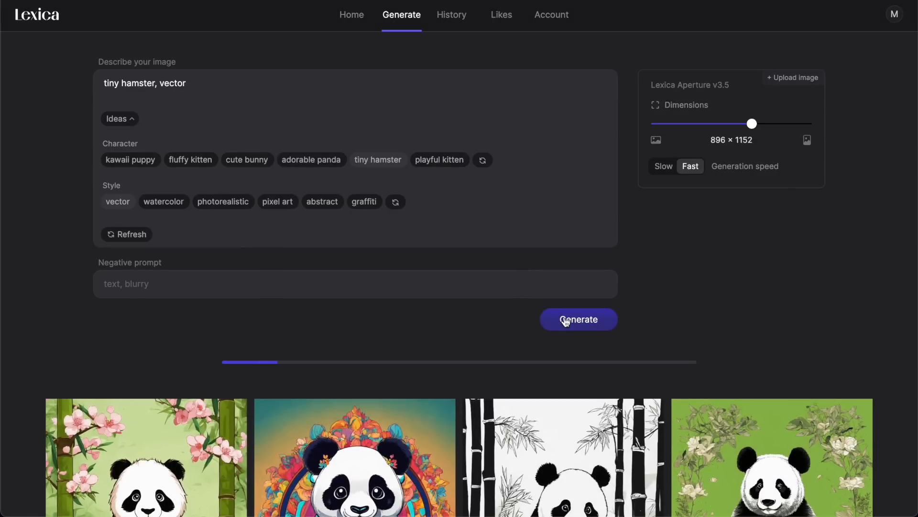
drag(753, 122, 712, 123)
click(584, 323)
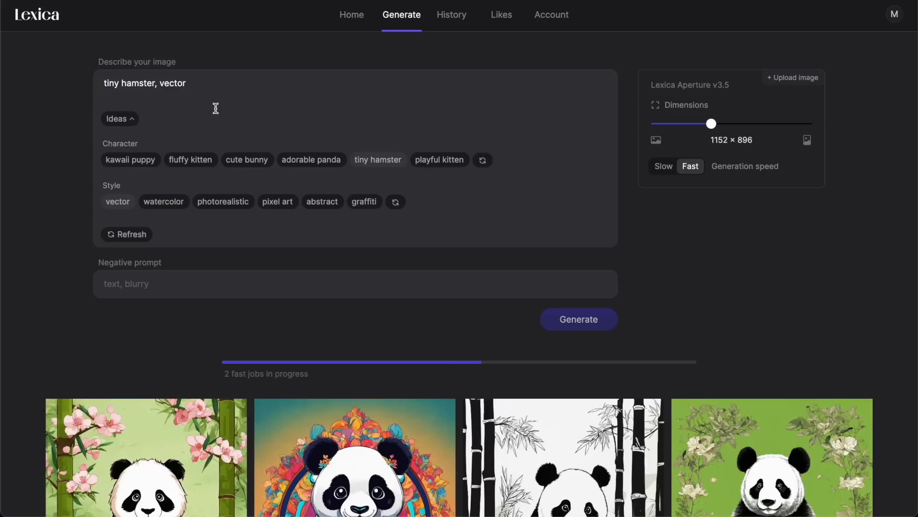
- Change the prompt to "cute llama, vector", adjust the image dimensions and generate the images
drag(156, 84, 100, 85)
text(cute llam)
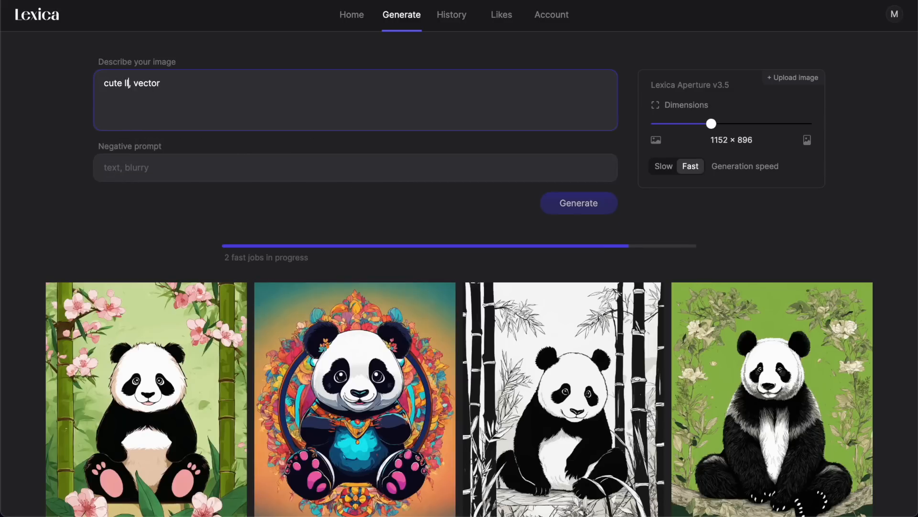
text(a)
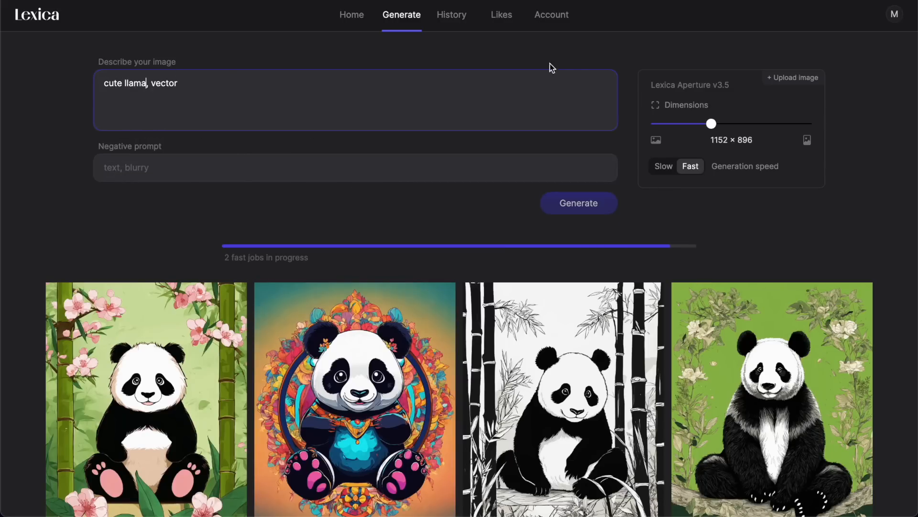
mouse_move(711, 123)
mouse_down()
mouse_move(756, 123)
mouse_move(707, 123)
mouse_up()
click(592, 207)
- Change the prompt to "cute cow, vector" and generate the images at 1152 × 832
double_click(135, 82)
text(cow)
key(Return)
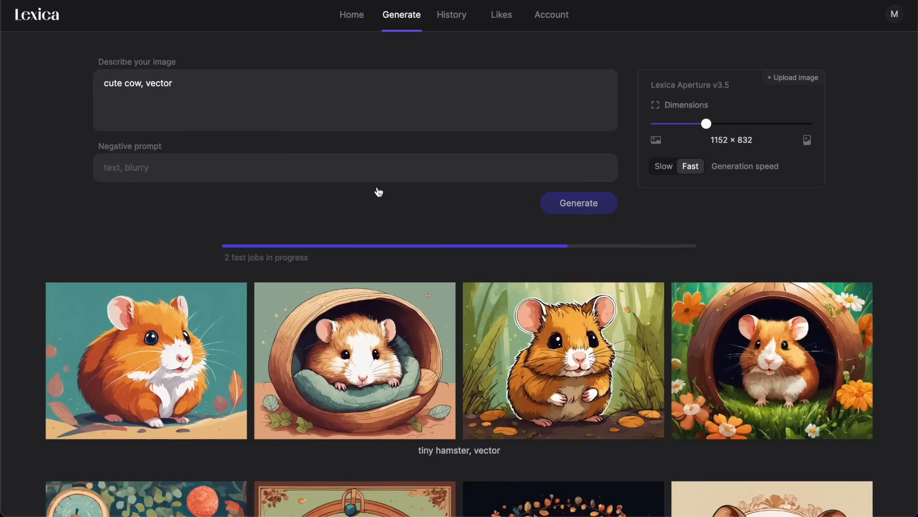
- Replace the prompt with "tiny hamster, vector, no background" and generate the images
scroll(378, 191, down, 6)
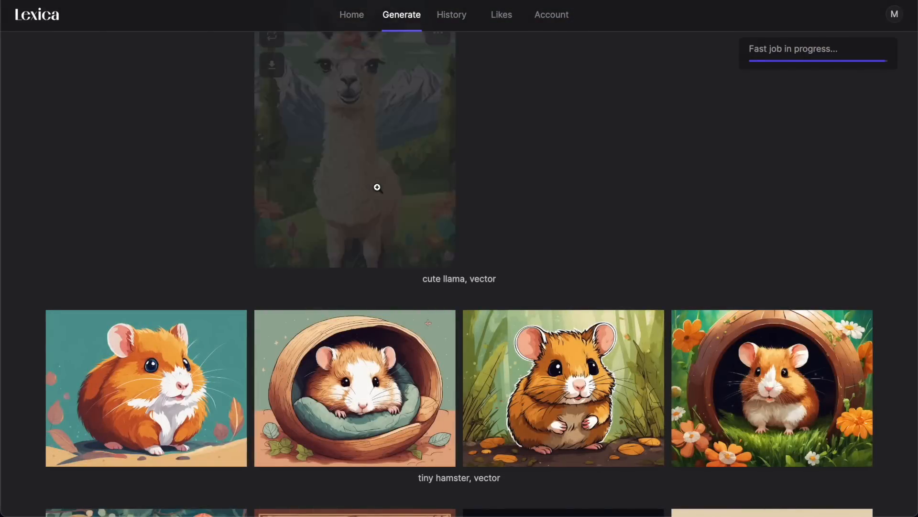
scroll(375, 186, down, 7)
mouse_move(207, 308)
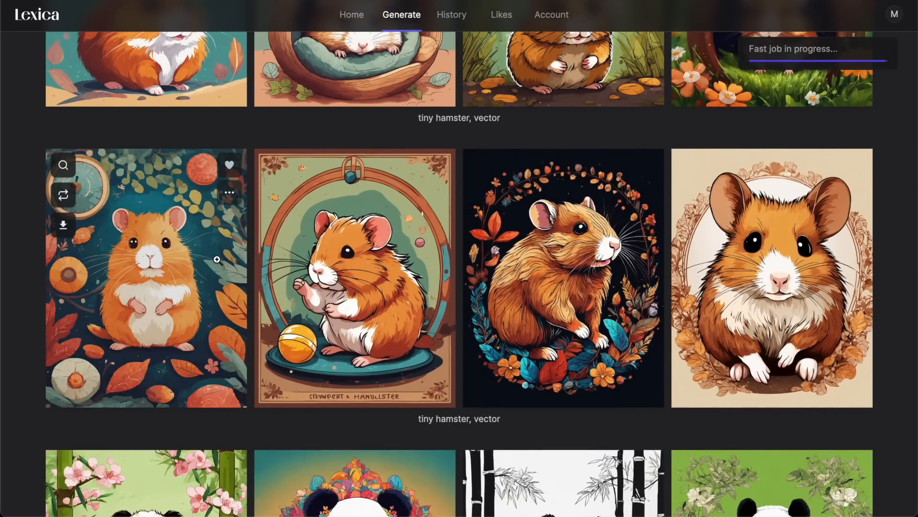
scroll(216, 260, up, 15)
triple_click(178, 79)
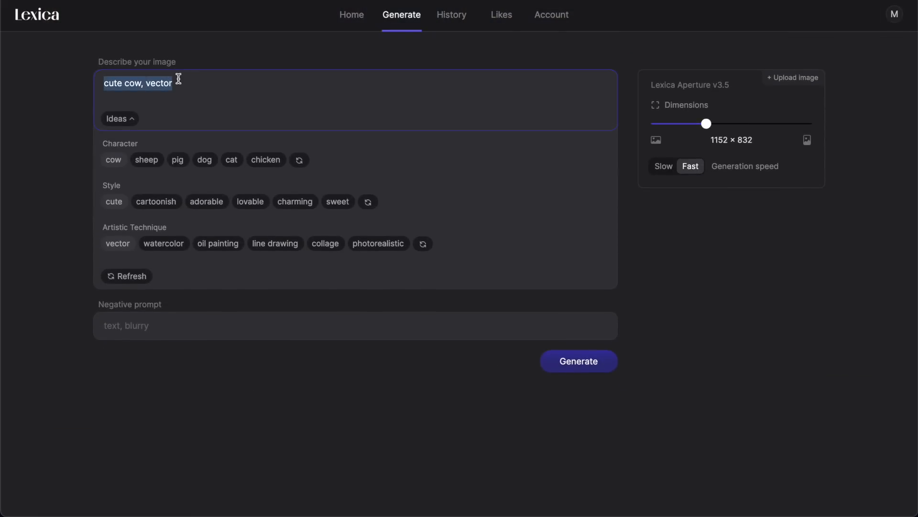
text(tiny hamster,)
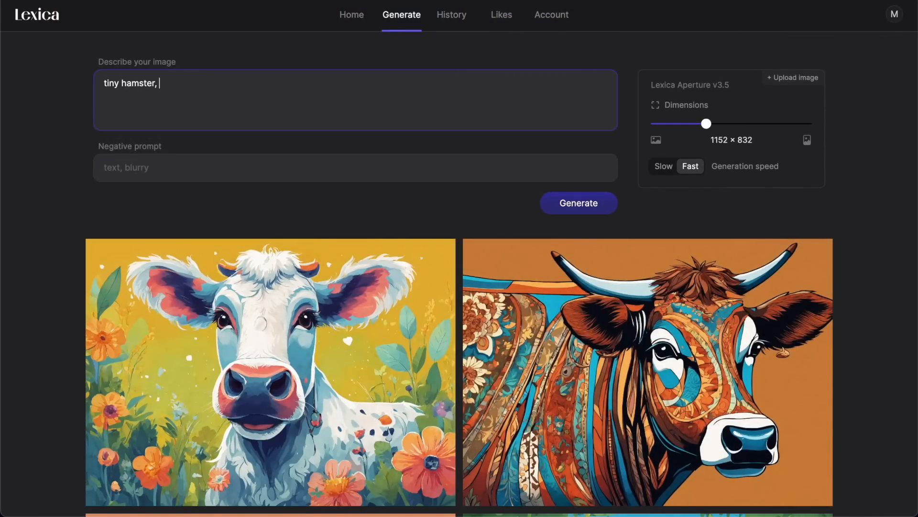
text( vector, no background)
click(570, 200)
- Set the dimensions to 896 × 1152 and generate the tiny hamster prompt again
click(752, 124)
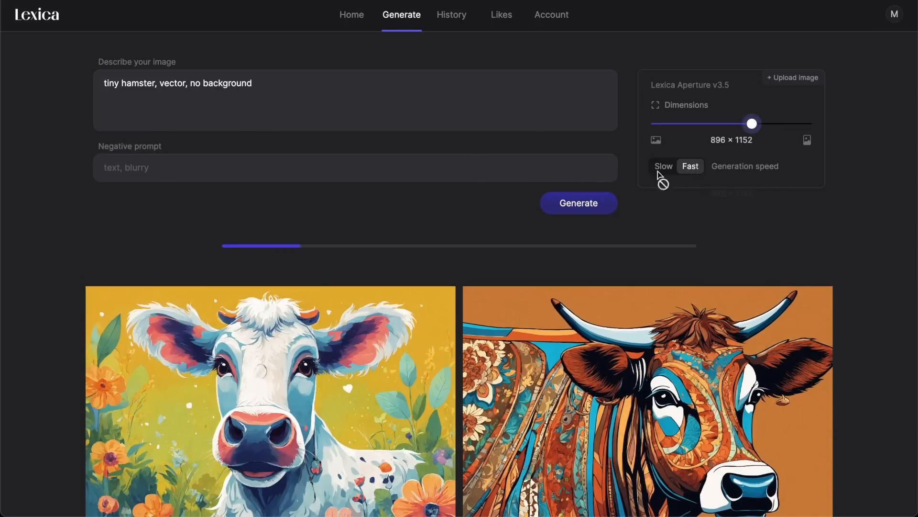
click(596, 208)
scroll(722, 243, down, 1)
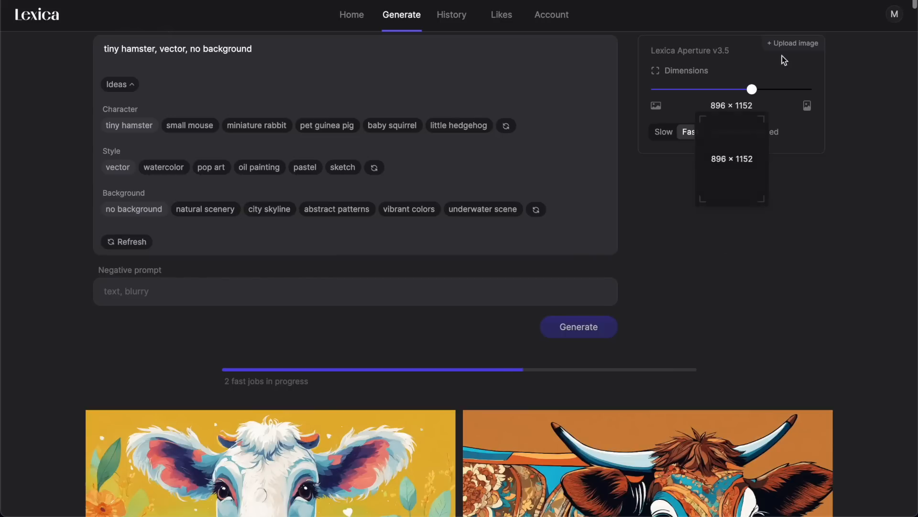
mouse_move(749, 92)
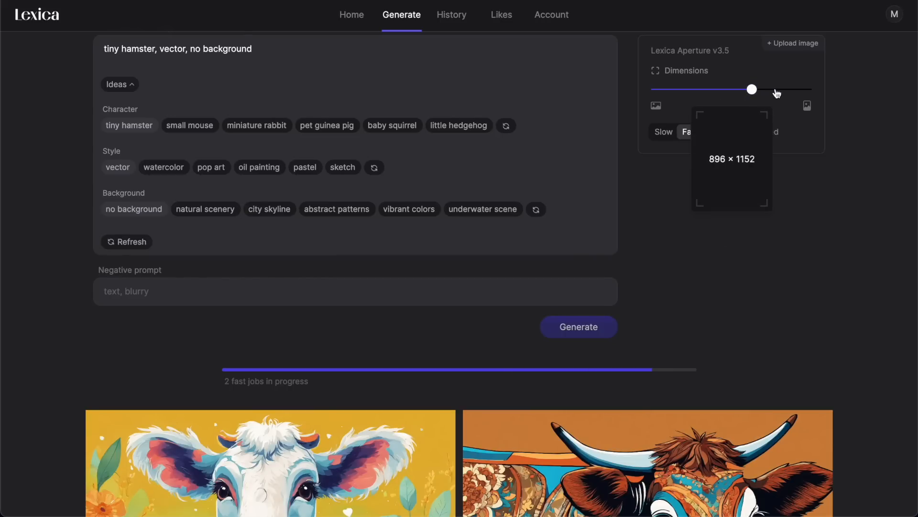
- Change the prompt to "baby cow, vector, no background" and generate the images
scroll(553, 231, down, 15)
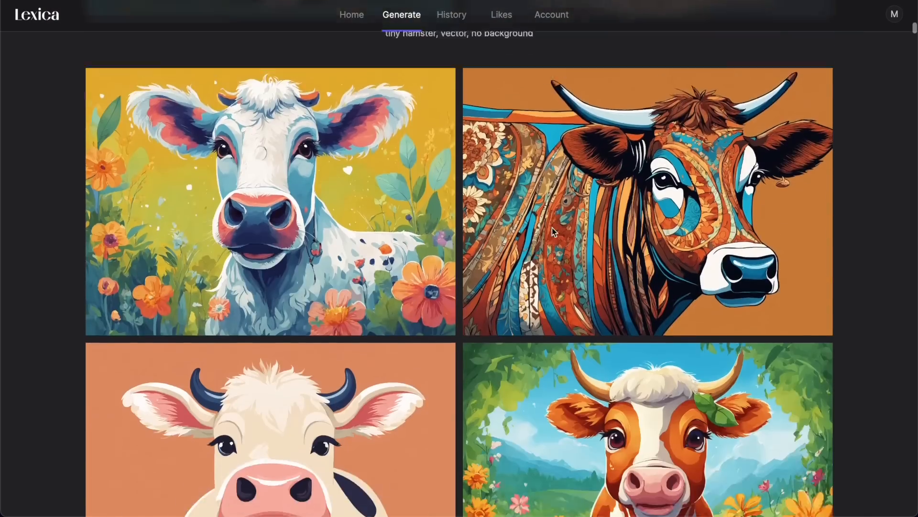
scroll(538, 335, down, 8)
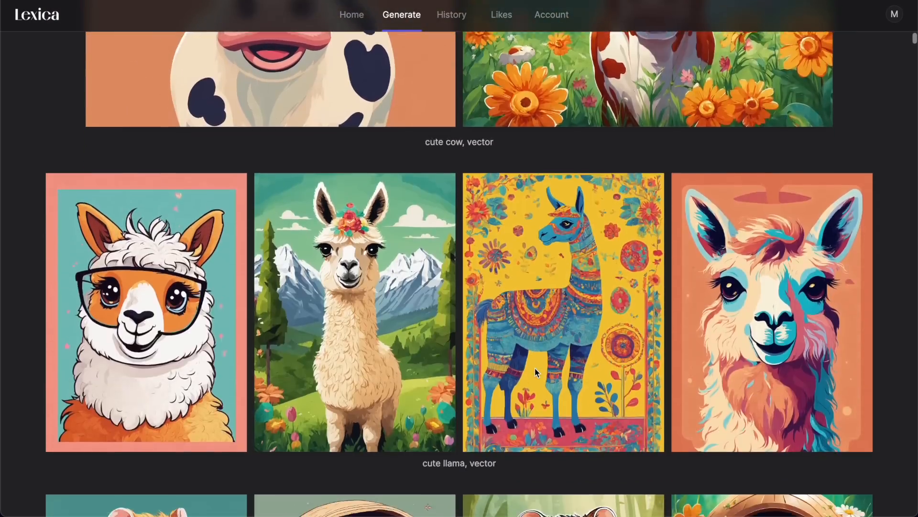
scroll(534, 369, up, 13)
scroll(535, 369, up, 15)
double_click(137, 79)
key(BackSpace)
key(BackSpace)
key(BackSpace)
key(BackSpace)
key(BackSpace)
key(BackSpace)
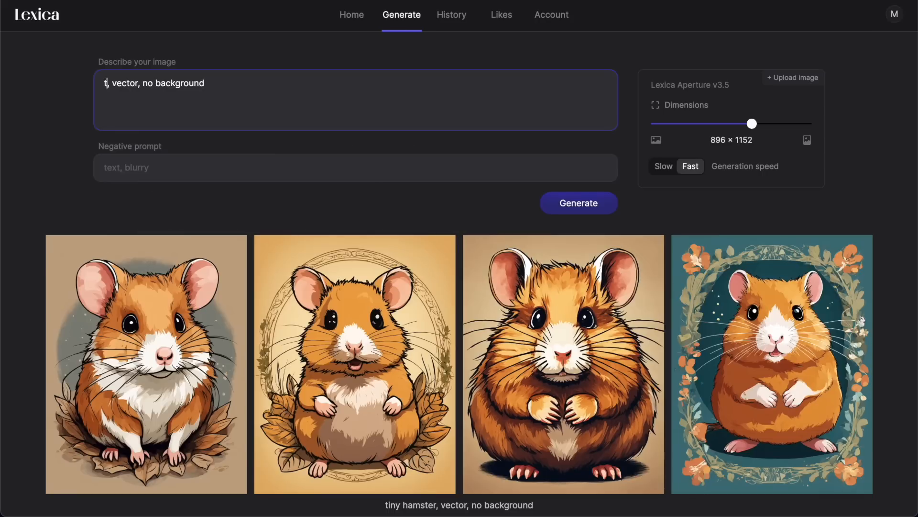
text(baby cow)
key(Return)
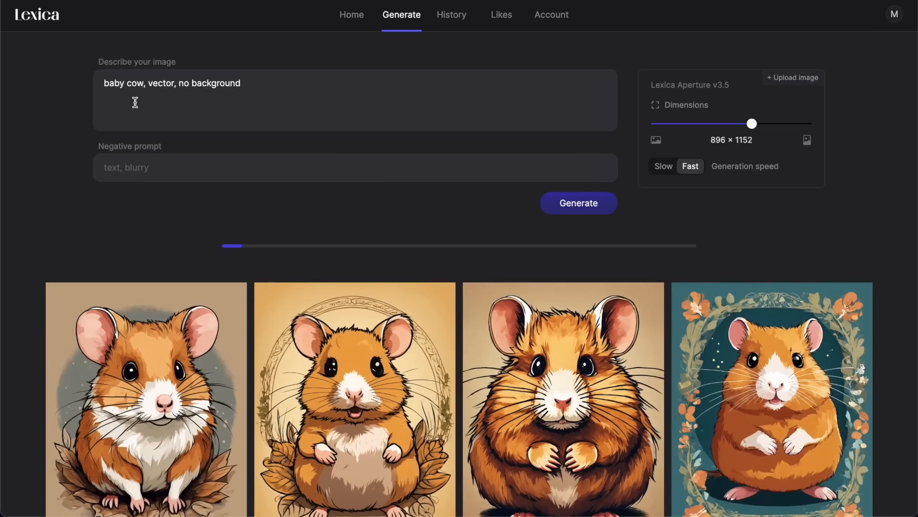
- Change the prompt to "kawaii cow, vector, no background", generate the images and view them
double_click(114, 82)
text(kawaii)
key(Return)
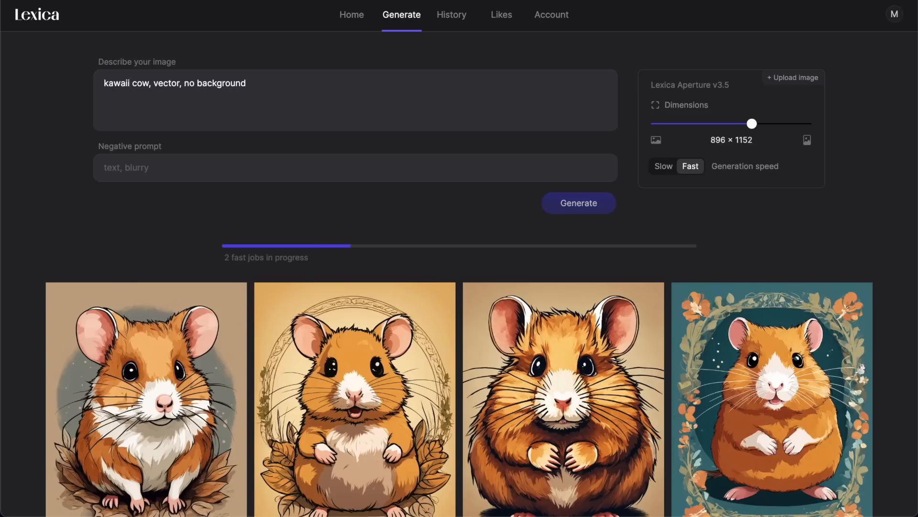
click(368, 126)
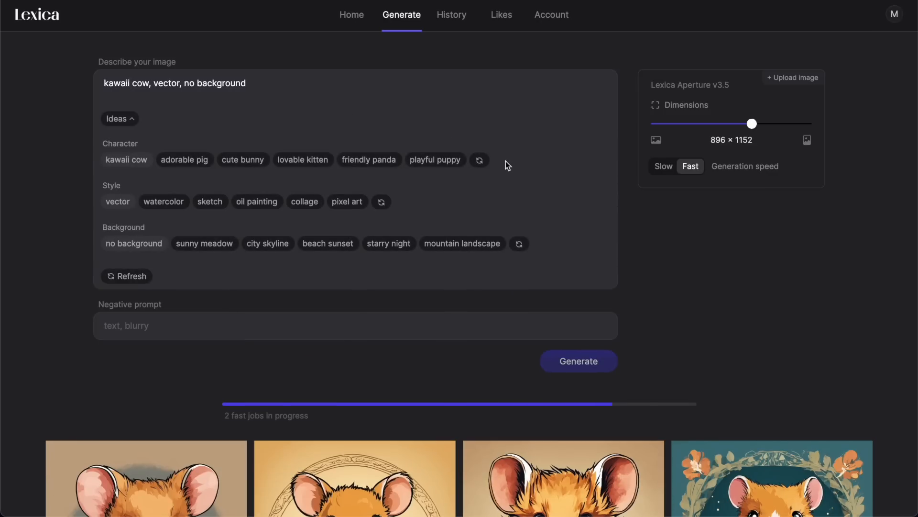
scroll(787, 193, down, 6)
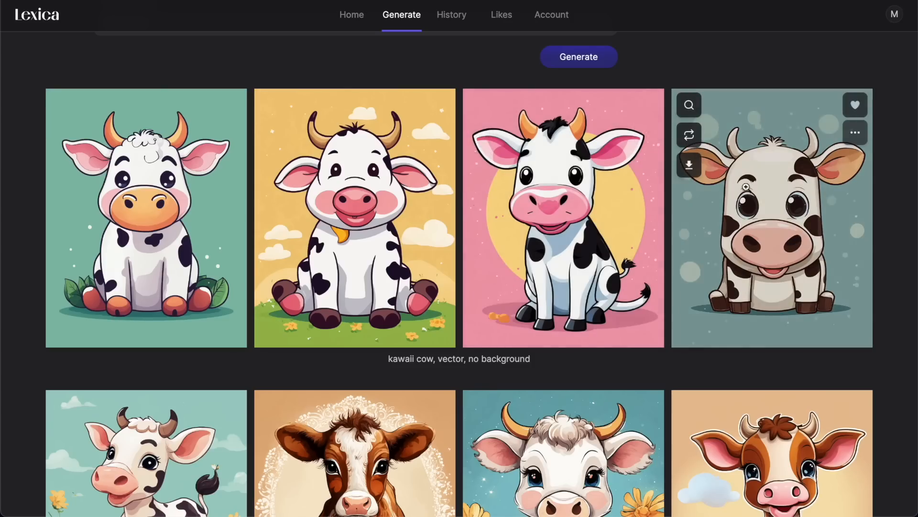
- Download the fourth kawaii cow image, then the second and fourth baby cow images
click(692, 171)
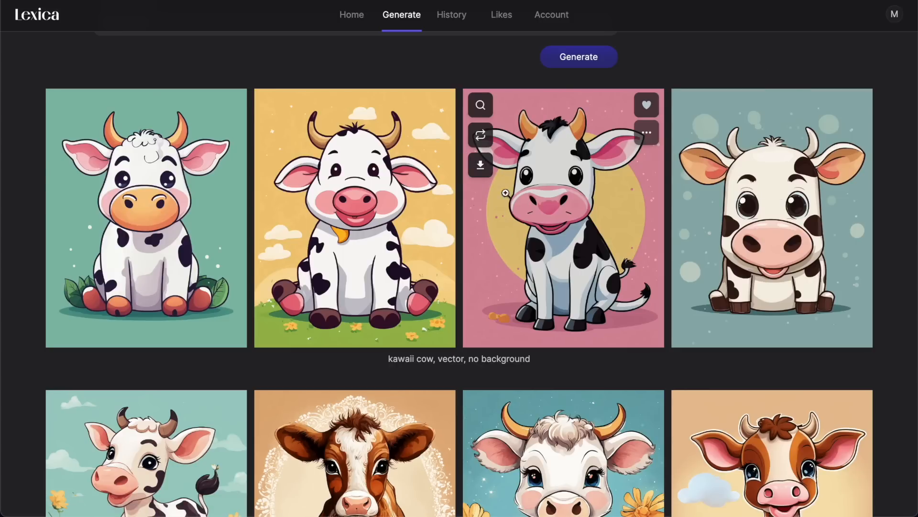
scroll(401, 175, down, 5)
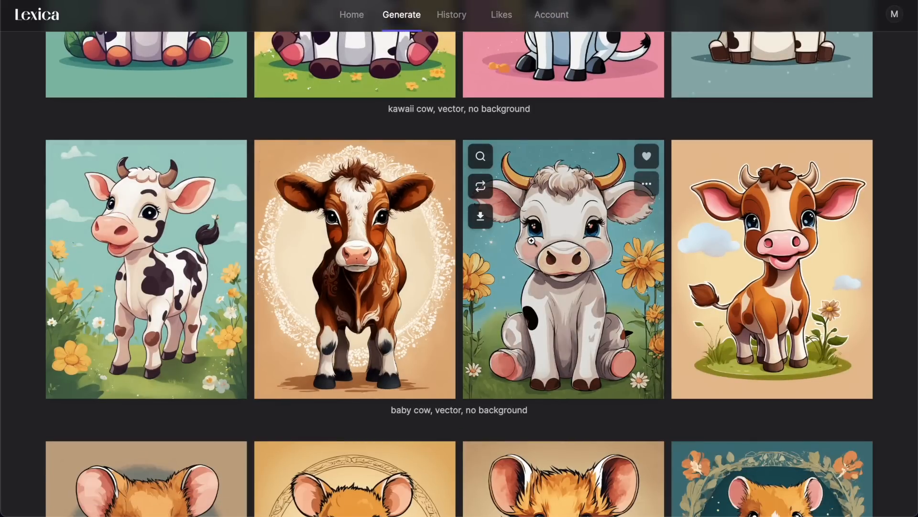
click(689, 216)
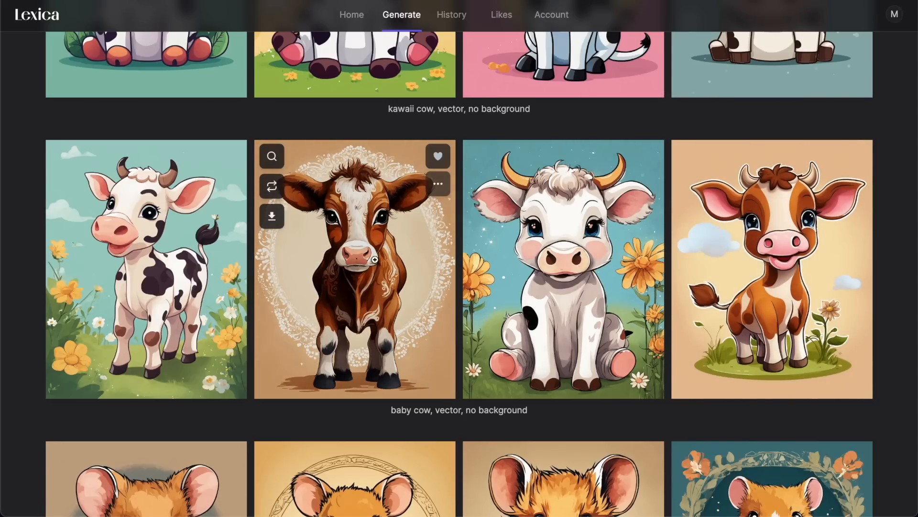
click(274, 223)
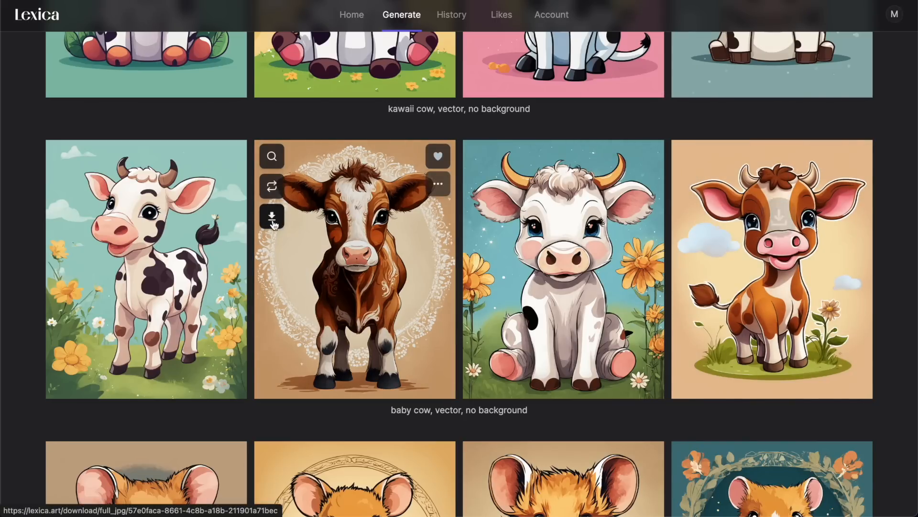
- Download the first and third portrait tiny hamster images and the two landscape hamsters in the first column
scroll(683, 172, down, 7)
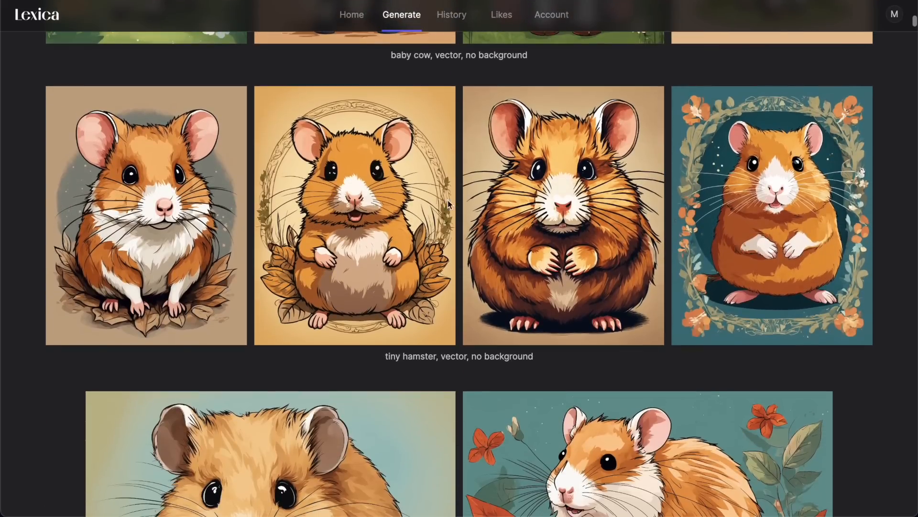
click(480, 162)
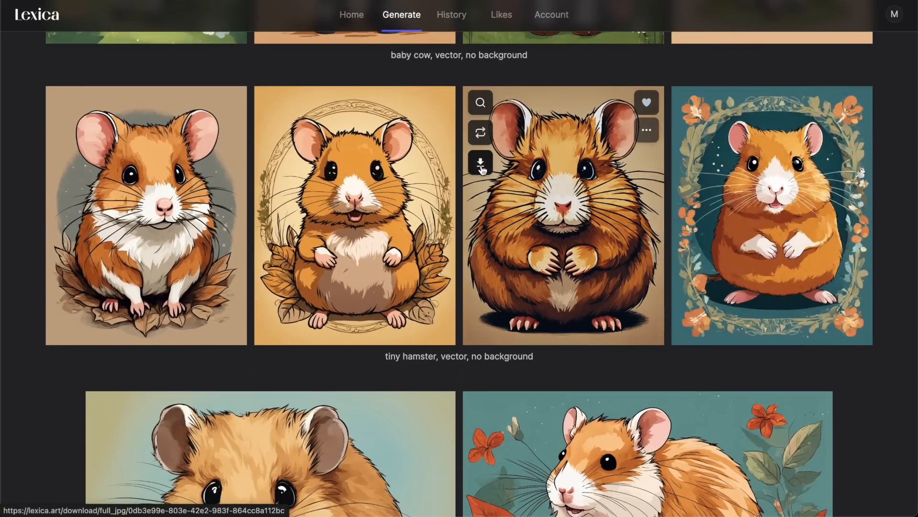
click(66, 165)
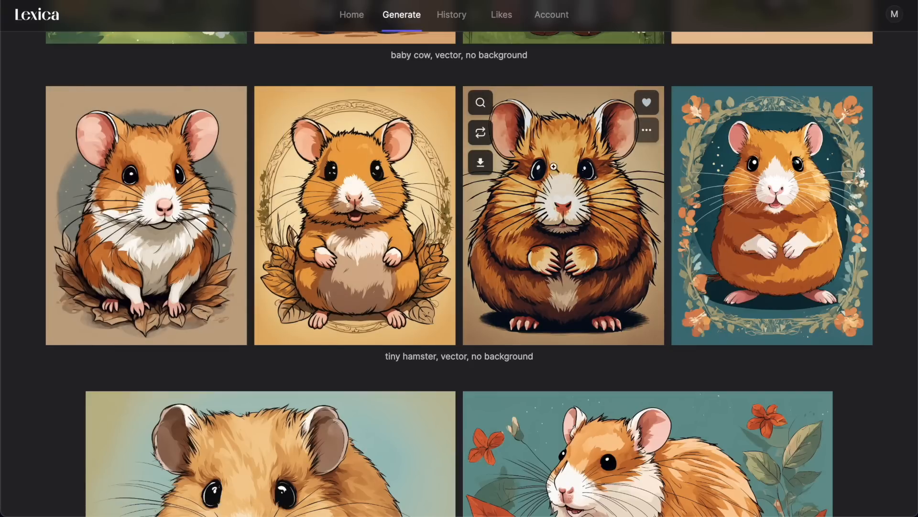
scroll(163, 188, down, 7)
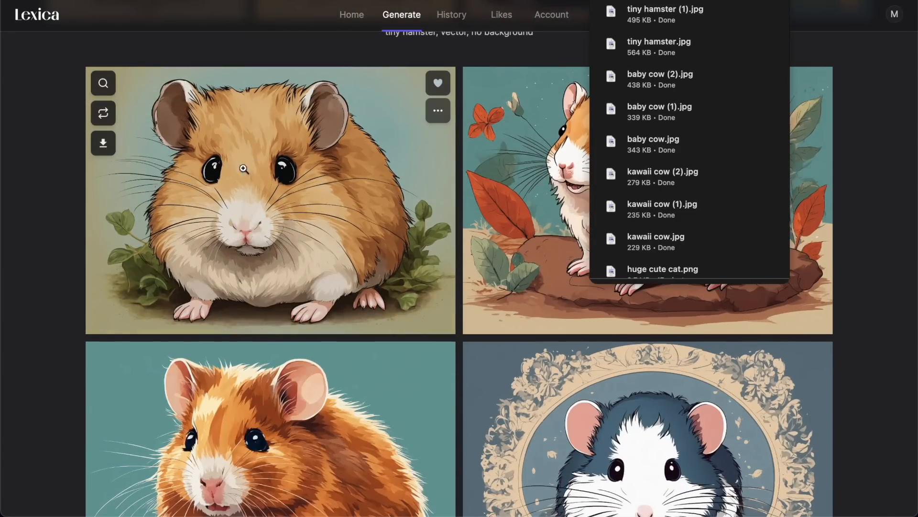
click(102, 144)
scroll(393, 131, down, 6)
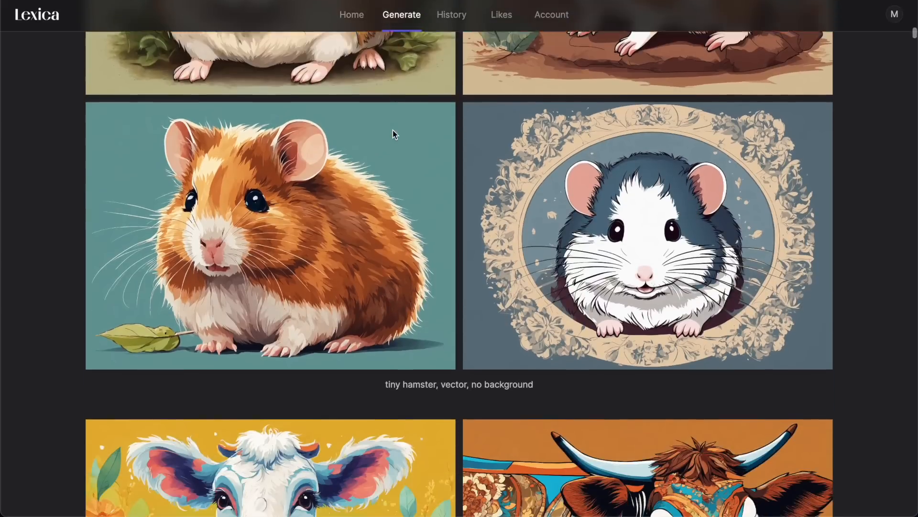
click(104, 115)
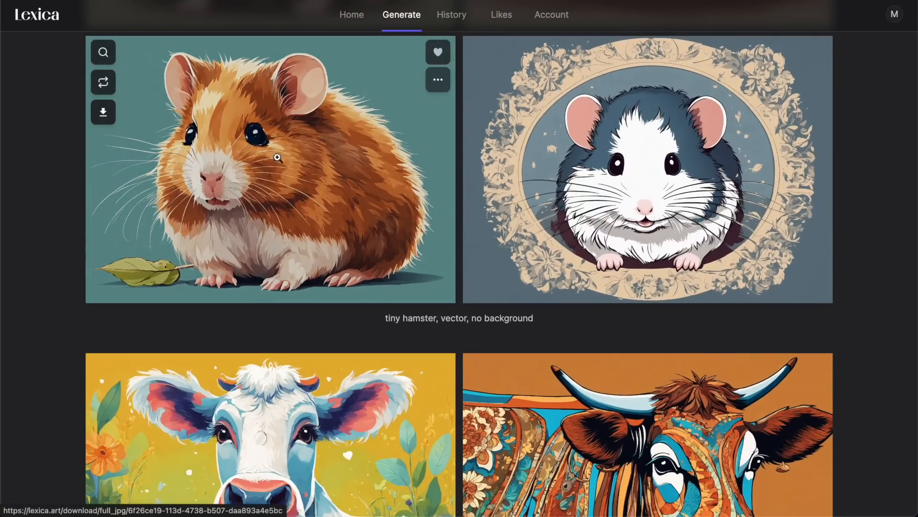
- Look through the earlier cute cow, cute llama, tiny hamster and adorable panda results for images worth keeping
scroll(308, 171, down, 9)
scroll(308, 171, down, 3)
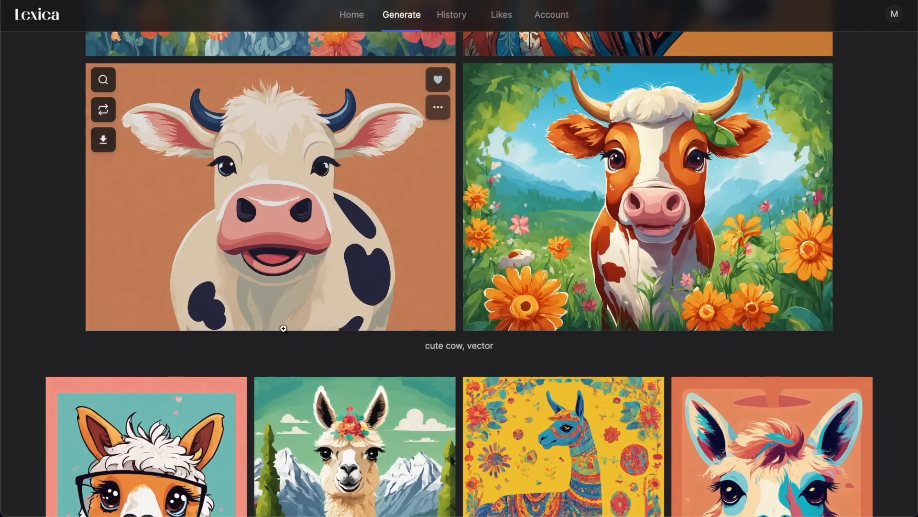
scroll(262, 154, down, 5)
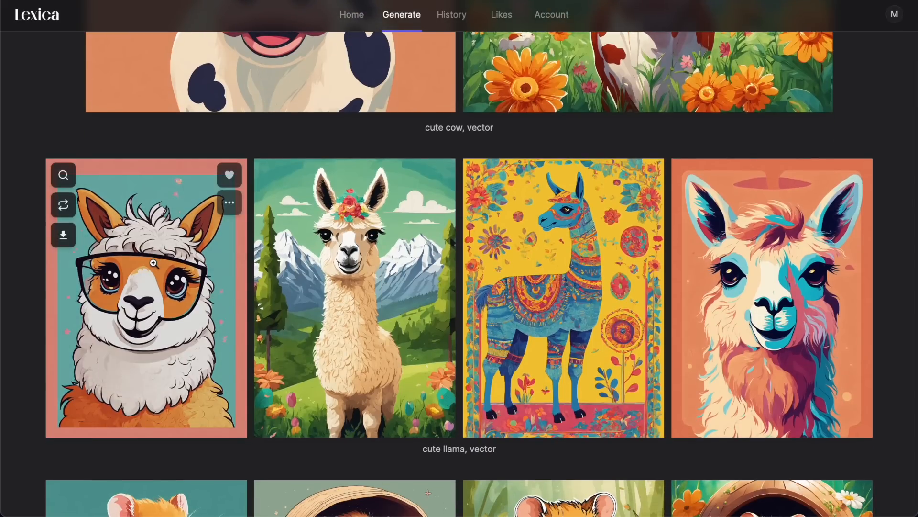
scroll(425, 320, down, 6)
scroll(425, 320, down, 1)
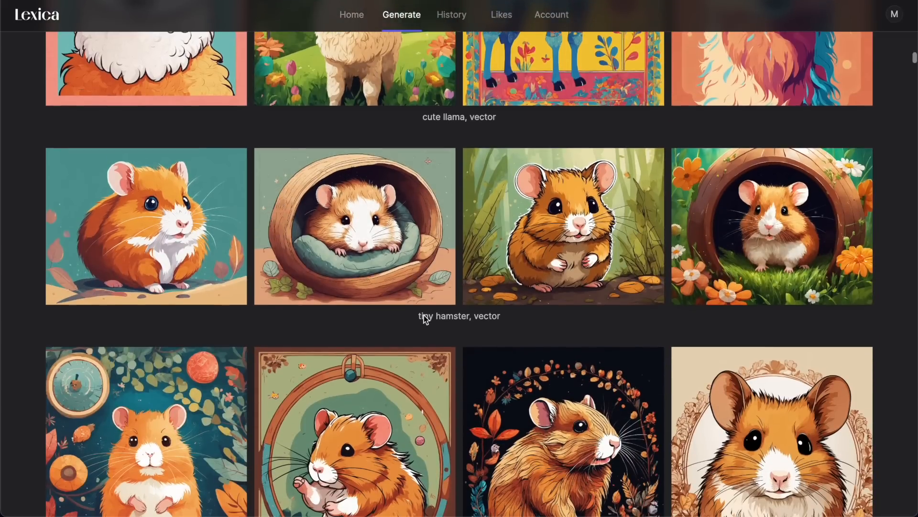
scroll(478, 206, down, 1)
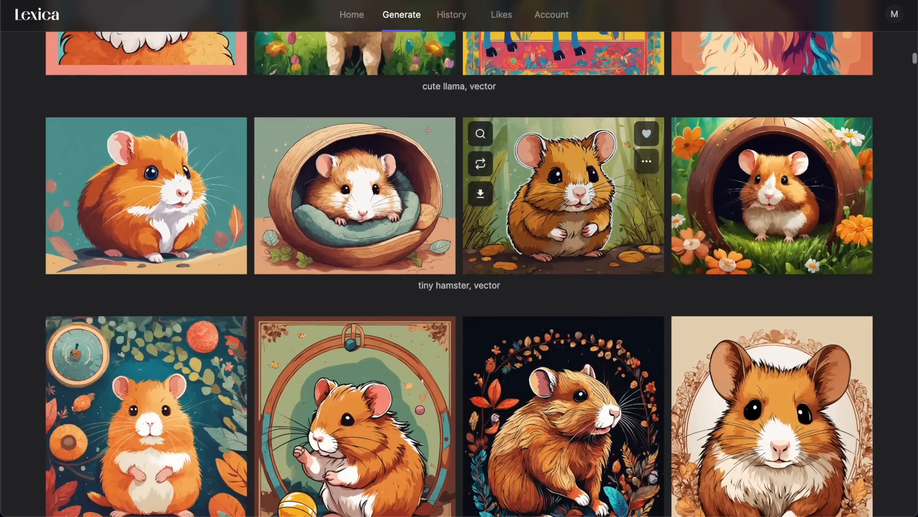
scroll(478, 206, down, 5)
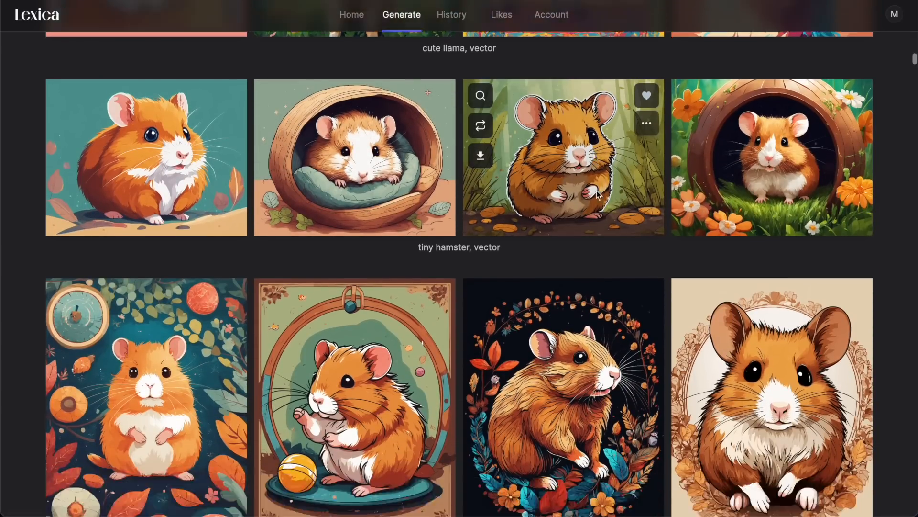
scroll(598, 195, up, 5)
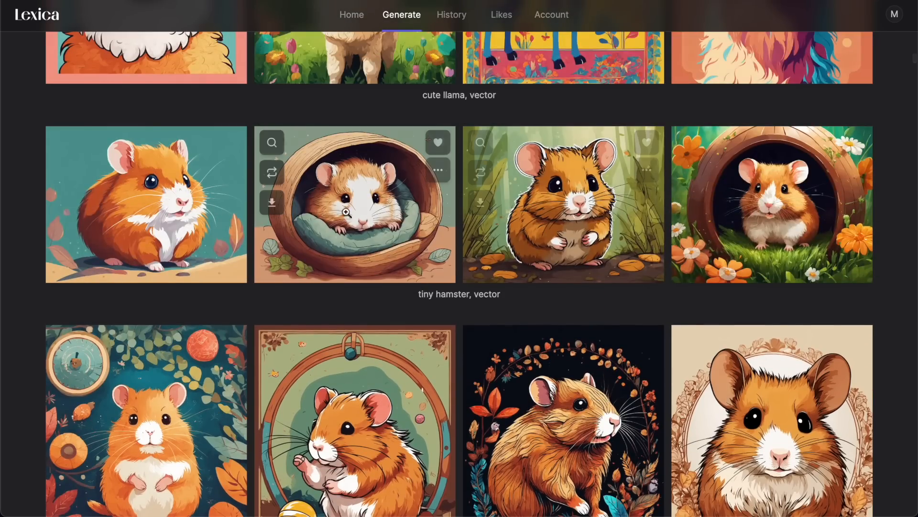
scroll(395, 193, down, 8)
scroll(395, 193, down, 2)
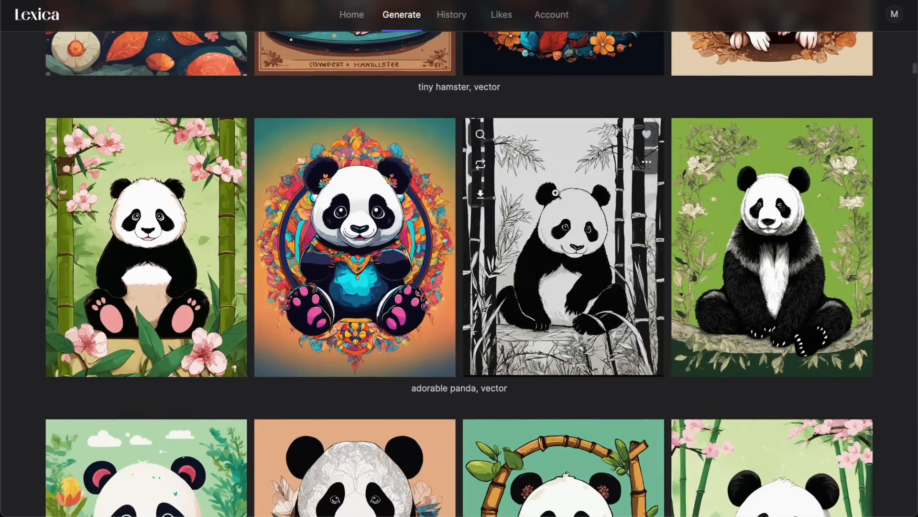
- Download the adorable panda image with the bamboo arch around the panda
scroll(403, 209, down, 6)
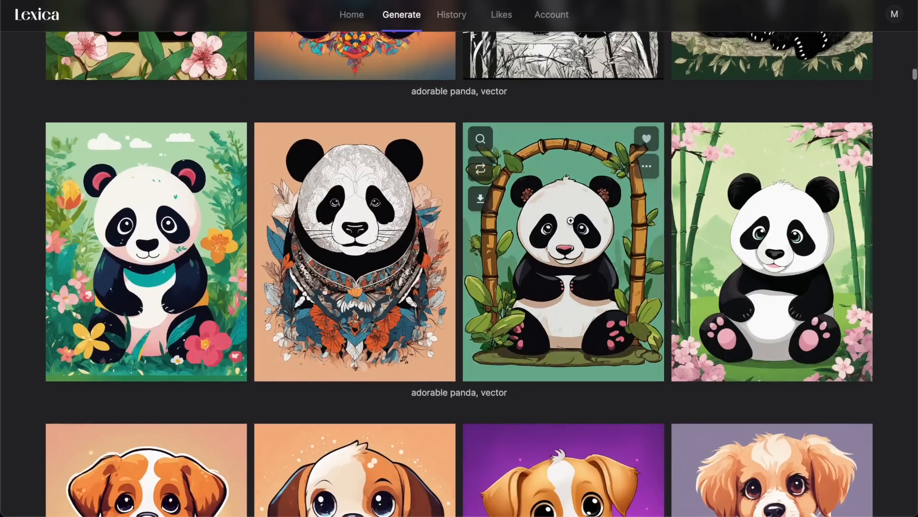
scroll(554, 195, down, 7)
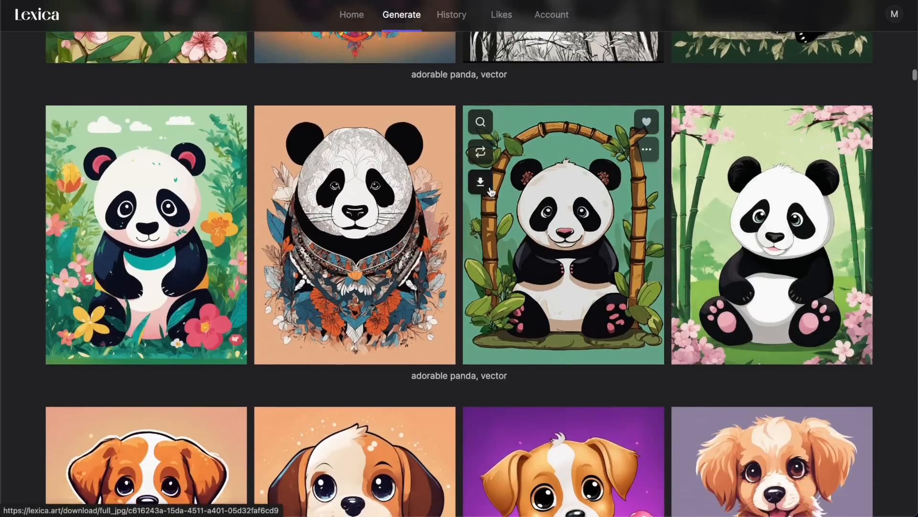
scroll(412, 272, up, 4)
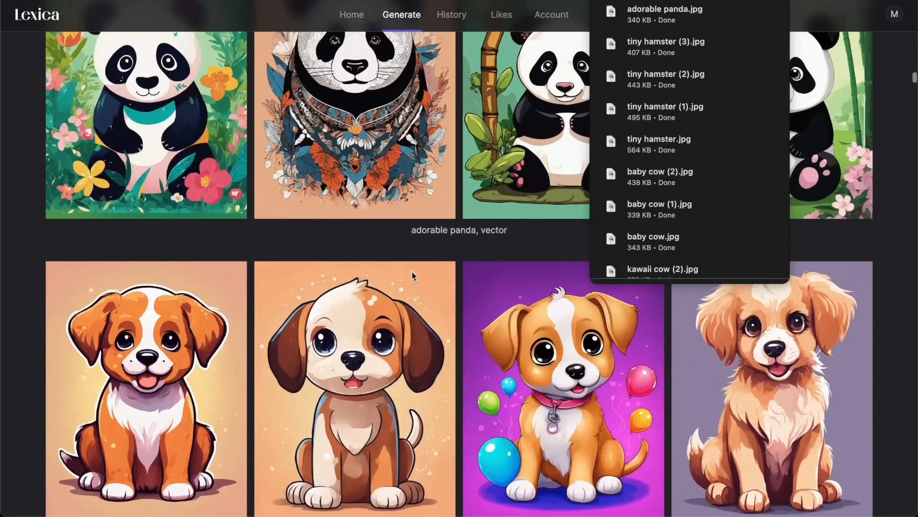
scroll(299, 283, down, 3)
mouse_move(208, 277)
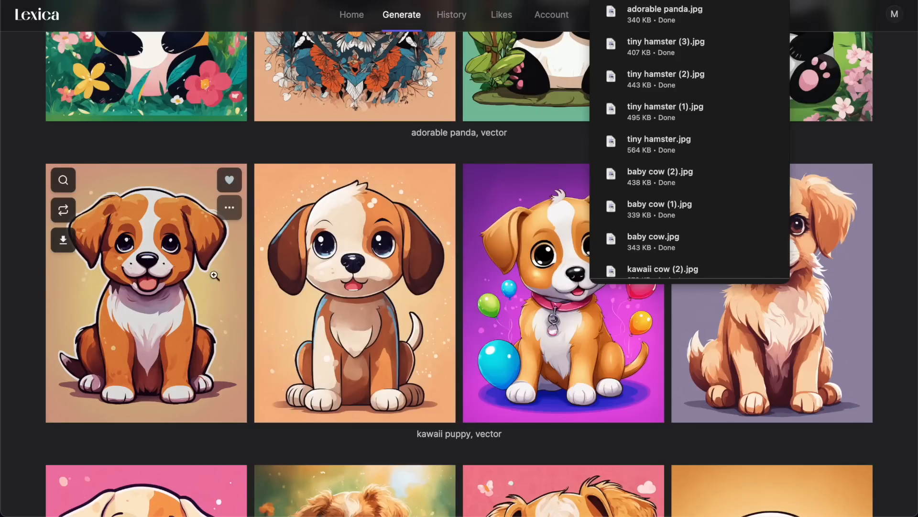
scroll(143, 201, up, 5)
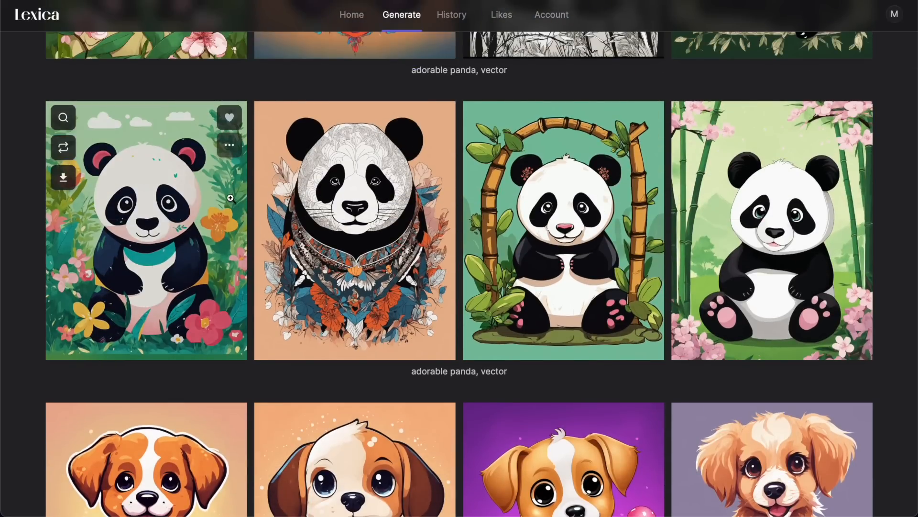
- Download the first, second and fourth kawaii puppy images and one image from the "kawaii pupy, vector" results
scroll(308, 194, down, 6)
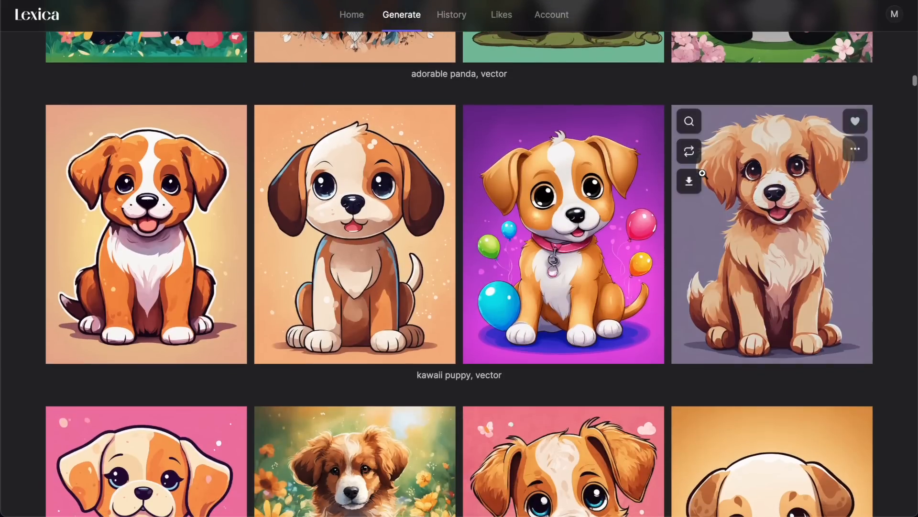
click(690, 185)
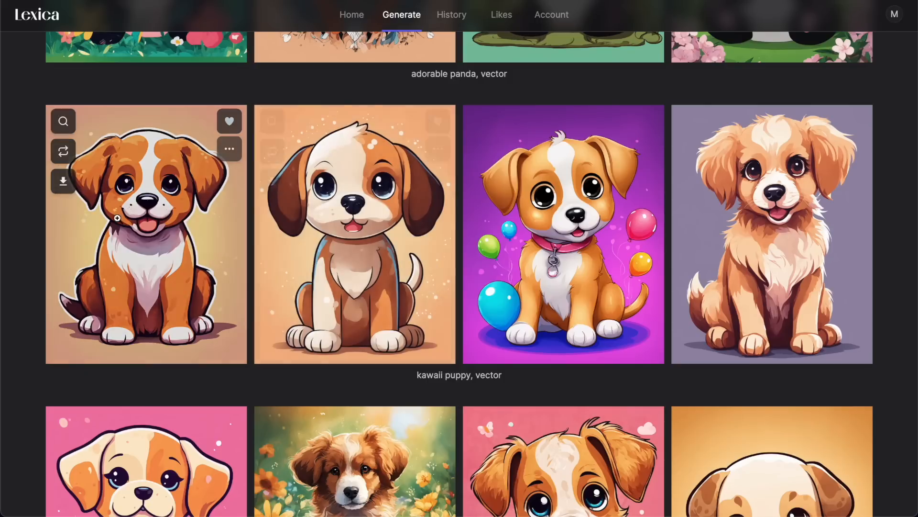
click(64, 182)
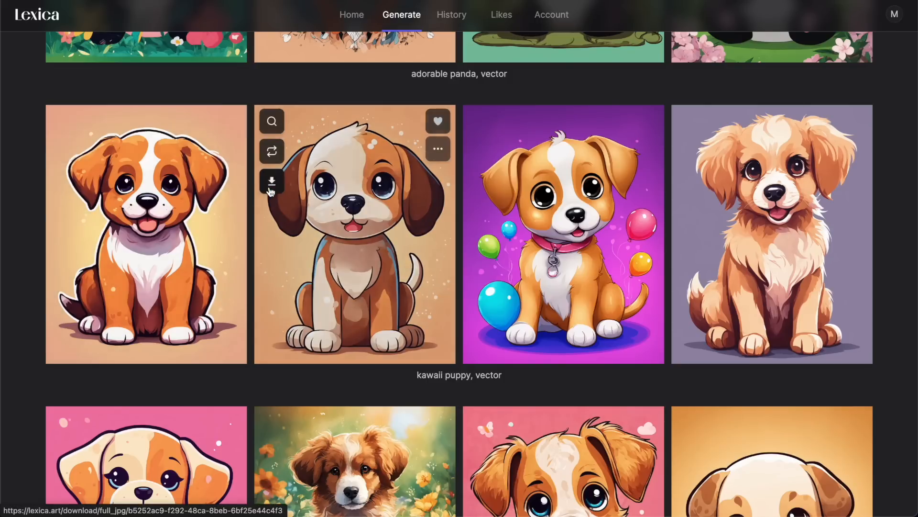
scroll(481, 189, down, 5)
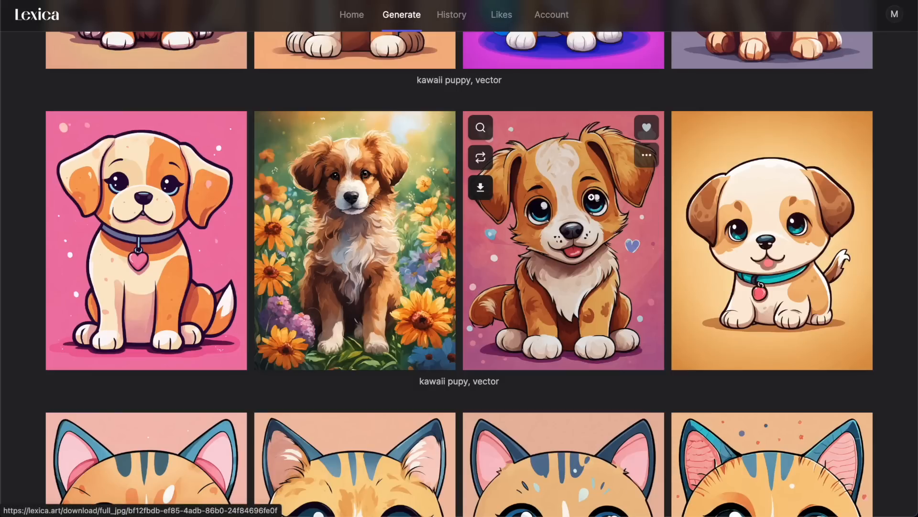
- Download the fluffy orange-and-white cat on the purple background from the "kawaii cat, clipart" results
scroll(249, 219, down, 6)
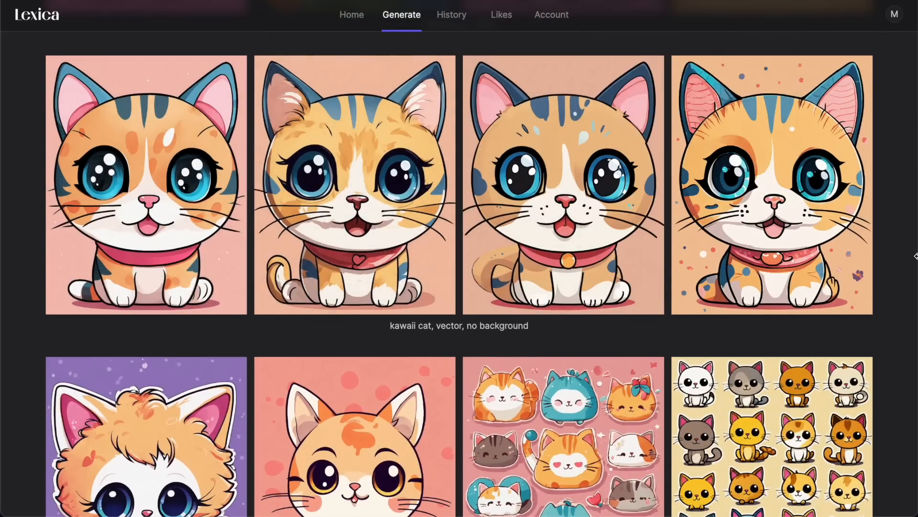
scroll(588, 279, down, 6)
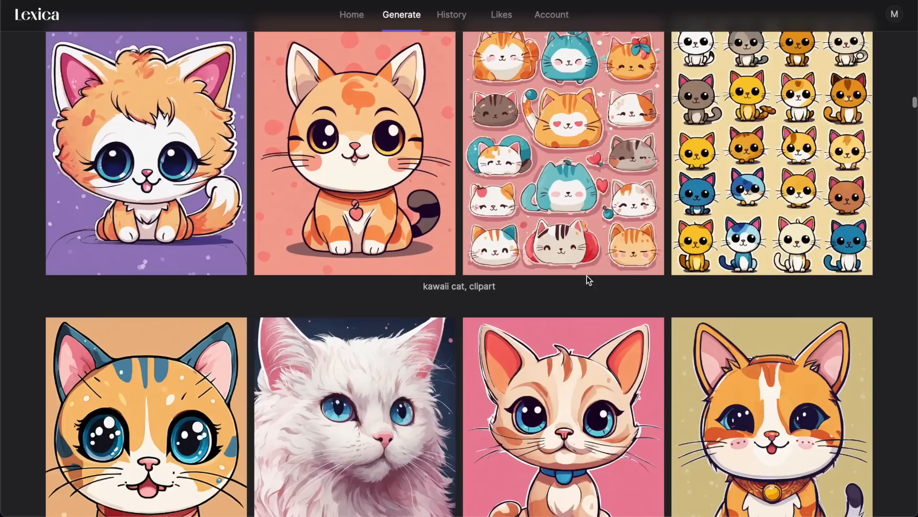
mouse_move(390, 192)
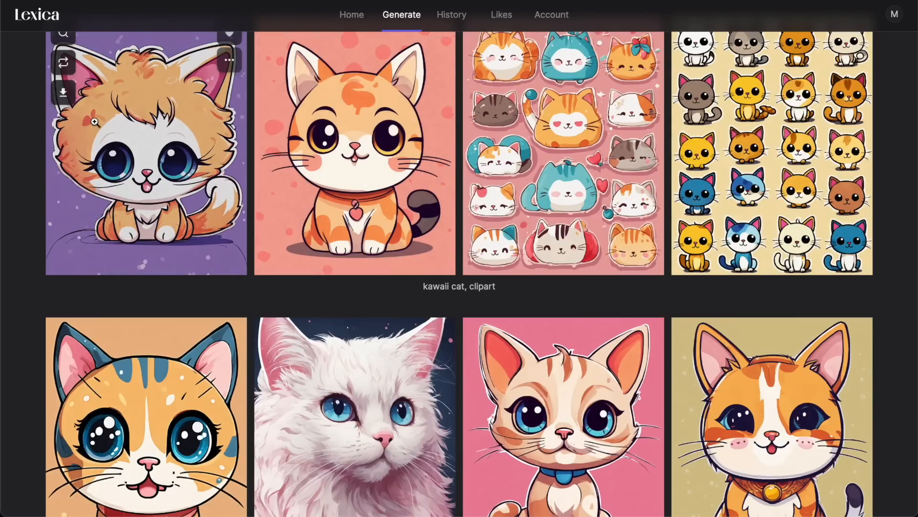
click(67, 94)
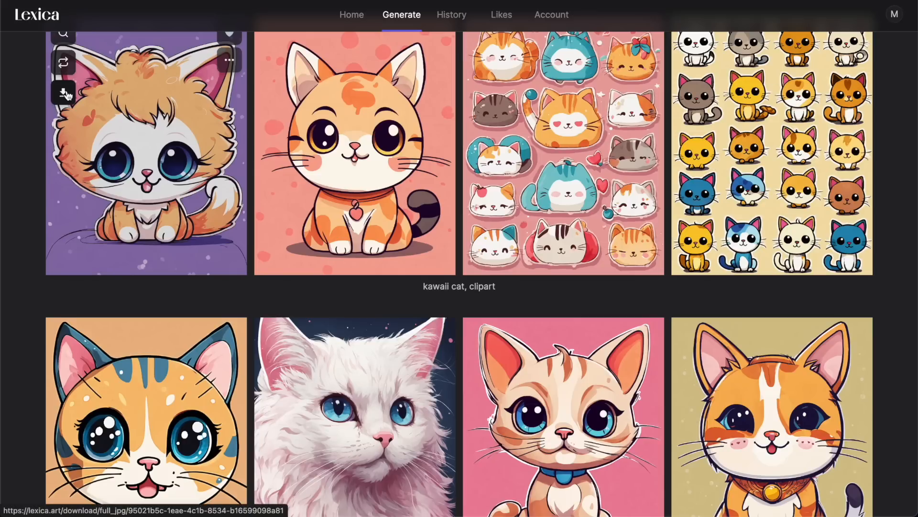
- Download the cats on the pink and purple backgrounds from the "kawaii cat, vector, no background" results
scroll(197, 162, down, 5)
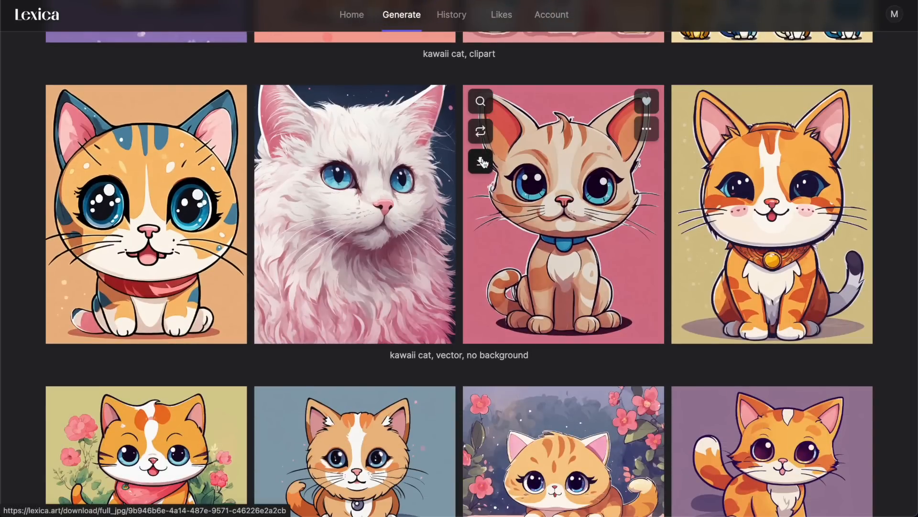
scroll(482, 163, down, 5)
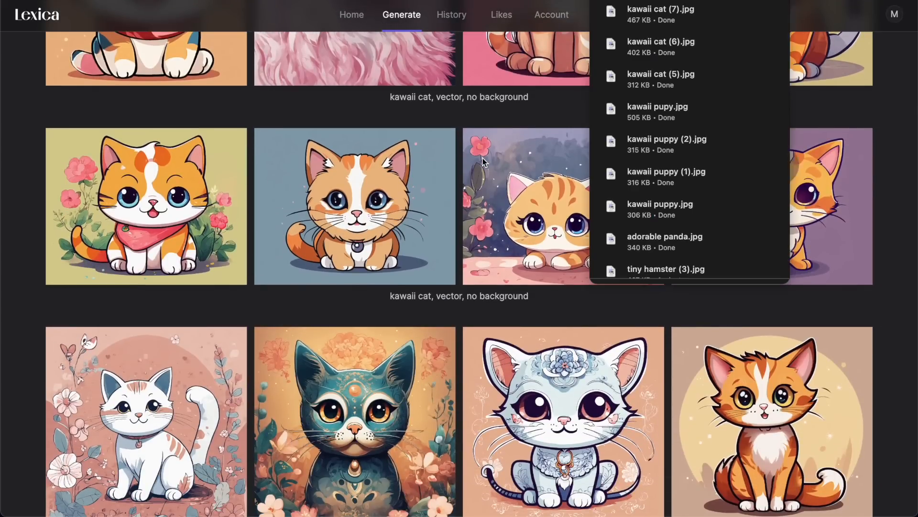
click(891, 210)
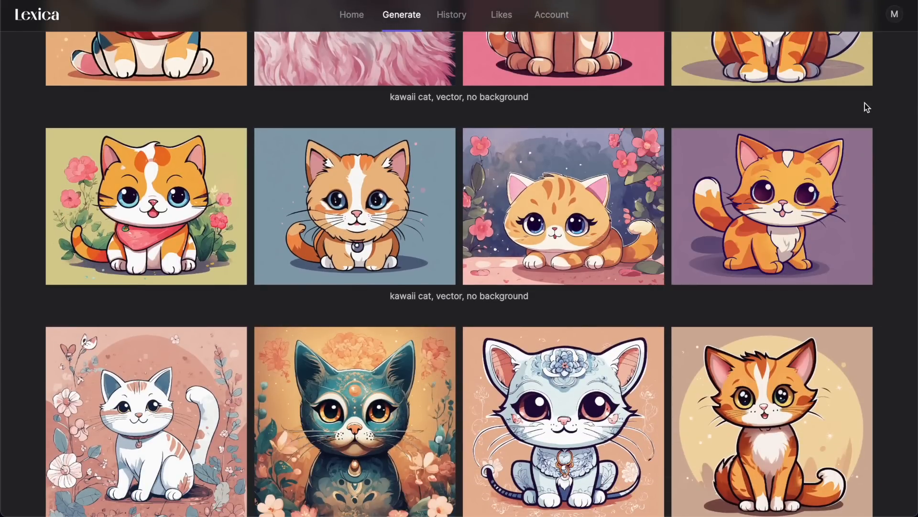
mouse_move(838, 239)
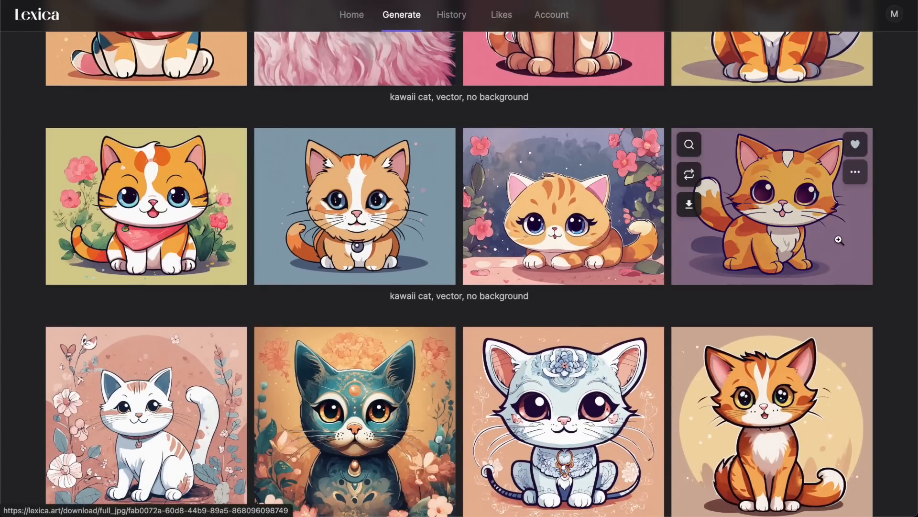
scroll(839, 239, down, 3)
mouse_move(582, 329)
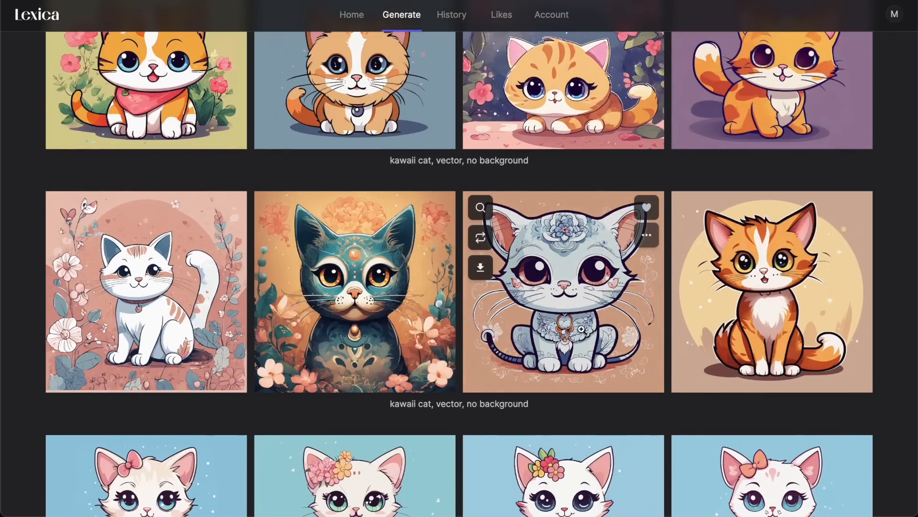
mouse_move(696, 355)
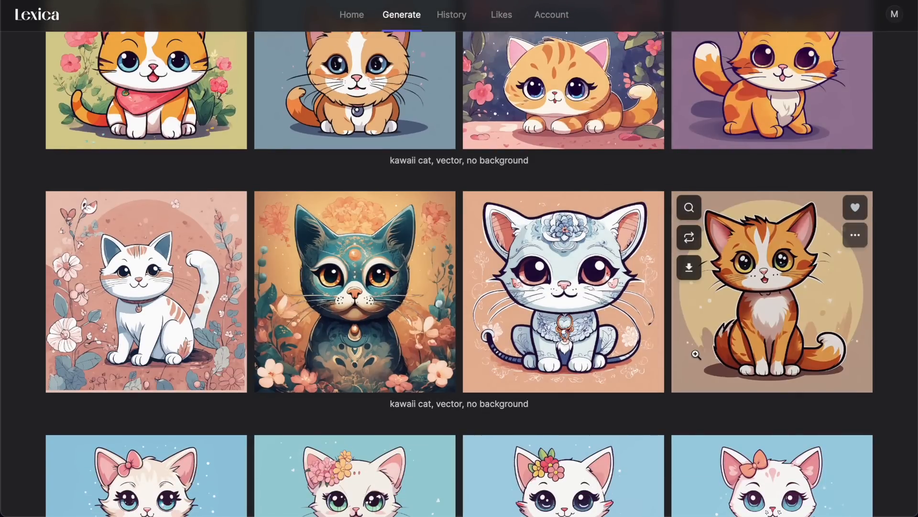
scroll(696, 355, down, 6)
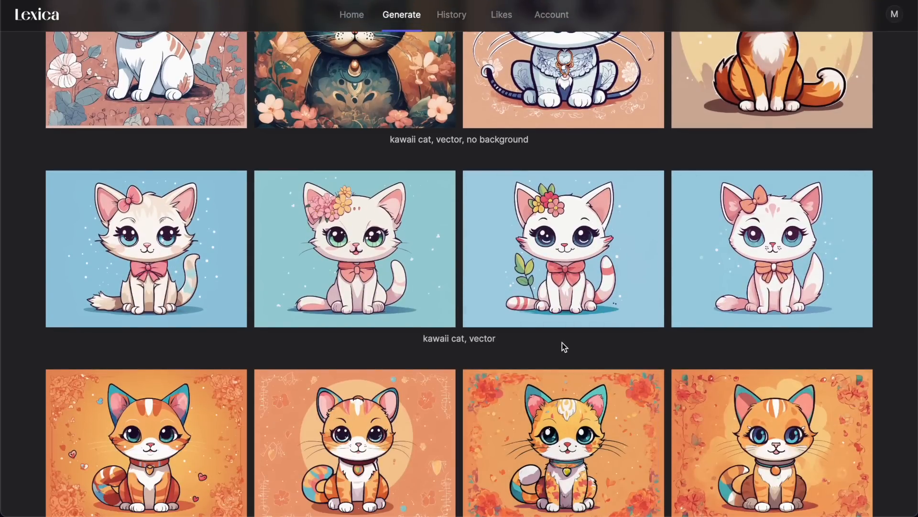
scroll(562, 342, up, 15)
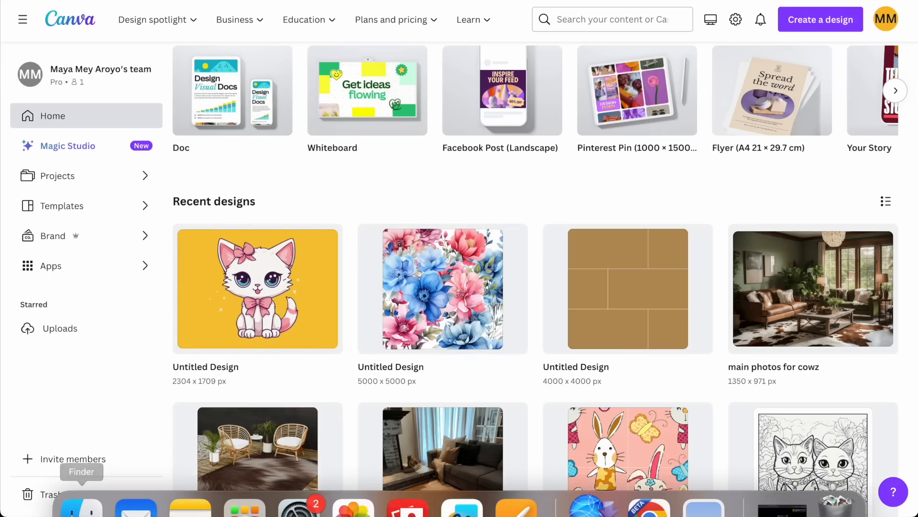
- In Finder's Downloads, group the adorable panda, baby cow, kawaii cow, puppy and tiny hamster images plus kawaii cat (5) to (8) into a new folder
click(81, 508)
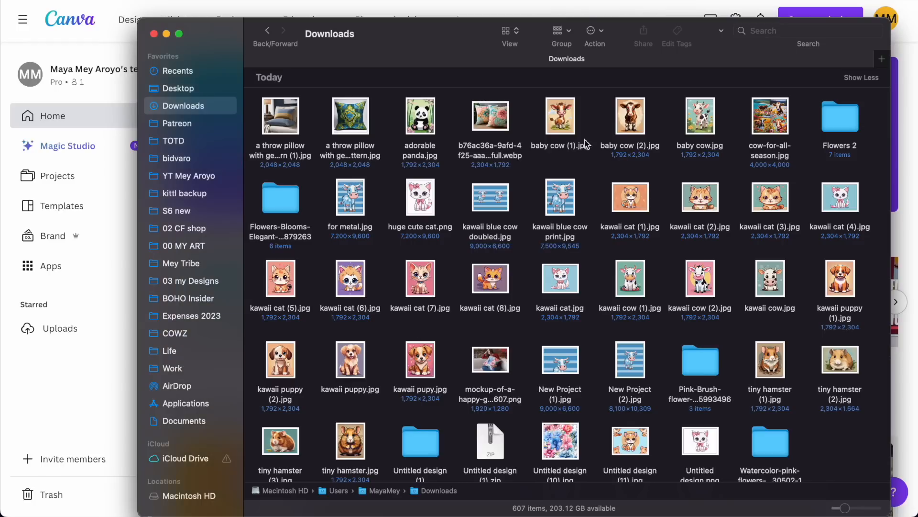
click(558, 125)
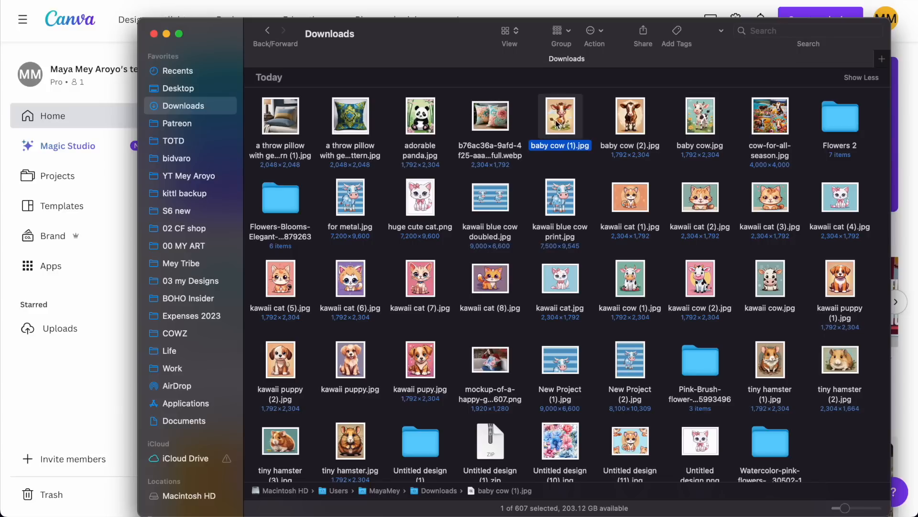
super+click(409, 125)
super+click(632, 119)
super+click(699, 122)
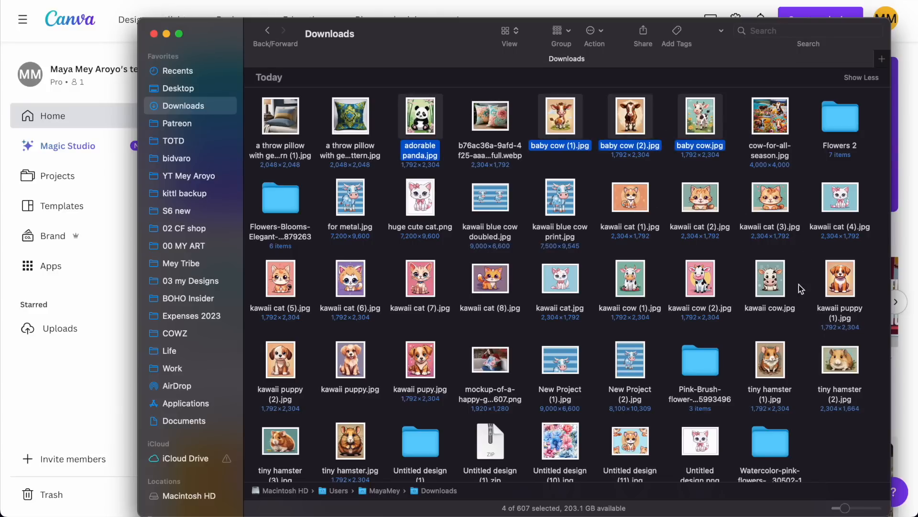
super+click(772, 277)
super+click(832, 277)
right_click(842, 365)
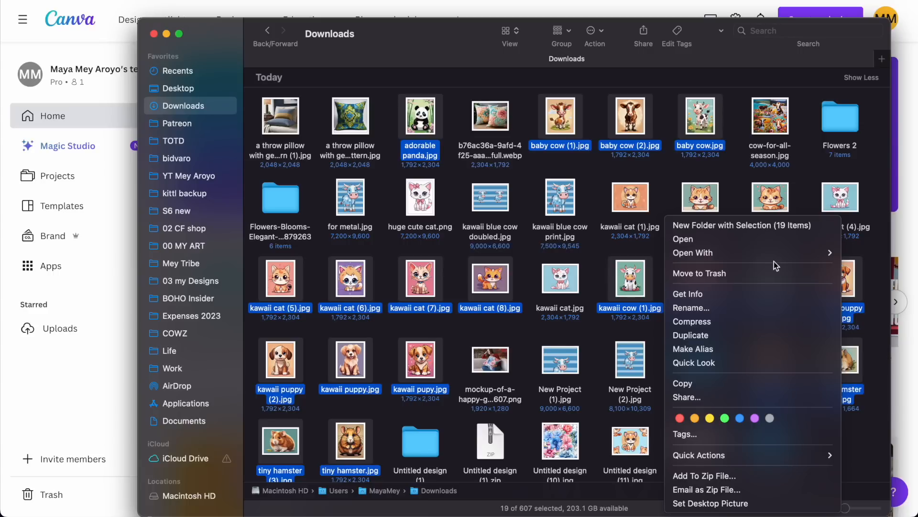
click(711, 225)
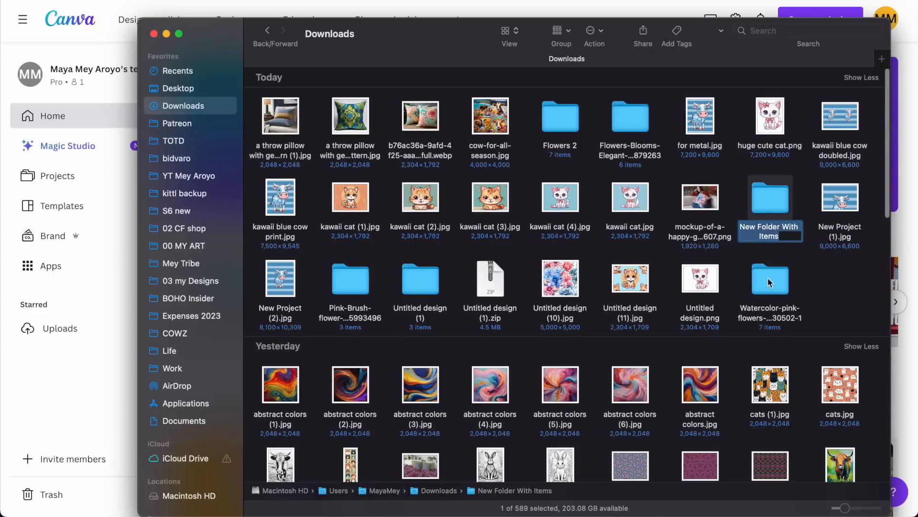
- Open the new folder and look over all the animal images collected in it
double_click(771, 196)
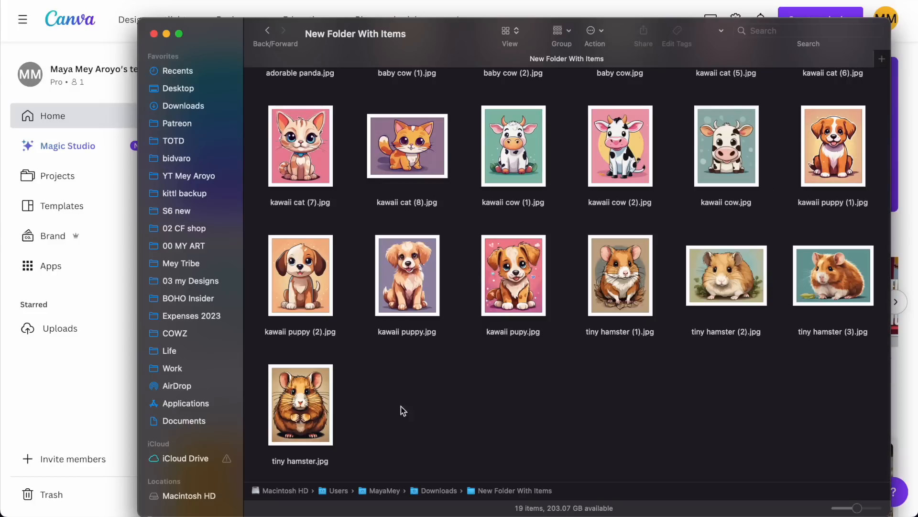
scroll(480, 270, up, 3)
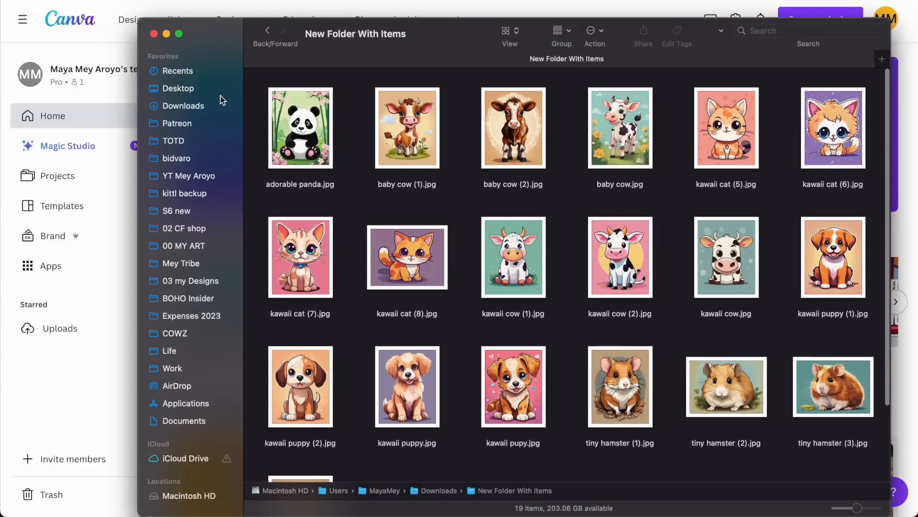
scroll(570, 192, down, 3)
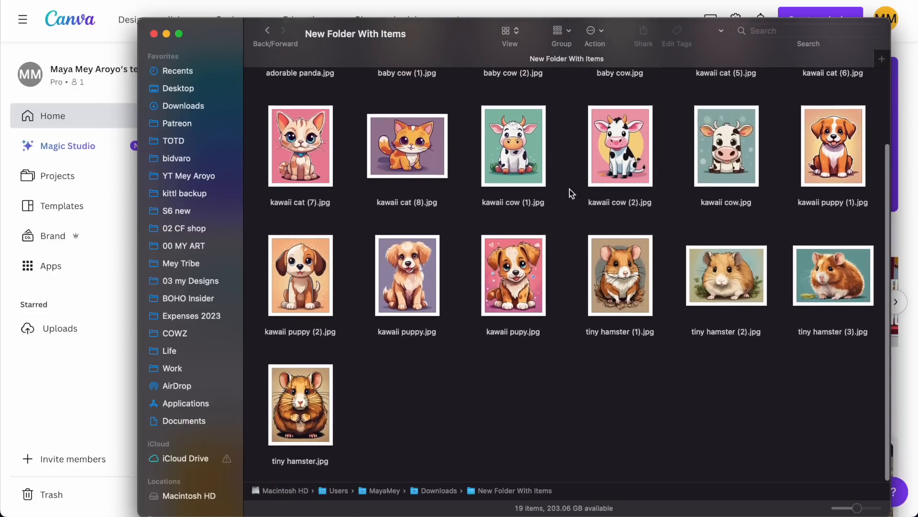
scroll(570, 188, up, 3)
scroll(569, 189, down, 3)
scroll(569, 188, up, 3)
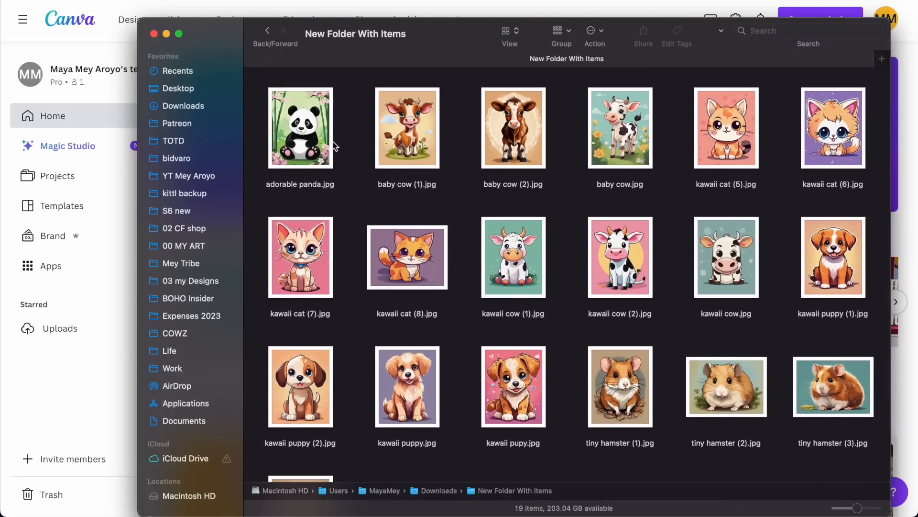
- Check the pixel dimensions of adorable panda.jpg in Preview and create a custom 1792 × 2304 px design in Canva
click(299, 143)
key(space)
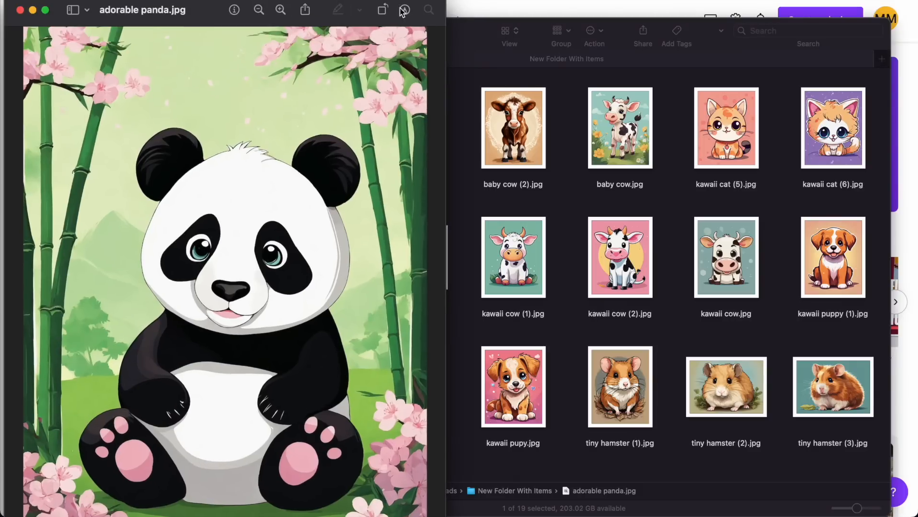
click(405, 11)
click(249, 37)
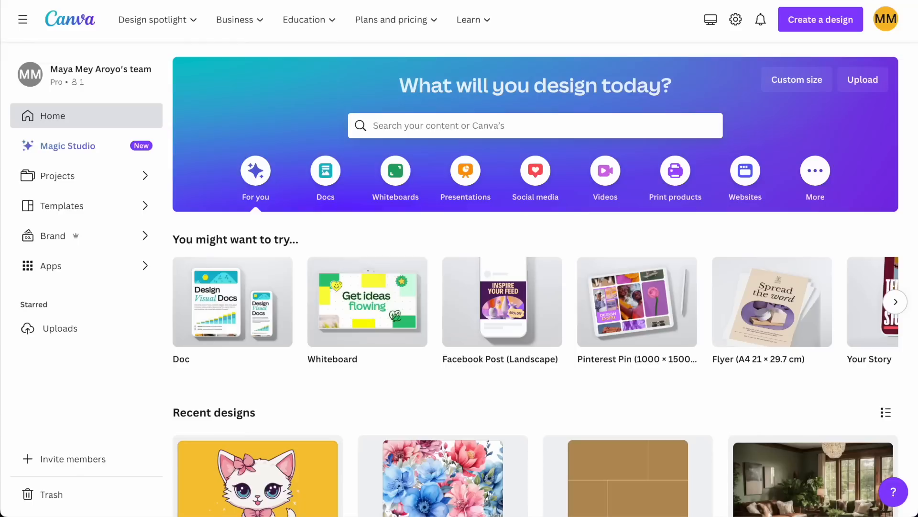
click(792, 21)
click(662, 390)
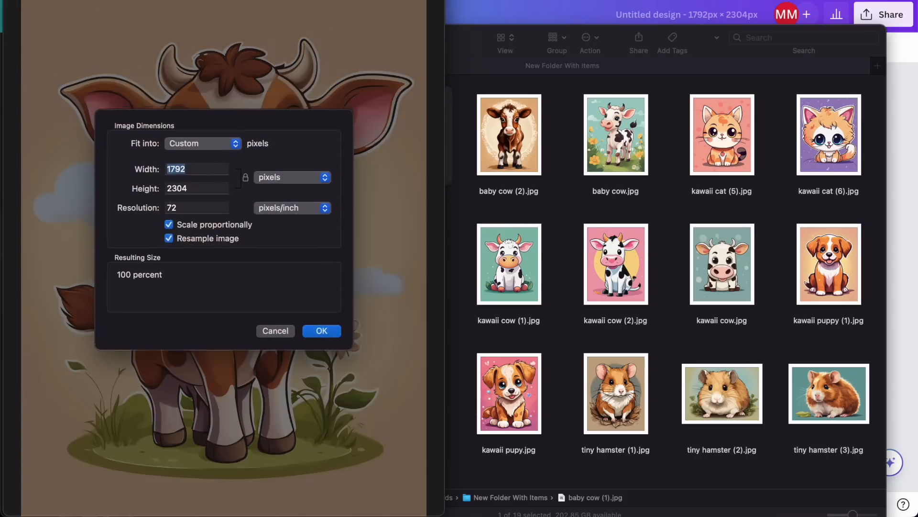
- Check the pixel dimensions of baby cow (1).jpg, baby cow (2).jpg and baby cow.jpg in Preview
key(Escape)
key(super+w)
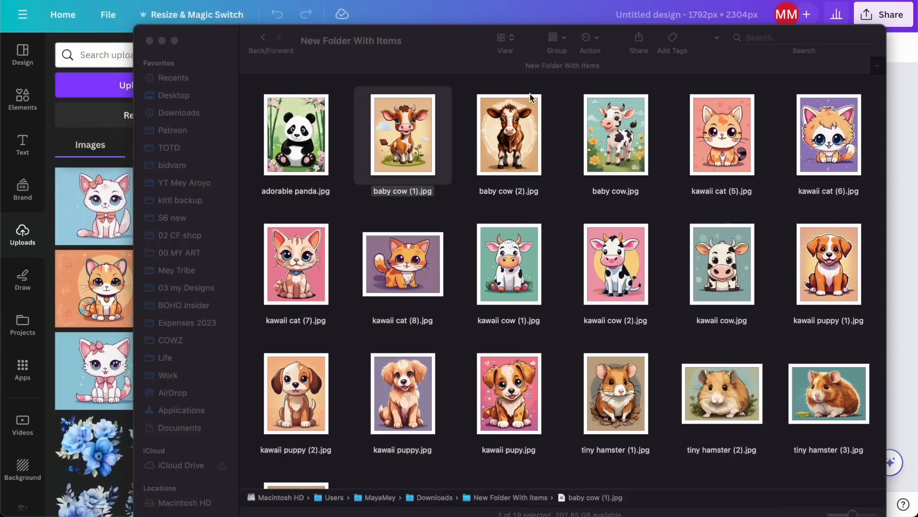
click(530, 140)
key(space)
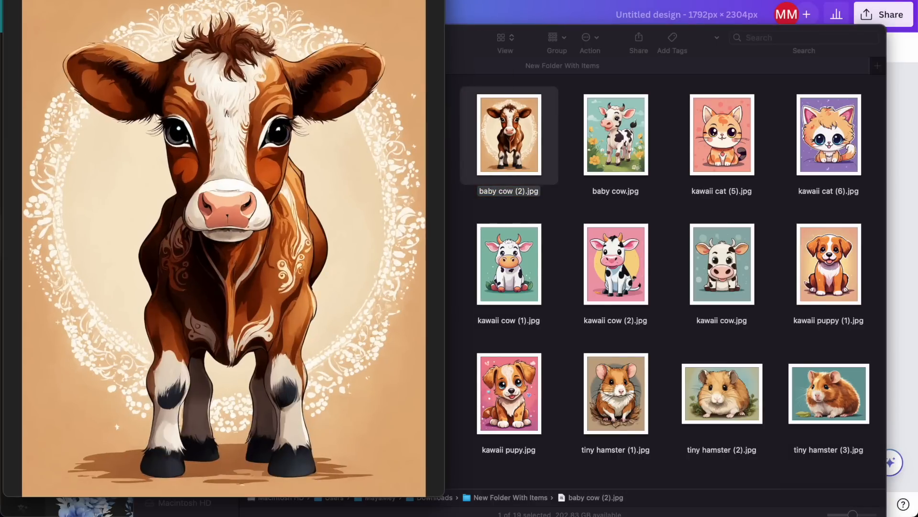
key(alt+super+i)
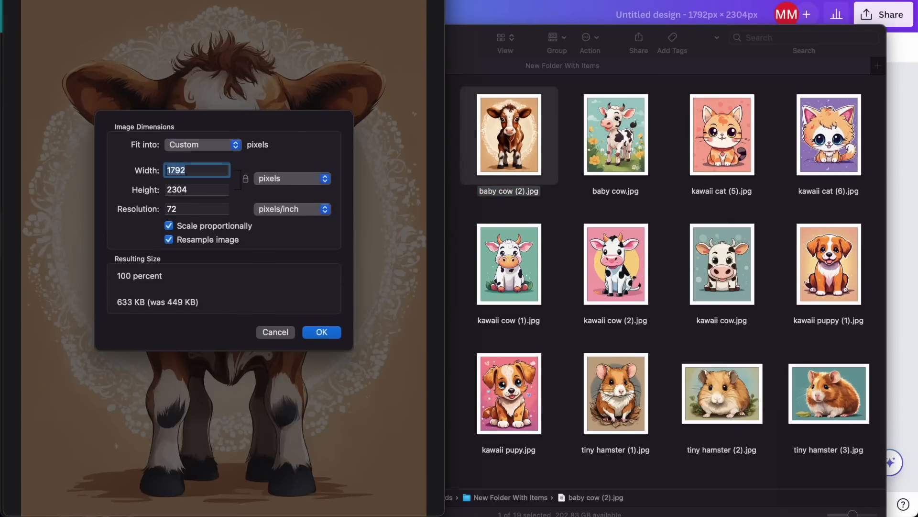
key(Escape)
key(space)
click(607, 90)
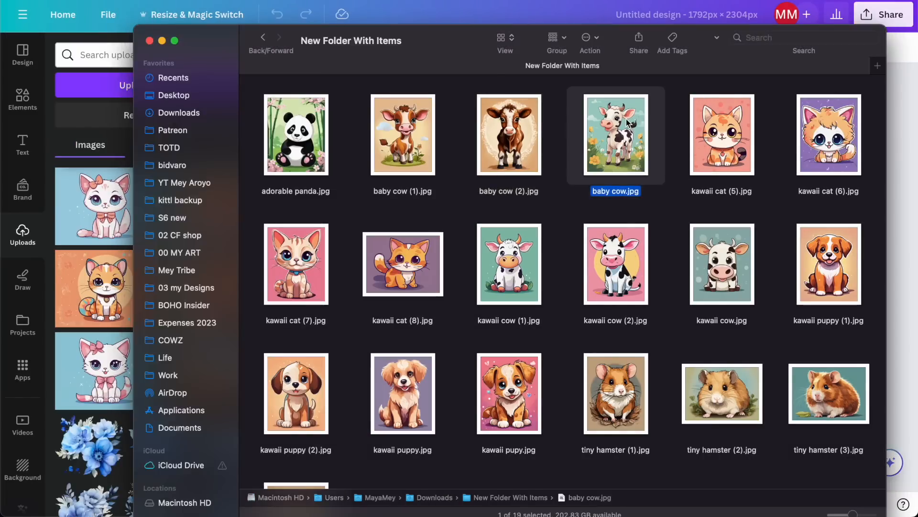
key(space)
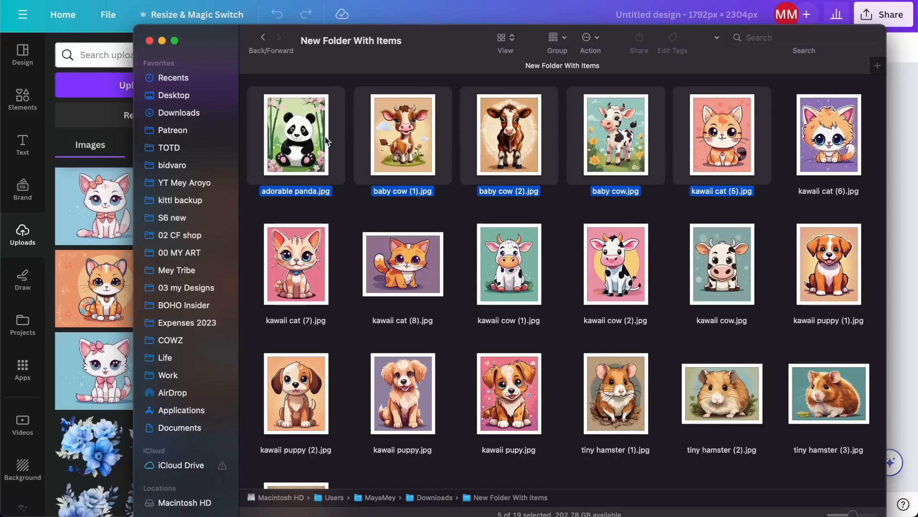
- Upload adorable panda.jpg, the three baby cow images and kawaii cat (5).jpg to the 1792 × 2304 px Canva design
drag(318, 131, 130, 294)
click(74, 482)
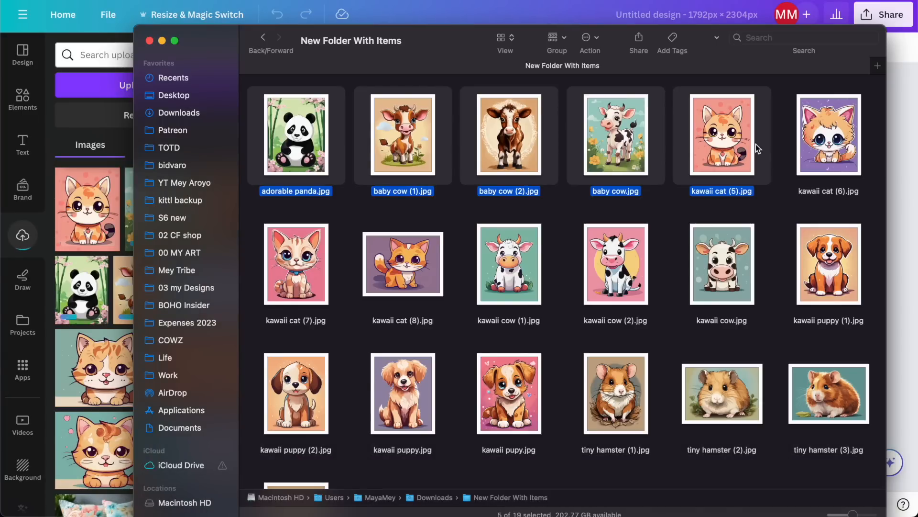
- Check the pixel dimensions of kawaii cat (6).jpg and upload it to the Canva design
click(779, 136)
key(space)
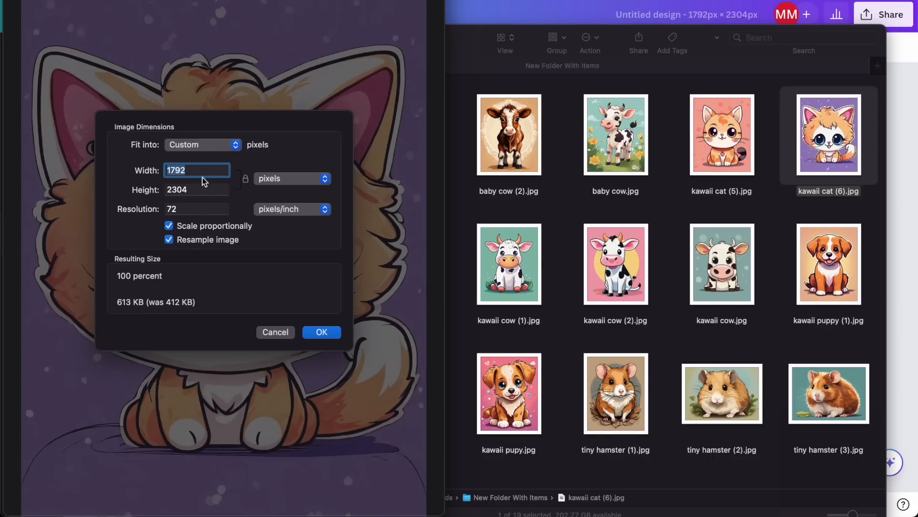
key(Escape)
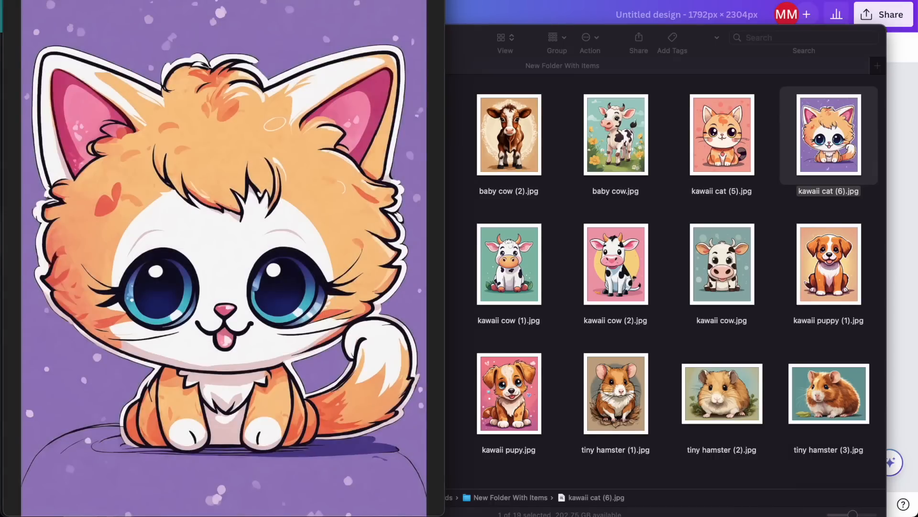
key(super+w)
drag(838, 135, 122, 308)
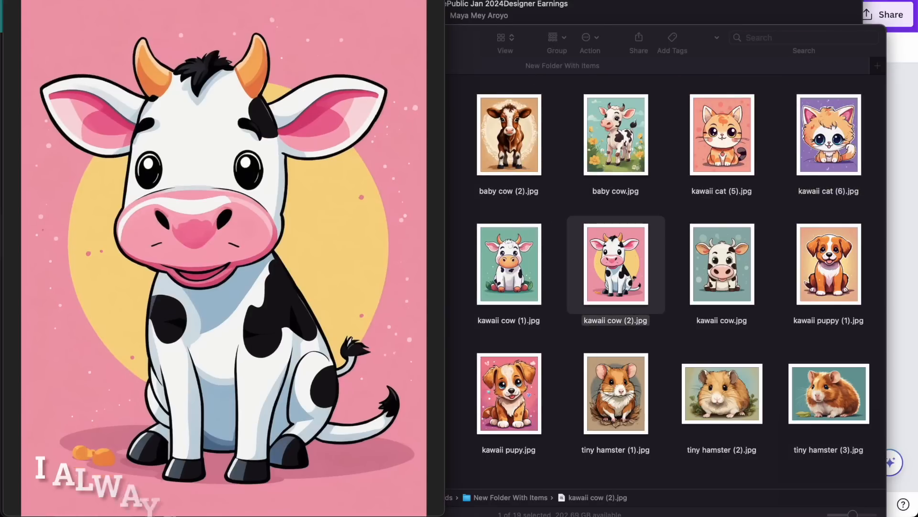
- Check the pixel dimensions of kawaii cow (2).jpg in Preview and close the image
key(super+alt+i)
key(Escape)
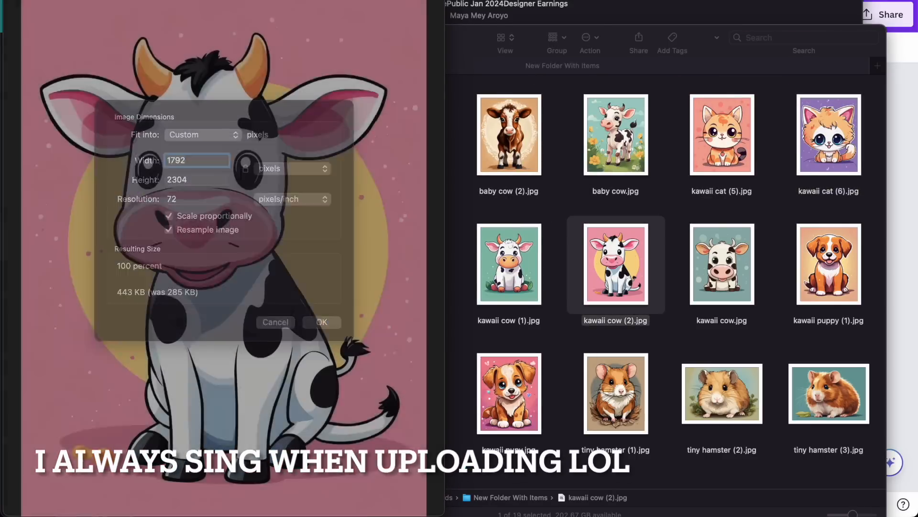
key(super+w)
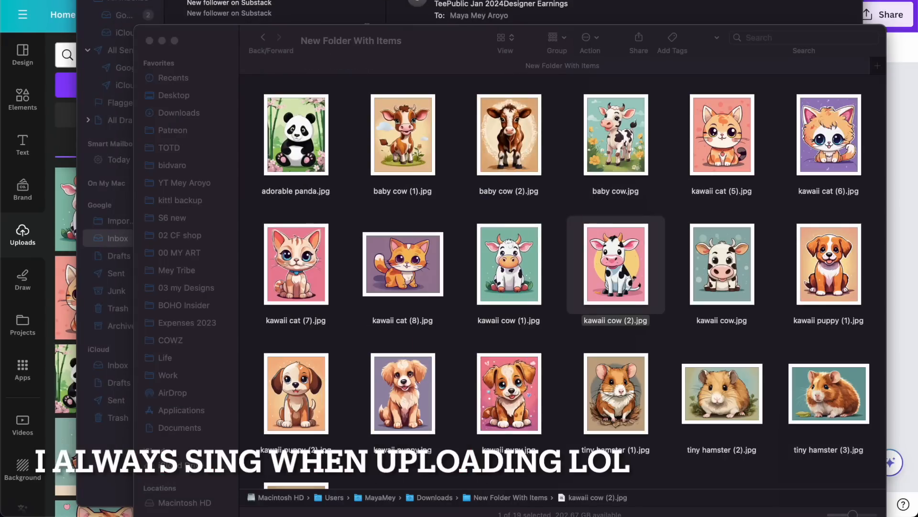
- Close the Mail window behind the image folder and quit Mail
key(super+w)
right_click(119, 487)
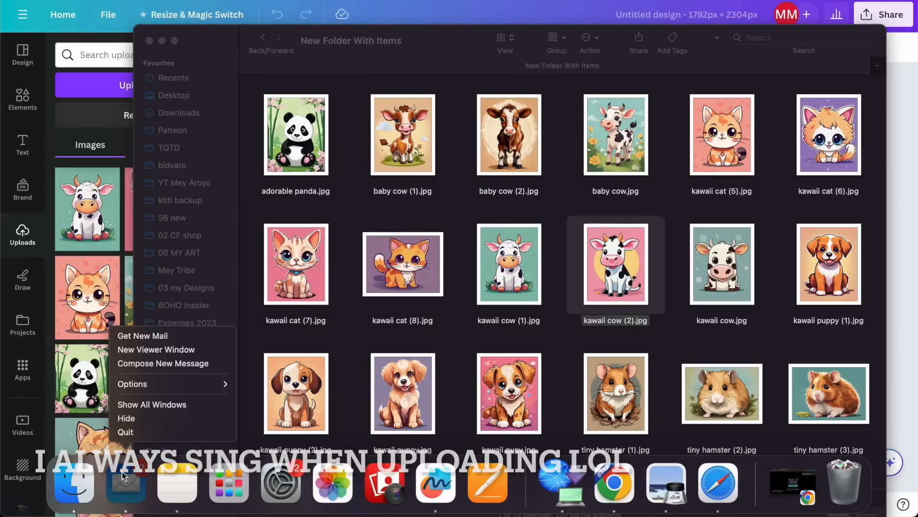
click(129, 430)
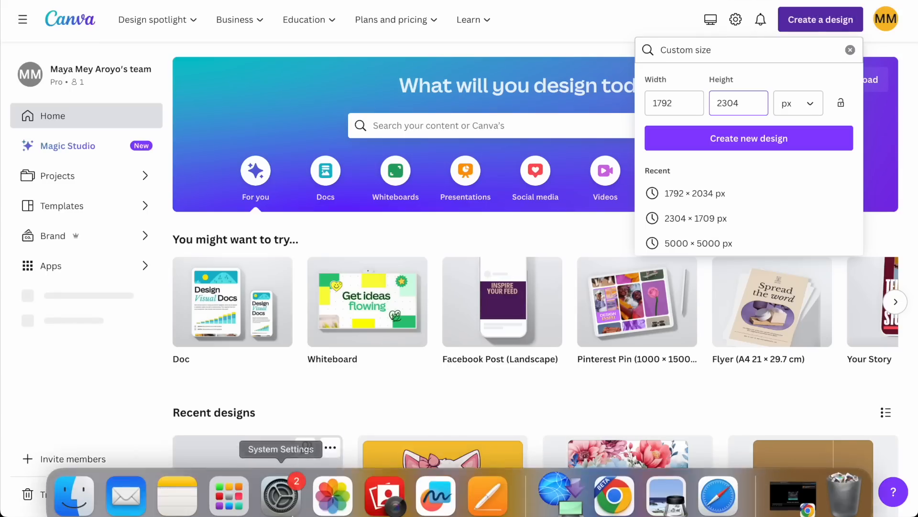
- Check the pixel dimensions of the landscape image tiny hamster (2).jpg in Preview
click(74, 487)
click(723, 285)
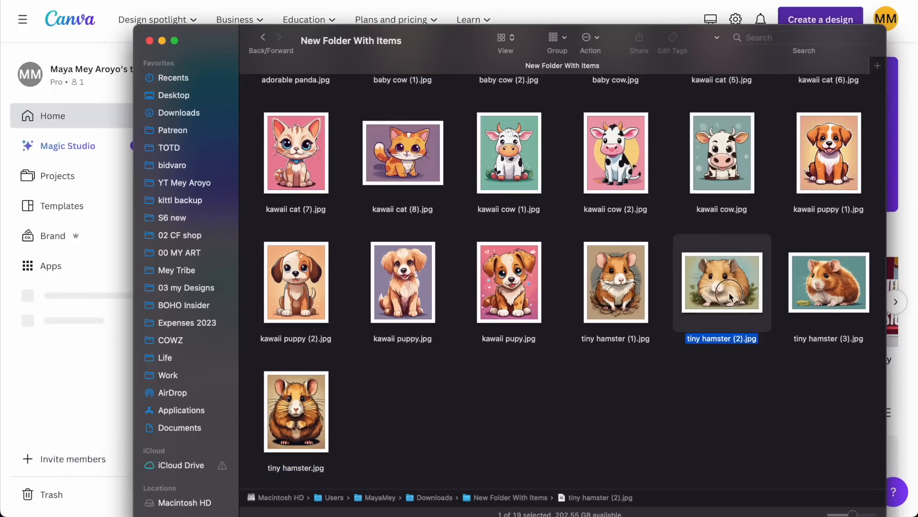
key(space)
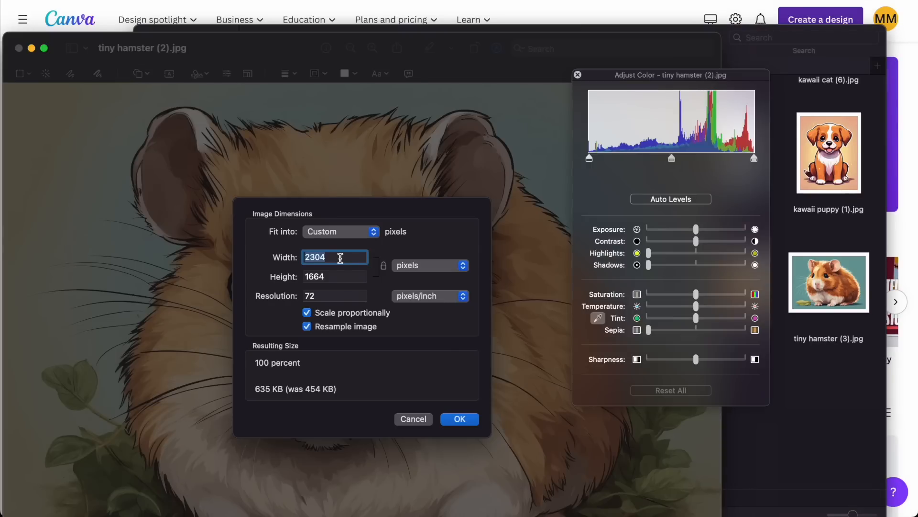
- Switch to Canva and create a custom-size design of 2304 × 1664 px
click(573, 13)
double_click(658, 98)
text(2304)
double_click(727, 101)
text(16)
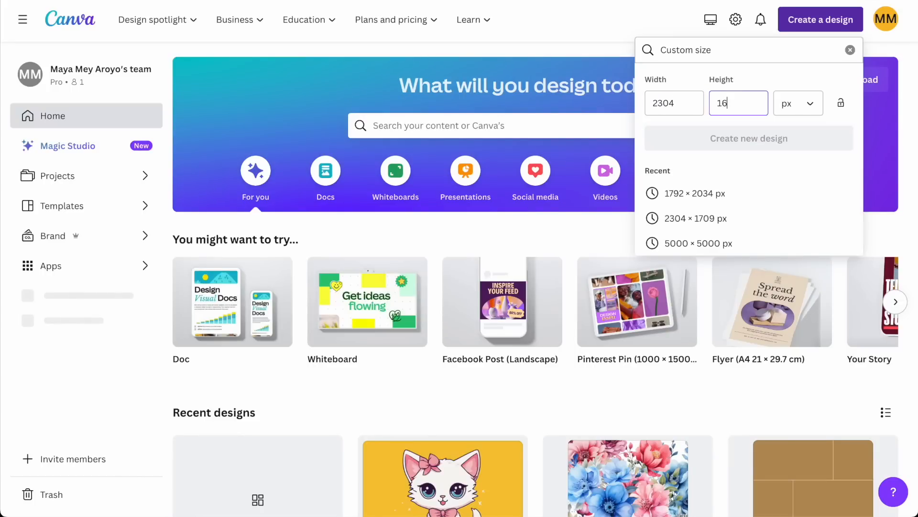
text(64)
click(766, 141)
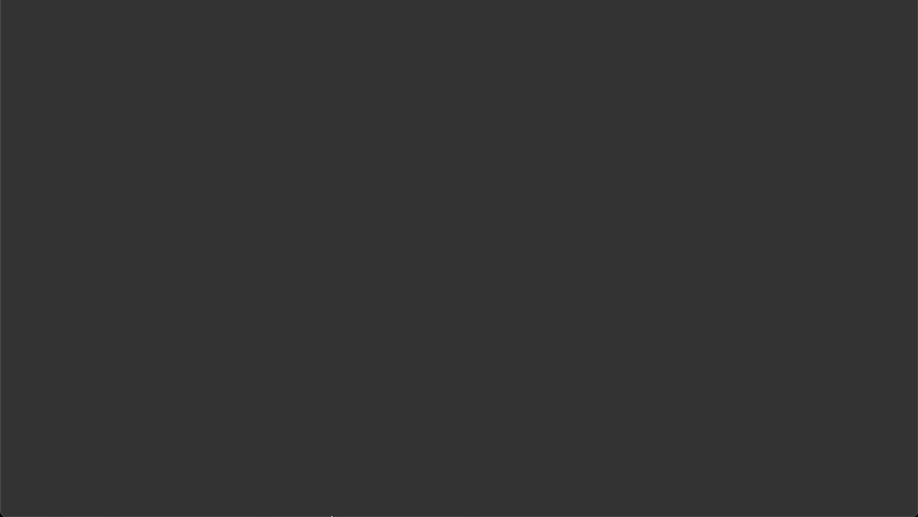
- Upload the landscape images tiny hamster (2).jpg, tiny hamster (3).jpg and kawaii cat (8).jpg to the 2304 × 1664 px Canva design
click(37, 502)
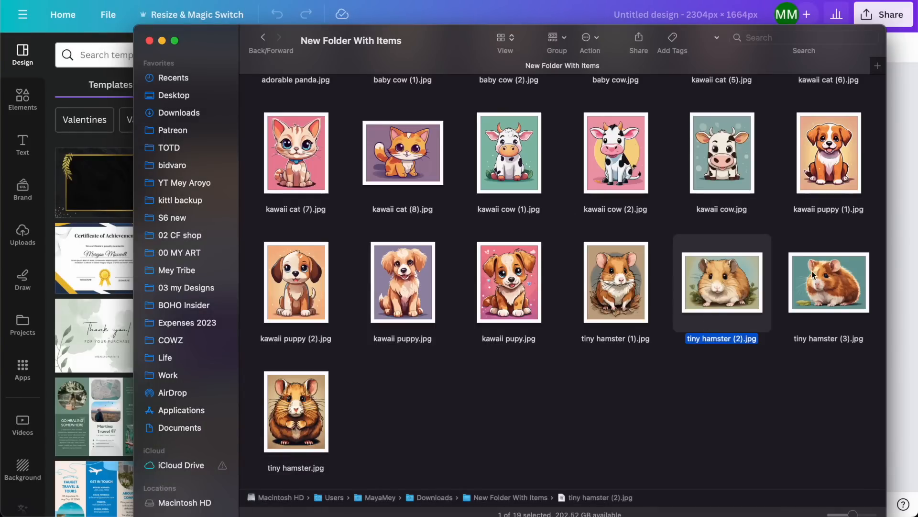
shift+click(813, 275)
scroll(574, 306, up, 3)
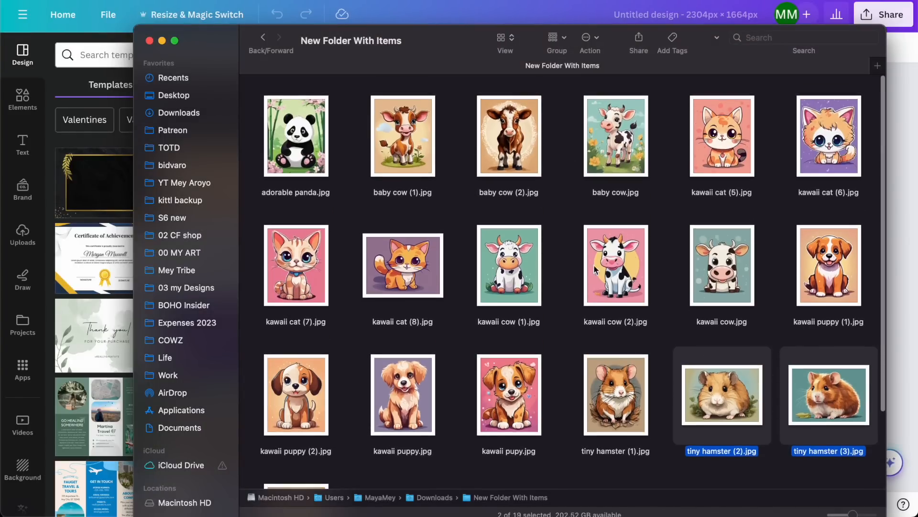
super+click(398, 271)
drag(398, 271, 127, 325)
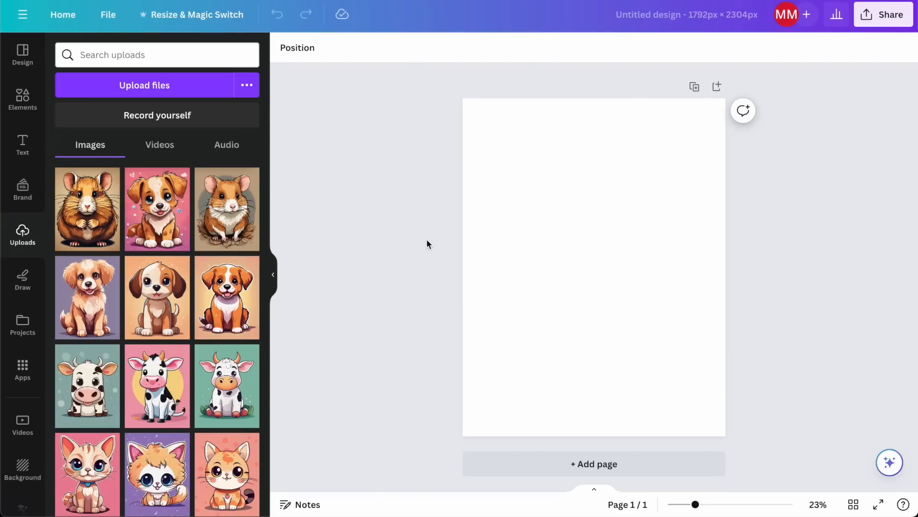
- Place the cartoon cow with clouds in page 1's lower-left corner, crop its top edge and scale it to the full page width
scroll(231, 395, down, 4)
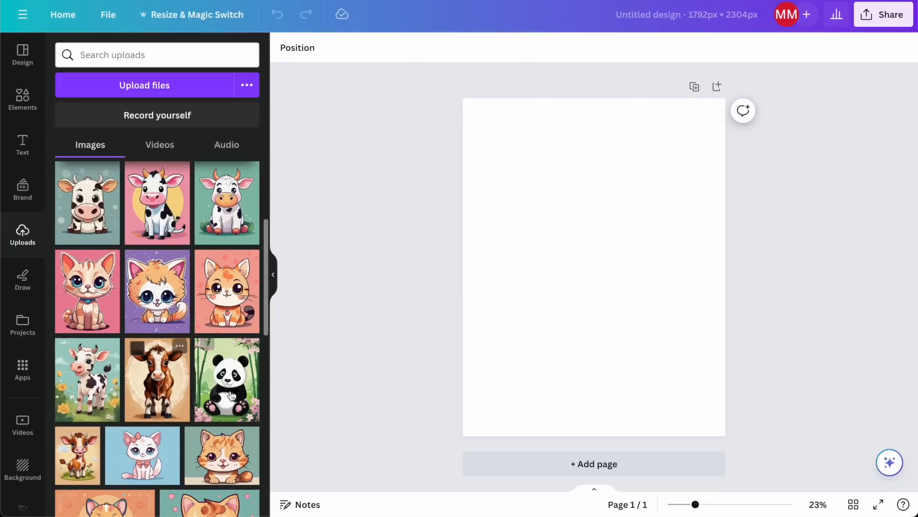
click(78, 454)
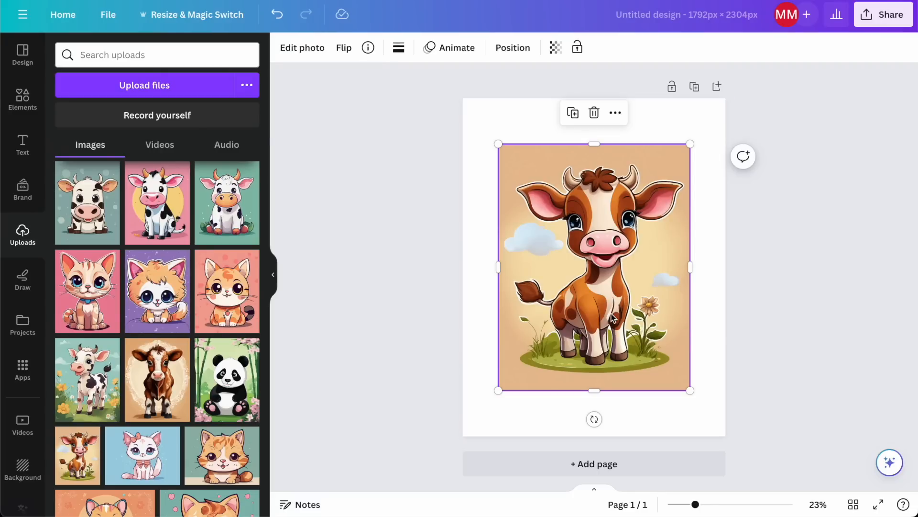
drag(611, 316, 576, 361)
drag(656, 189, 735, 105)
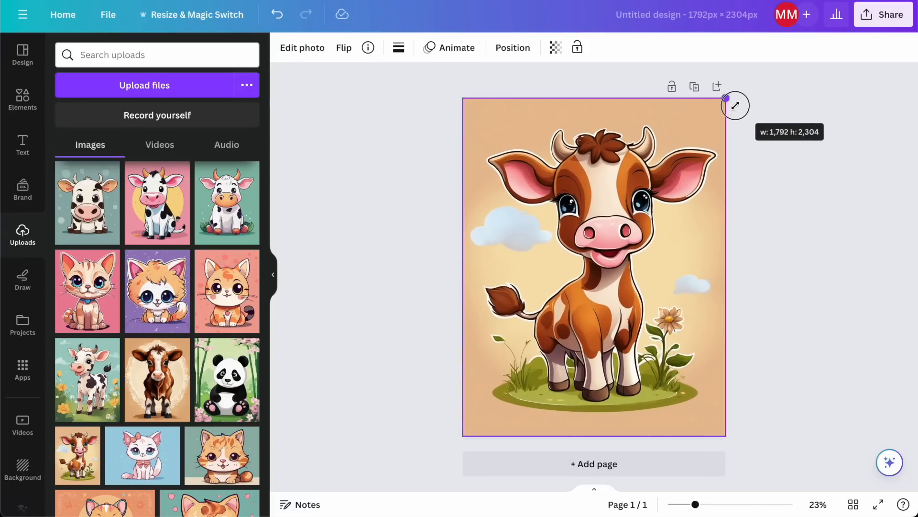
drag(735, 105, 707, 145)
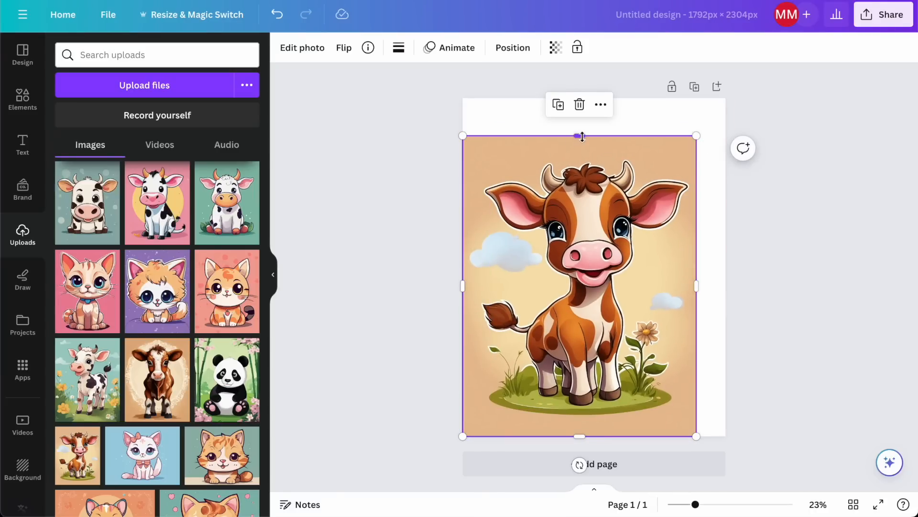
drag(582, 136, 580, 151)
drag(696, 149, 730, 116)
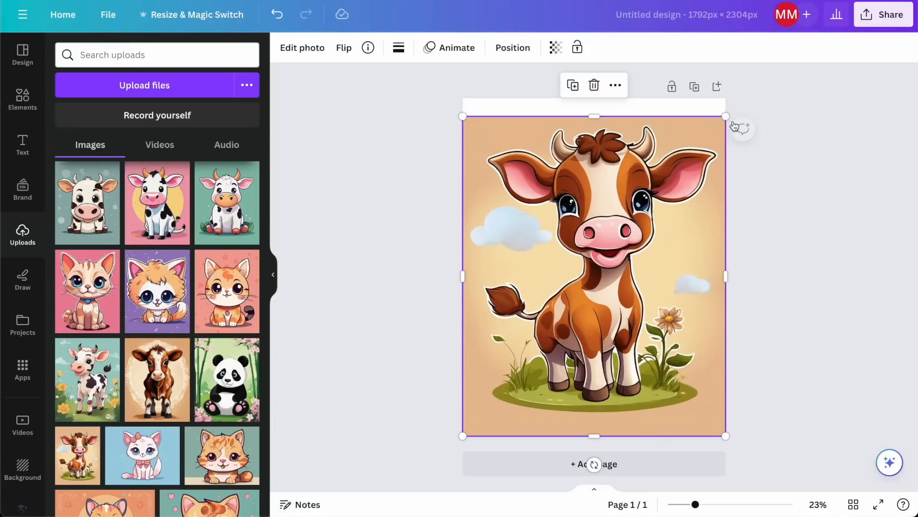
- Add page 2, place the panda image in its lower-left corner, crop the top edge and scale it to the page width
click(474, 463)
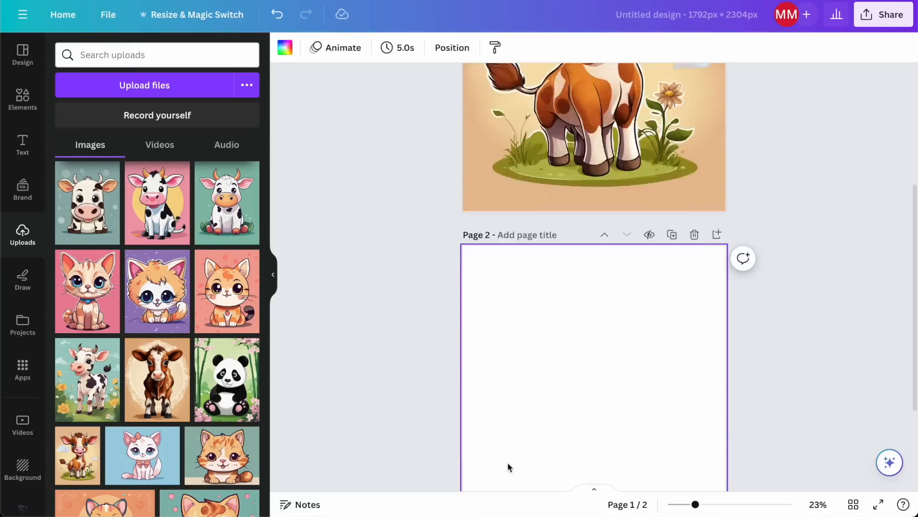
click(227, 380)
drag(569, 286, 552, 331)
drag(555, 189, 556, 222)
drag(667, 211, 741, 158)
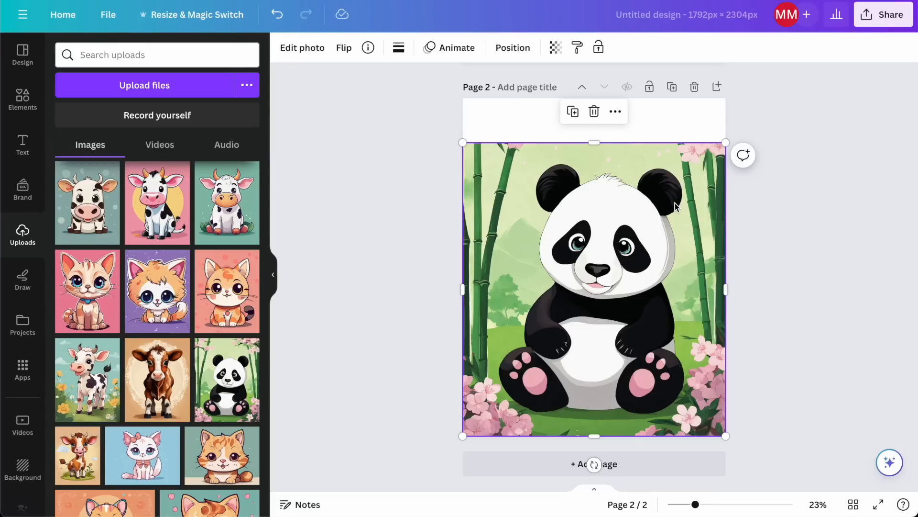
- Add another page and enlarge the brown cow with the lace-patterned background on page 3 until it nearly fills the page
click(531, 464)
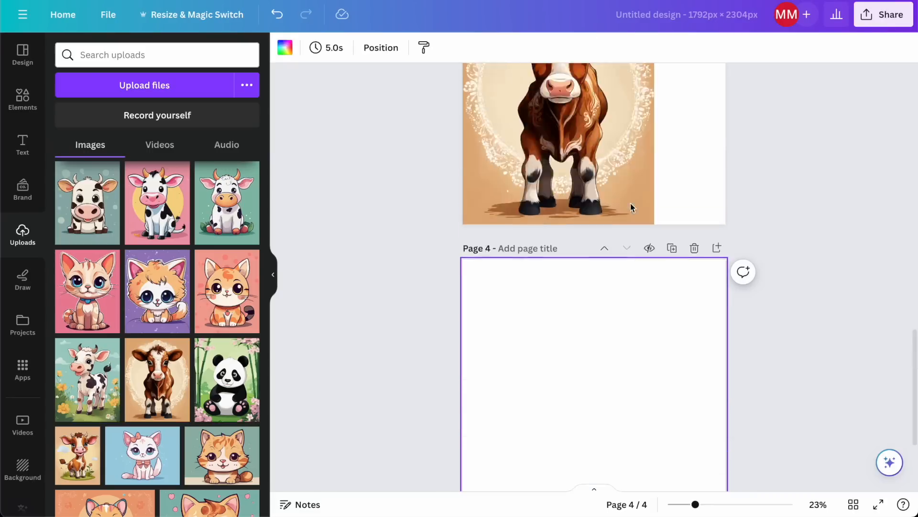
click(631, 207)
click(657, 182)
click(648, 201)
drag(656, 188, 708, 116)
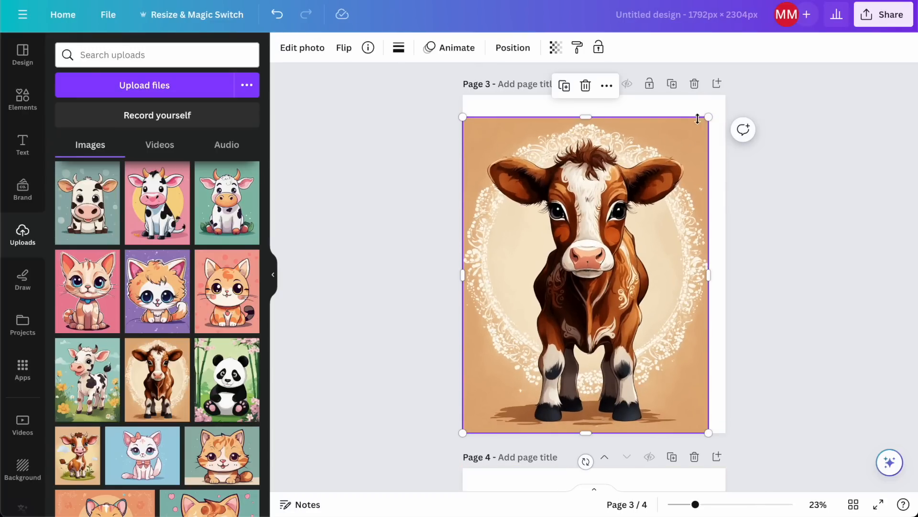
drag(709, 116, 722, 99)
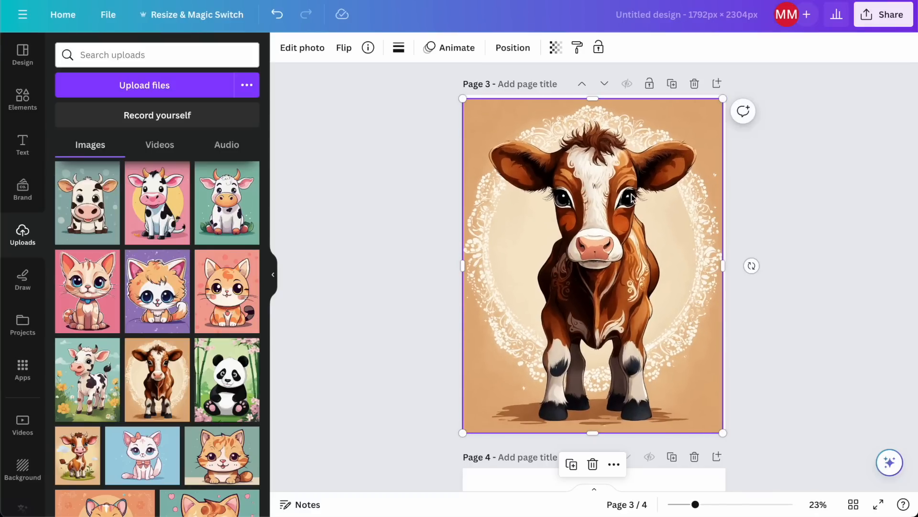
drag(631, 196, 634, 194)
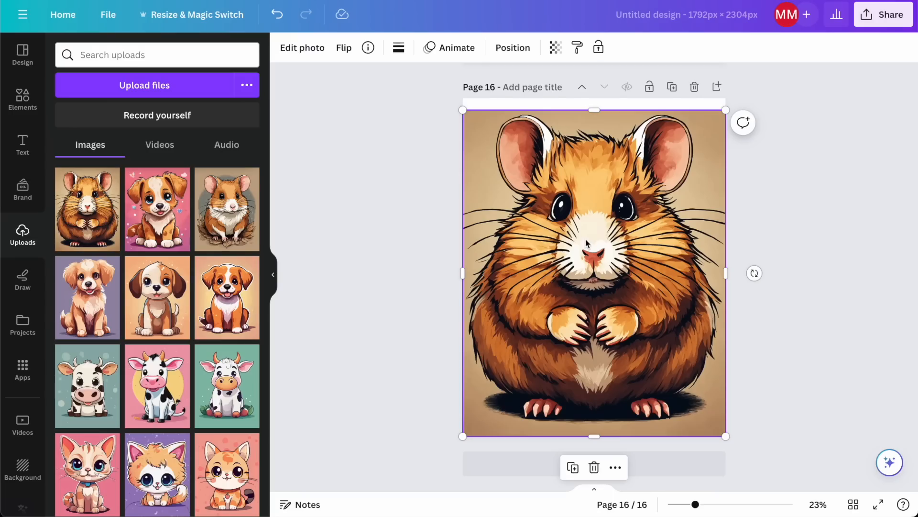
- Return to page 1 and remove the cow image's background with BG Remover
scroll(589, 241, up, 20)
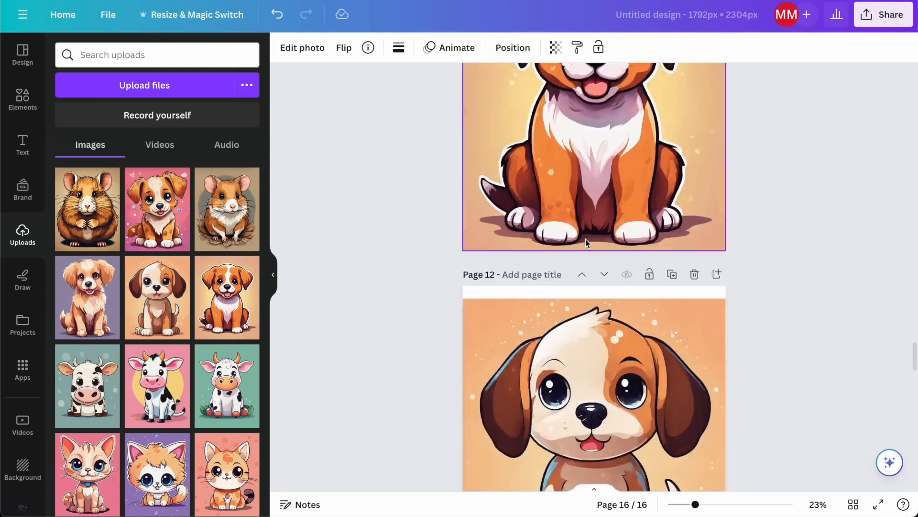
scroll(587, 243, up, 20)
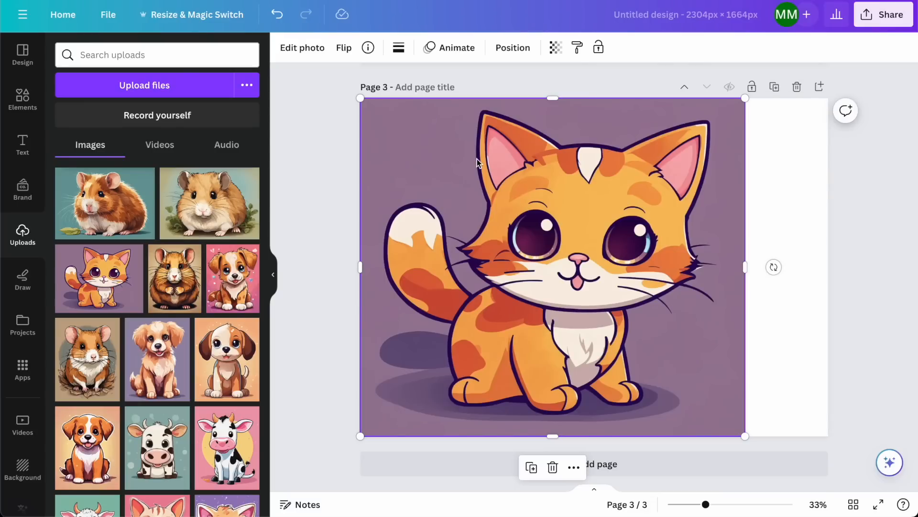
scroll(477, 158, up, 10)
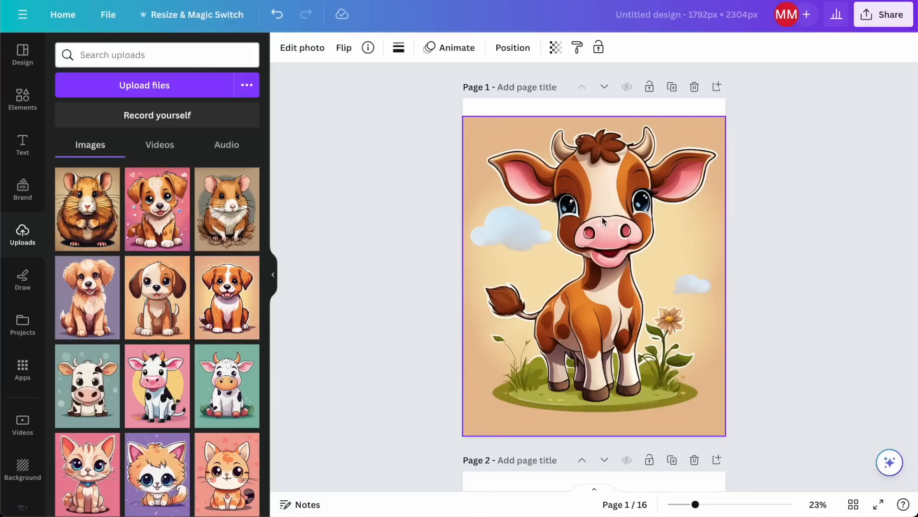
click(606, 221)
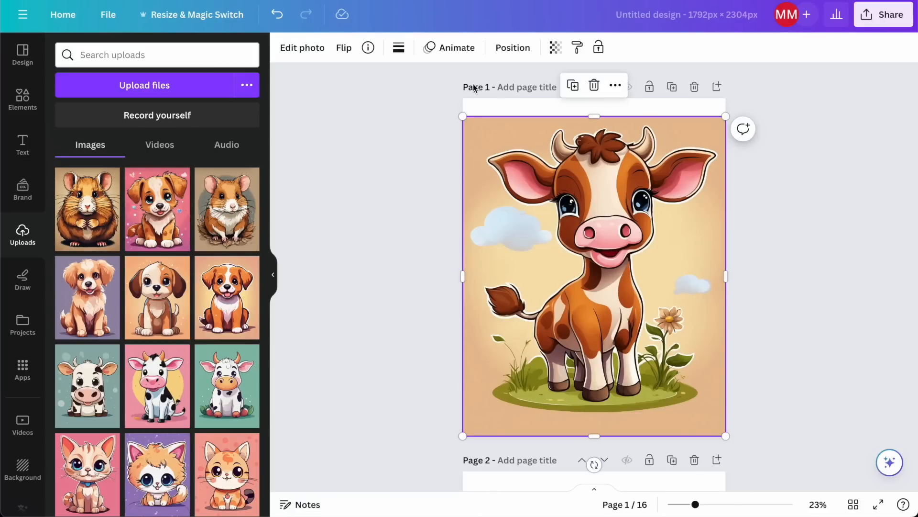
click(307, 47)
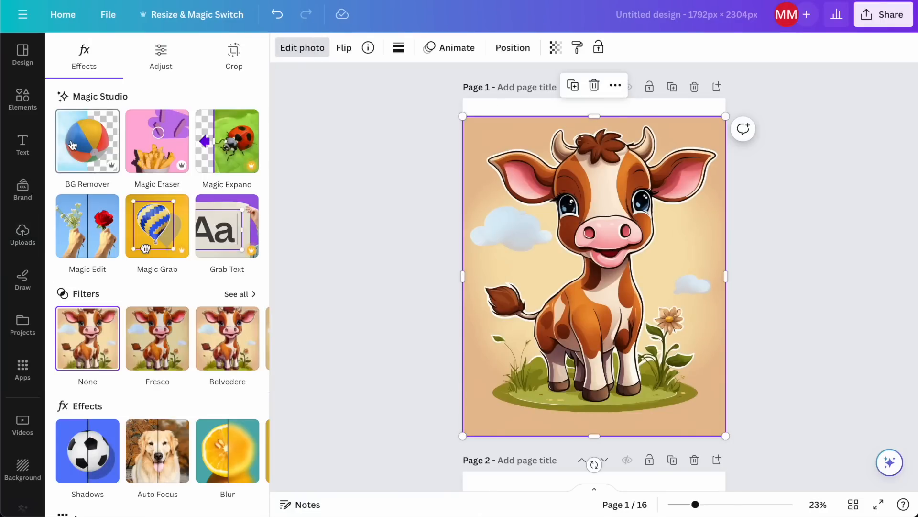
click(80, 143)
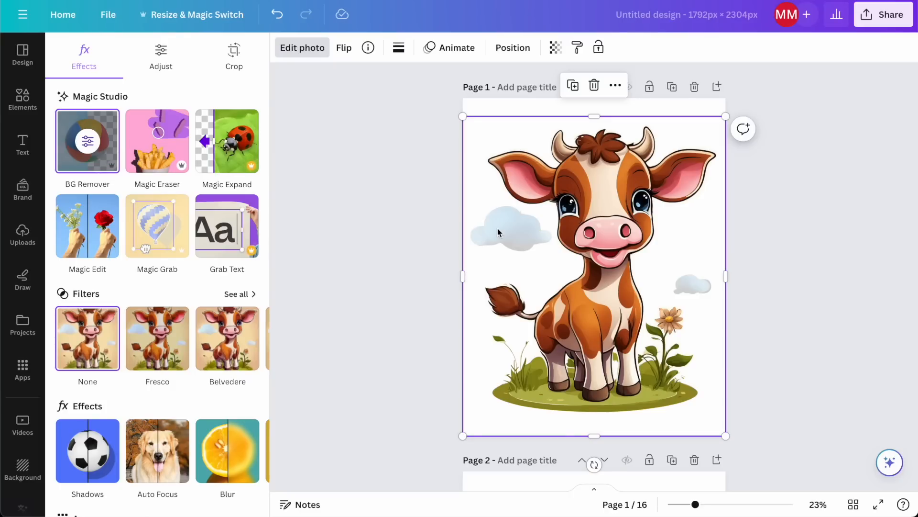
click(408, 157)
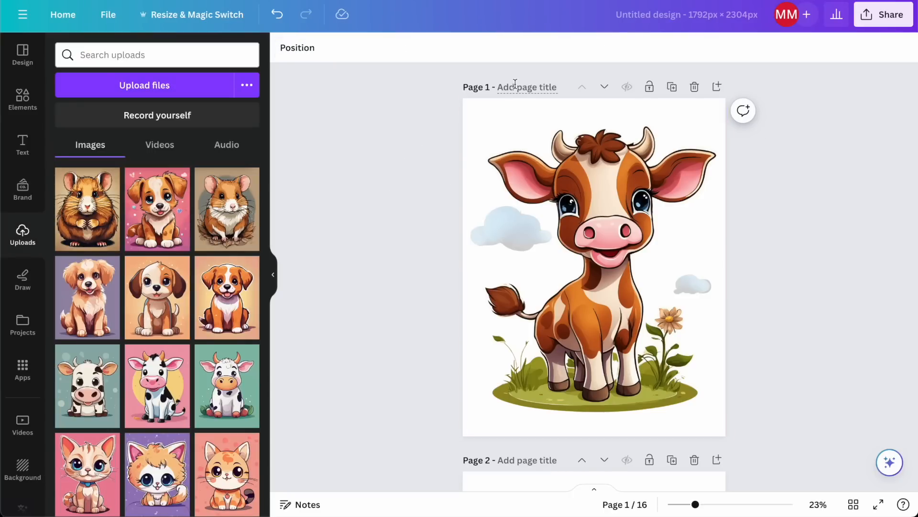
- Set the background color of page 1 to black
click(514, 107)
click(285, 47)
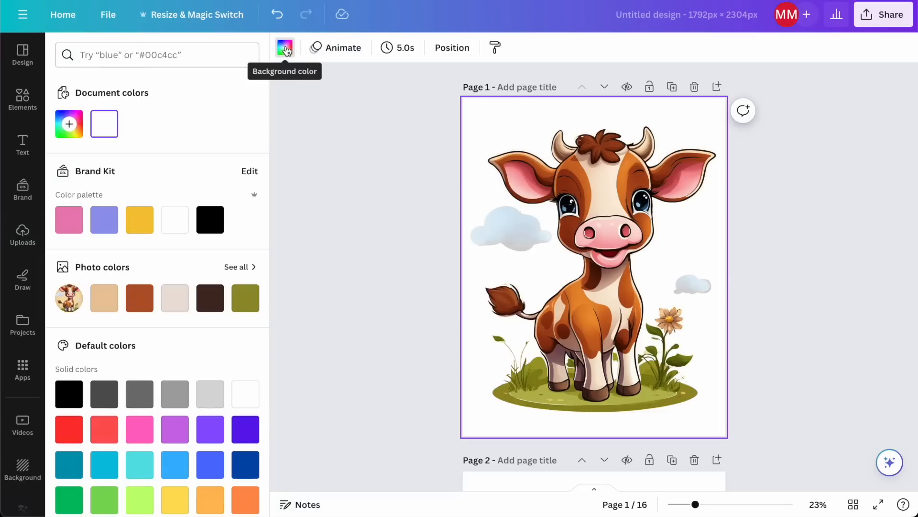
click(214, 224)
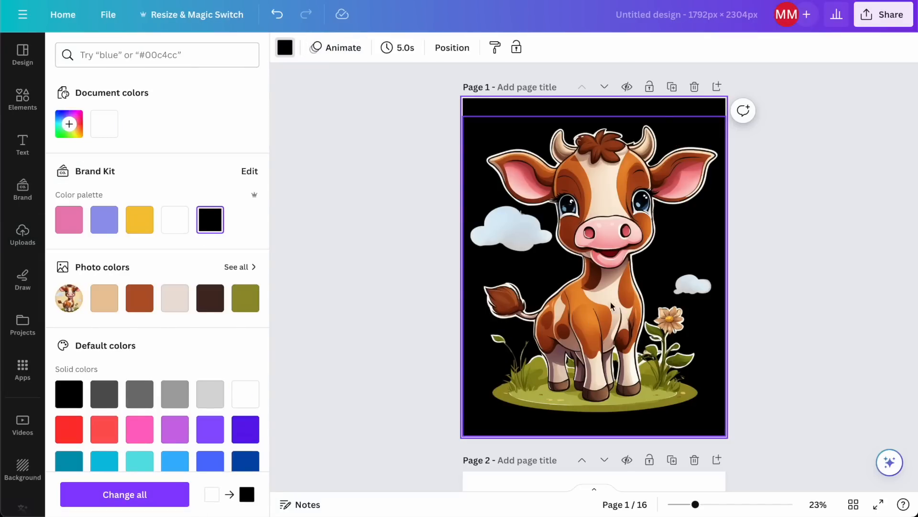
- Erase the two clouds beside the cow with Background Remover's Erase brush and return to the design
click(609, 220)
click(294, 51)
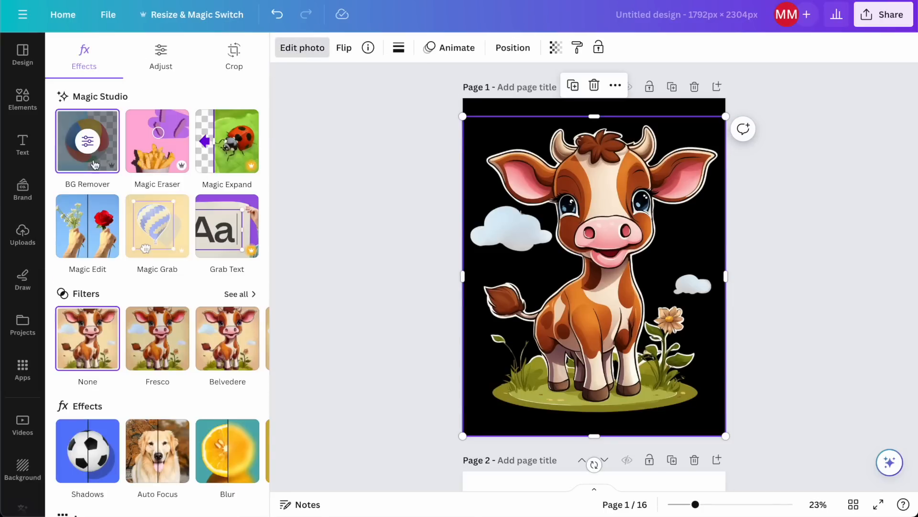
click(87, 146)
mouse_move(533, 255)
mouse_down()
mouse_move(524, 224)
mouse_move(486, 211)
mouse_move(466, 213)
mouse_move(445, 237)
mouse_move(448, 249)
mouse_move(486, 216)
mouse_move(478, 239)
mouse_move(487, 247)
mouse_move(503, 230)
mouse_move(499, 254)
mouse_move(524, 240)
mouse_up()
mouse_move(740, 315)
mouse_down()
mouse_move(693, 310)
mouse_move(691, 297)
mouse_move(738, 293)
mouse_up()
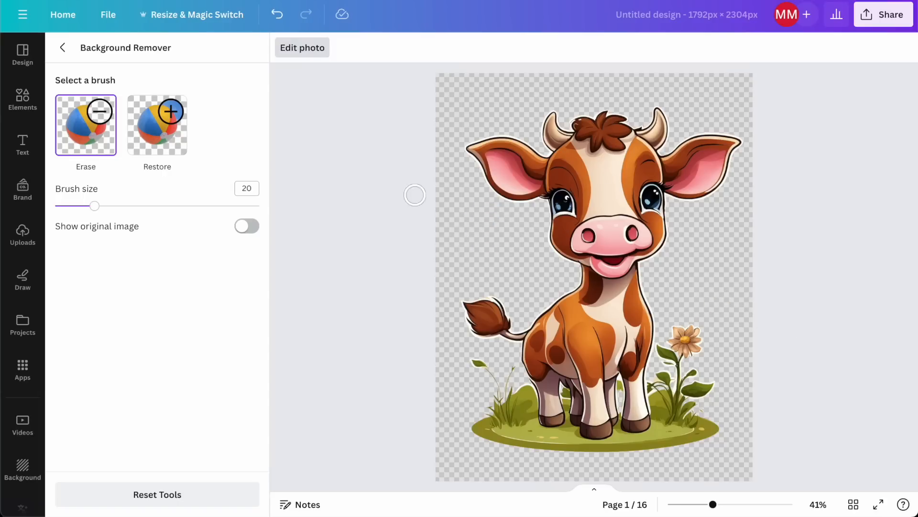
click(62, 48)
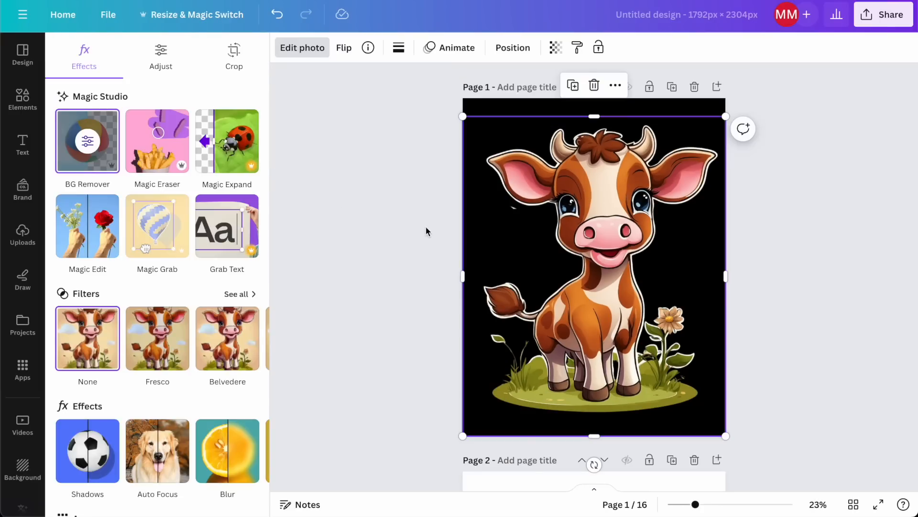
click(377, 279)
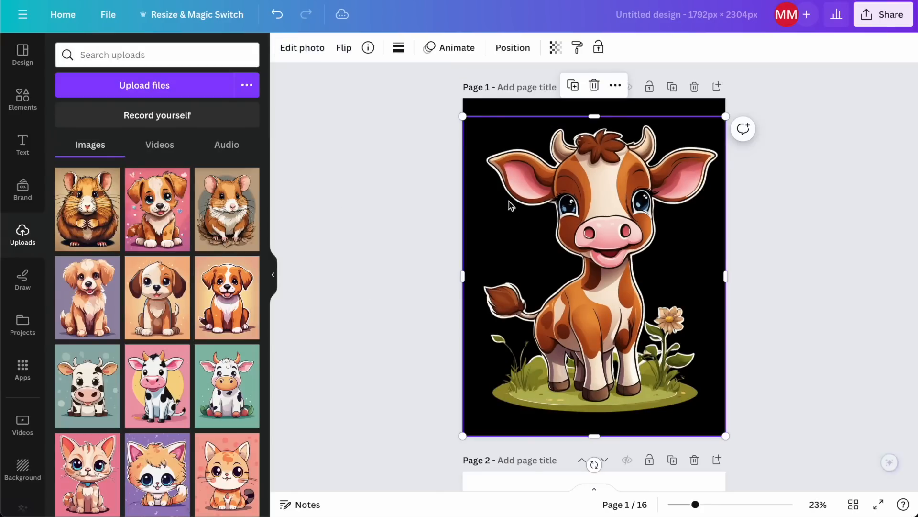
- Reopen Background Remover for the cow image and erase the leftover cloud speck below its left ear
click(293, 48)
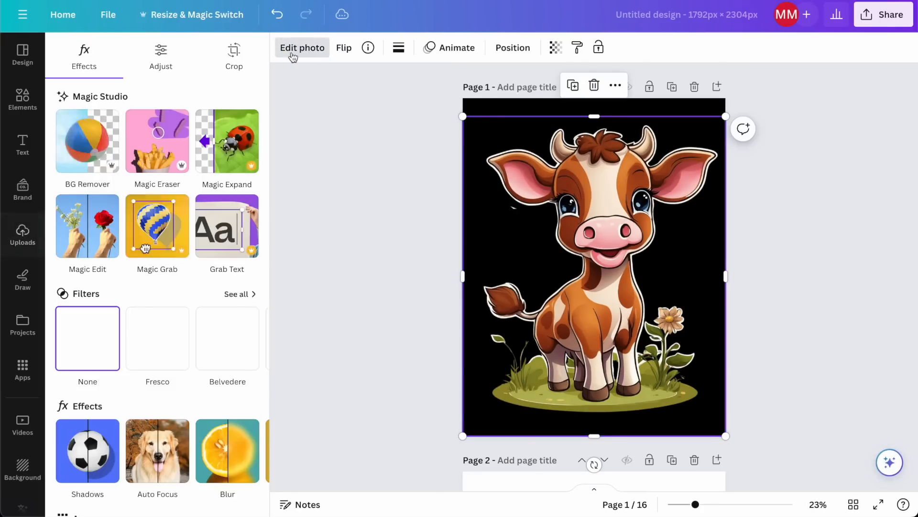
click(87, 144)
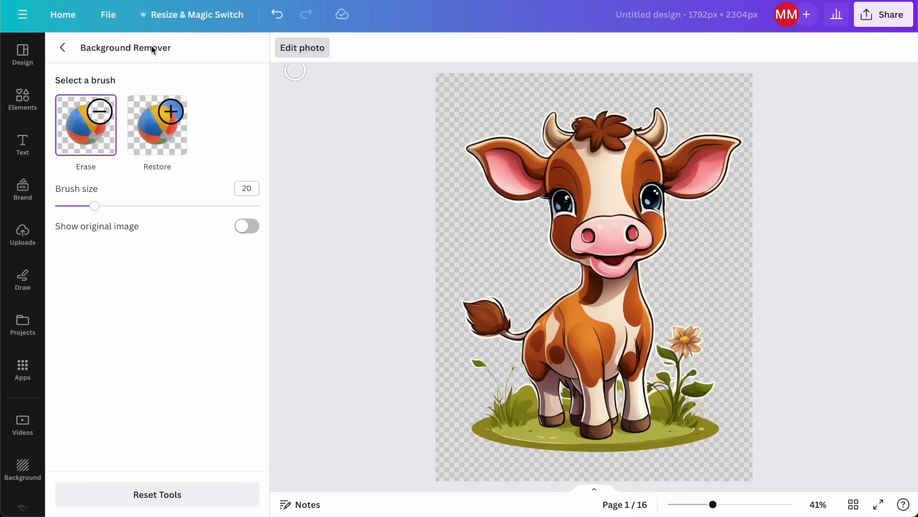
click(63, 47)
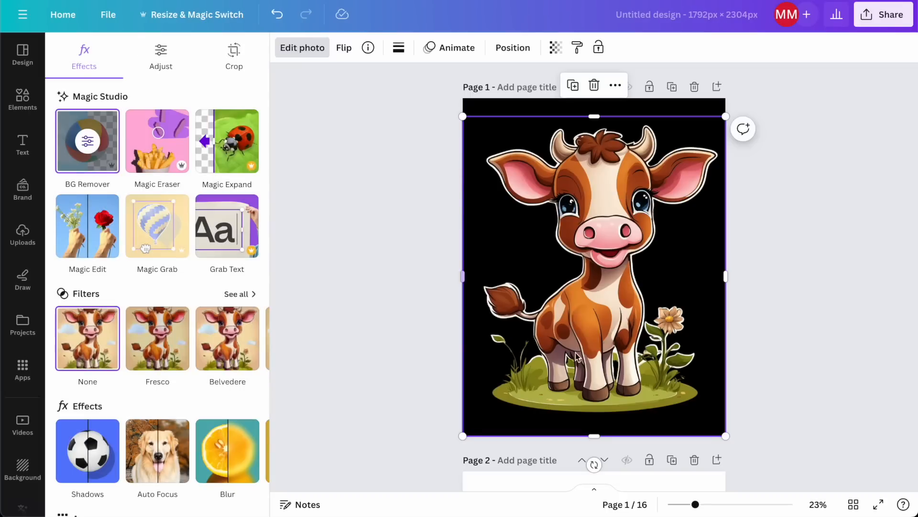
click(358, 316)
click(368, 201)
- Set the background color of page 2 to black
scroll(368, 202, down, 6)
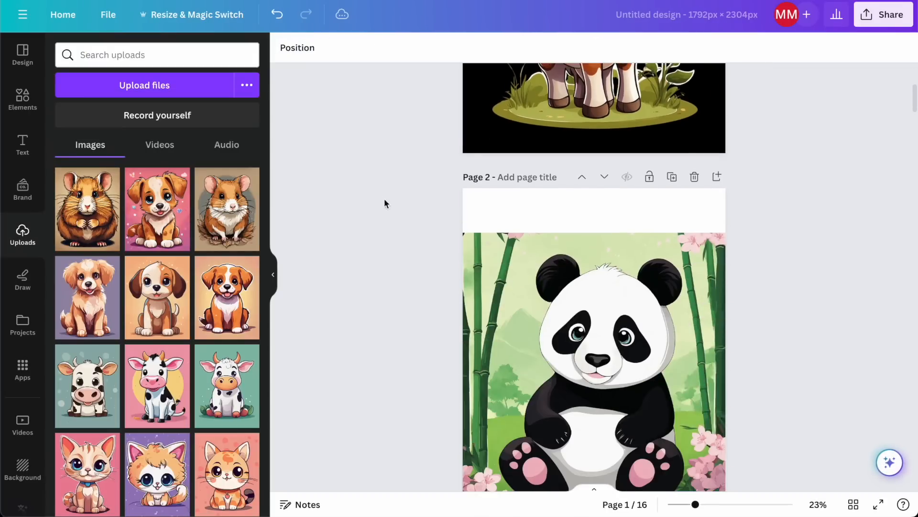
click(519, 204)
click(285, 47)
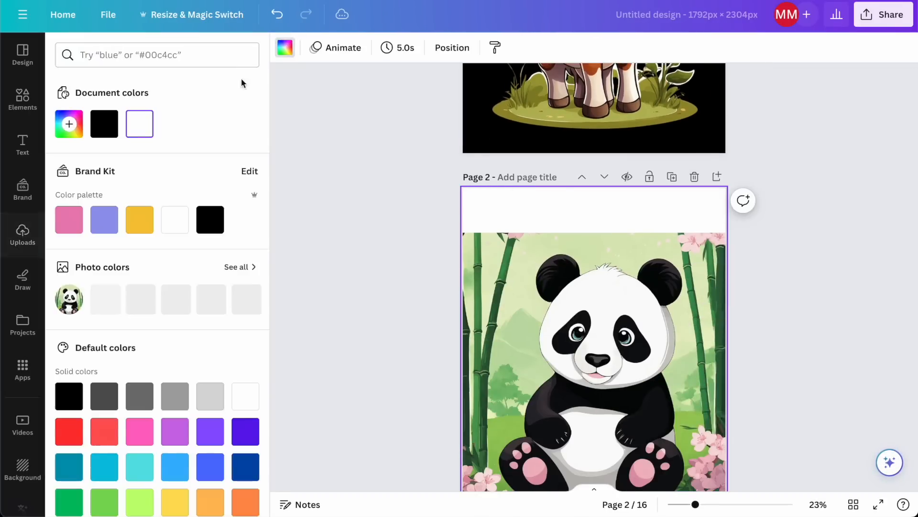
click(104, 124)
- Remove the background of the panda image on page 2 with BG Remover
click(605, 338)
scroll(340, 101, down, 2)
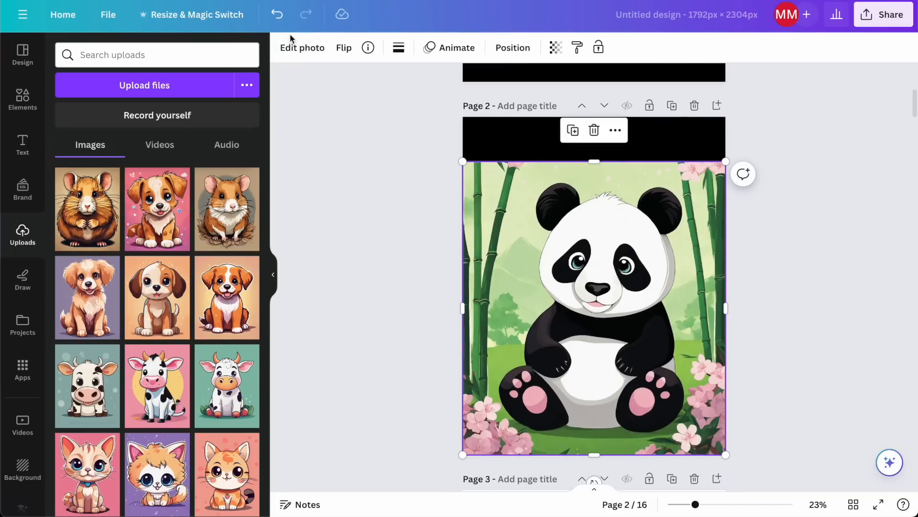
click(302, 47)
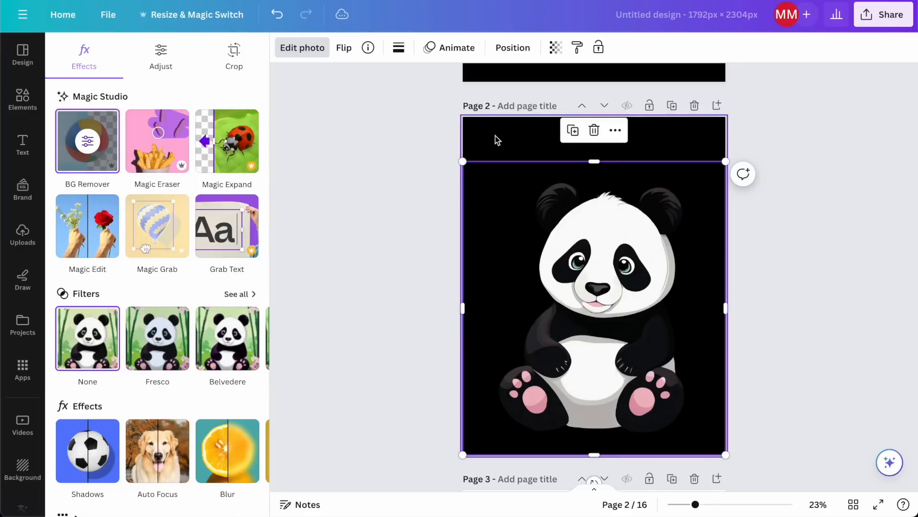
- Change page 2's background color to the yellow from the Brand Kit palette
click(495, 138)
click(285, 48)
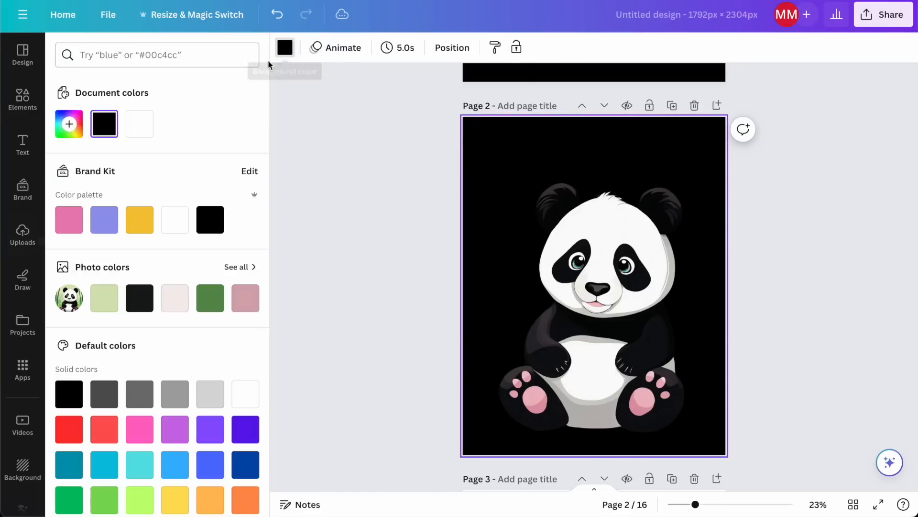
click(139, 219)
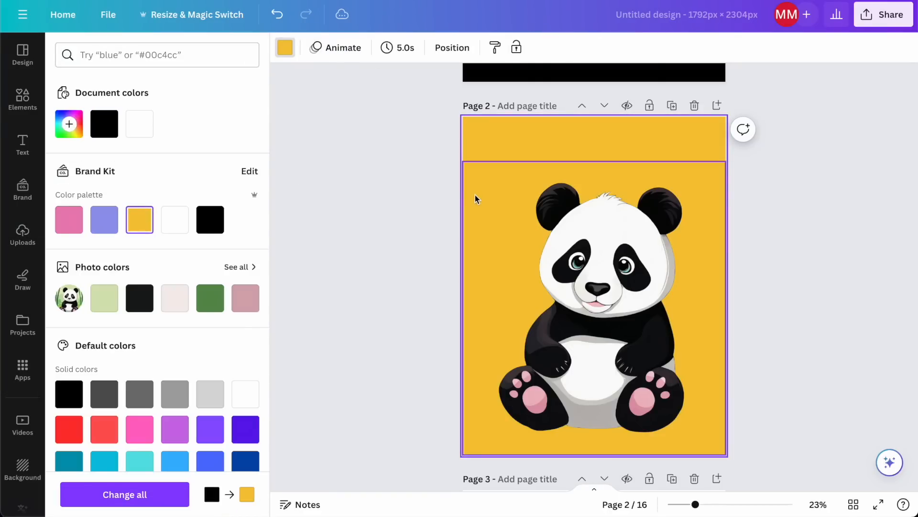
click(783, 251)
scroll(783, 250, up, 3)
scroll(783, 250, up, 3)
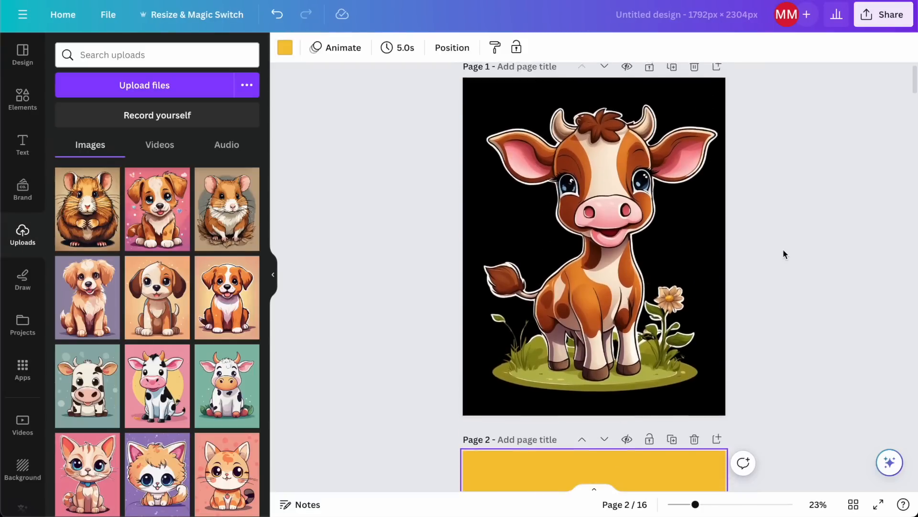
scroll(783, 250, down, 5)
click(634, 278)
scroll(614, 294, down, 1)
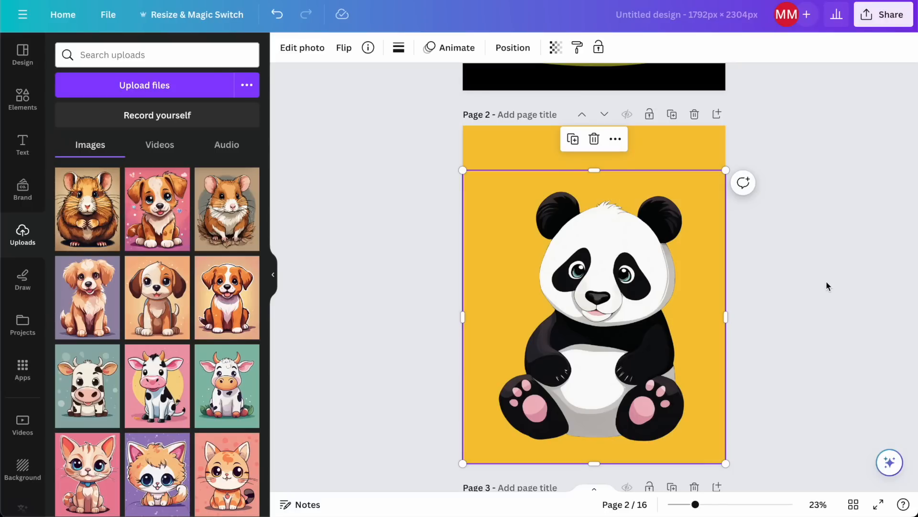
- Remove the background of the brown cow photo on page 3 with BG Remover
scroll(826, 286, up, 5)
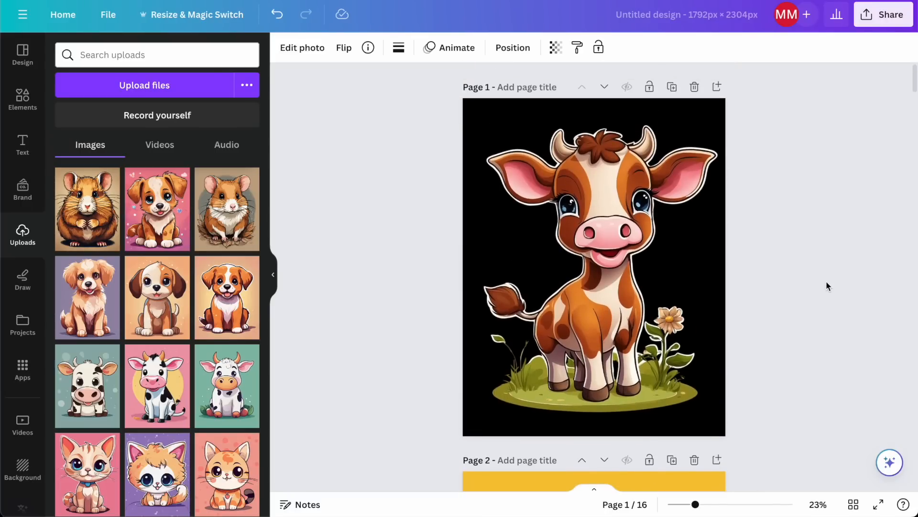
scroll(827, 285, down, 5)
scroll(828, 286, down, 7)
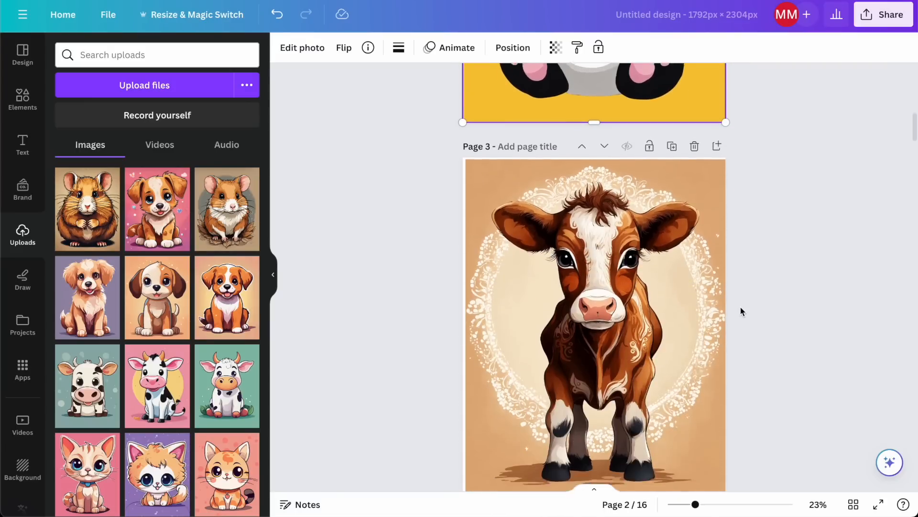
click(609, 261)
click(302, 47)
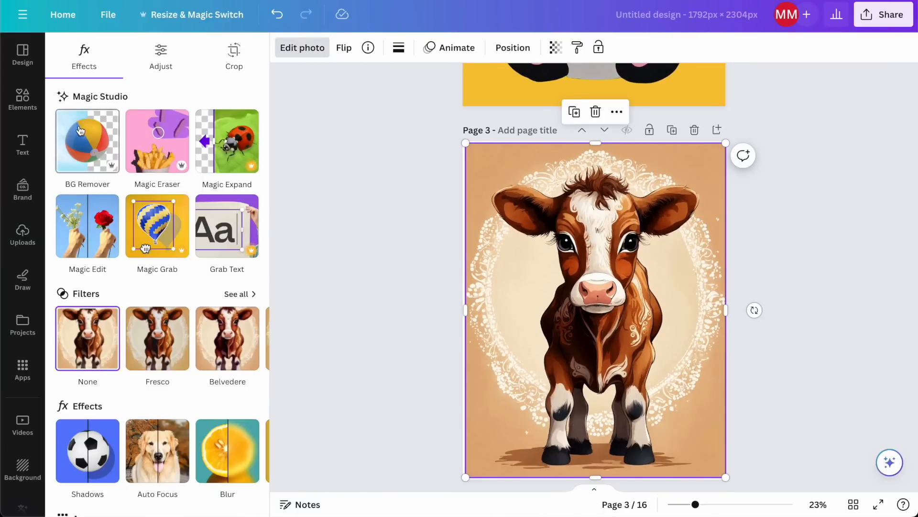
click(80, 131)
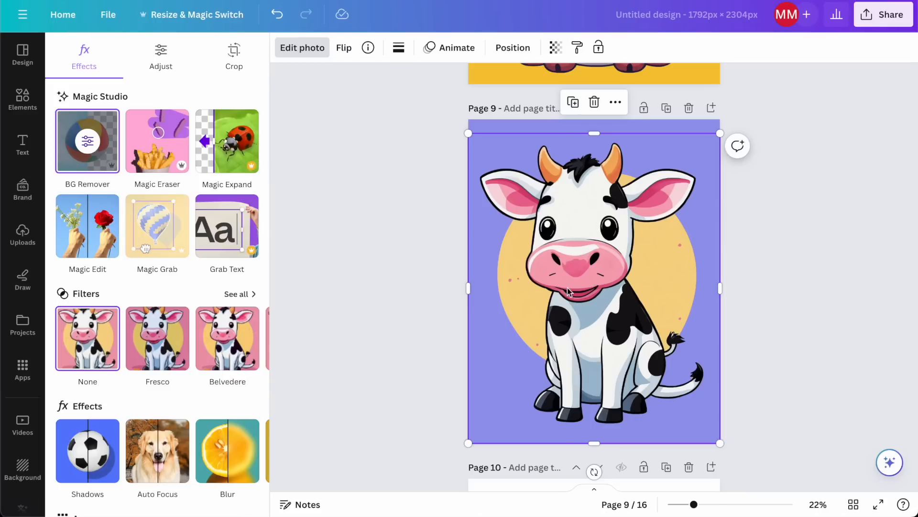
- Open Background Remover for the sitting cow on page 9 and erase its extra upper tail
click(88, 149)
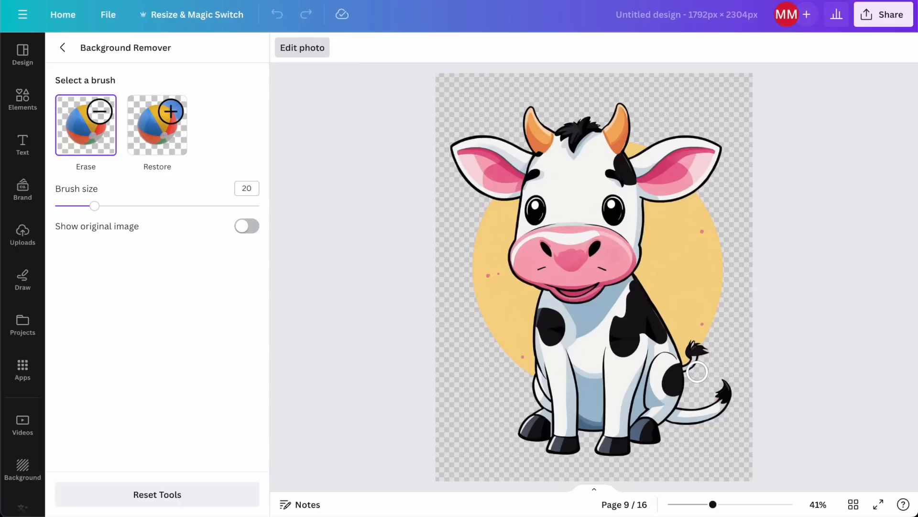
scroll(698, 372, up, 5)
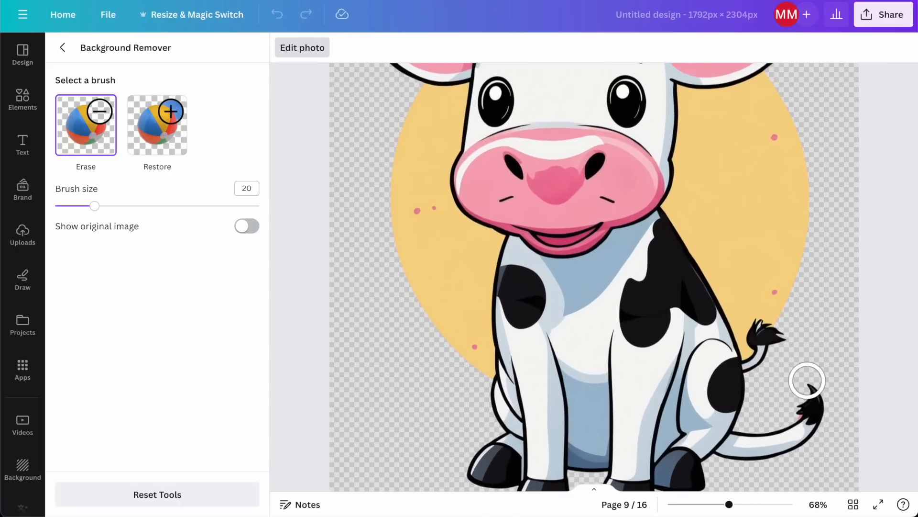
scroll(807, 380, up, 5)
mouse_move(771, 351)
mouse_down()
mouse_move(762, 316)
mouse_move(768, 347)
mouse_move(805, 324)
mouse_move(758, 254)
mouse_move(770, 279)
mouse_move(765, 268)
mouse_up()
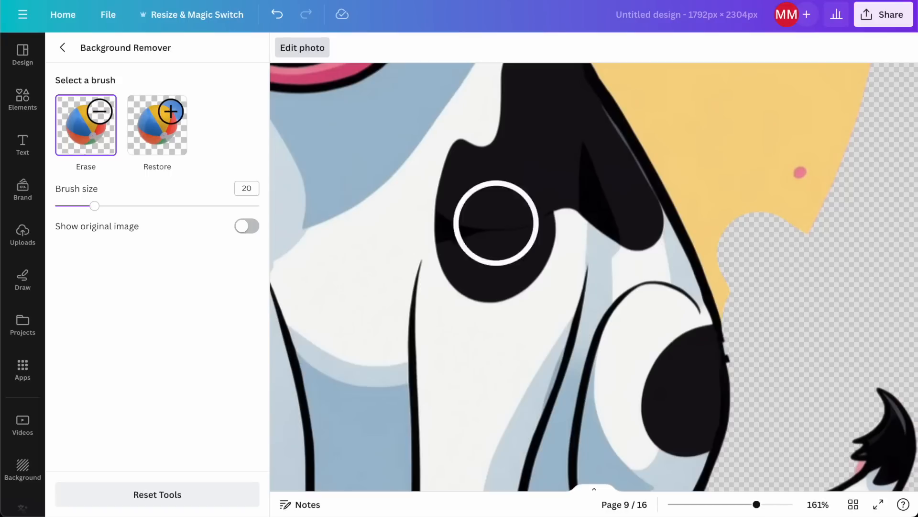
- Set the eraser brush size to 10, clean the leftover bits along the cow's hind outline, and leave Background Remover
drag(79, 206, 73, 206)
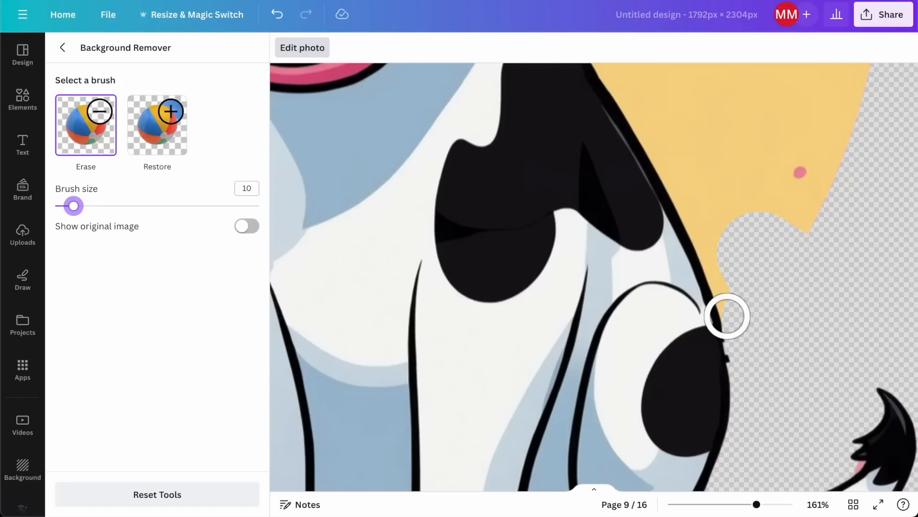
ctrl+scroll(744, 326, up, 5)
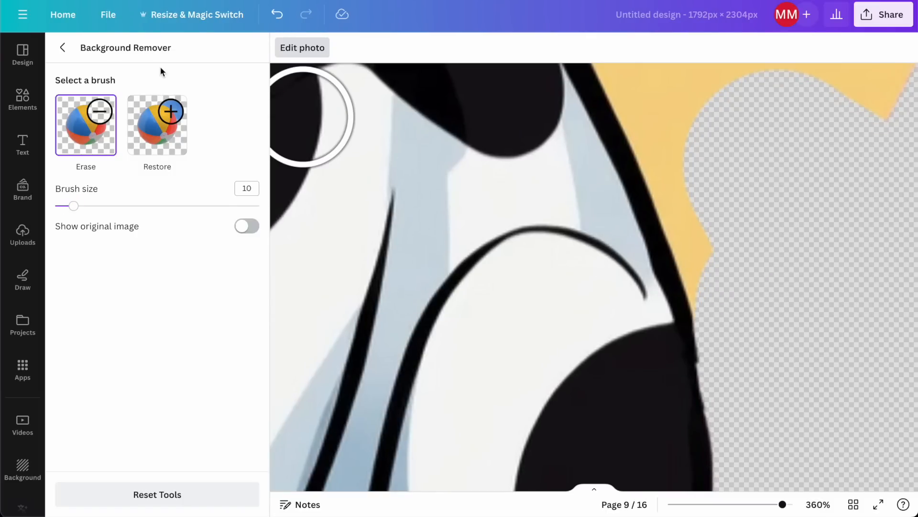
click(63, 48)
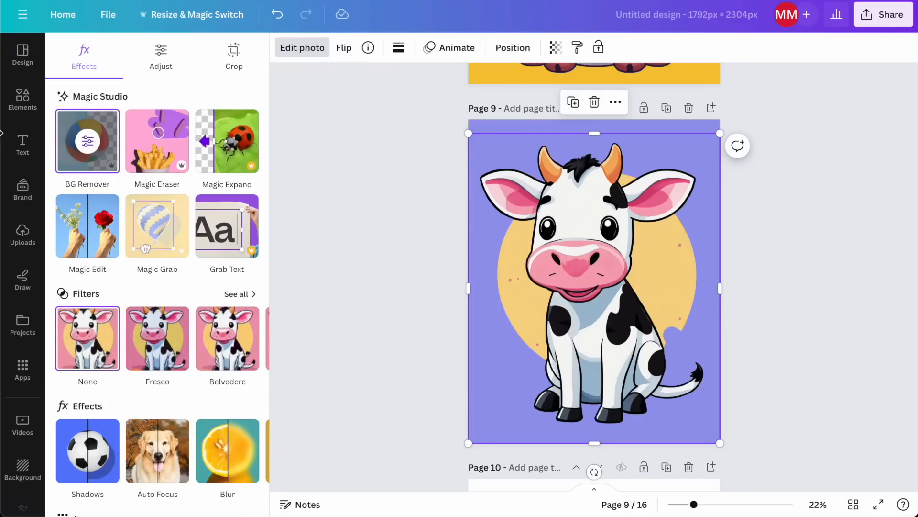
- Add a circle shape to page 9 and fill it with the pale yellow sampled from the circle behind the cow
click(22, 99)
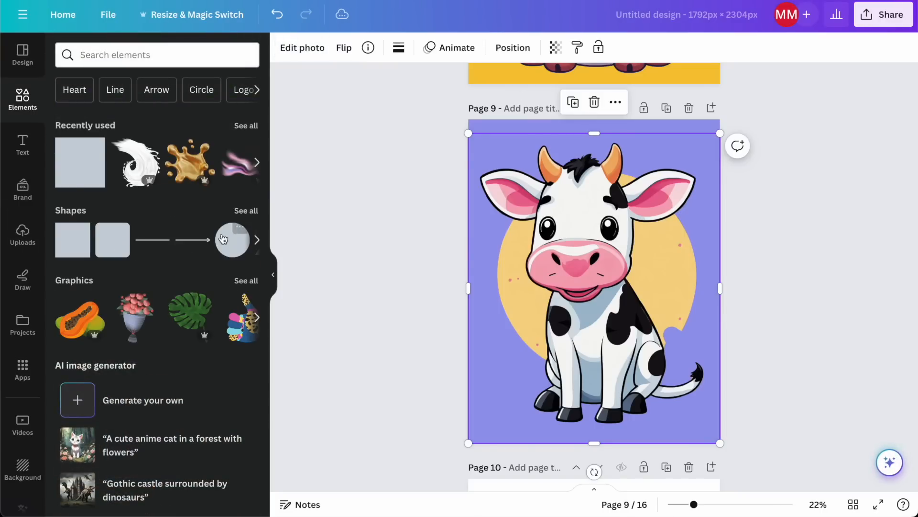
click(233, 239)
click(610, 263)
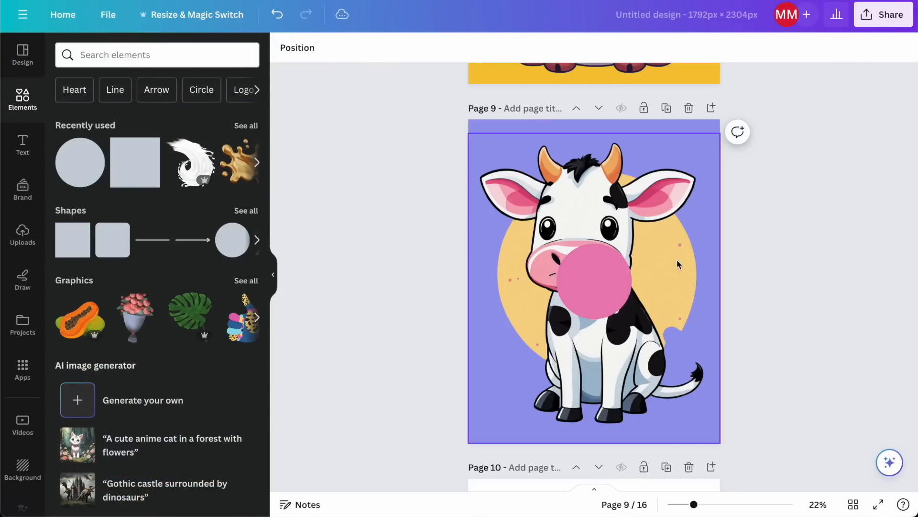
click(347, 47)
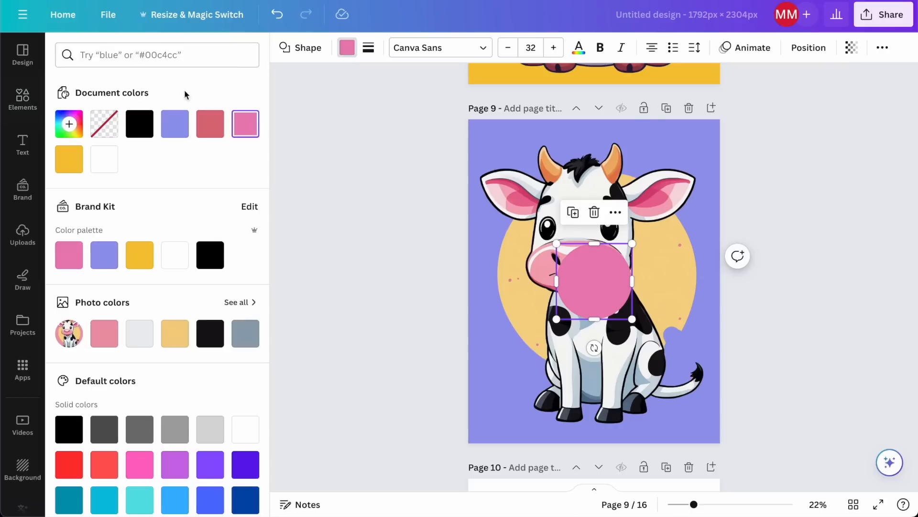
click(69, 124)
click(227, 282)
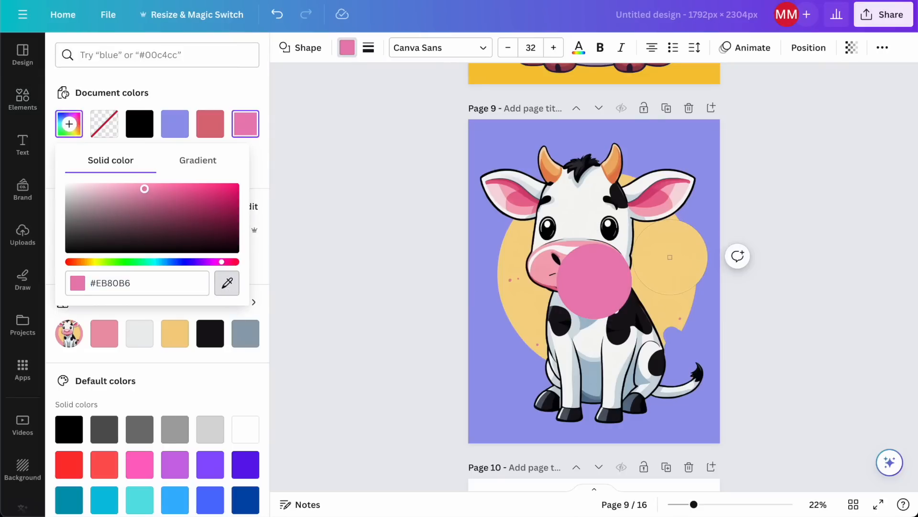
click(695, 258)
- Enlarge the yellow circle to about 1551 px wide, center it over the cow, and send it to the back
drag(556, 243, 416, 103)
drag(566, 189, 640, 245)
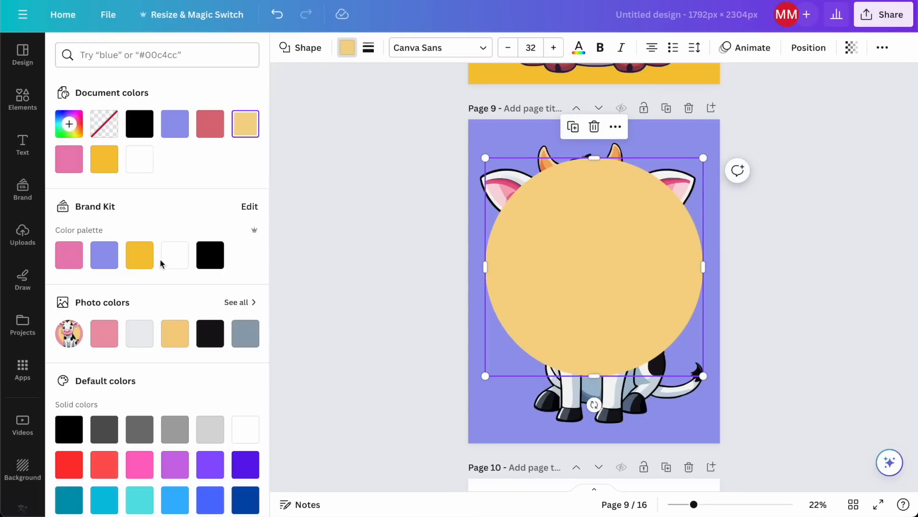
click(794, 49)
click(199, 104)
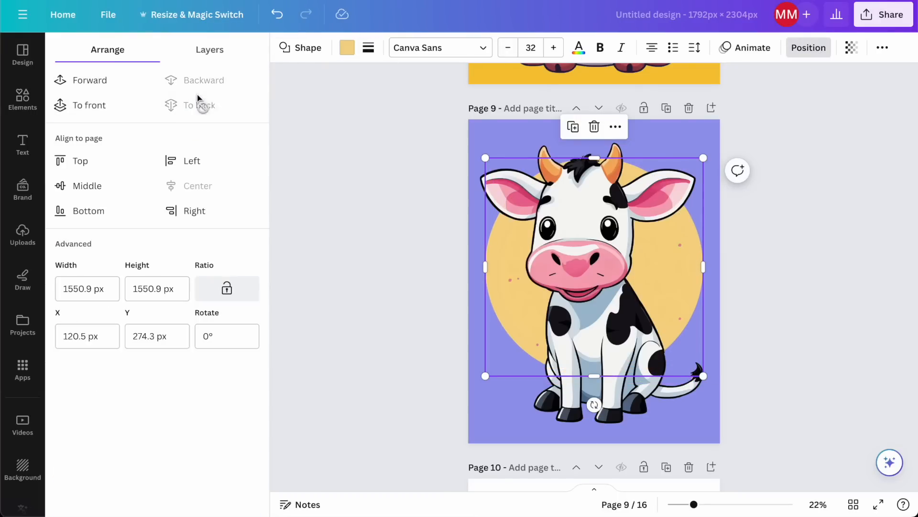
click(362, 191)
click(403, 265)
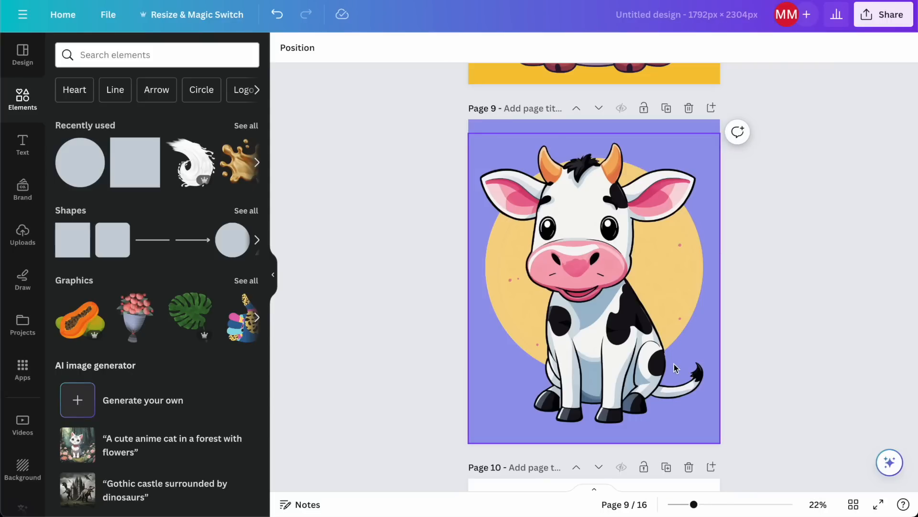
scroll(674, 363, up, 5)
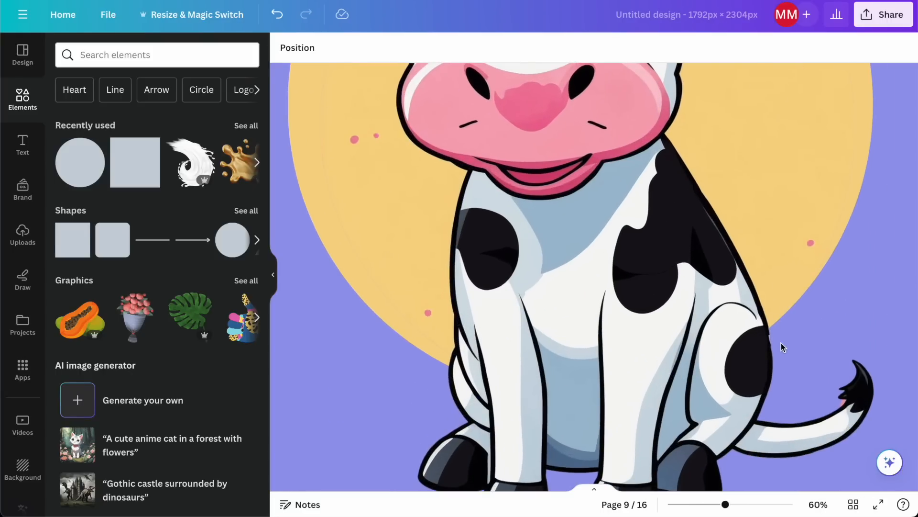
scroll(781, 346, down, 5)
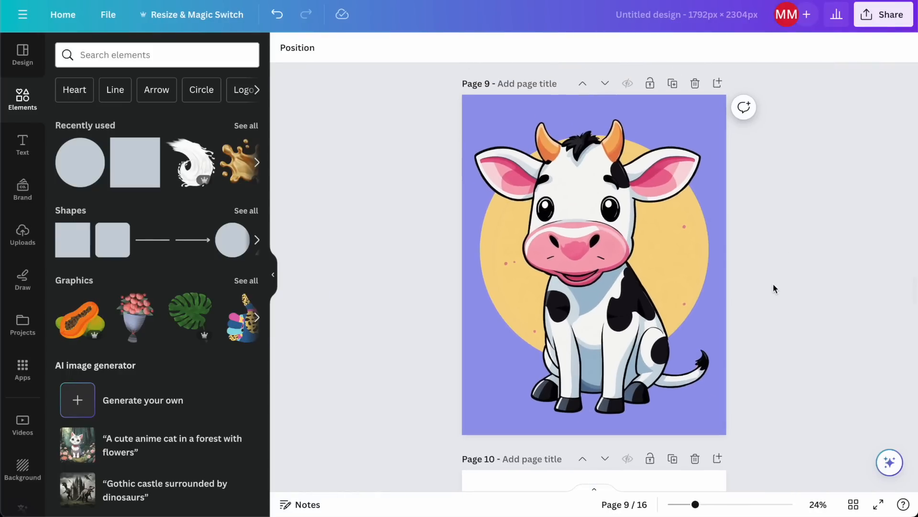
- Undo sending the circle to the back and reshape it into a tall oval reaching down to the cow's feet
key(ctrl+z)
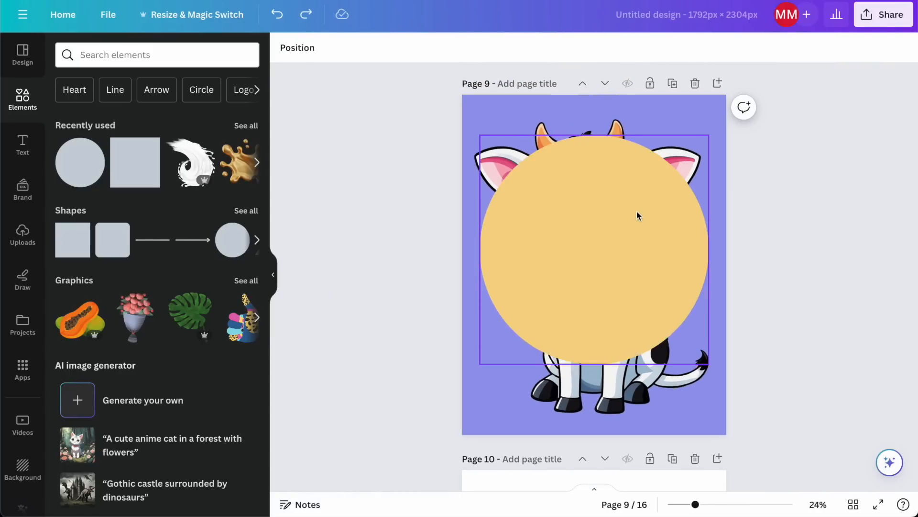
click(637, 215)
drag(709, 138, 746, 95)
drag(652, 240, 637, 244)
drag(733, 242, 689, 242)
drag(557, 240, 571, 264)
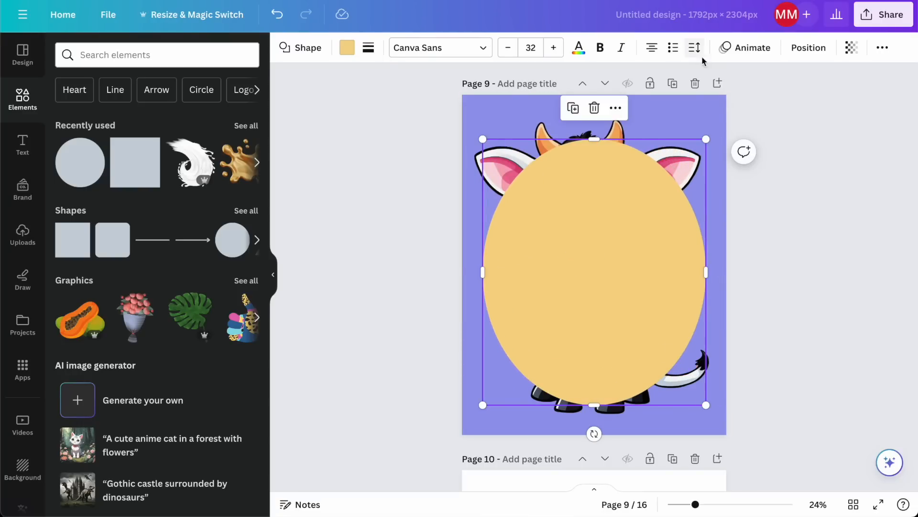
- Send the yellow oval to the back, behind the cow on page 9
click(813, 49)
click(227, 111)
click(368, 189)
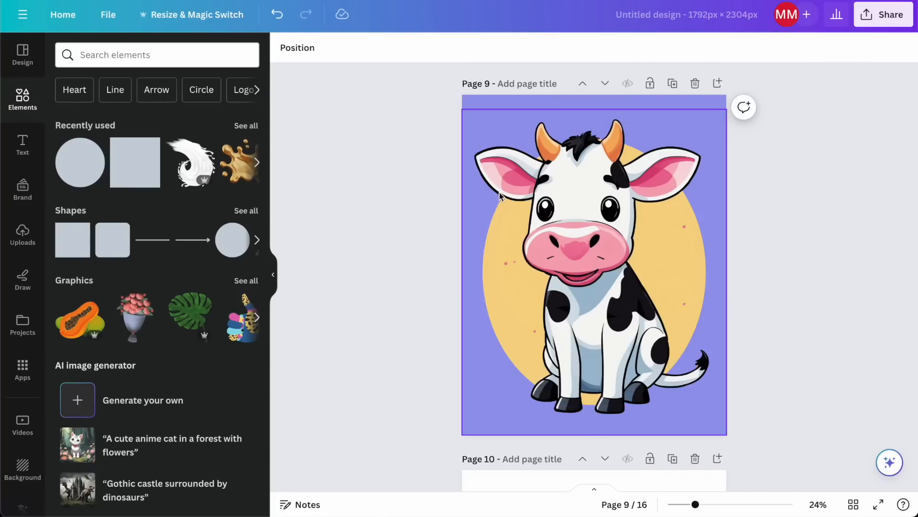
- Set page 10's background to the periwinkle document color and open the photo editing options for its cow image
scroll(500, 192, down, 7)
click(500, 144)
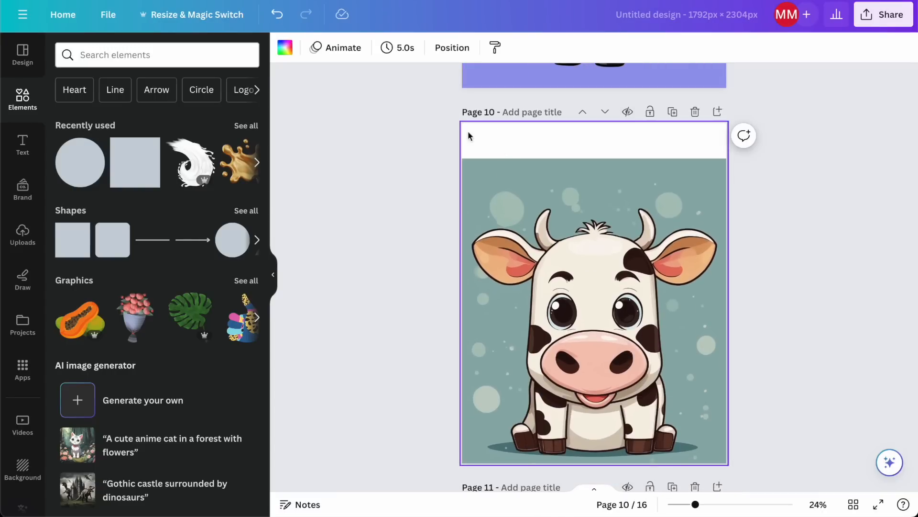
click(285, 48)
click(137, 123)
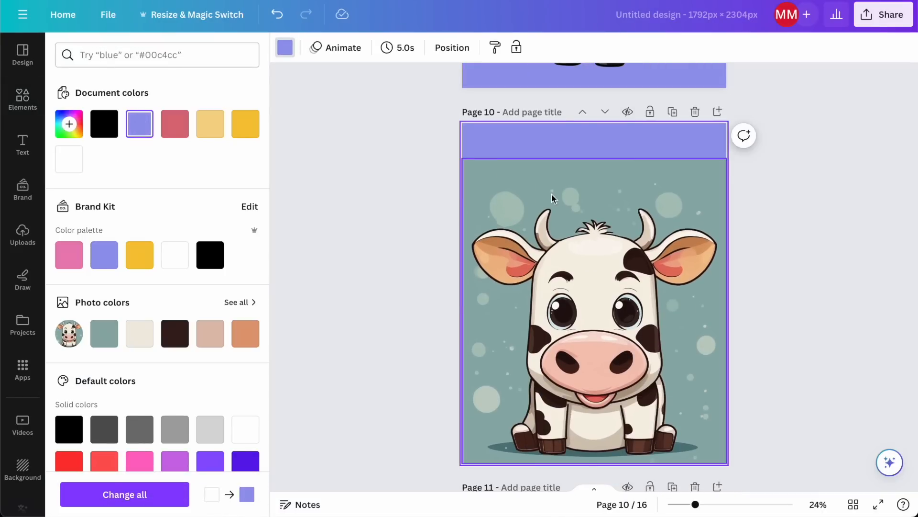
click(552, 199)
click(289, 48)
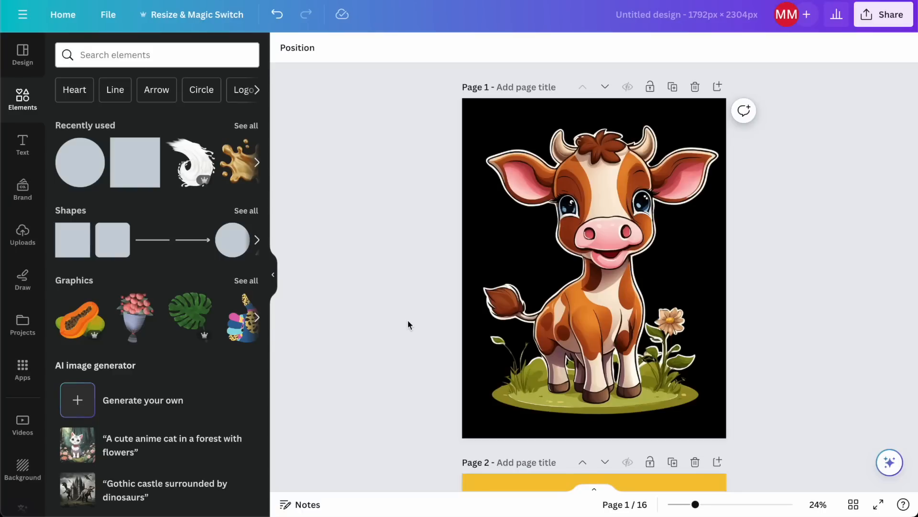
- Review the animal pages in both the portrait and landscape designs to check the cutouts against their colored backgrounds
scroll(408, 320, down, 20)
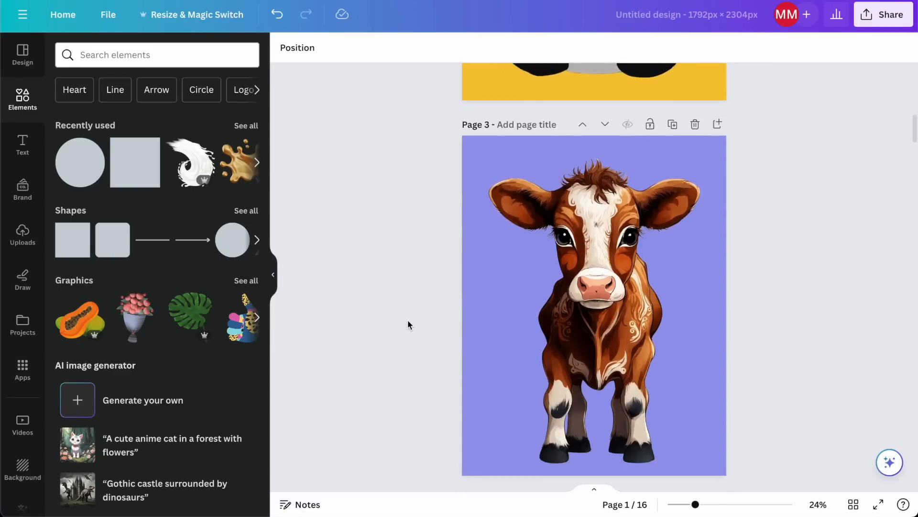
scroll(407, 320, down, 20)
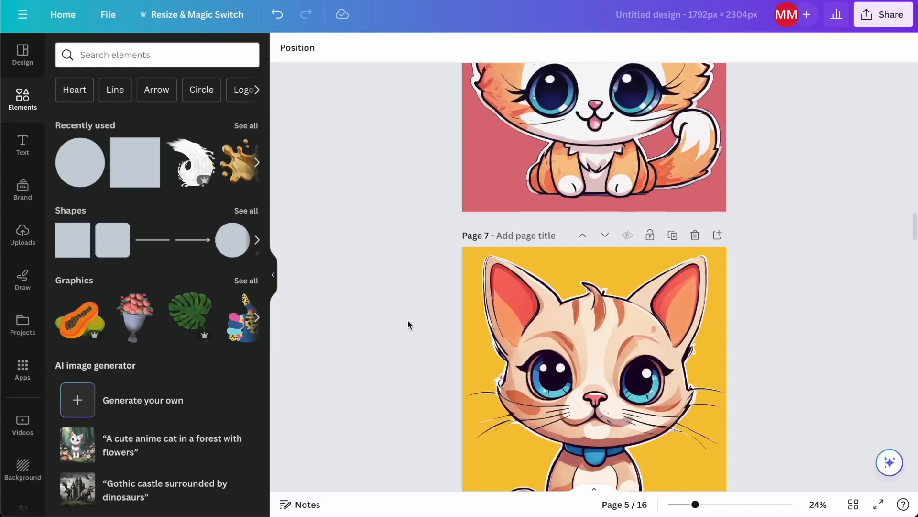
scroll(407, 320, down, 20)
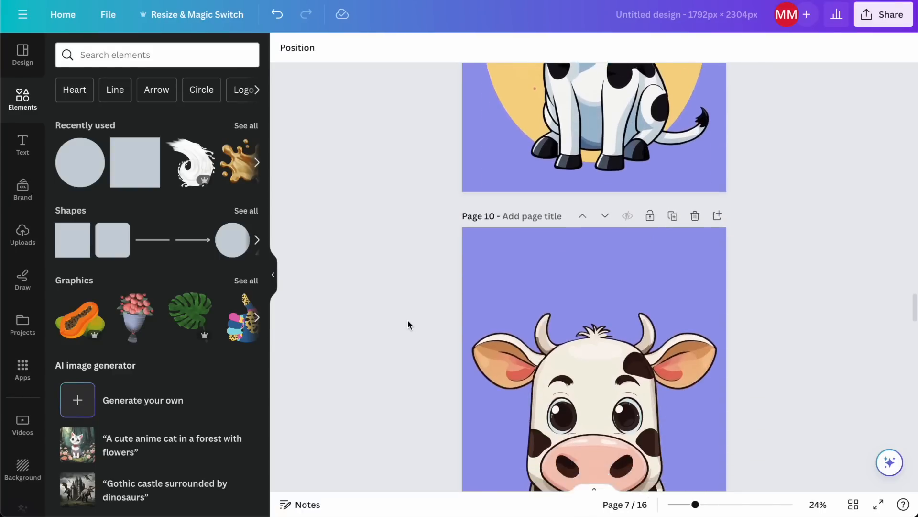
scroll(408, 320, down, 20)
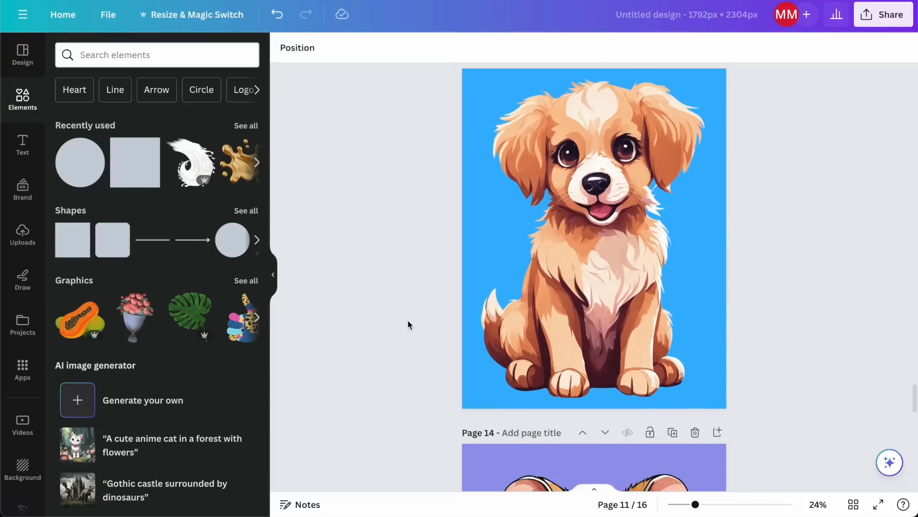
scroll(408, 325, down, 10)
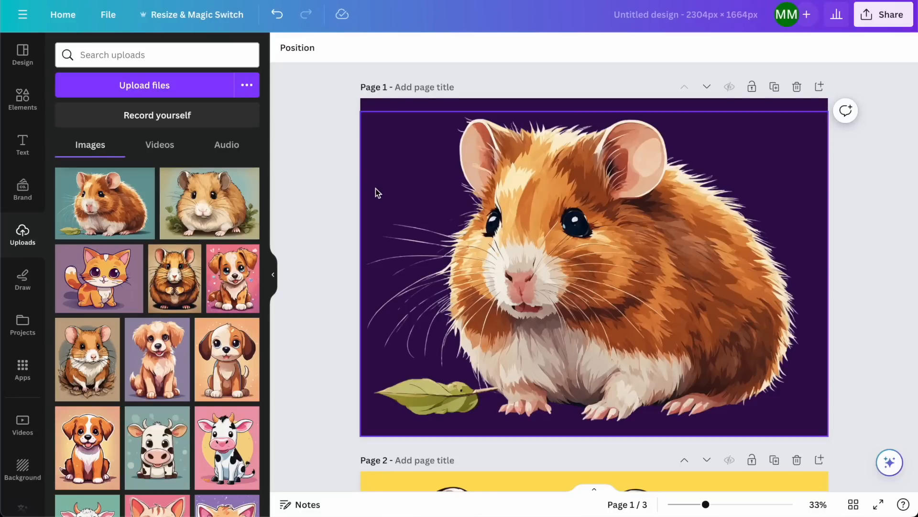
scroll(375, 193, down, 15)
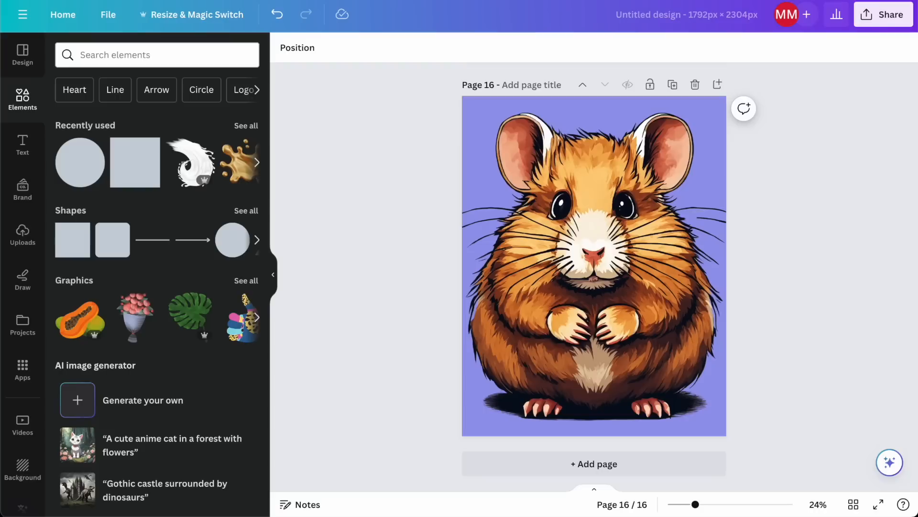
scroll(504, 313, up, 20)
scroll(503, 314, up, 20)
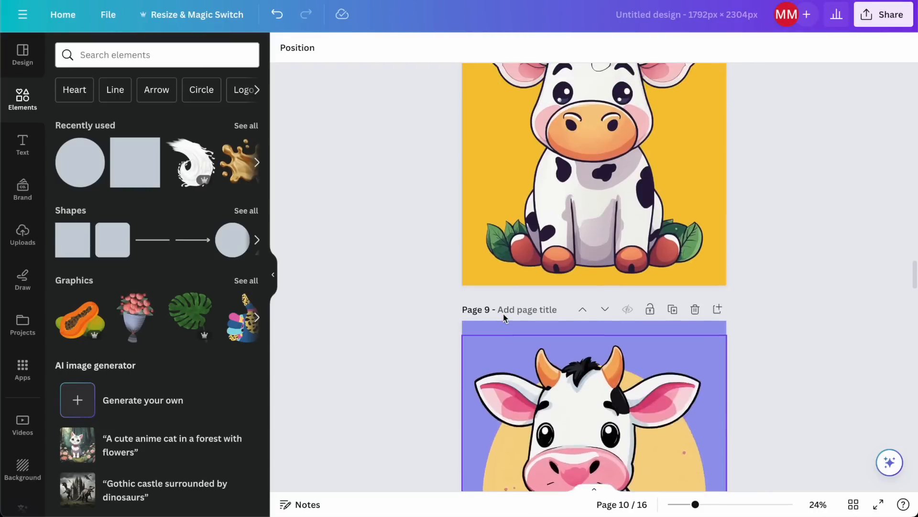
scroll(503, 313, up, 20)
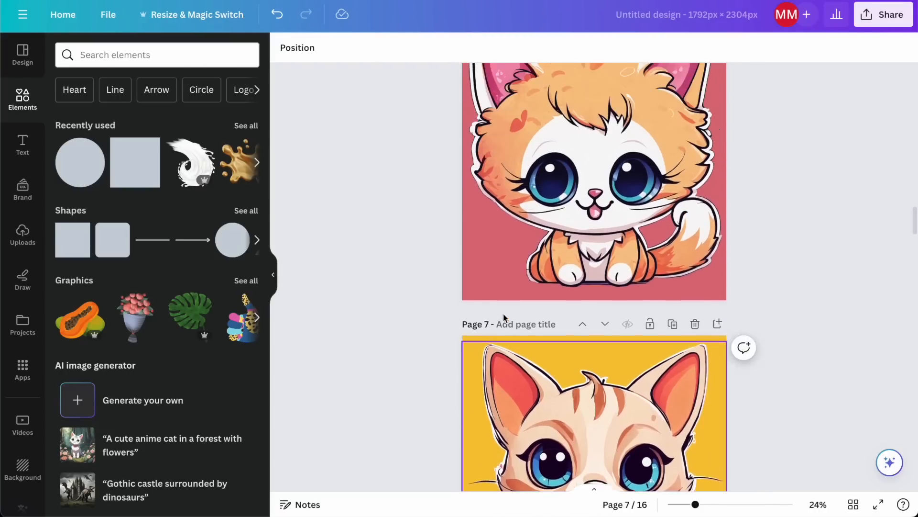
scroll(504, 316, up, 15)
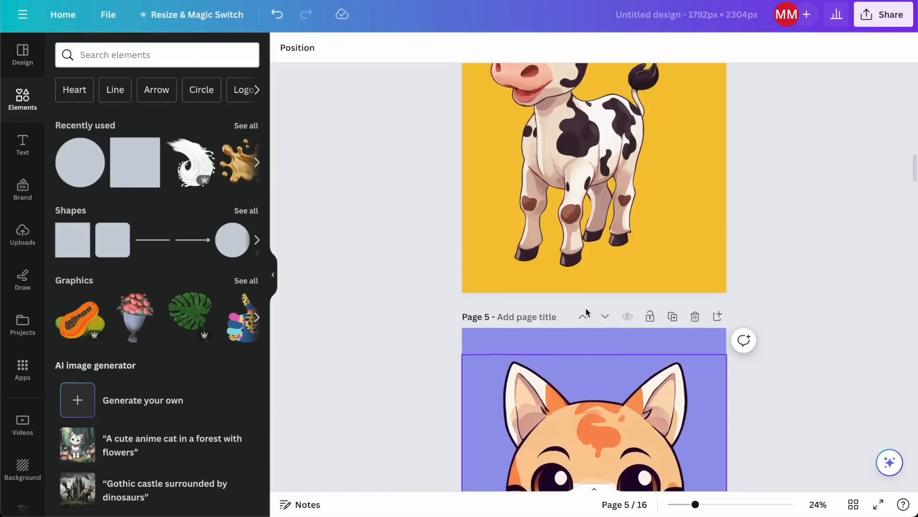
scroll(586, 312, up, 5)
scroll(593, 330, up, 1)
scroll(574, 311, down, 3)
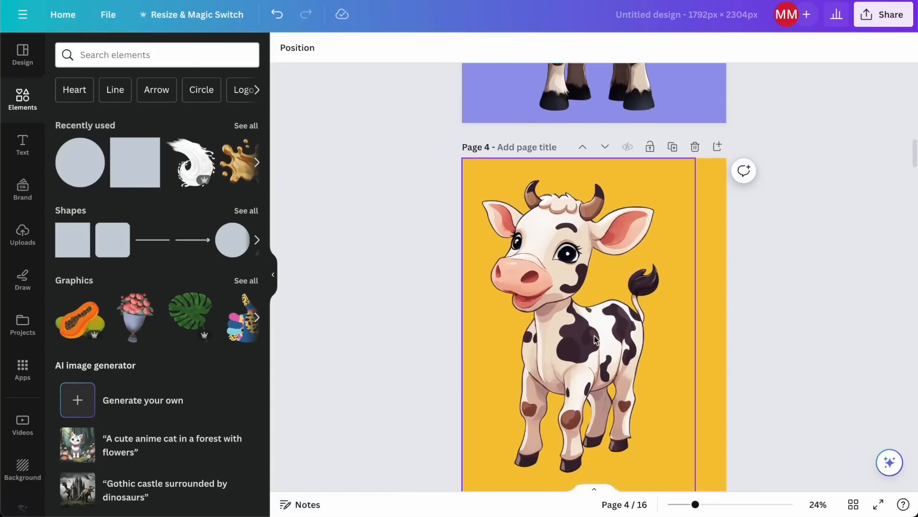
- Add a black Outline shadow effect at size 3 around the cow on page 4
click(562, 295)
click(295, 52)
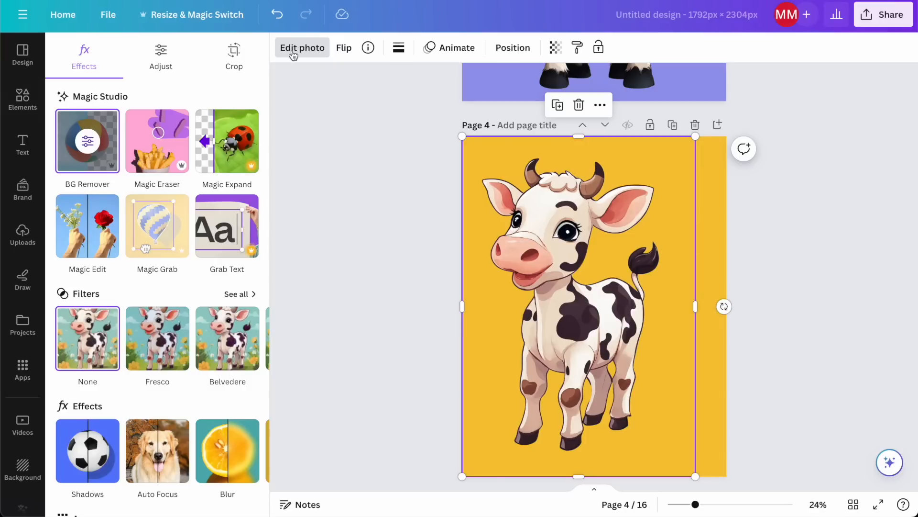
scroll(91, 386, down, 2)
click(85, 397)
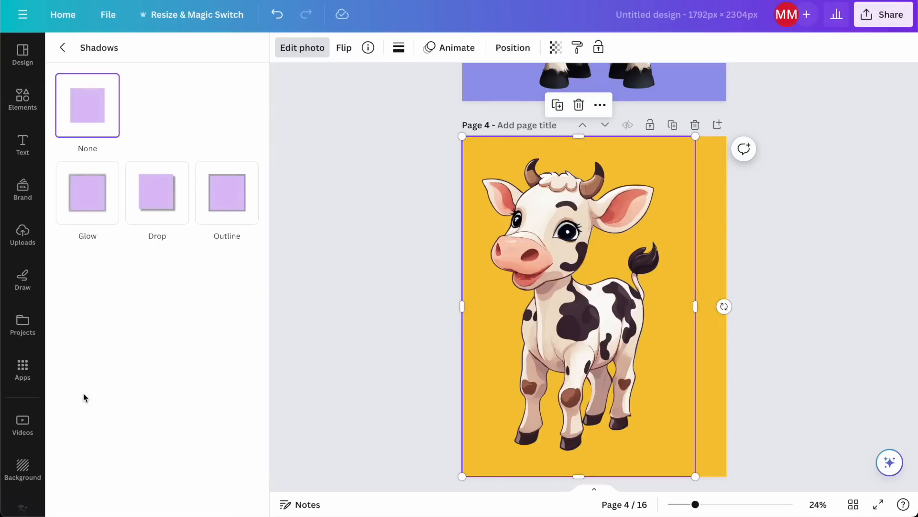
click(227, 203)
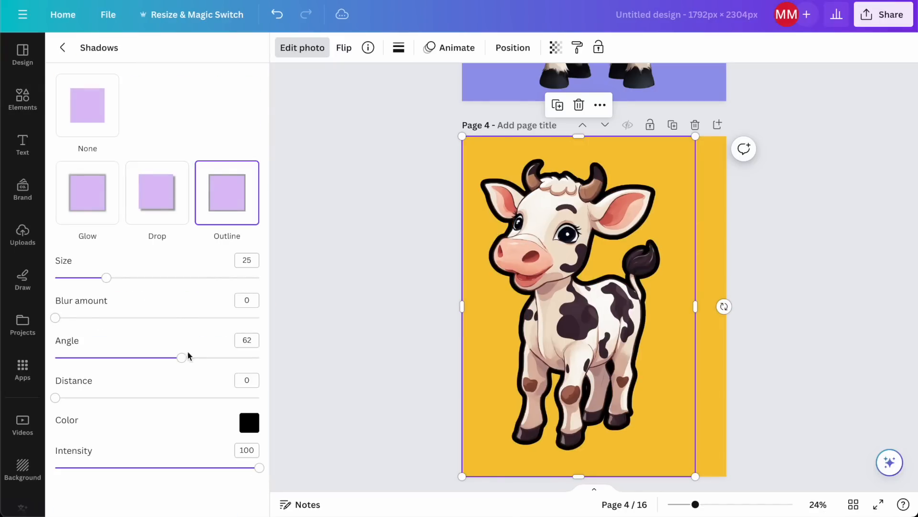
drag(106, 280, 62, 280)
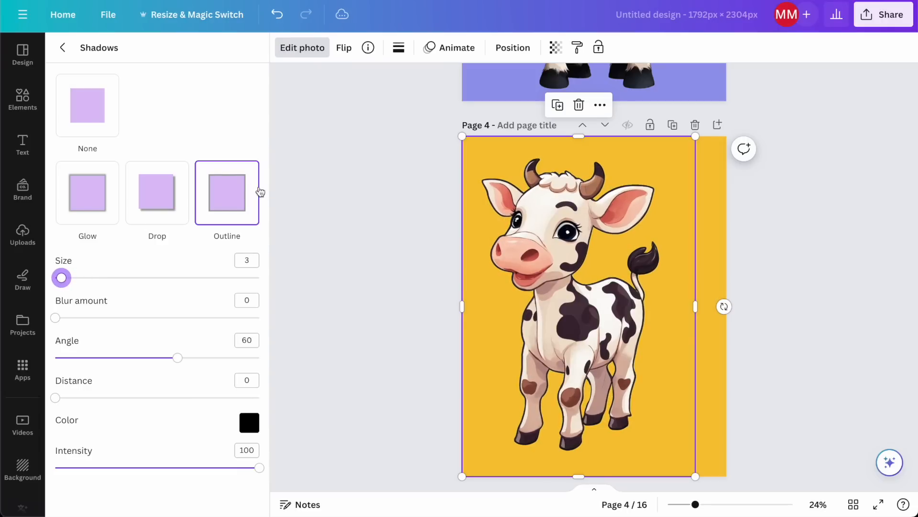
click(371, 193)
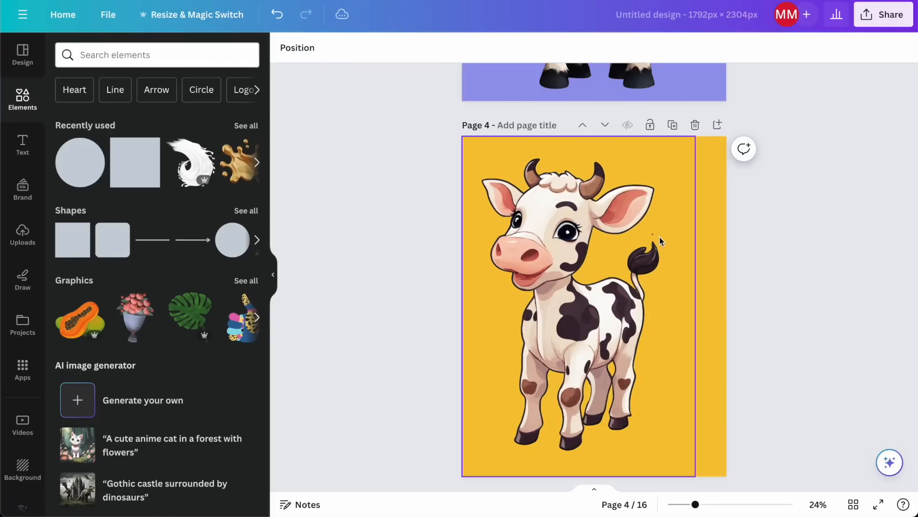
- Erase the stray dark dot above the page 4 cow's tail with the Background Remover's Erase brush
scroll(659, 237, up, 5)
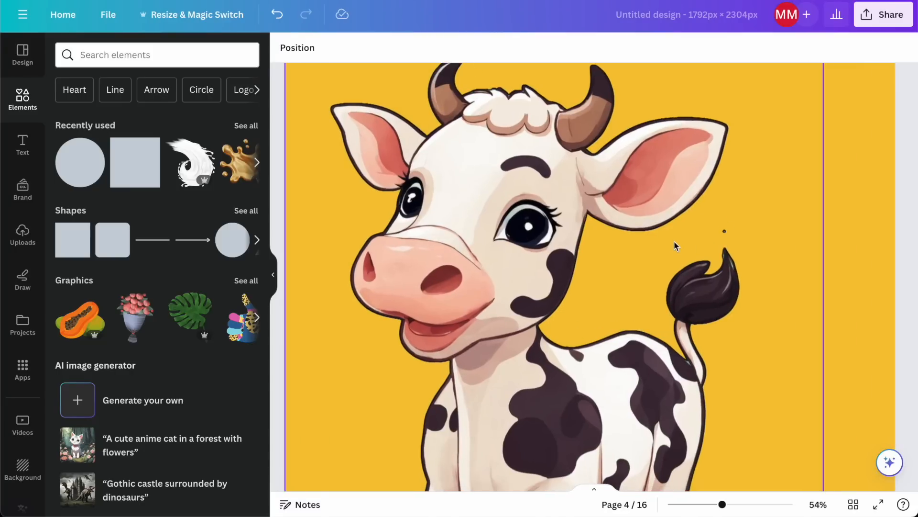
click(542, 163)
click(303, 48)
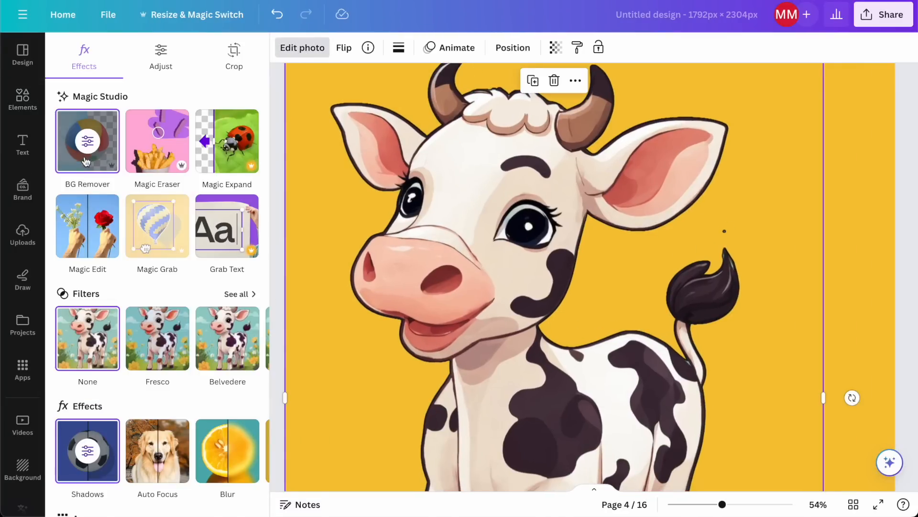
click(87, 139)
scroll(700, 223, up, 10)
scroll(840, 187, down, 1)
scroll(843, 189, up, 1)
drag(831, 168, 890, 174)
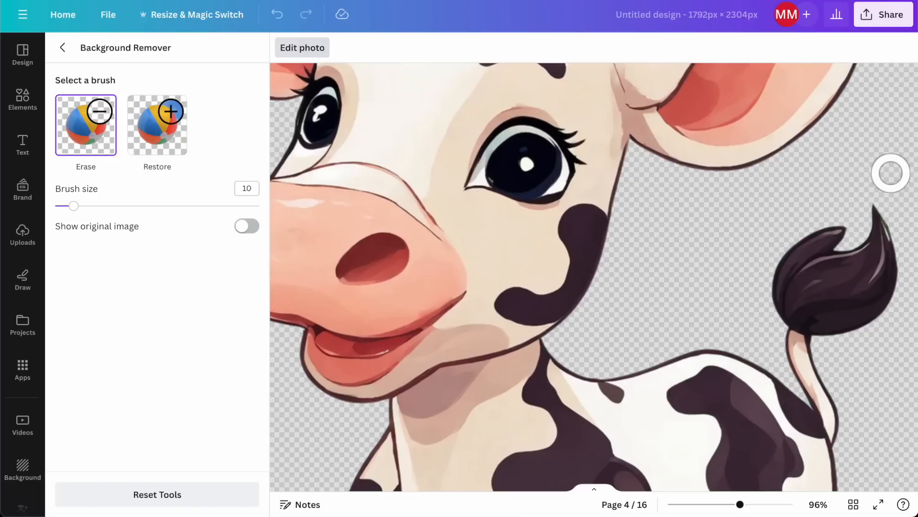
click(61, 50)
click(876, 178)
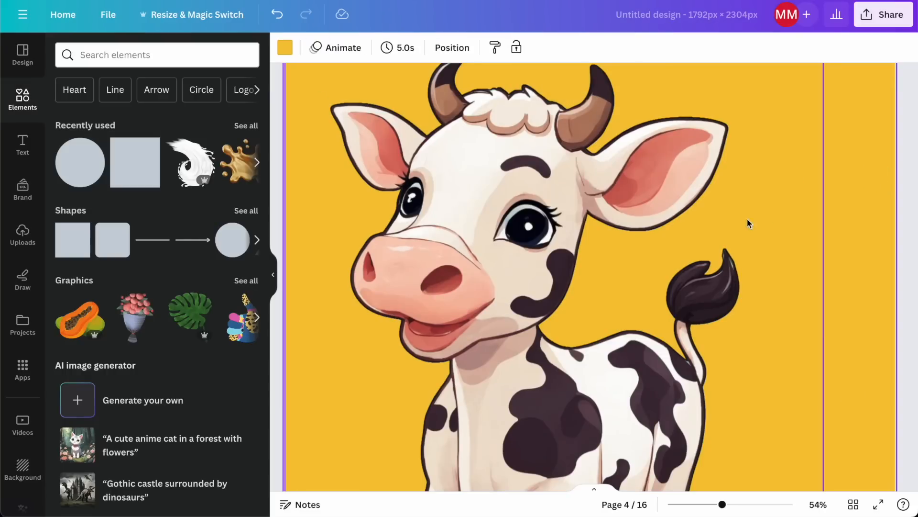
- Try an Outline shadow effect on the page 3 cow, and set its shadow back to None
scroll(739, 221, down, 5)
scroll(728, 306, down, 3)
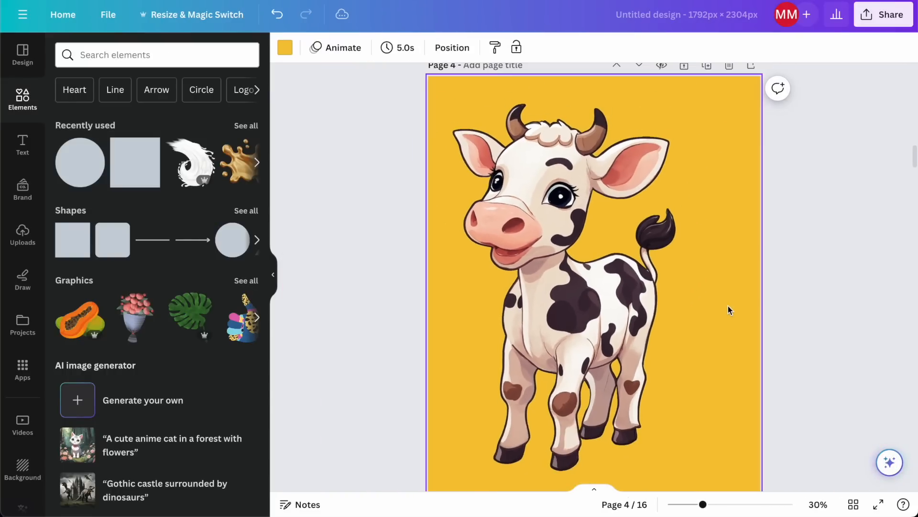
scroll(728, 306, up, 5)
scroll(728, 306, up, 2)
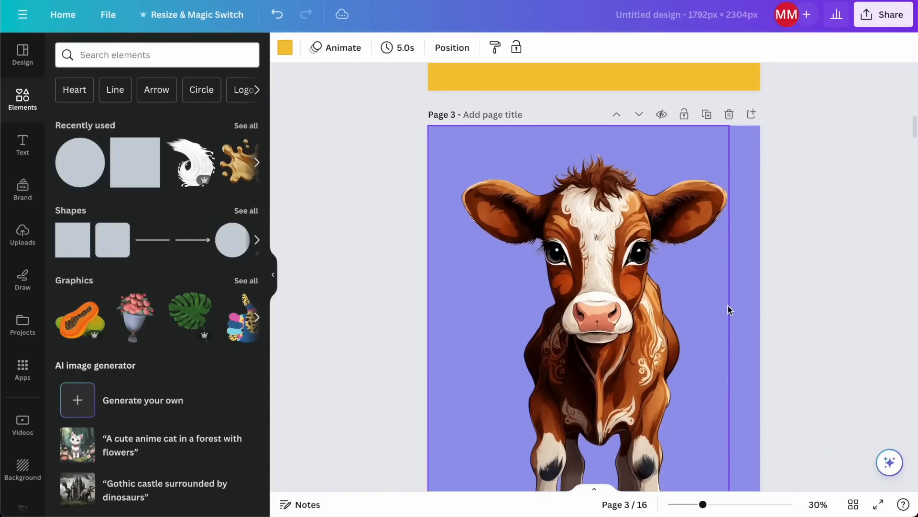
click(587, 226)
click(295, 49)
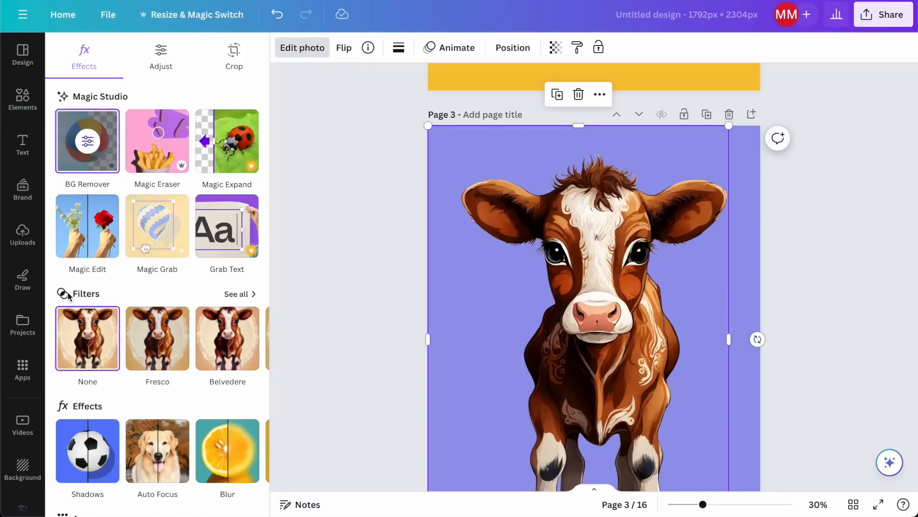
scroll(93, 312, down, 3)
click(94, 337)
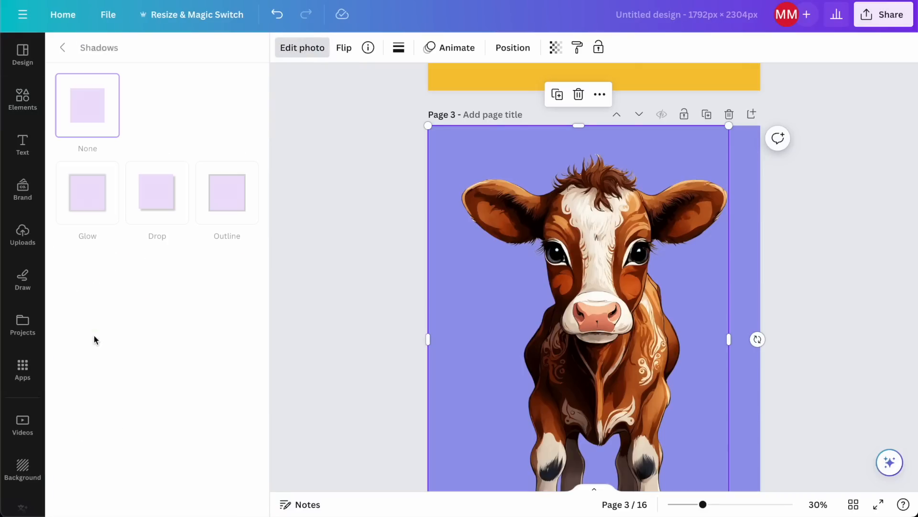
click(249, 194)
scroll(389, 194, down, 3)
scroll(390, 194, up, 2)
scroll(705, 257, up, 1)
click(98, 123)
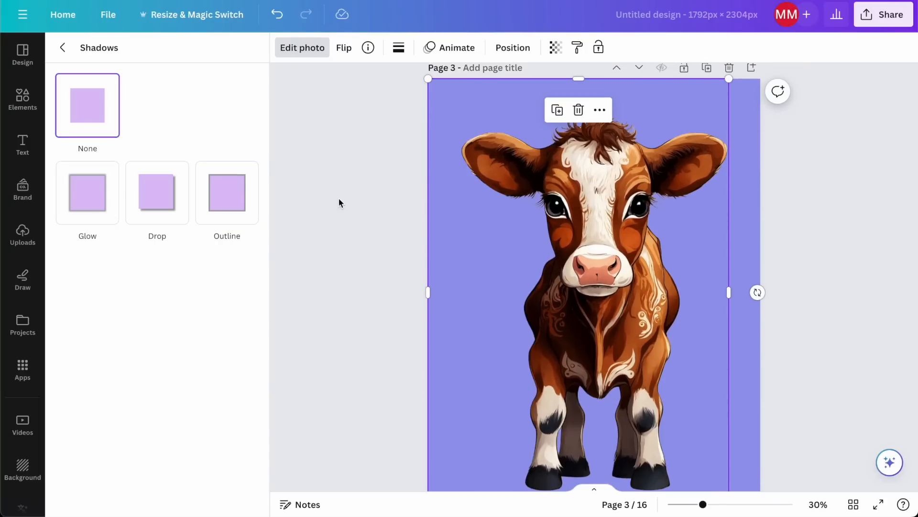
- Try the default Outline shadow effect on the page 2 panda and switch it back to None
scroll(338, 198, up, 5)
click(576, 266)
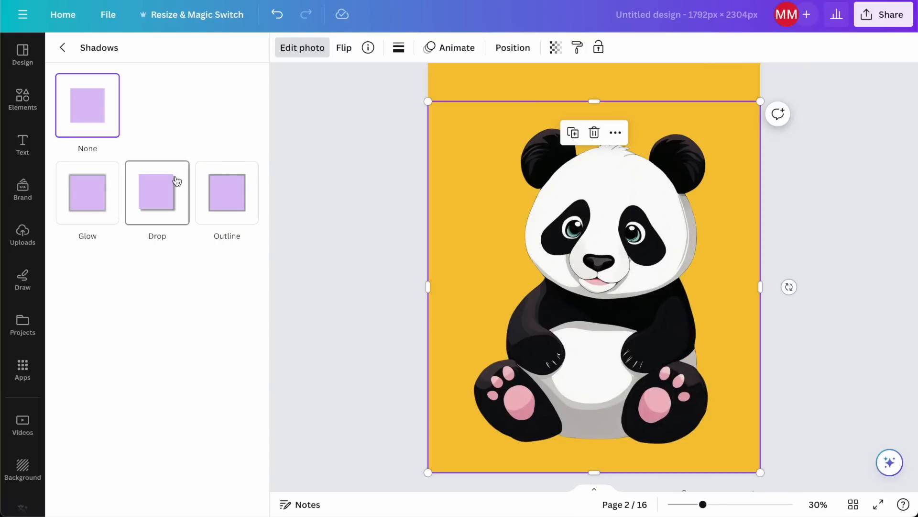
click(220, 198)
click(92, 118)
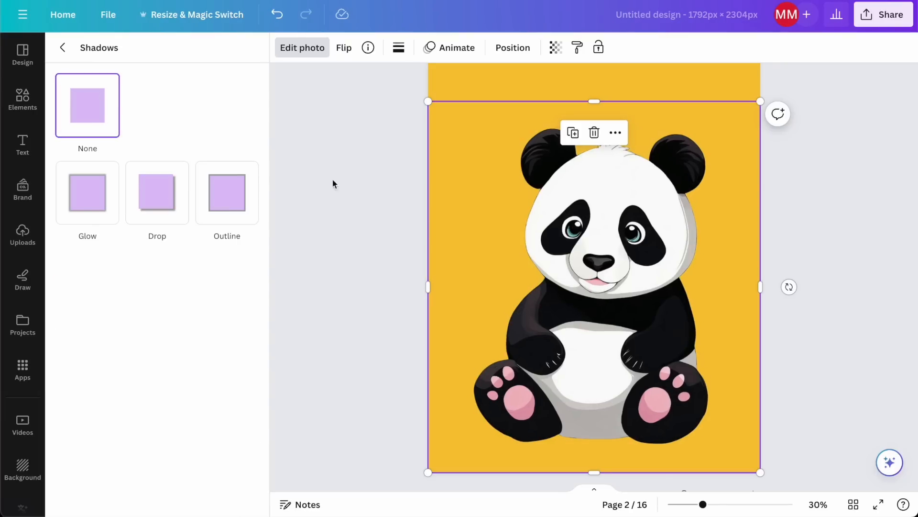
- Try a size 8 Outline on the panda in brown #523939 and pink #FFB4D6, and reset its shadow to None
click(220, 190)
drag(114, 278, 73, 279)
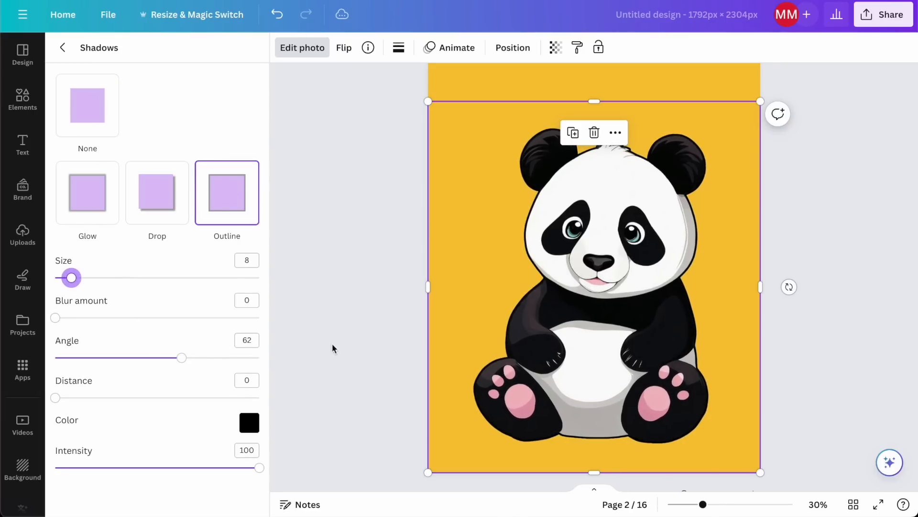
click(249, 423)
drag(270, 337, 305, 333)
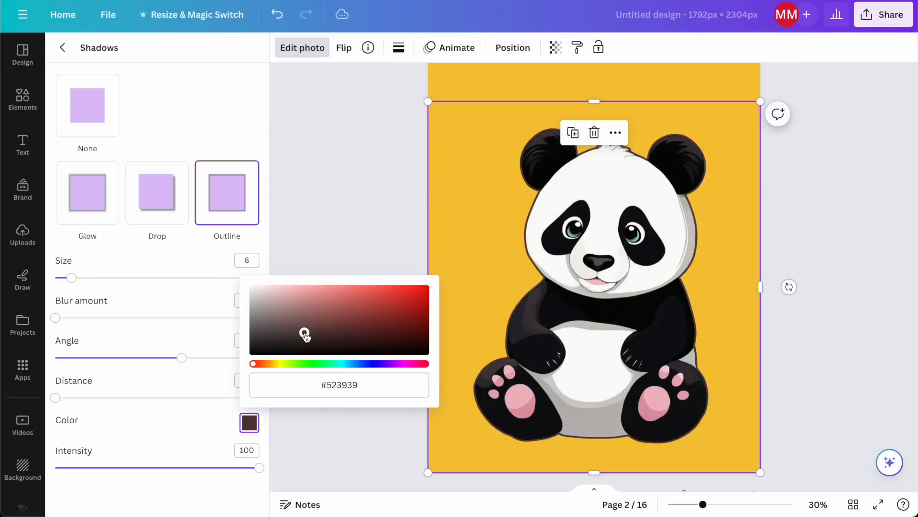
drag(394, 367, 422, 368)
drag(355, 317, 303, 285)
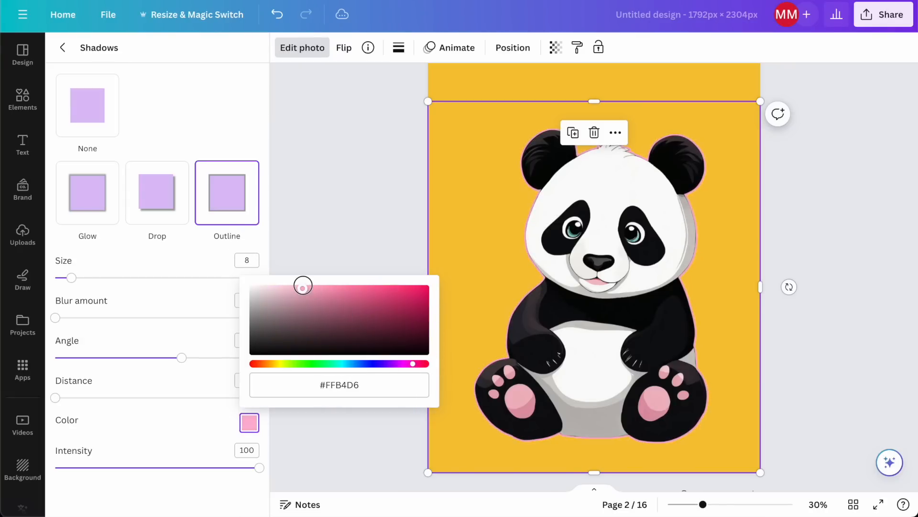
click(89, 114)
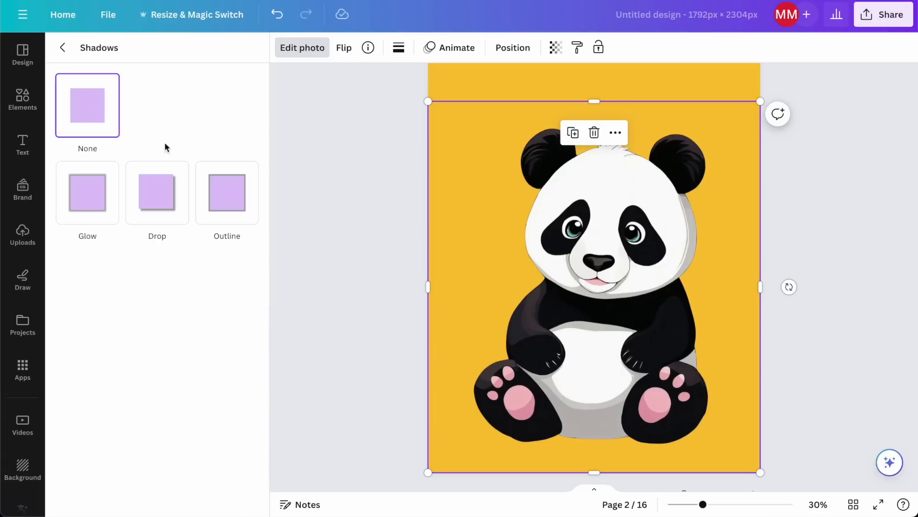
- Reapply the black Outline effect to the page 2 panda and reduce its size to a thin line
click(229, 186)
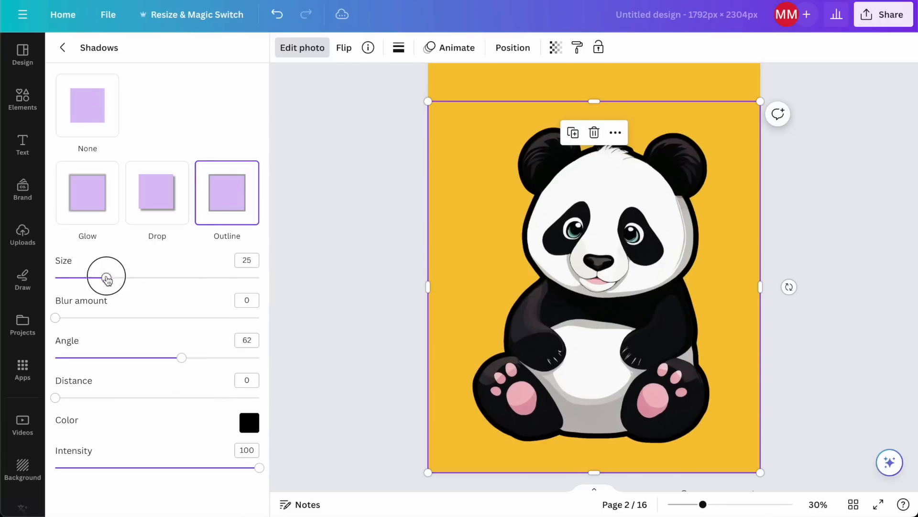
drag(106, 279, 76, 278)
click(302, 223)
- Set page 1's background to the periwinkle document color
scroll(327, 235, up, 10)
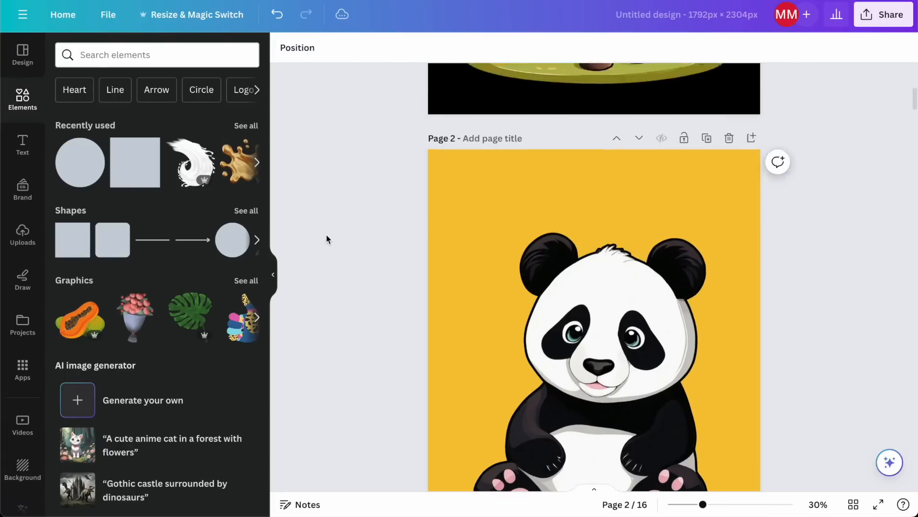
click(517, 246)
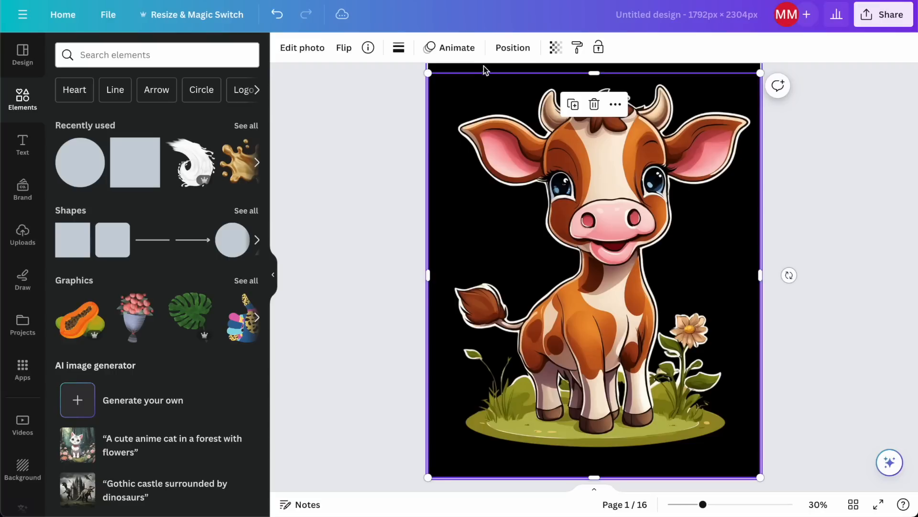
click(326, 70)
click(284, 48)
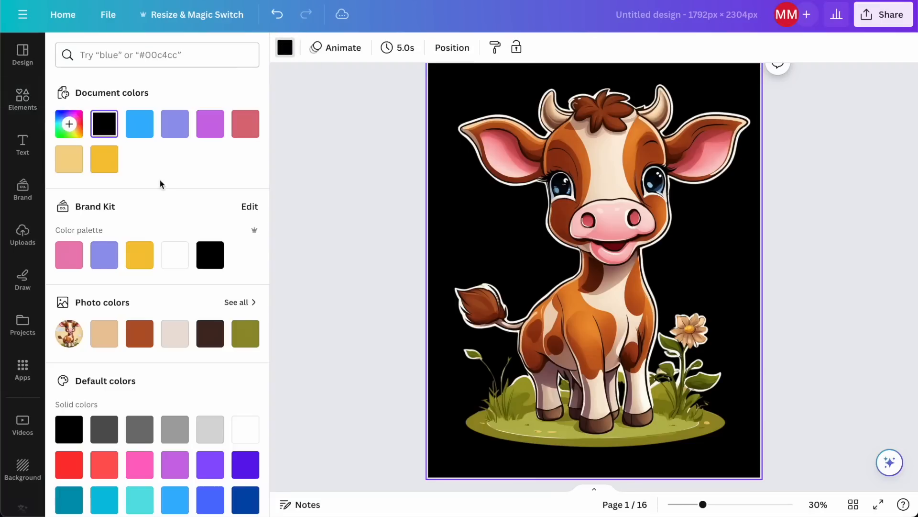
click(173, 130)
- Add a black Outline shadow effect at size 5 around the cow on page 1
click(571, 203)
click(302, 47)
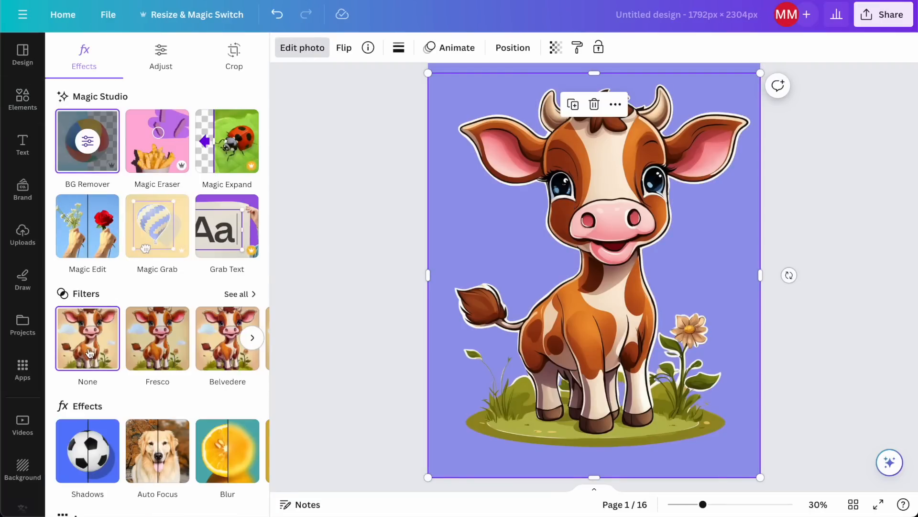
click(89, 476)
click(228, 208)
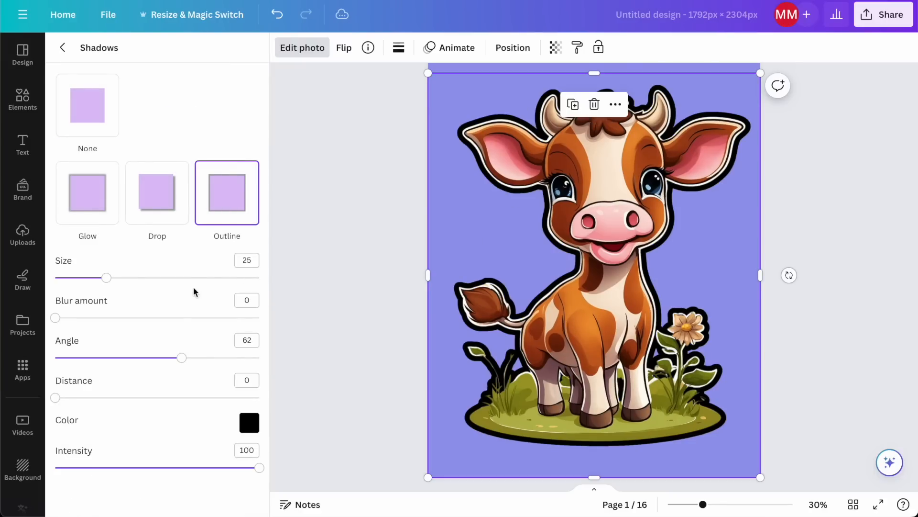
drag(107, 279, 66, 279)
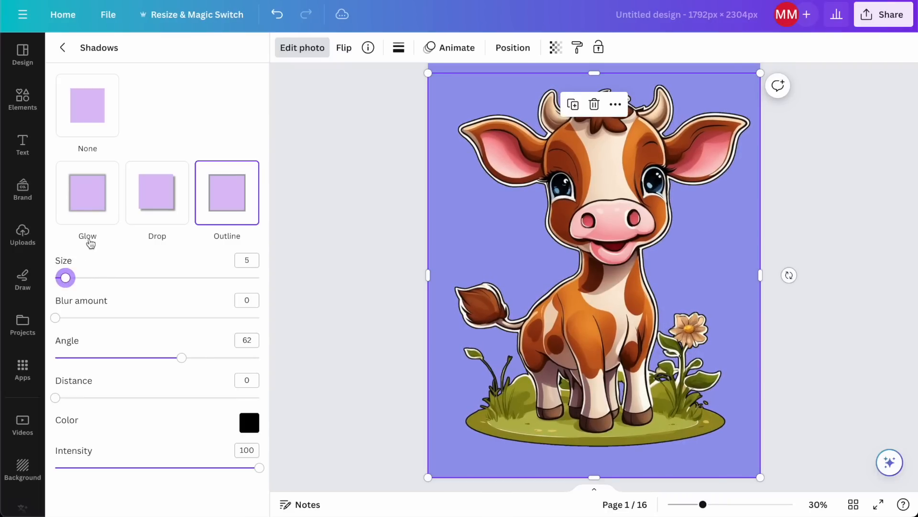
click(350, 120)
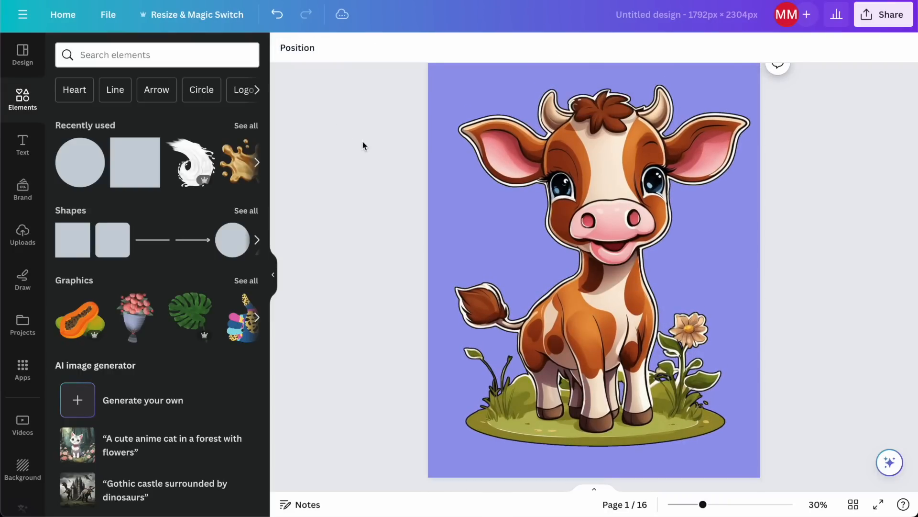
- Add a black Outline shadow effect at size 7 around the puppy on page 15
scroll(362, 144, down, 15)
scroll(363, 143, down, 15)
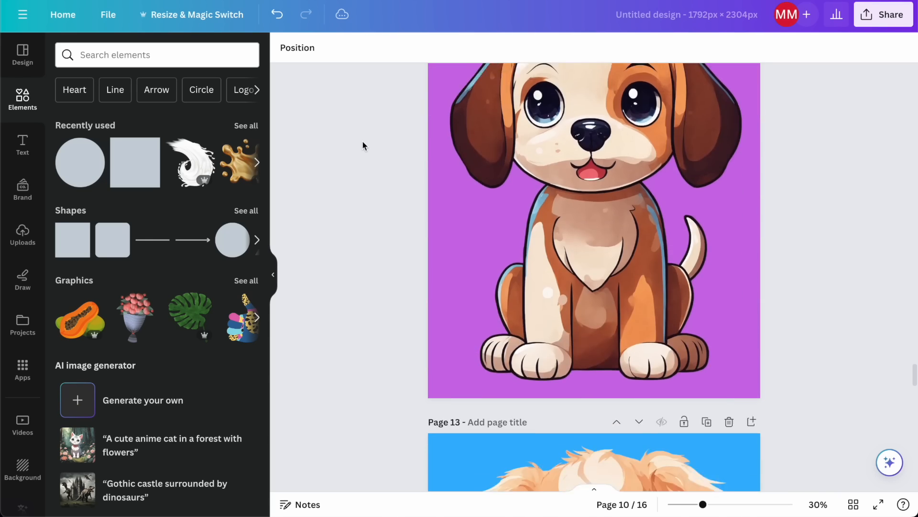
scroll(363, 144, down, 6)
scroll(363, 144, up, 10)
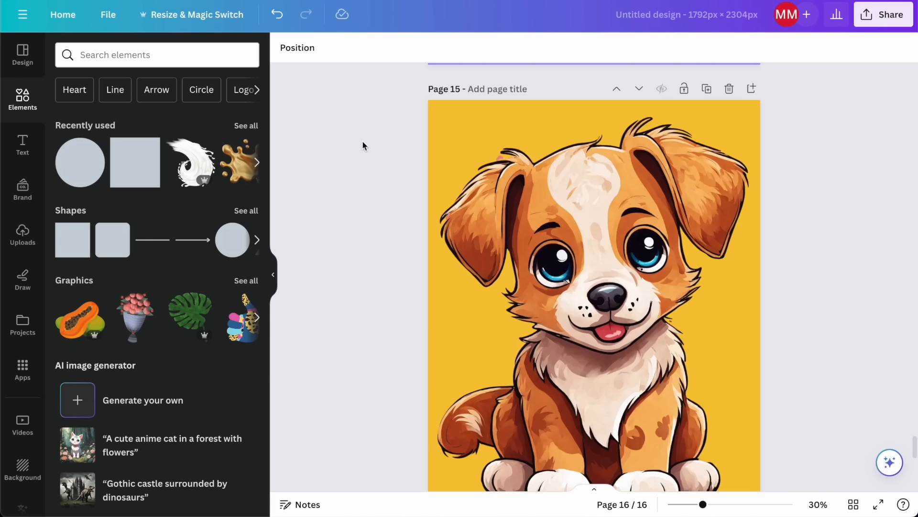
scroll(408, 209, down, 2)
scroll(409, 210, down, 1)
click(552, 213)
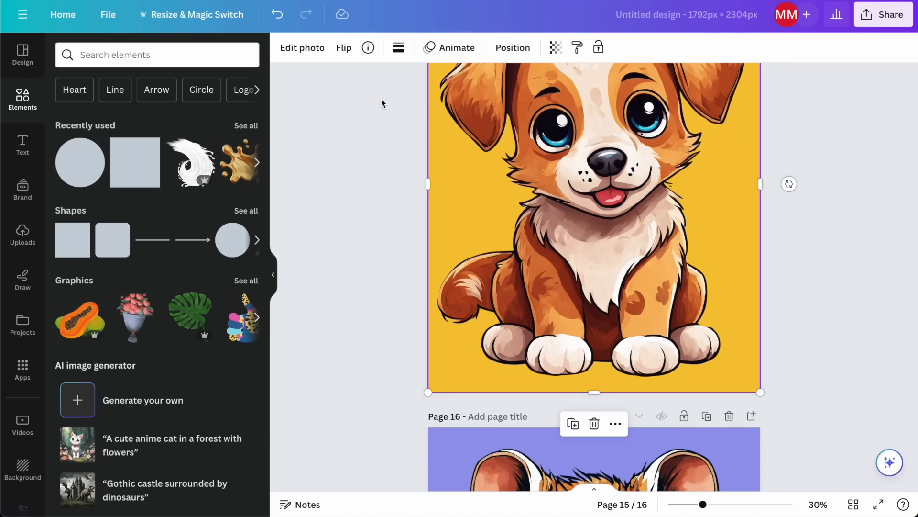
click(306, 48)
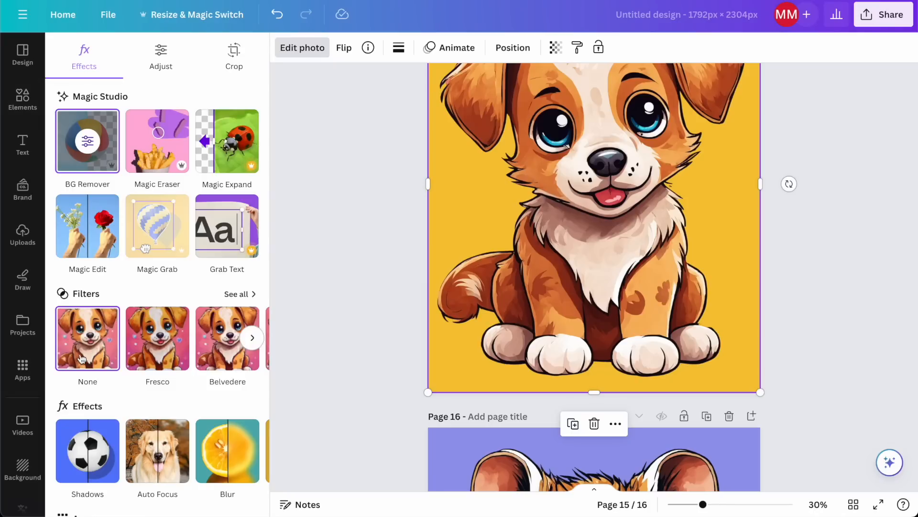
click(88, 451)
click(221, 217)
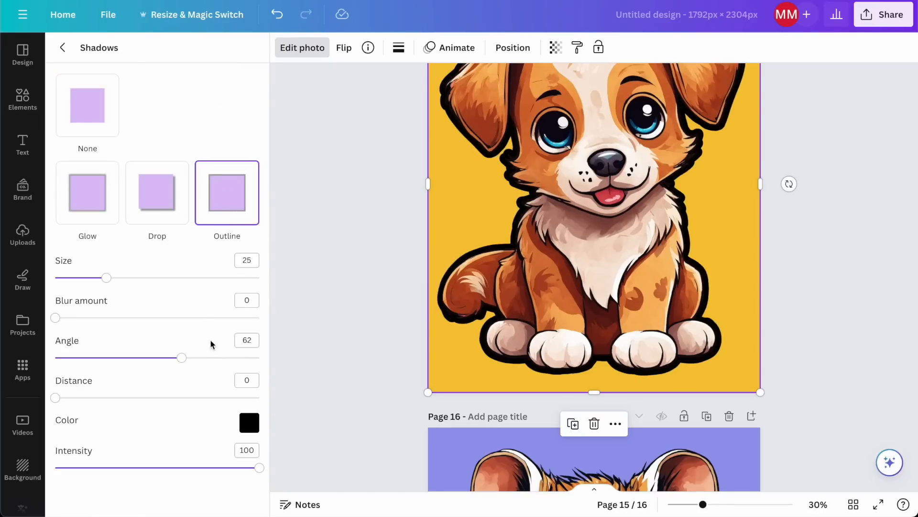
drag(106, 278, 70, 279)
scroll(389, 287, up, 5)
scroll(389, 289, down, 4)
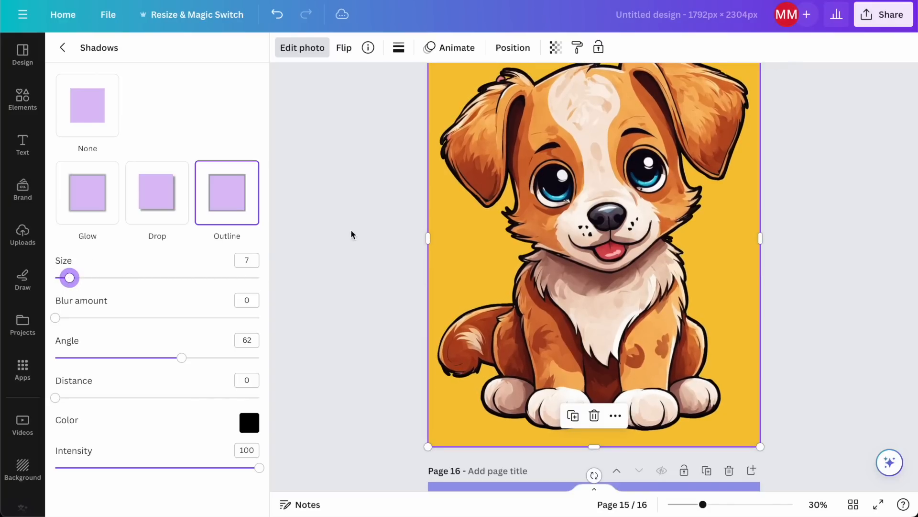
click(316, 266)
scroll(338, 285, up, 14)
scroll(338, 286, down, 6)
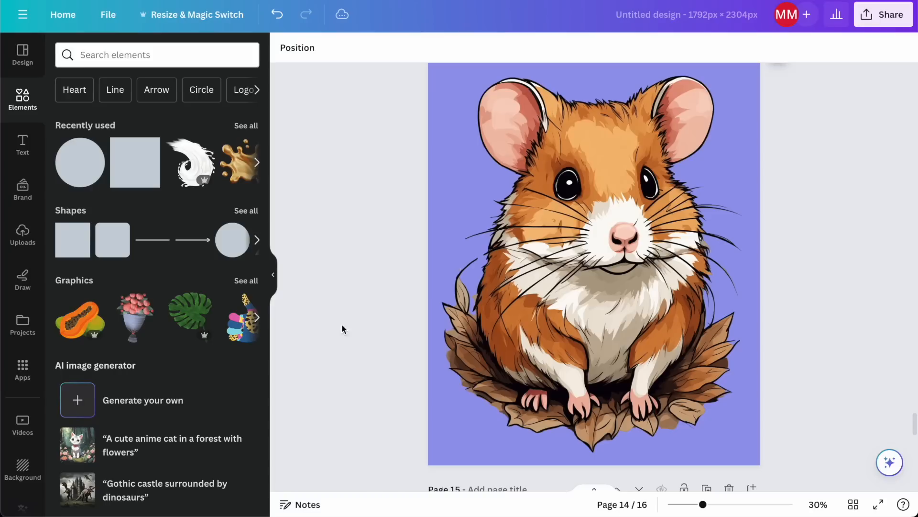
- Try a black Outline shadow effect at size 0 around the hamster on page 14, and remove it
click(560, 230)
click(301, 54)
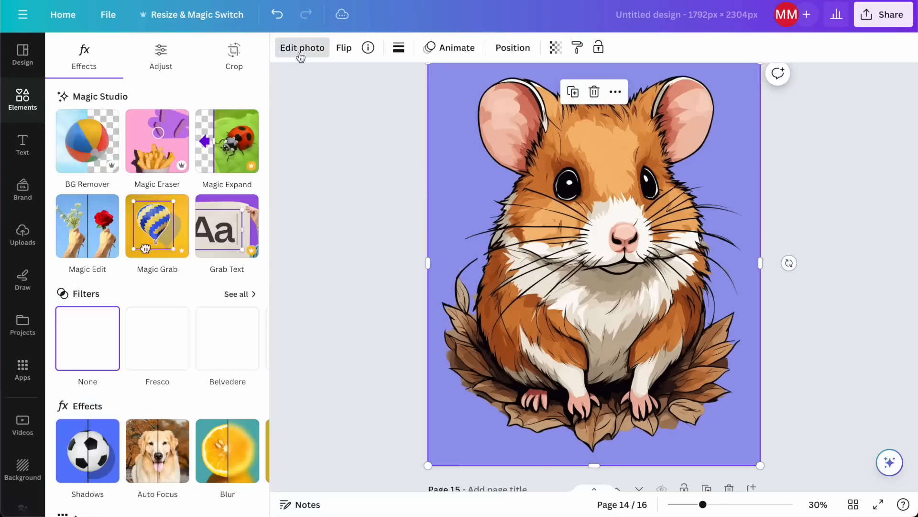
click(86, 431)
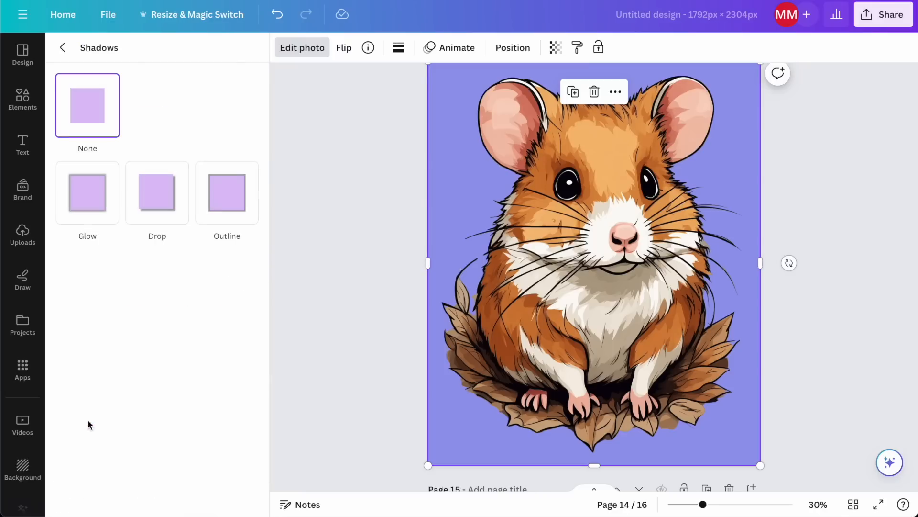
click(213, 196)
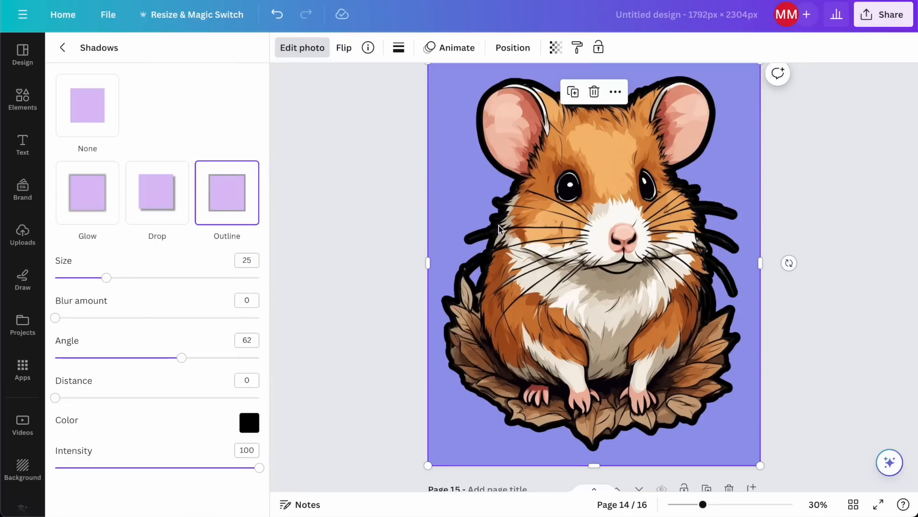
drag(104, 282, 51, 284)
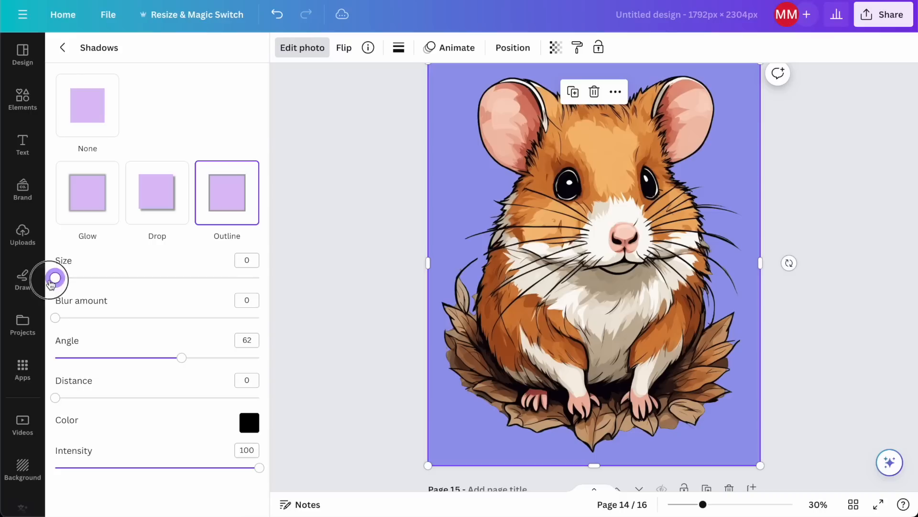
click(87, 120)
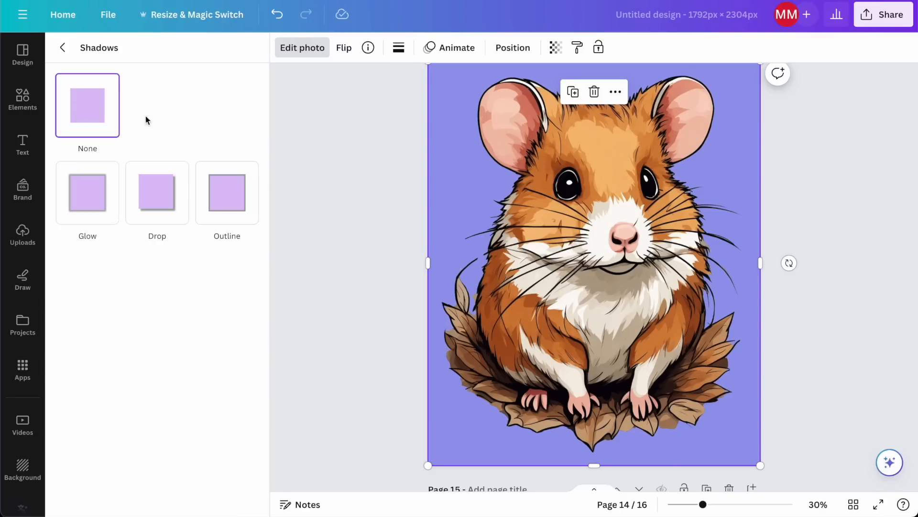
- Erase the stray curved line above the upright leaf beside the page 14 hamster, using the Background Remover's Erase brush at size 10
click(397, 266)
click(330, 56)
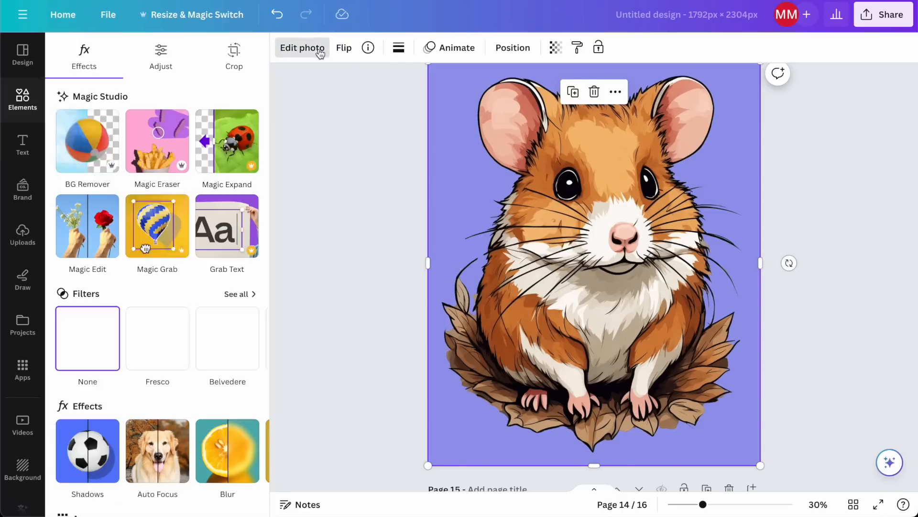
click(113, 138)
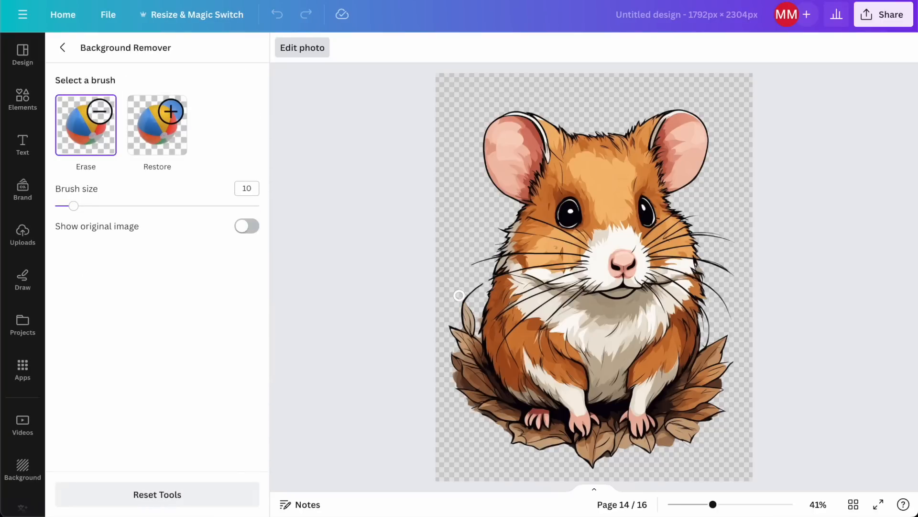
scroll(459, 295, up, 10)
scroll(320, 288, down, 2)
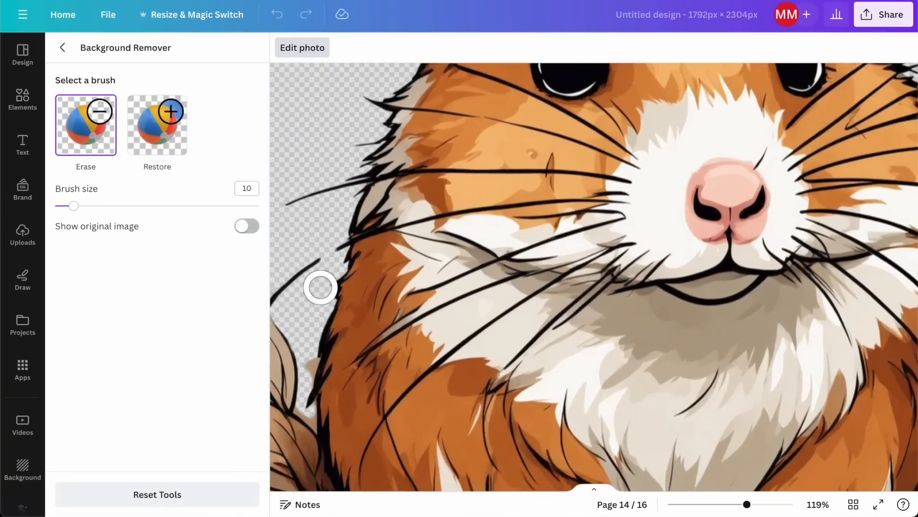
scroll(321, 288, down, 1)
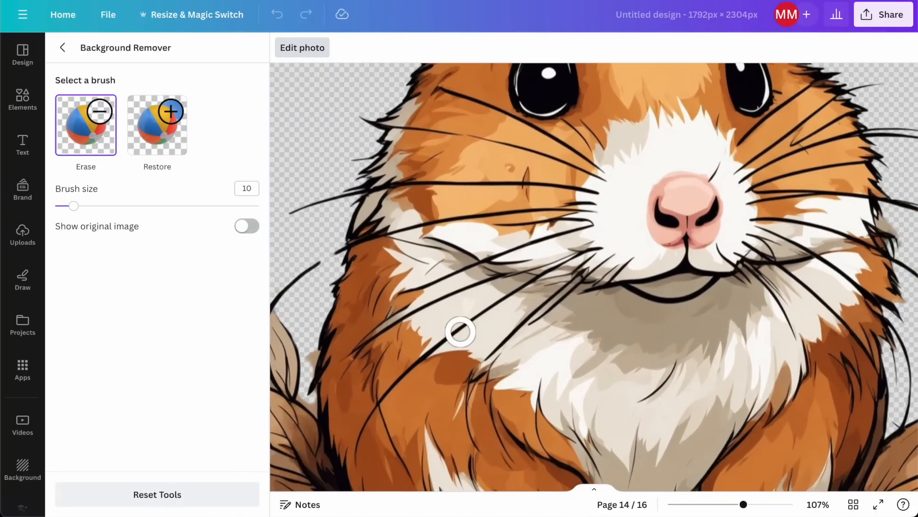
scroll(301, 396, down, 1)
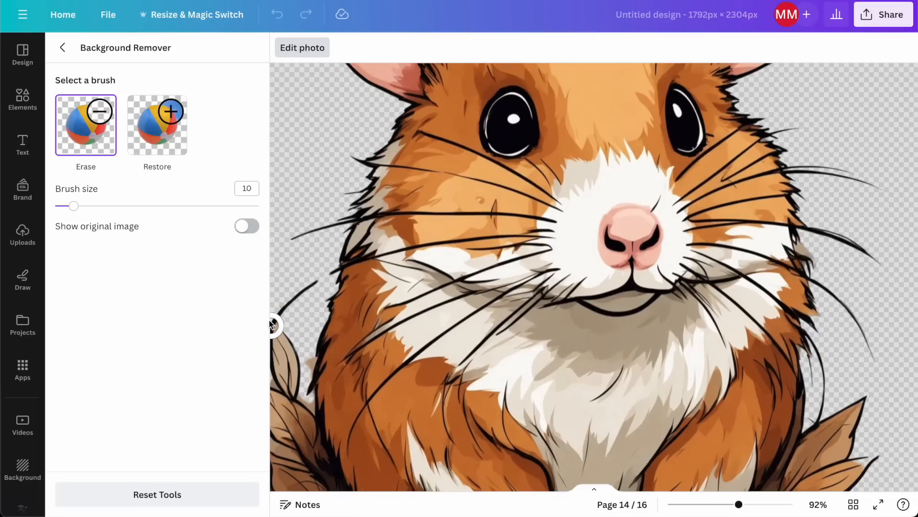
scroll(299, 332, up, 2)
scroll(299, 332, down, 1)
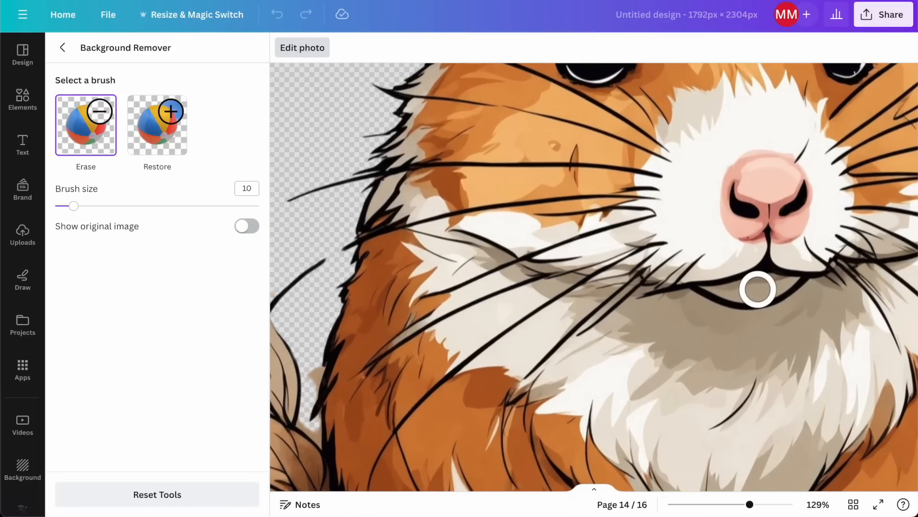
scroll(722, 289, down, 2)
scroll(344, 307, up, 3)
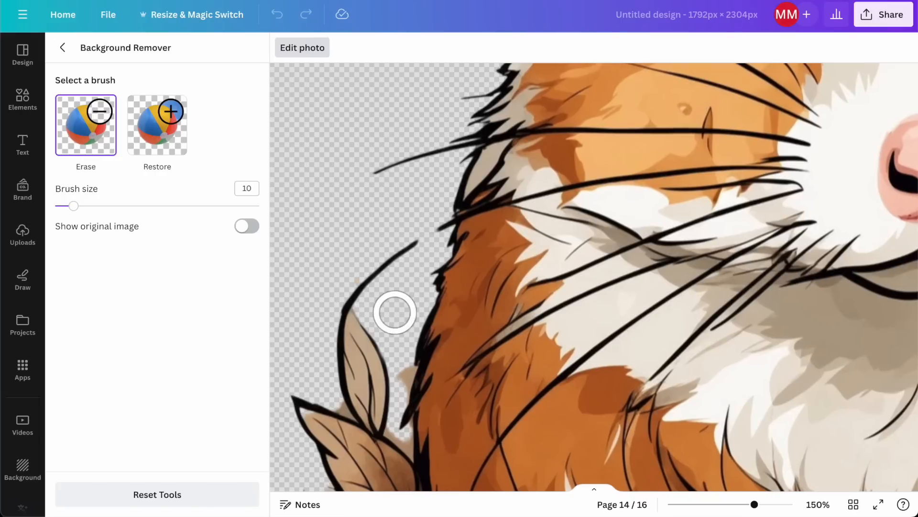
drag(363, 283, 410, 245)
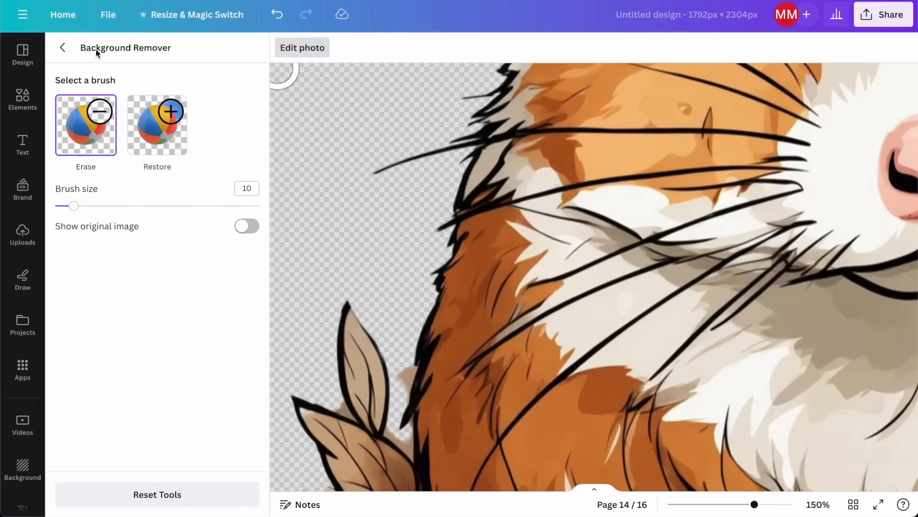
click(62, 47)
click(803, 236)
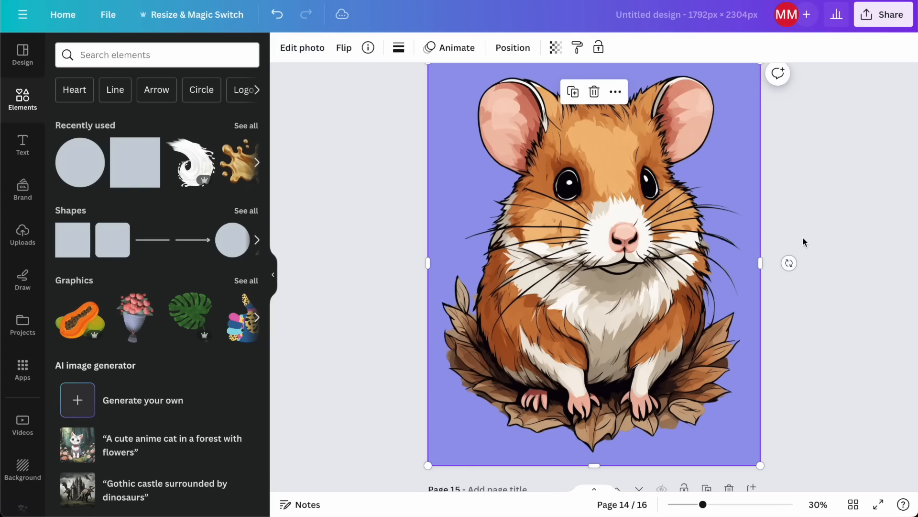
- Download all 16 pages of the portrait design as PNG files with a transparent background
scroll(801, 172, down, 17)
scroll(807, 288, up, 20)
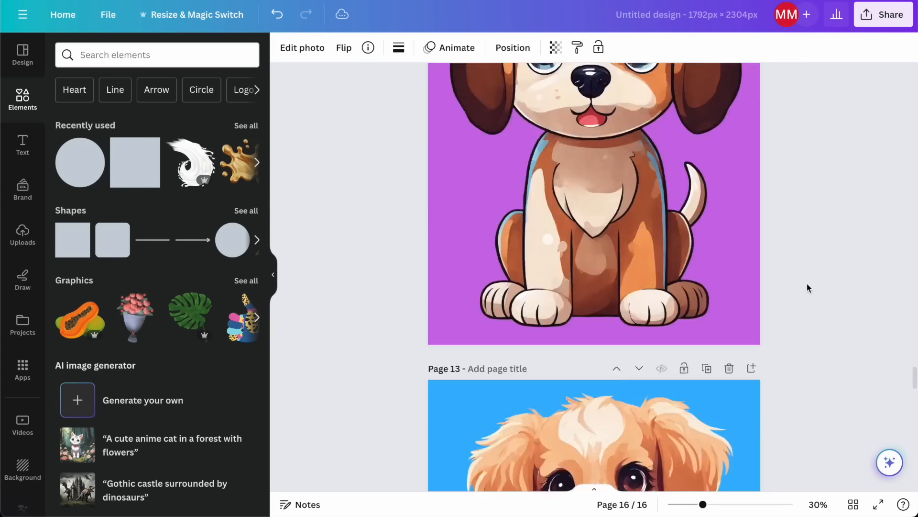
scroll(807, 278, up, 15)
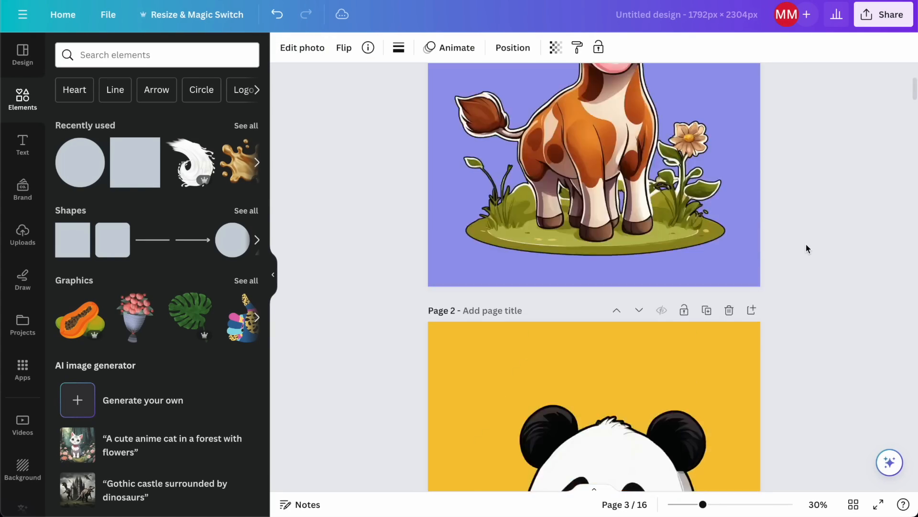
click(884, 14)
click(742, 328)
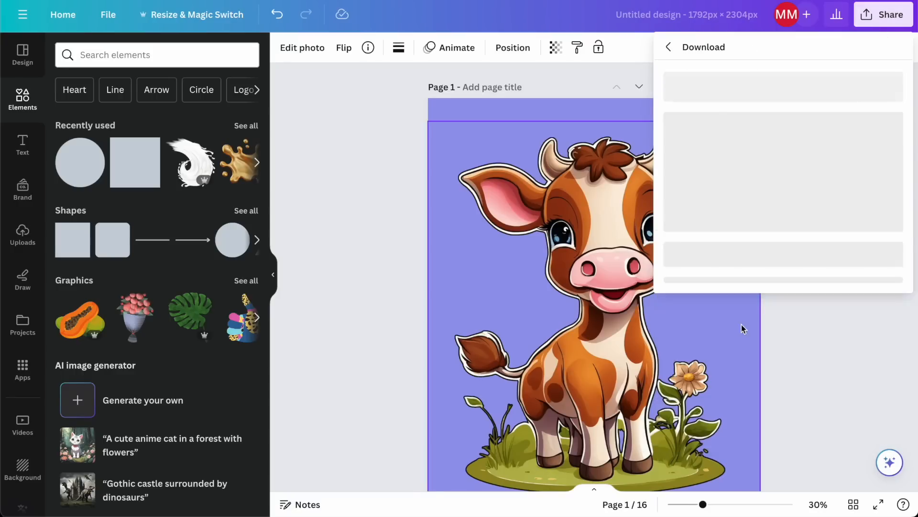
click(679, 177)
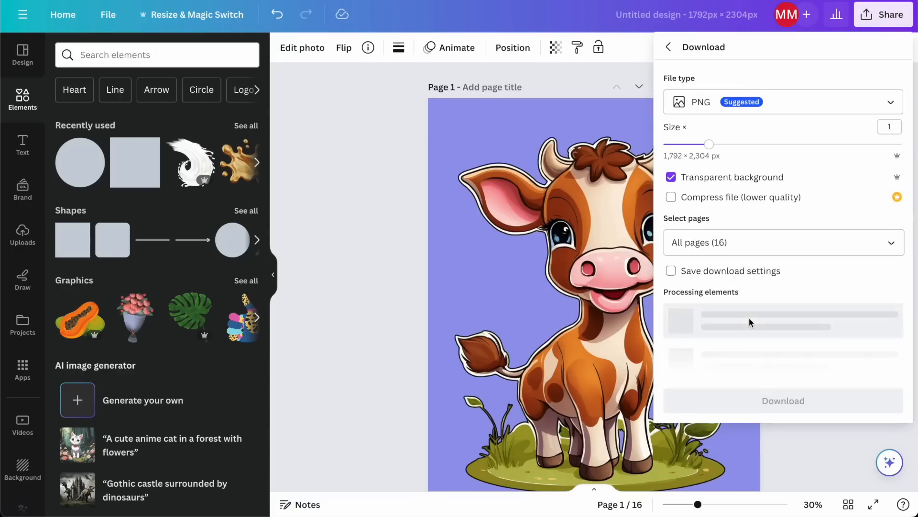
click(755, 304)
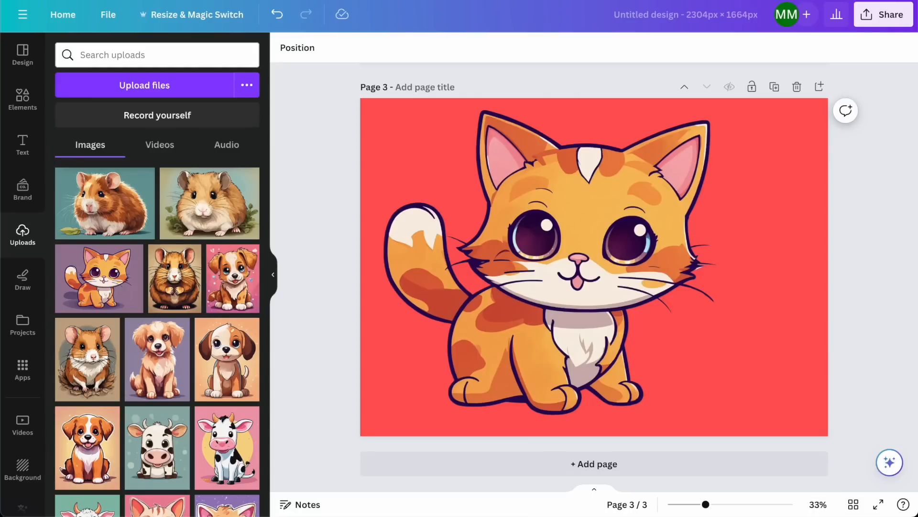
- Shift the cat on page 3 of the 2304 × 1664 px design slightly to the right
click(569, 187)
drag(569, 187, 602, 191)
- Try a black Outline shadow effect at size 25 around the cat on page 3, and remove it
click(306, 48)
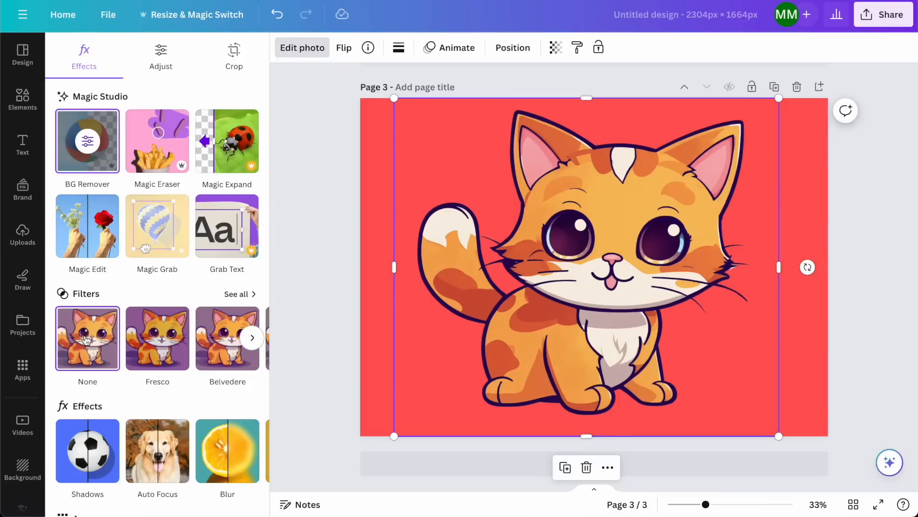
click(88, 449)
click(222, 183)
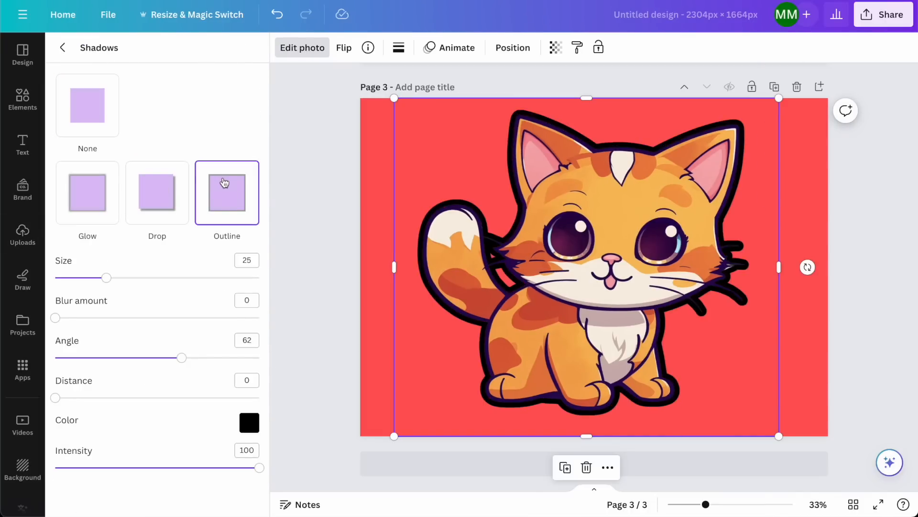
click(88, 133)
click(284, 148)
click(319, 171)
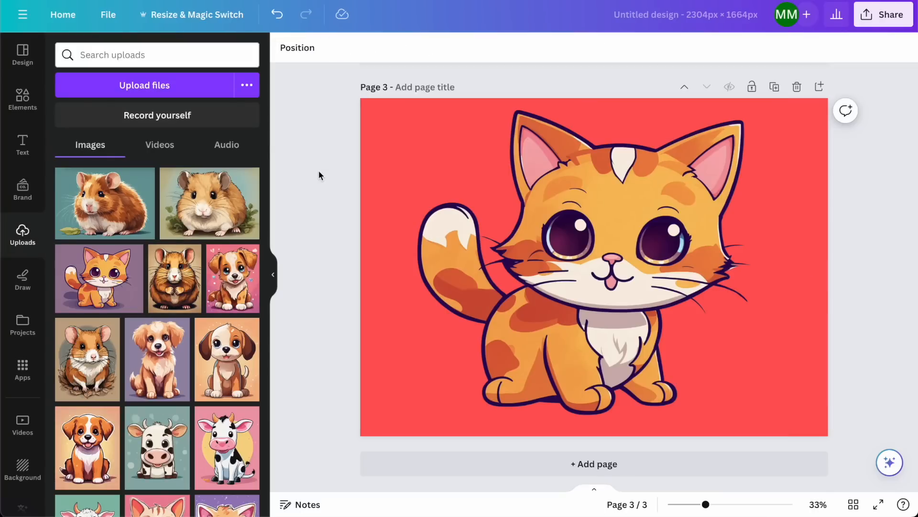
- Try a black Outline shadow effect at size 25 around the hamster on page 2, and remove it
scroll(318, 170, up, 5)
click(443, 203)
scroll(326, 220, up, 1)
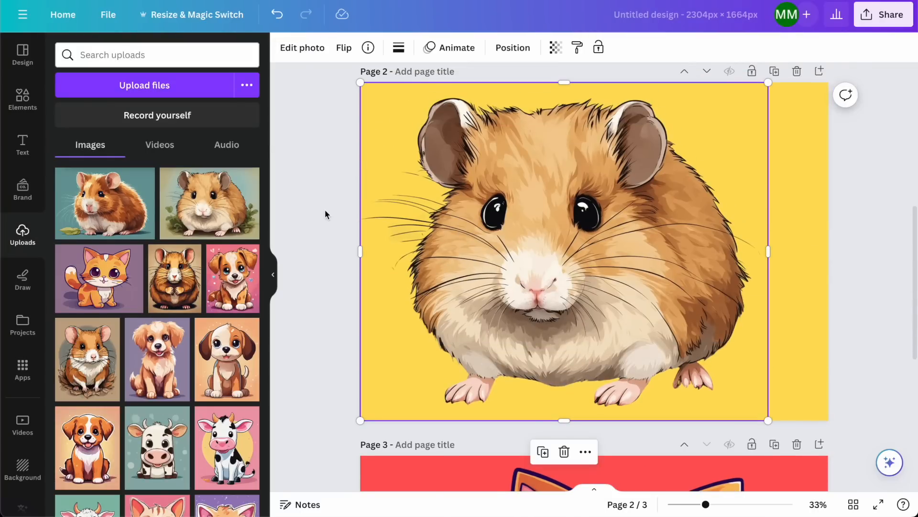
click(303, 47)
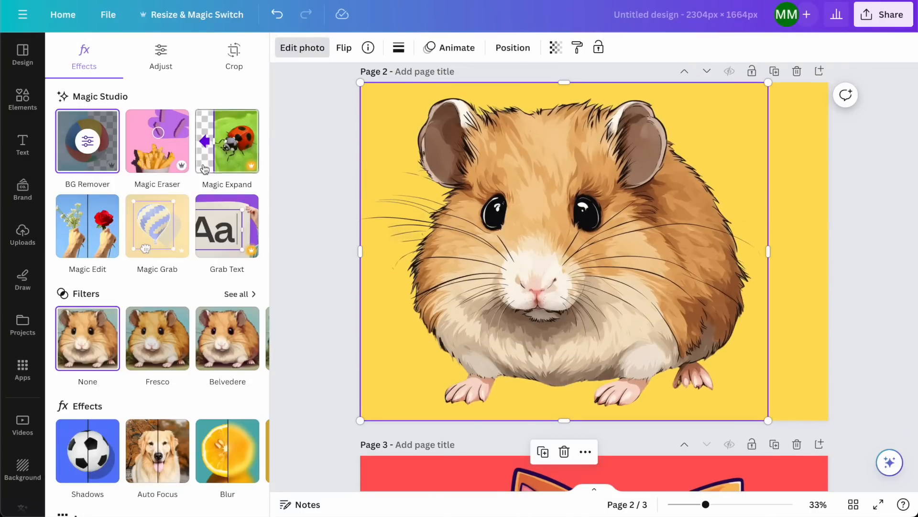
click(101, 434)
click(210, 205)
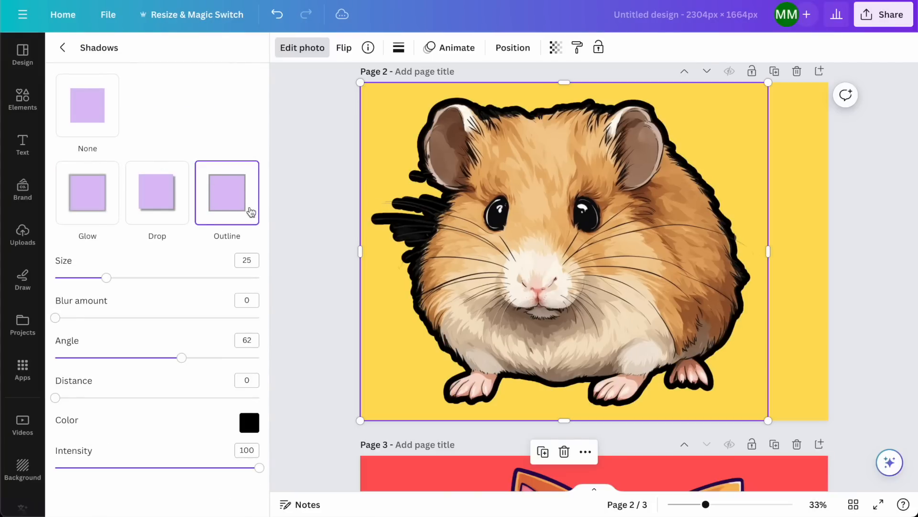
click(88, 103)
- Try a black Outline shadow effect at size 25 around the hamster on page 1, and remove it
scroll(358, 131, up, 4)
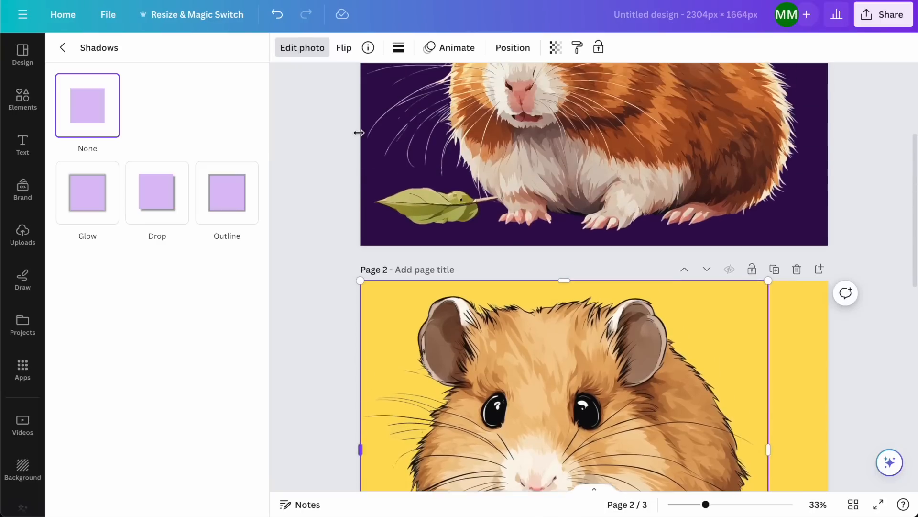
scroll(358, 132, up, 4)
click(490, 209)
click(221, 200)
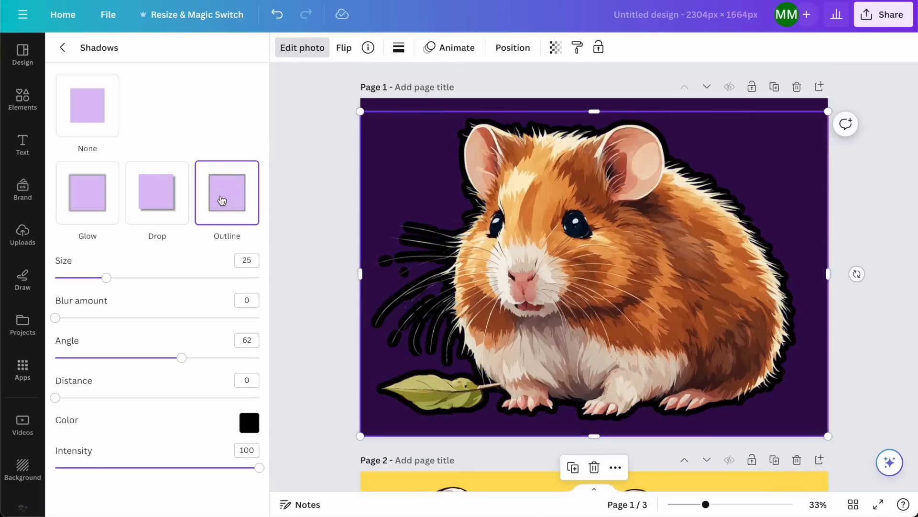
click(88, 124)
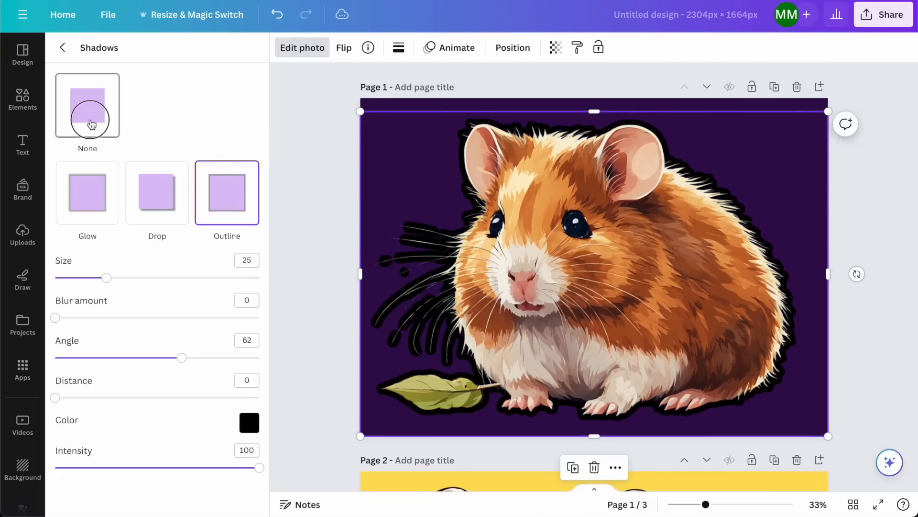
click(291, 125)
- Download all 3 pages of the landscape design as PNG files with a transparent background
click(884, 14)
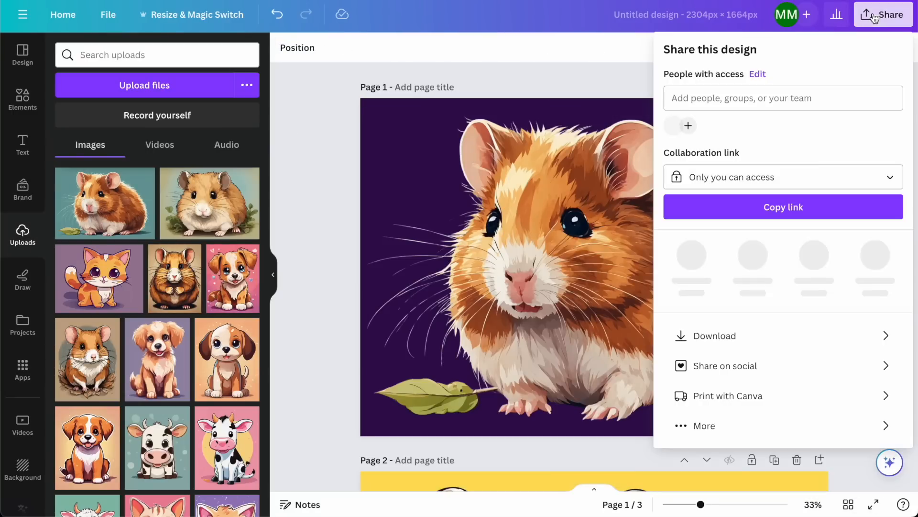
click(769, 329)
click(731, 177)
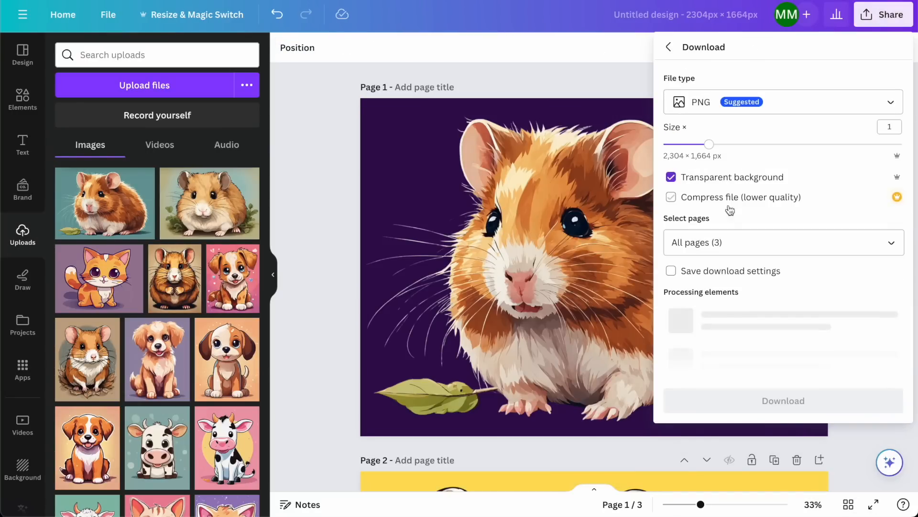
click(745, 305)
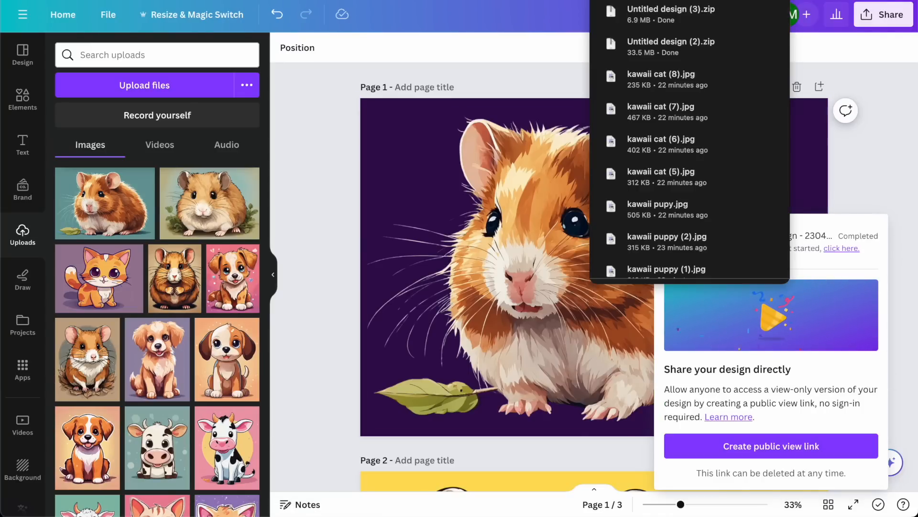
- Switch to Finder and extract Untitled design (2).zip and Untitled design (3).zip in the Downloads folder
mouse_move(125, 481)
click(74, 482)
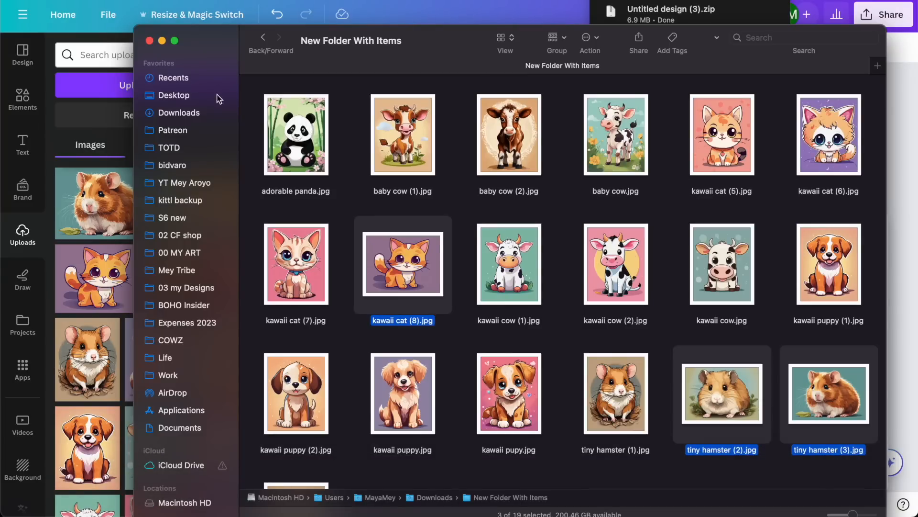
click(176, 112)
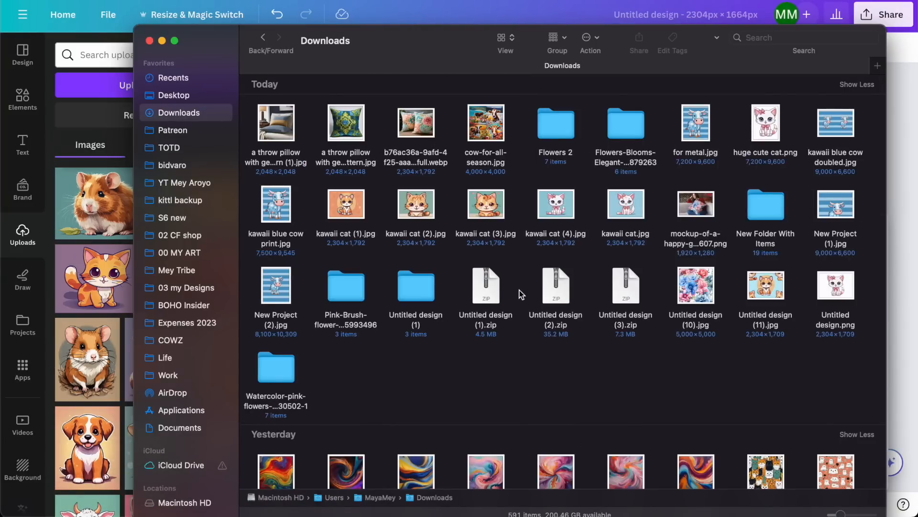
click(557, 296)
shift+click(628, 284)
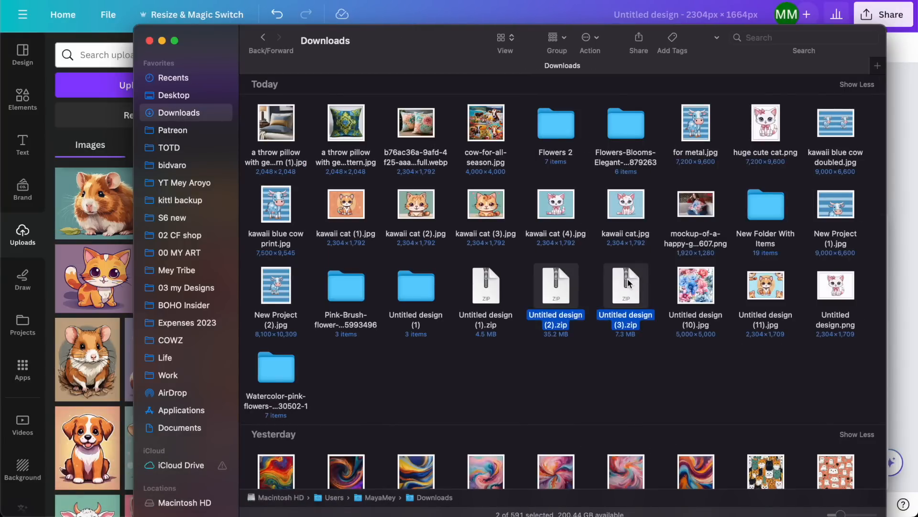
double_click(632, 302)
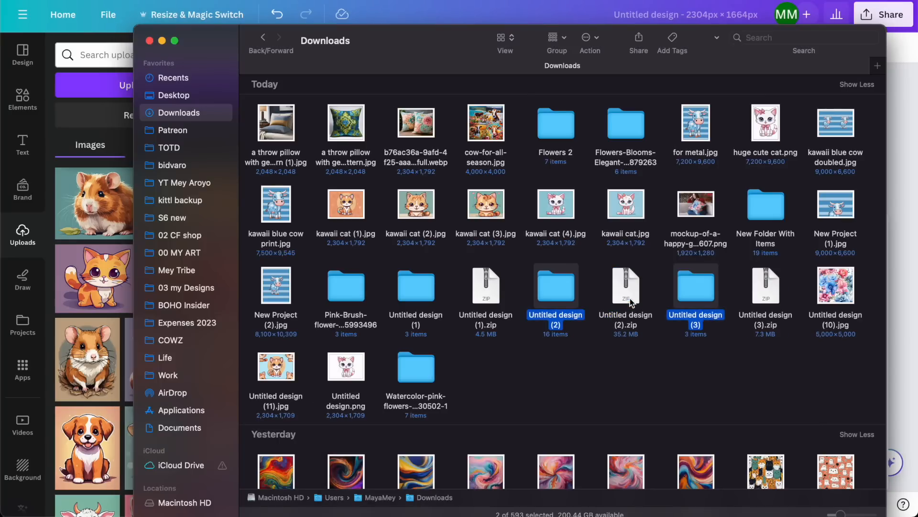
- Move the three images from the Untitled design (3) folder into Untitled design (2), keeping both copies of duplicates, and open that folder
click(601, 344)
double_click(697, 284)
drag(717, 297, 544, 287)
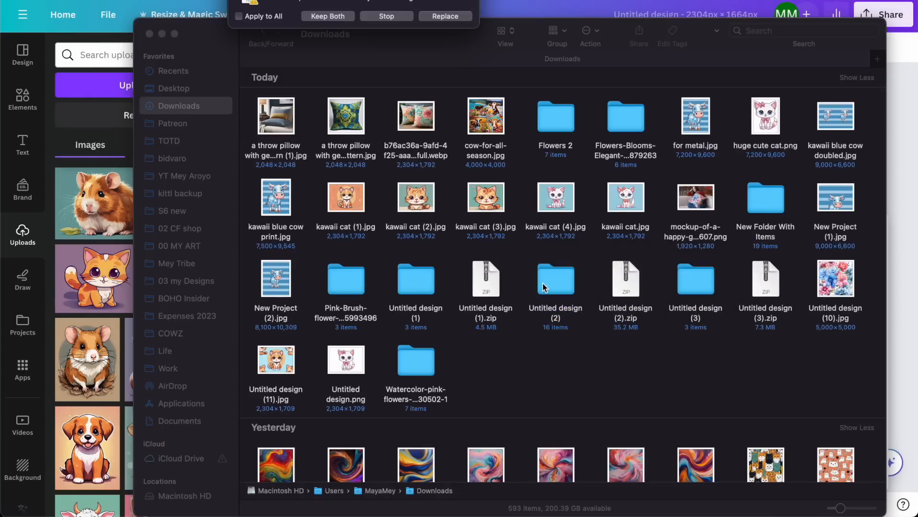
click(328, 17)
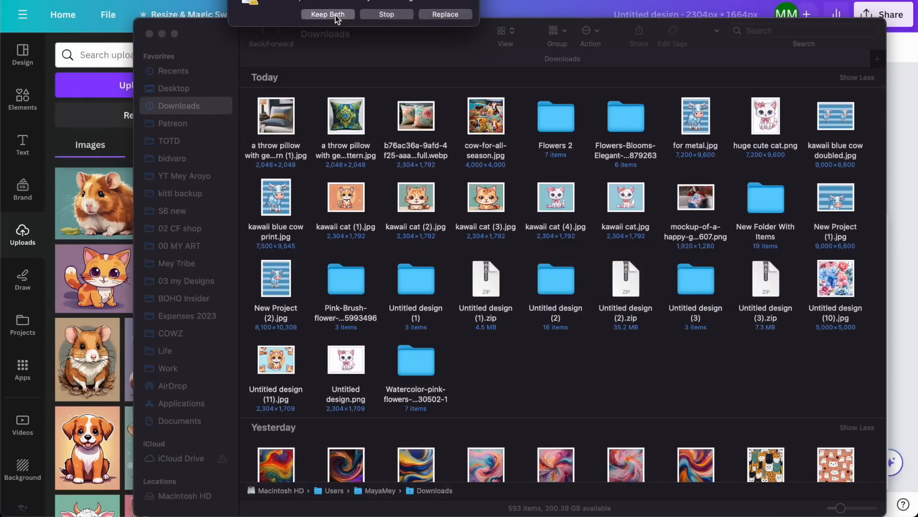
double_click(555, 280)
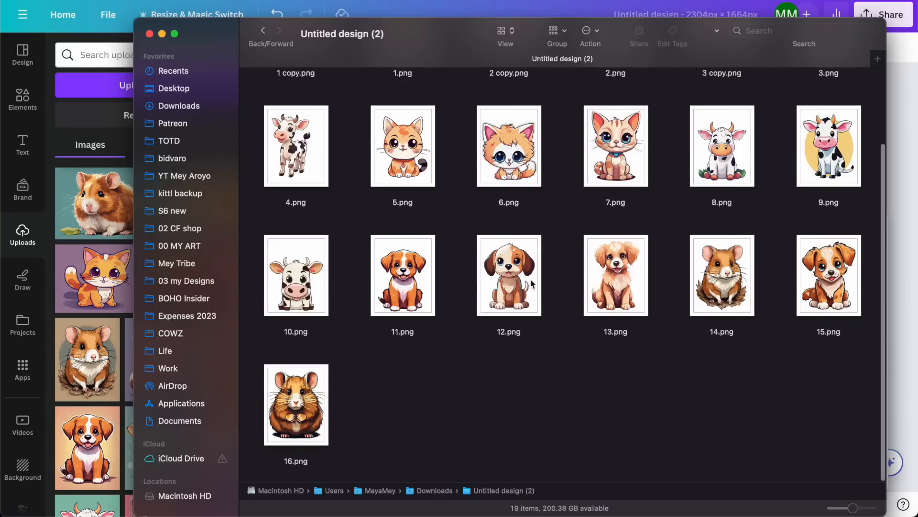
scroll(531, 282, up, 5)
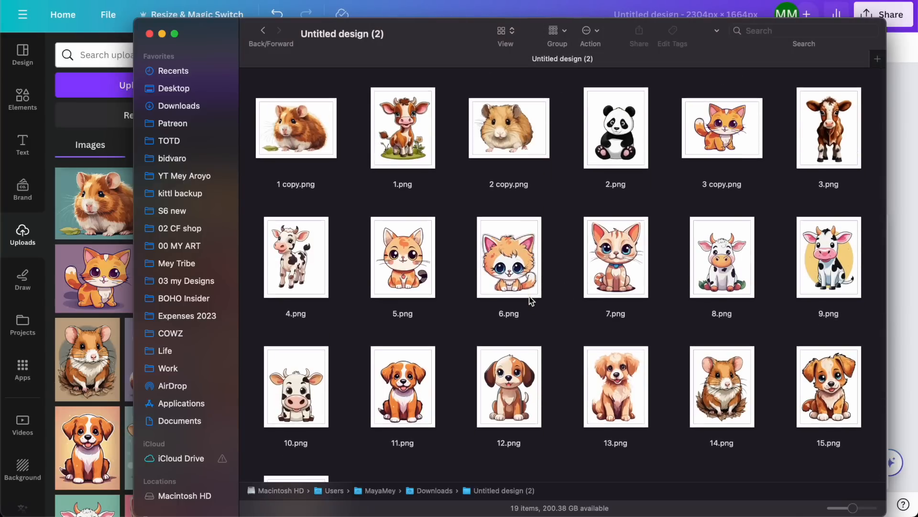
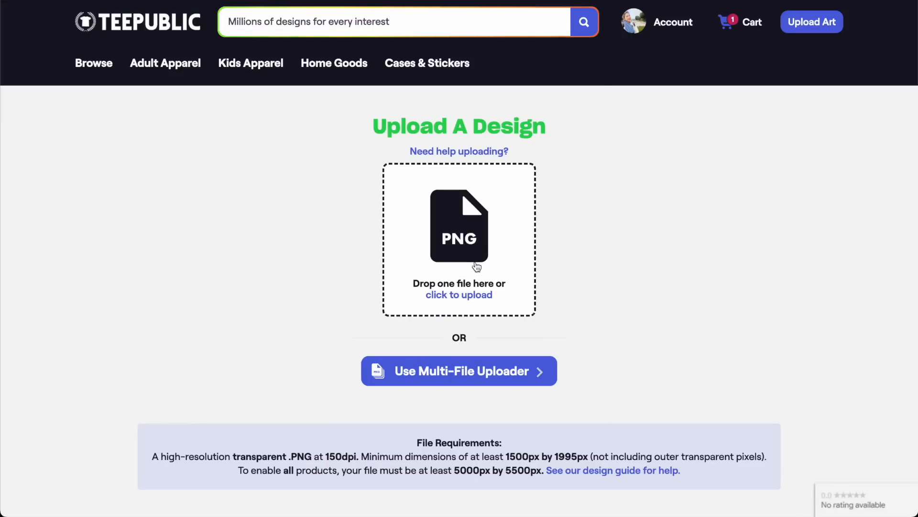
- Switch to TeePublic and upload 10.png from the Untitled design (2) folder in Downloads as a new design
click(476, 267)
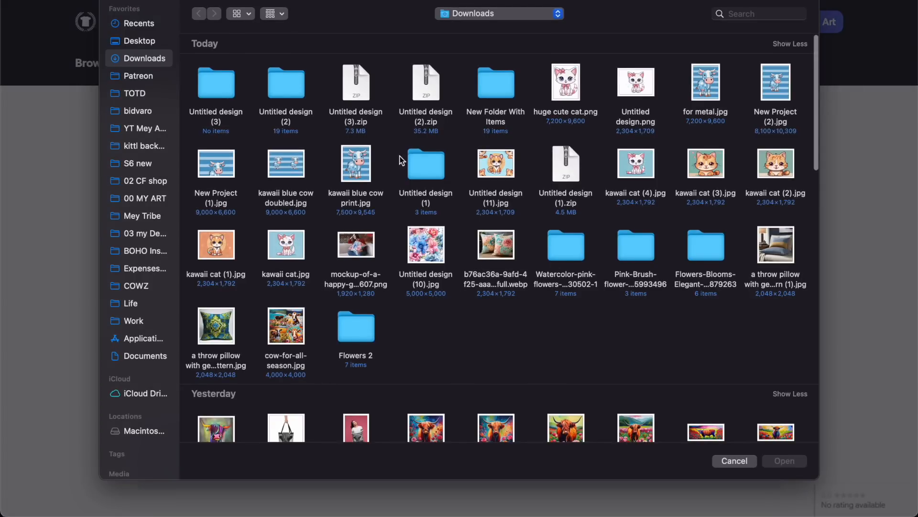
click(491, 79)
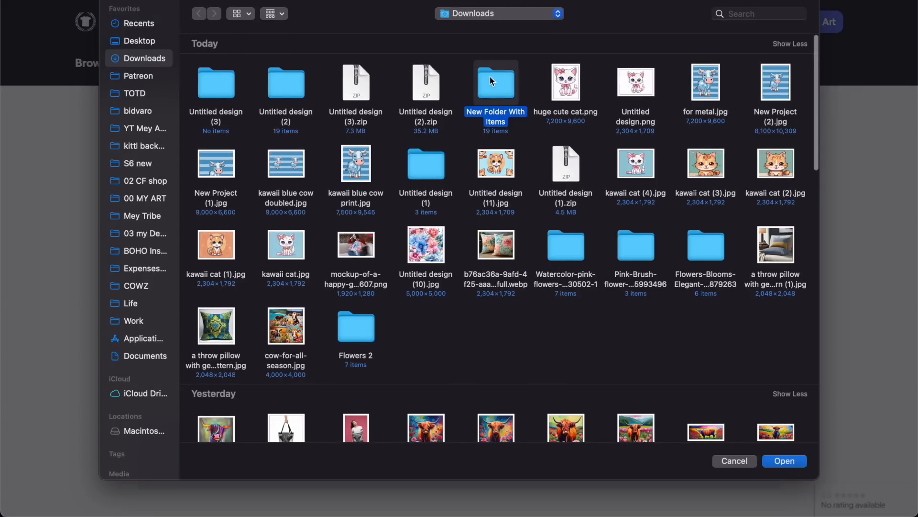
double_click(495, 85)
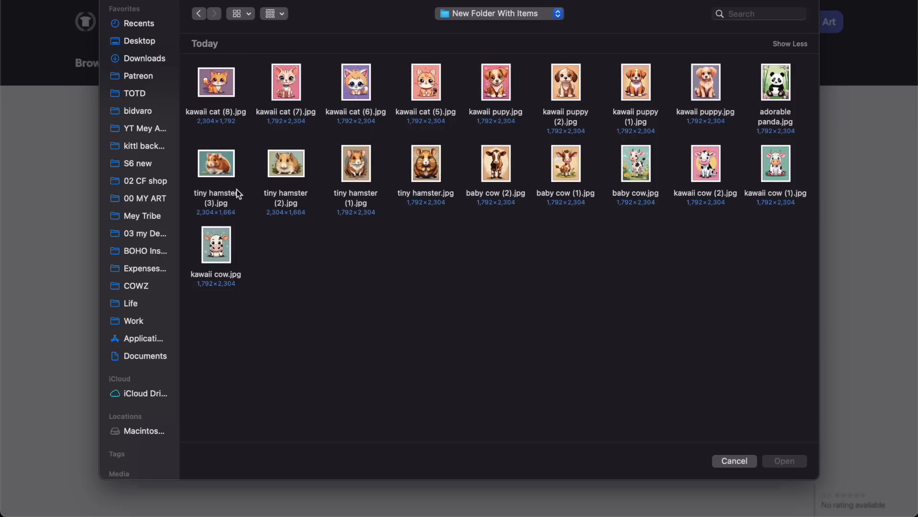
click(202, 19)
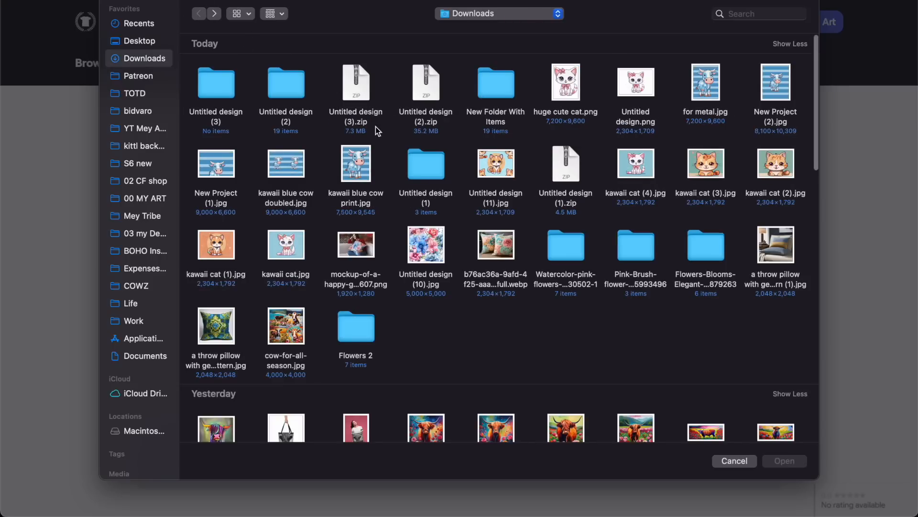
double_click(297, 104)
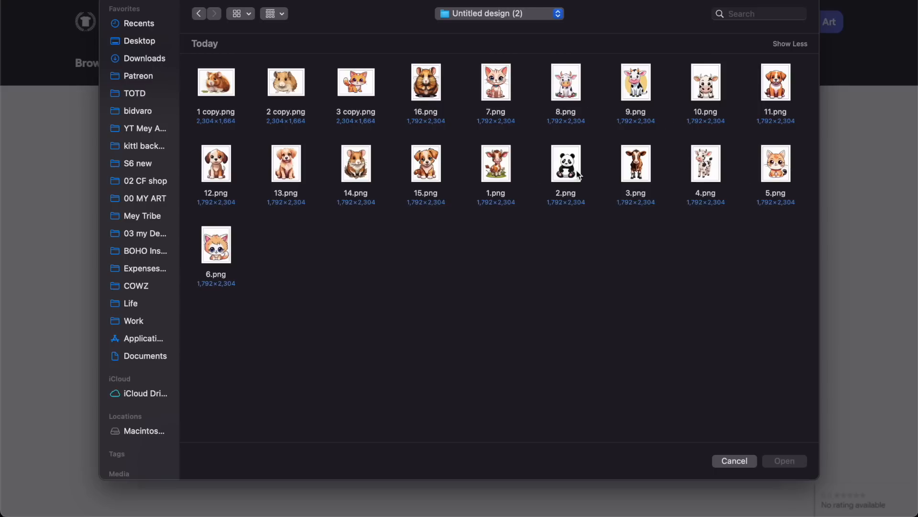
double_click(700, 91)
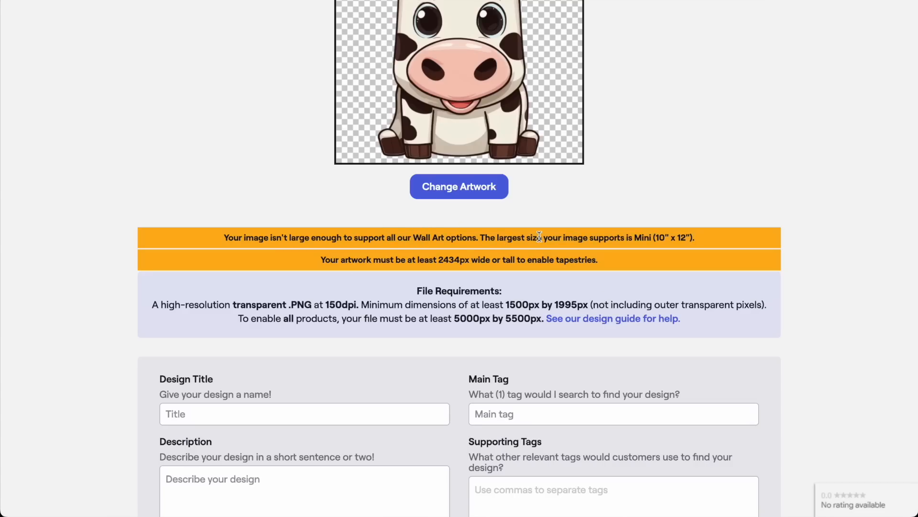
- Check the artwork size warnings and product previews, and set the T-shirt's default color to Tie Dye
drag(372, 259, 566, 263)
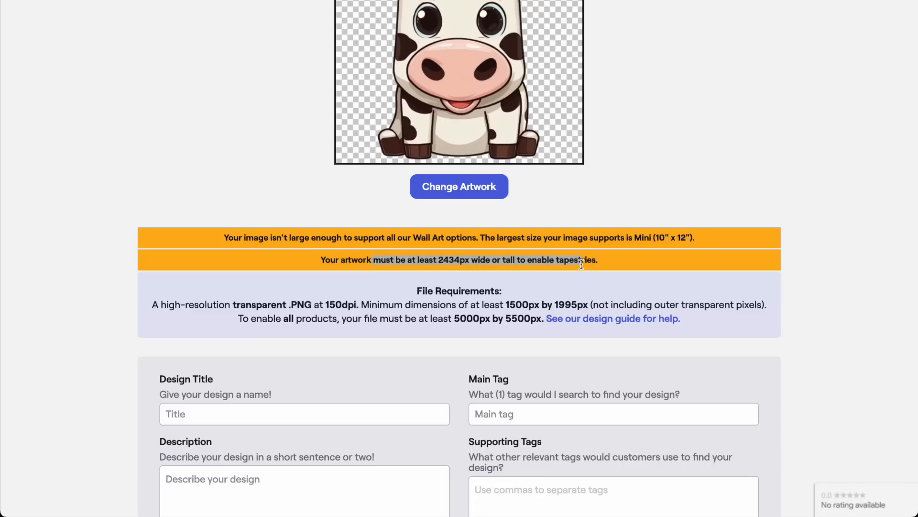
scroll(544, 252, down, 20)
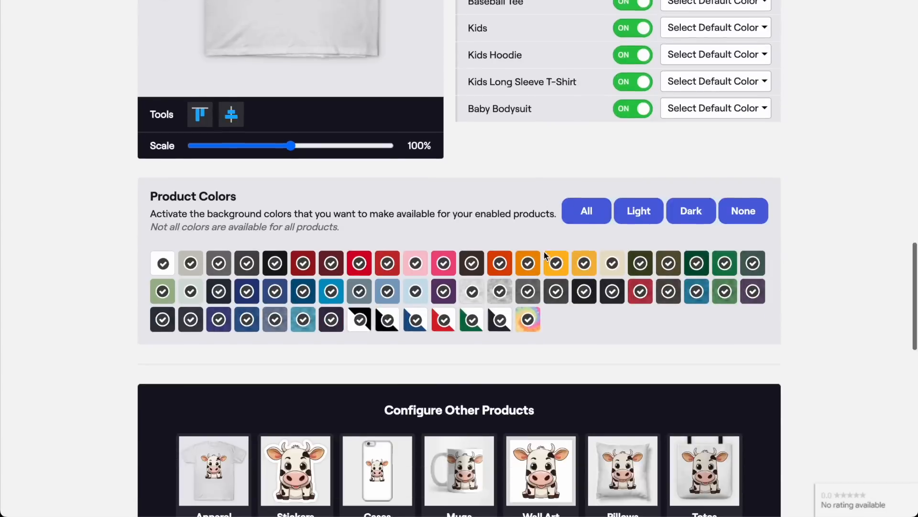
scroll(544, 252, down, 2)
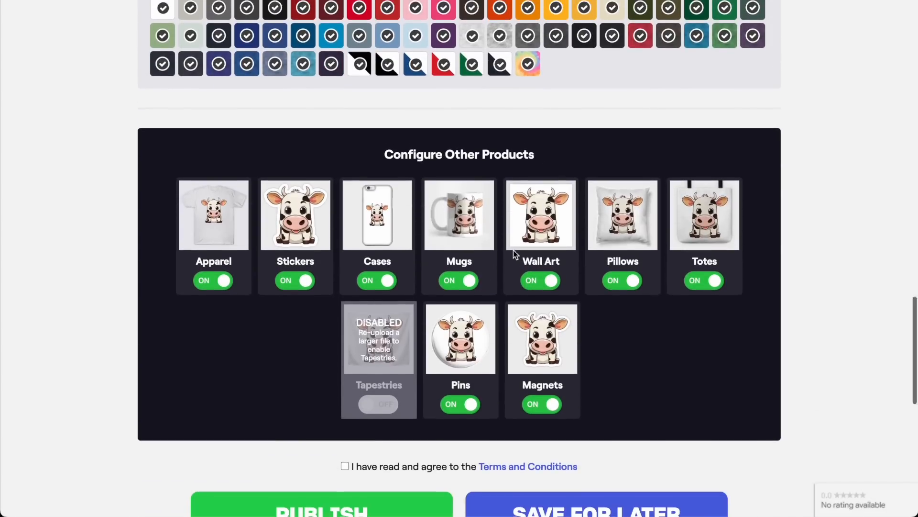
scroll(512, 250, up, 5)
scroll(513, 250, up, 6)
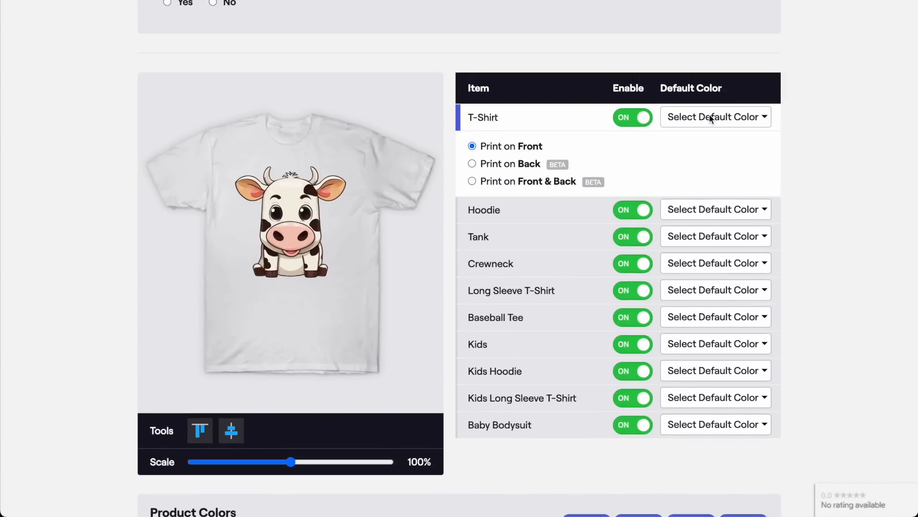
click(711, 119)
scroll(715, 383, down, 2)
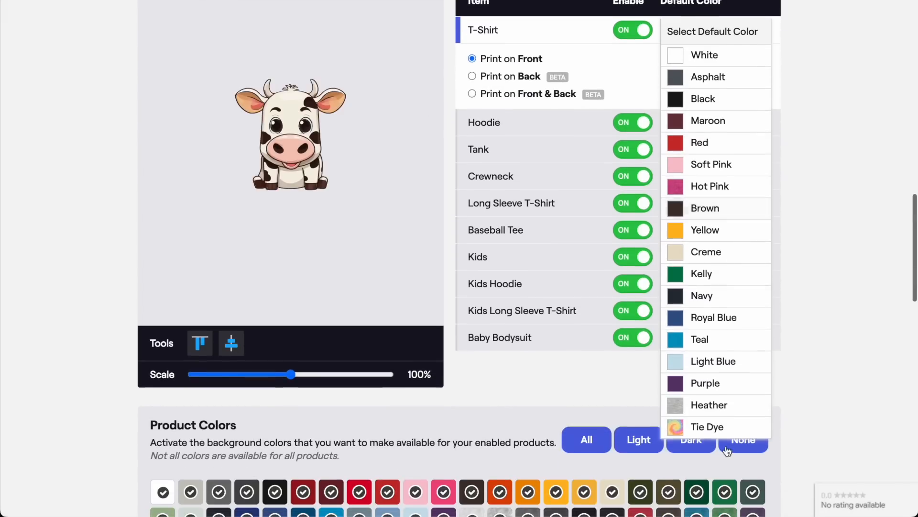
click(717, 427)
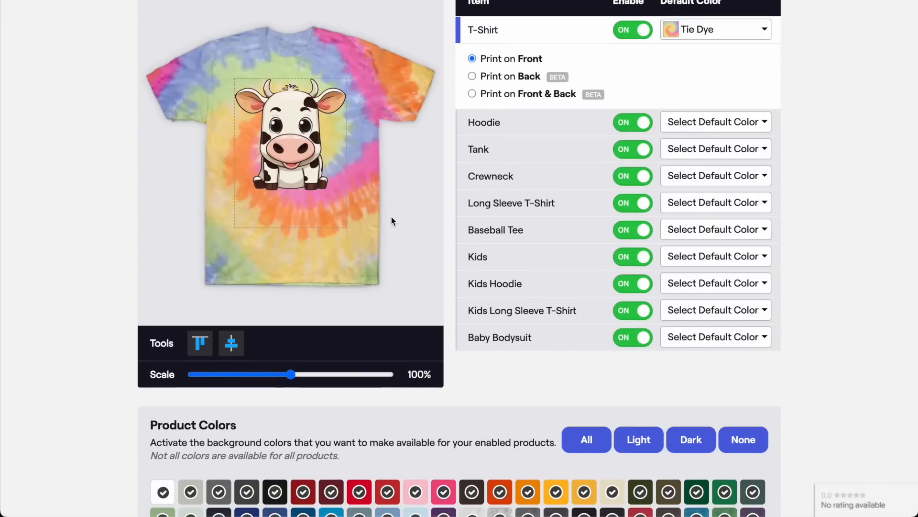
- Set the default color to Navy for the hoodie and White/Black for the baseball tee
scroll(391, 217, down, 3)
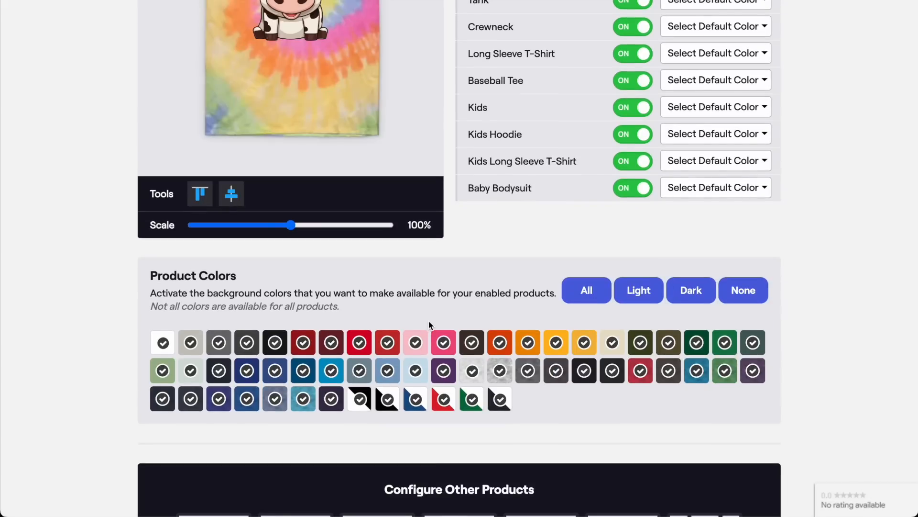
scroll(428, 320, up, 1)
scroll(429, 320, up, 4)
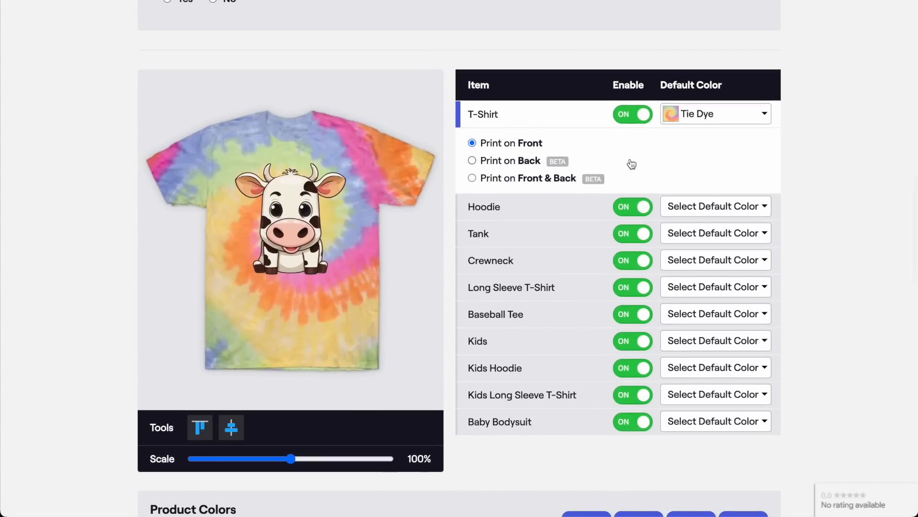
click(719, 207)
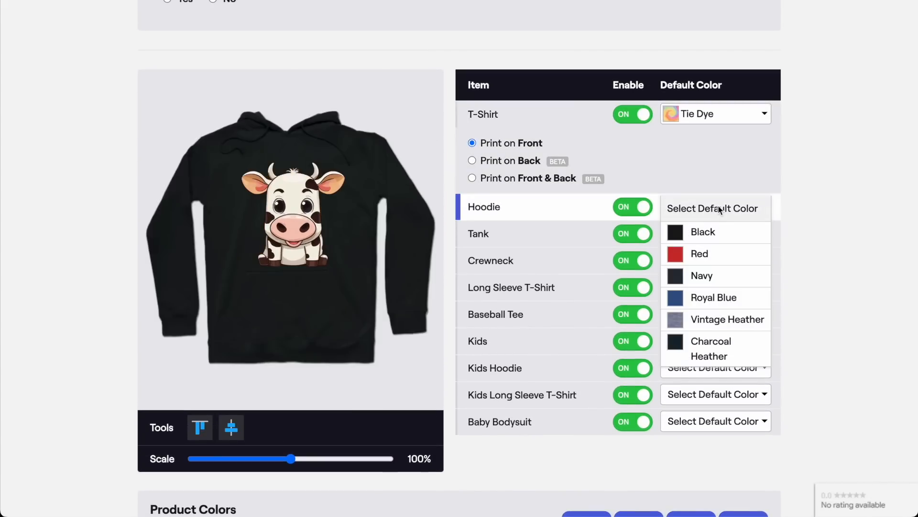
click(708, 274)
click(703, 315)
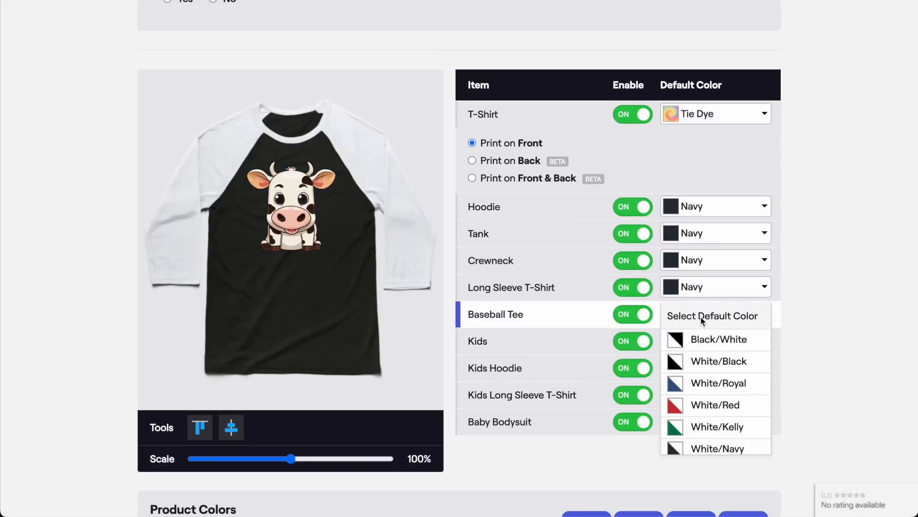
click(704, 363)
- Open the sticker configuration and set the sticker layout to Die-cut design only
scroll(535, 223, down, 9)
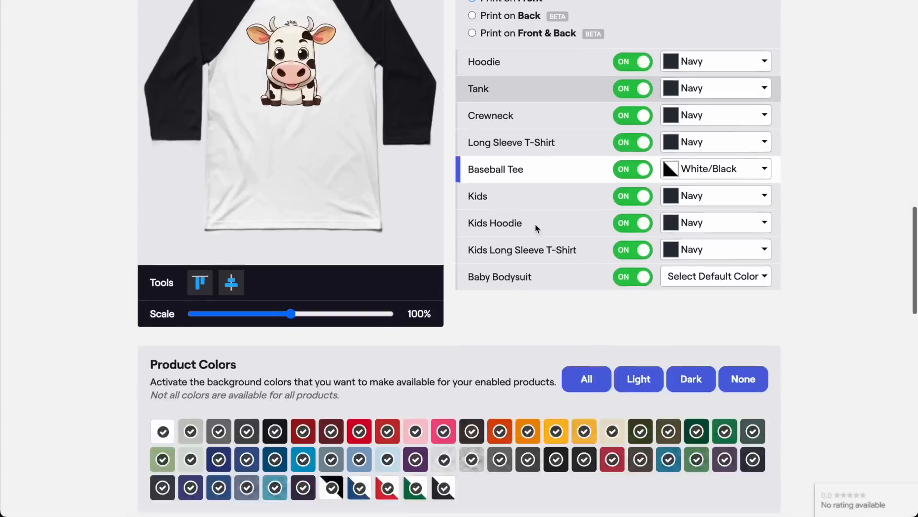
click(297, 357)
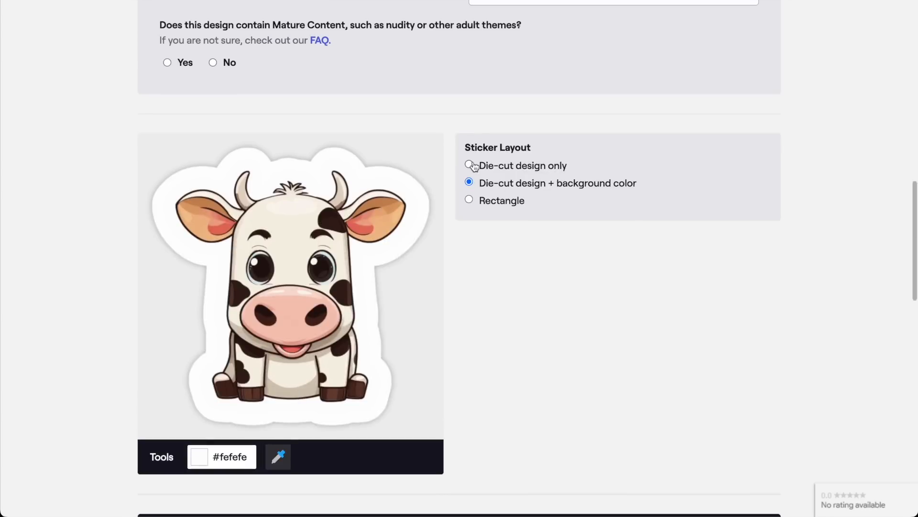
click(470, 165)
- Open the phone case configuration, scale the cow artwork to 128%, and center it on the case
scroll(408, 344, down, 5)
click(405, 352)
scroll(404, 352, up, 4)
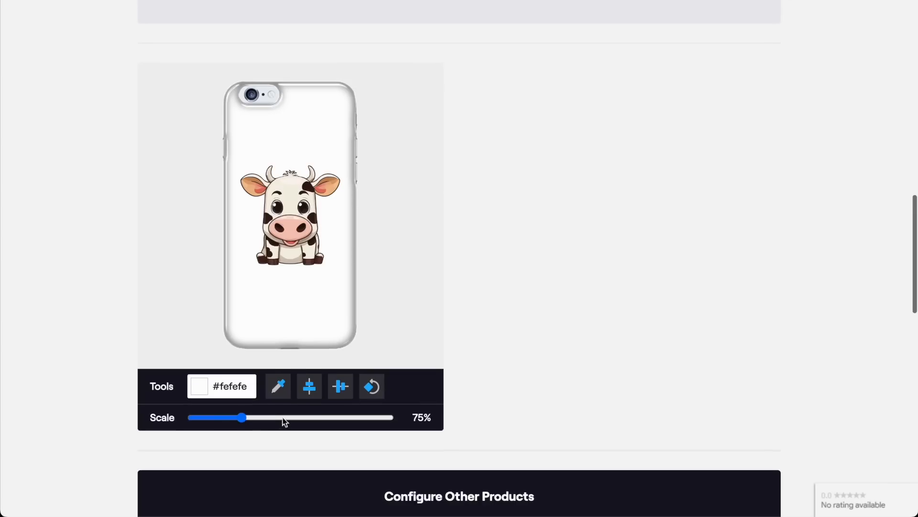
drag(243, 417, 279, 419)
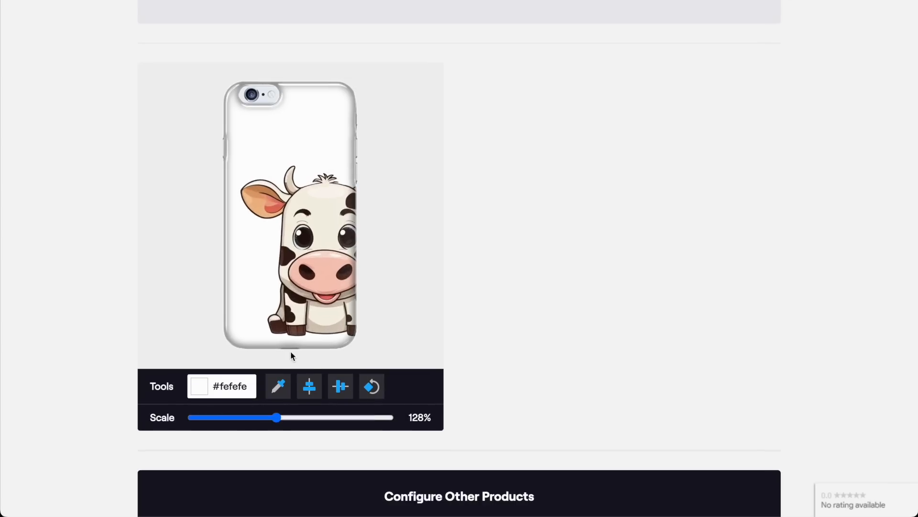
click(309, 387)
- Set the phone case's background color to light blue #7dbdfa
click(228, 387)
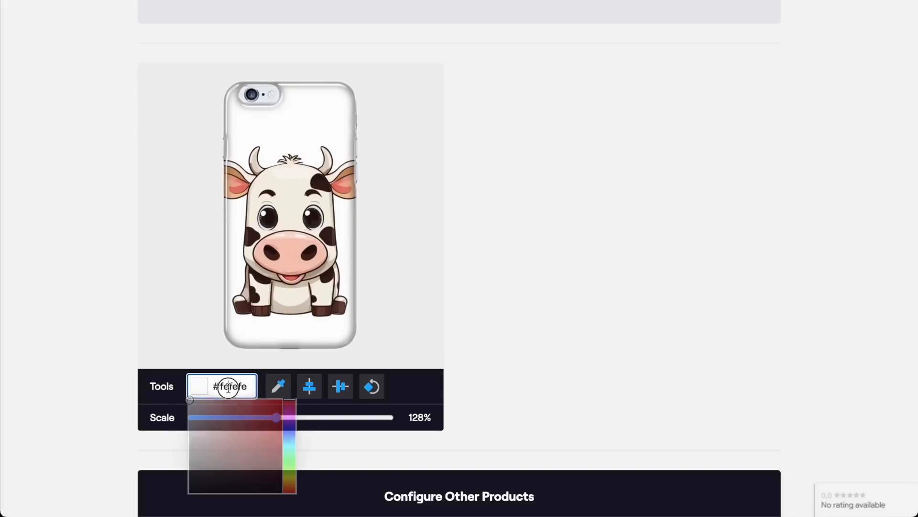
drag(231, 420, 236, 401)
click(290, 439)
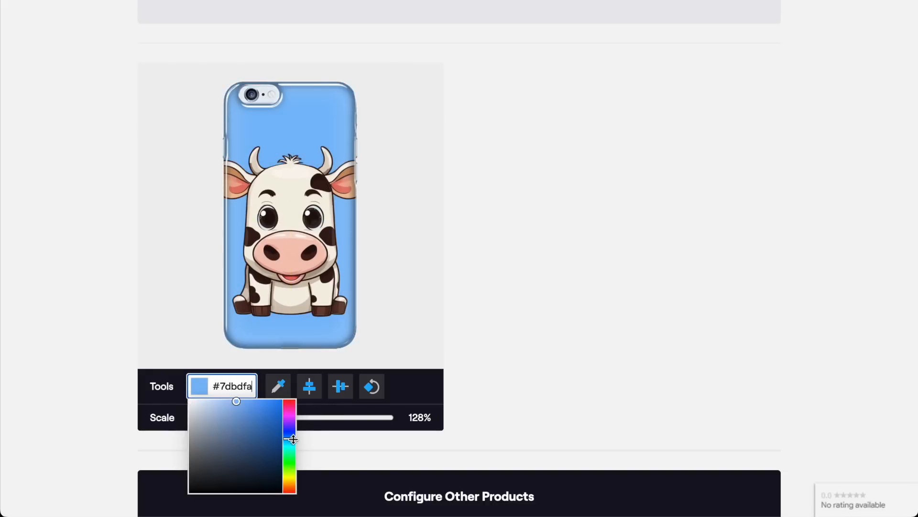
click(425, 292)
- Open the mug configuration and scale the cow artwork to 76% on both the mug and the travel mug
scroll(425, 292, down, 4)
click(476, 409)
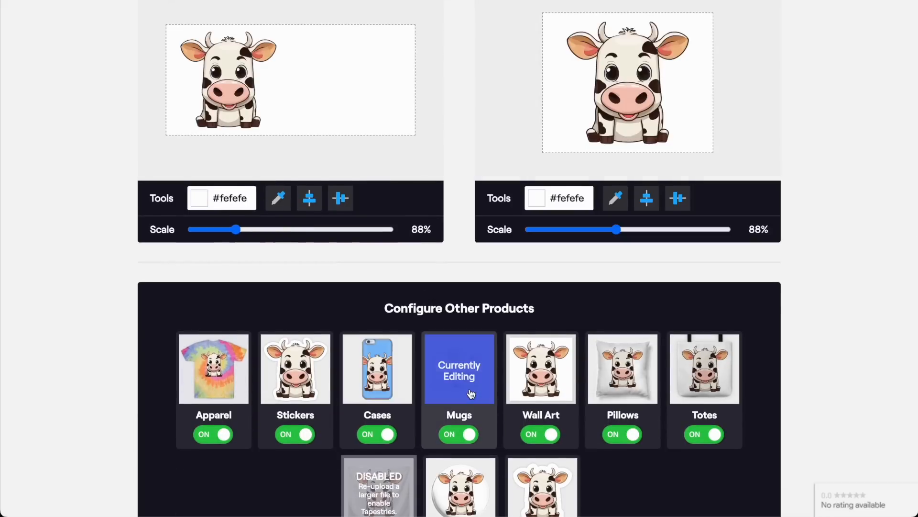
scroll(334, 363, up, 2)
drag(238, 334, 230, 336)
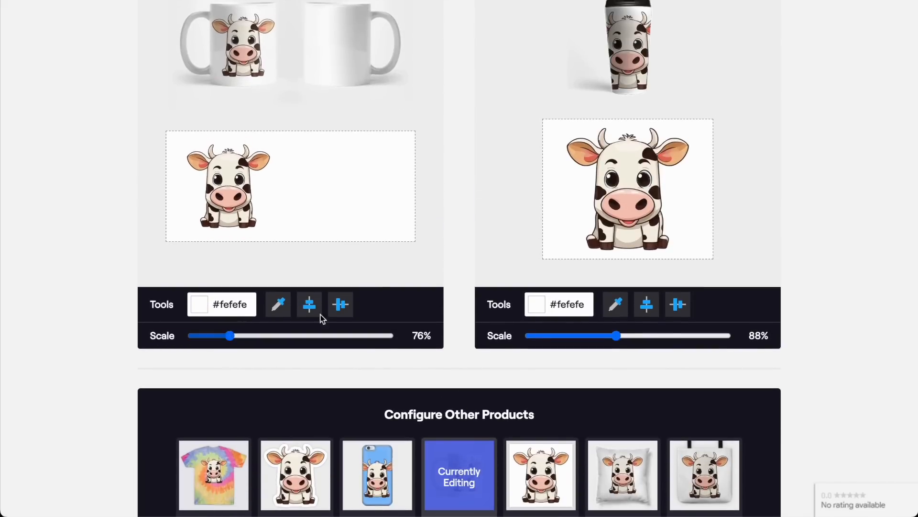
drag(616, 335, 605, 335)
- Set the travel mug's background color to blue #399af5
click(584, 301)
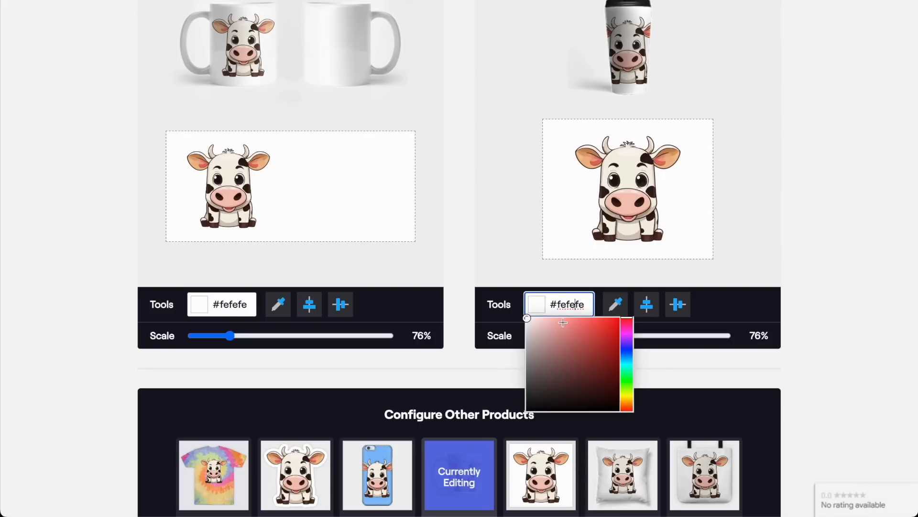
click(561, 325)
click(631, 357)
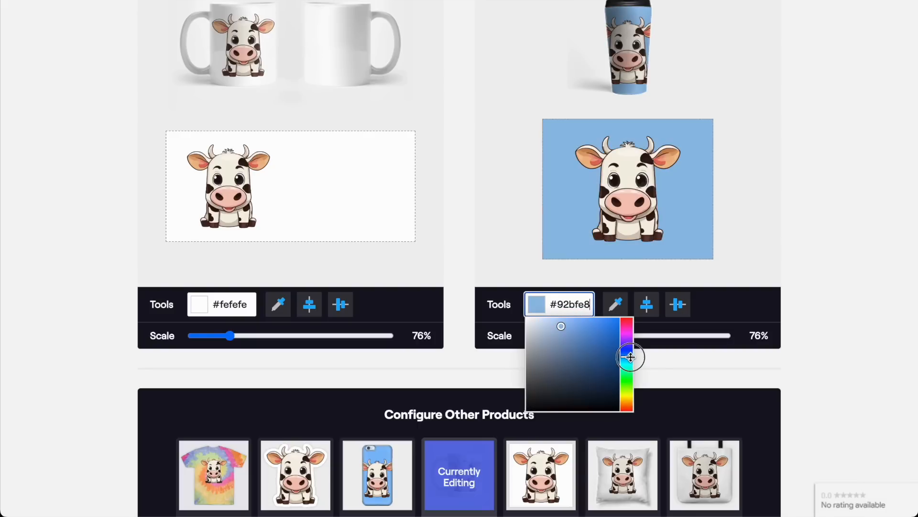
click(592, 318)
click(786, 211)
- Open the wall art configuration, choose the 5:6 aspect ratio, and set the background color to blue #64b0db
scroll(786, 212, down, 4)
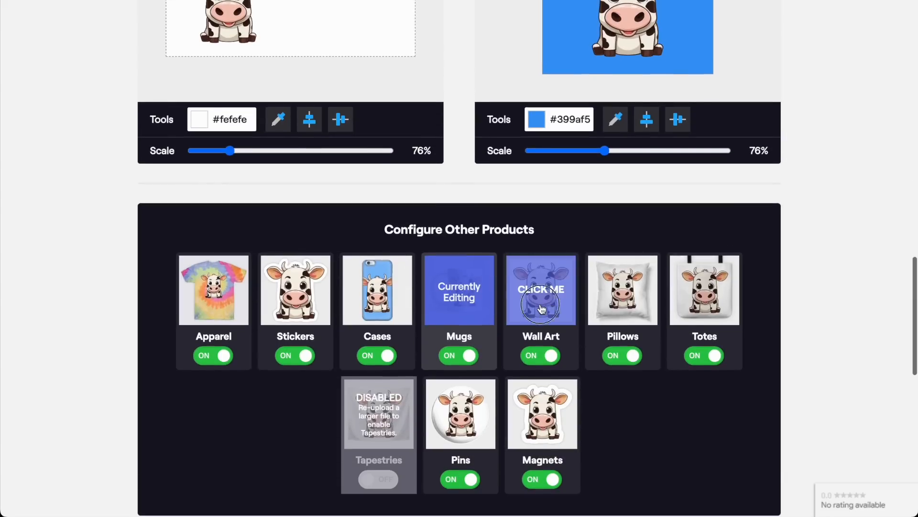
click(542, 309)
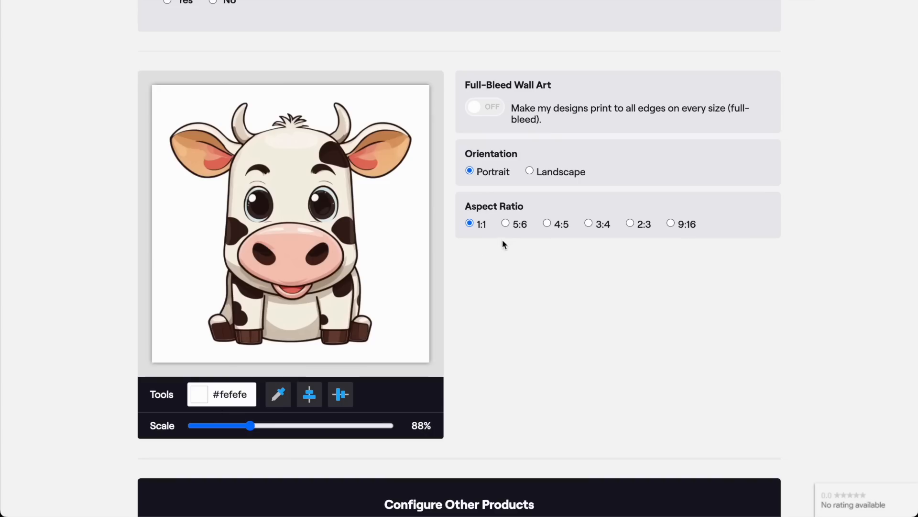
click(506, 223)
click(239, 394)
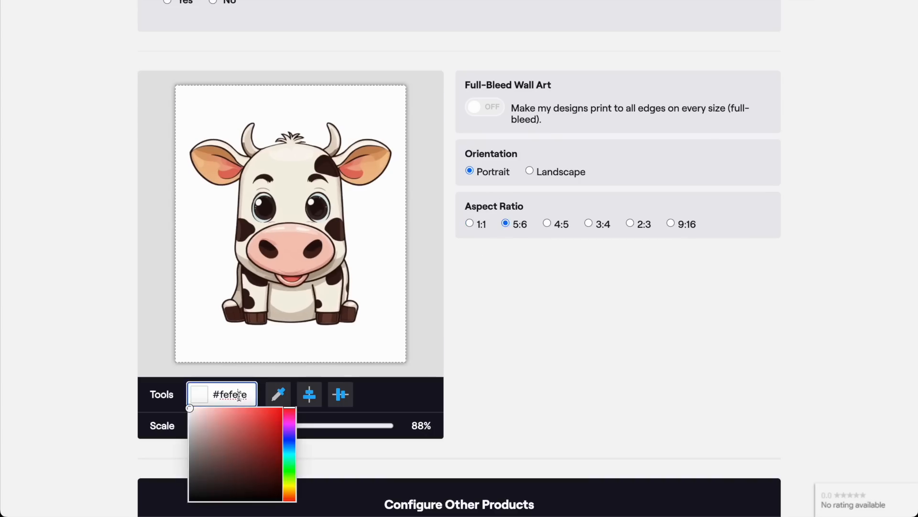
click(240, 421)
click(294, 442)
click(490, 383)
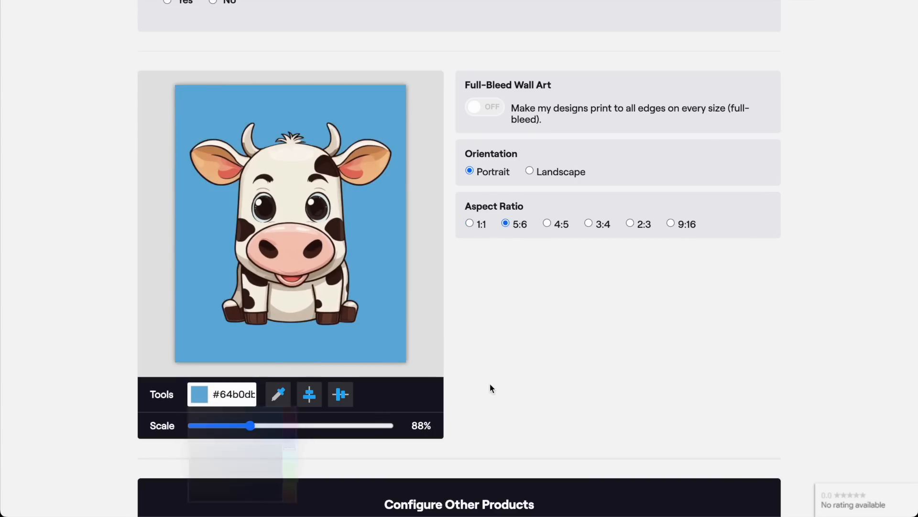
- Scale the wall art's cow artwork to 96% and choose the 1:1 aspect ratio
mouse_move(251, 425)
mouse_down()
mouse_move(266, 427)
mouse_move(256, 425)
mouse_up()
click(470, 225)
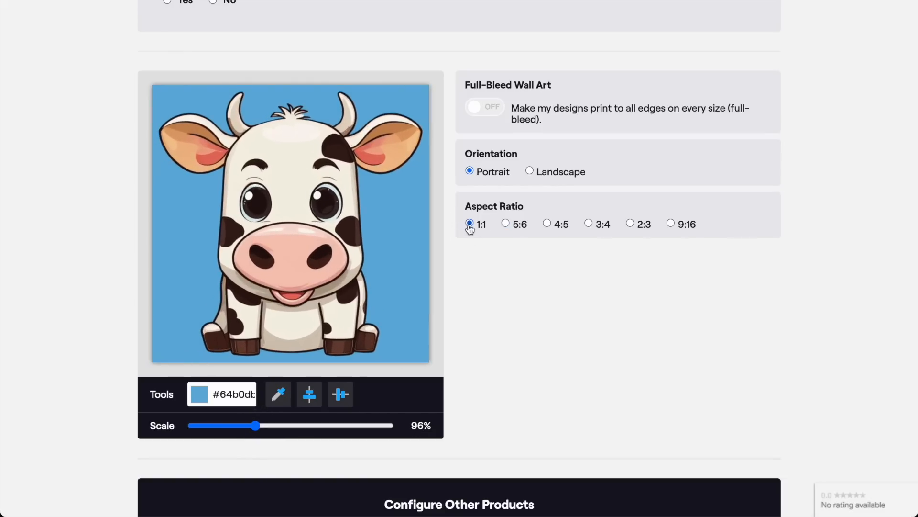
- Open the pillow configuration and change the pillow's background color to a deep blue
scroll(607, 340, down, 6)
click(621, 268)
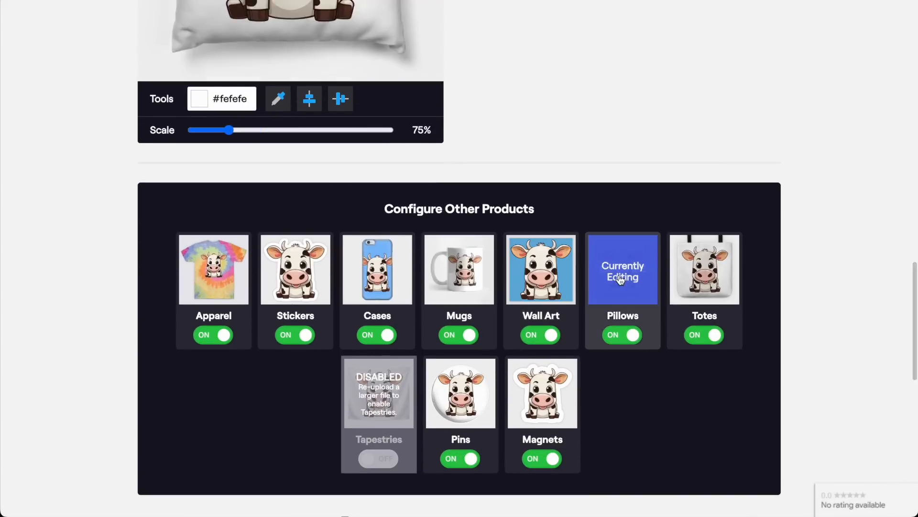
click(245, 308)
click(249, 325)
click(292, 357)
click(538, 221)
- Open the tote bag configuration and set the bag's background color to blue #2da7cf
scroll(542, 220, down, 3)
click(704, 375)
click(231, 204)
click(262, 237)
click(289, 253)
click(503, 141)
click(243, 211)
click(289, 263)
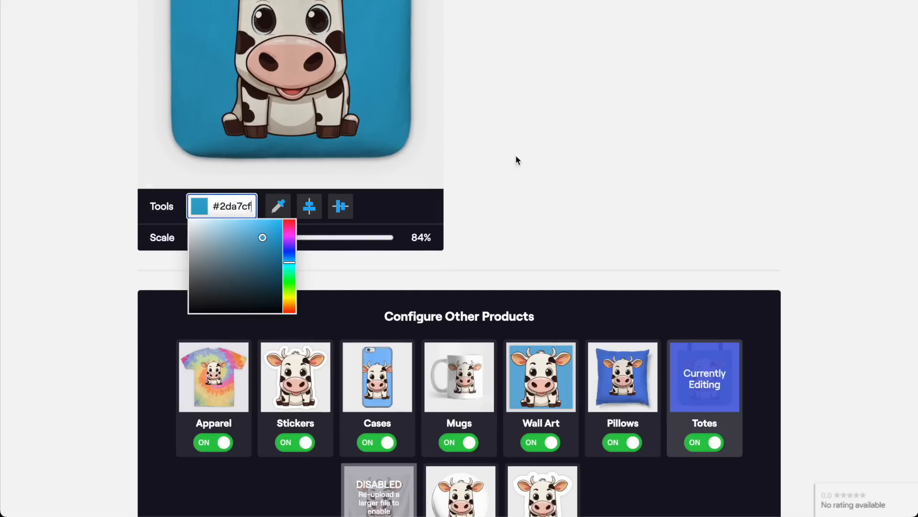
- Set the tote bag's background color to bright magenta #ff40f5
click(515, 160)
scroll(530, 151, up, 2)
scroll(530, 151, down, 4)
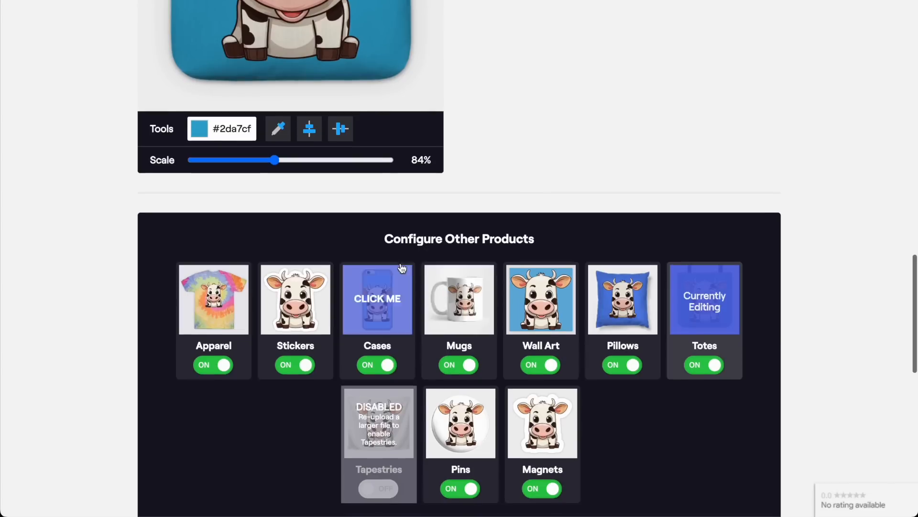
scroll(380, 272, up, 5)
click(234, 359)
click(289, 388)
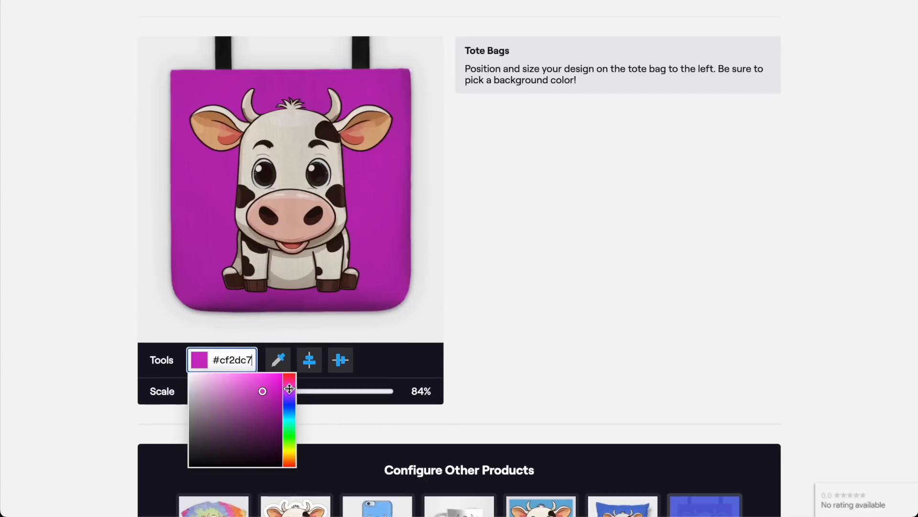
drag(264, 385, 262, 375)
click(513, 252)
scroll(513, 251, down, 7)
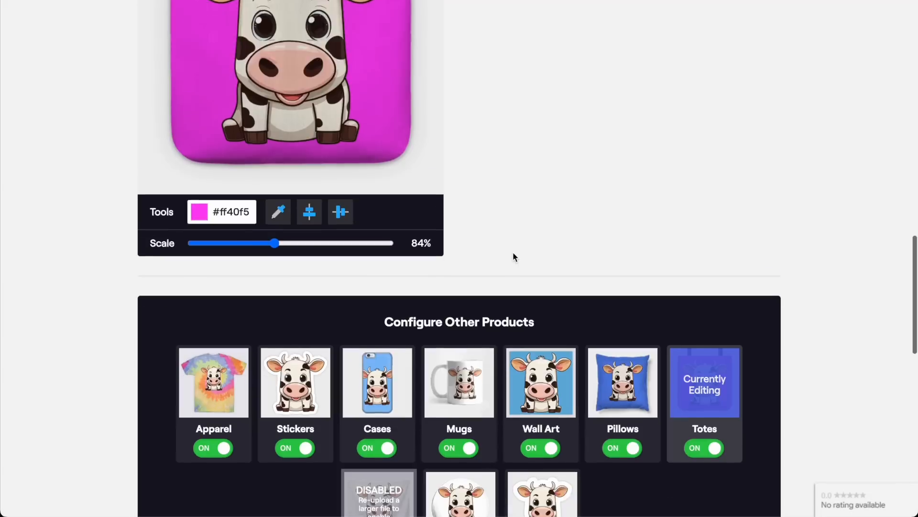
- Open the pins configuration and set the pin's background color to soft pink #e39191
click(443, 407)
scroll(335, 407, up, 7)
click(229, 446)
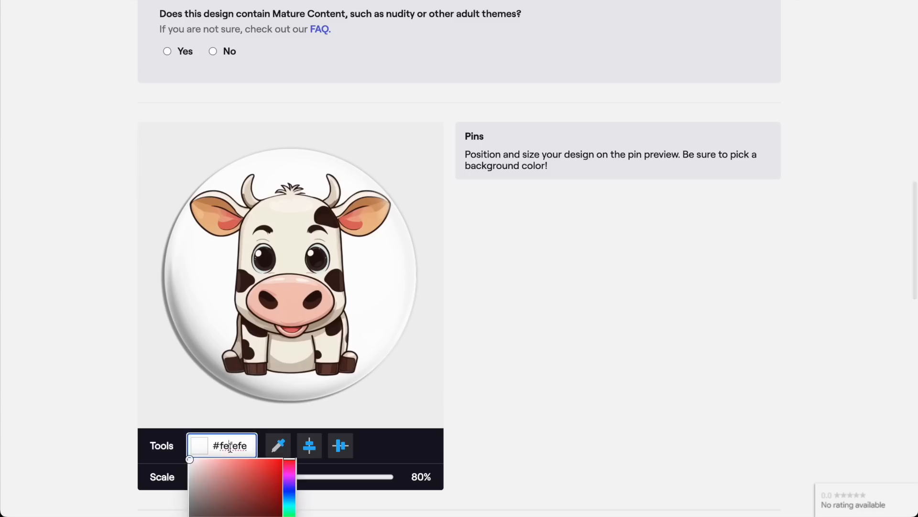
click(222, 468)
click(572, 322)
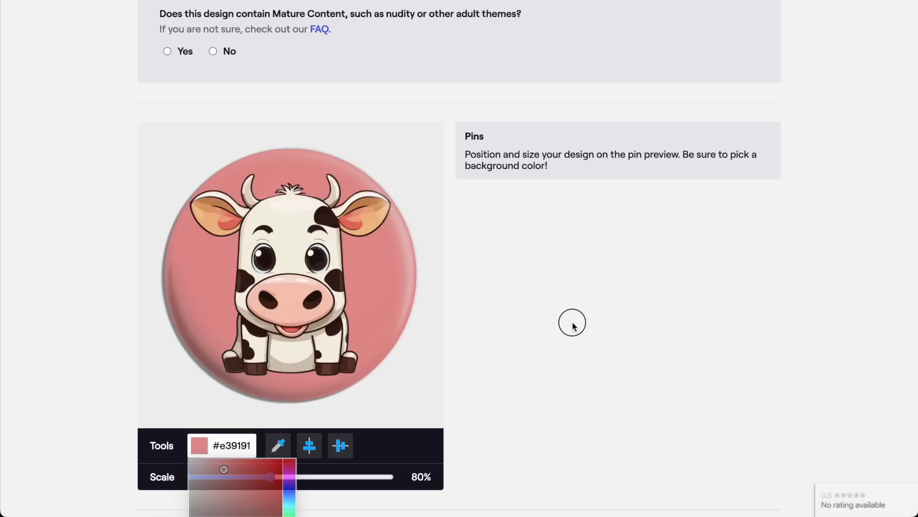
scroll(572, 322, down, 7)
- Open the magnets configuration and set the magnet layout to Die-cut design only
click(554, 386)
scroll(552, 385, up, 2)
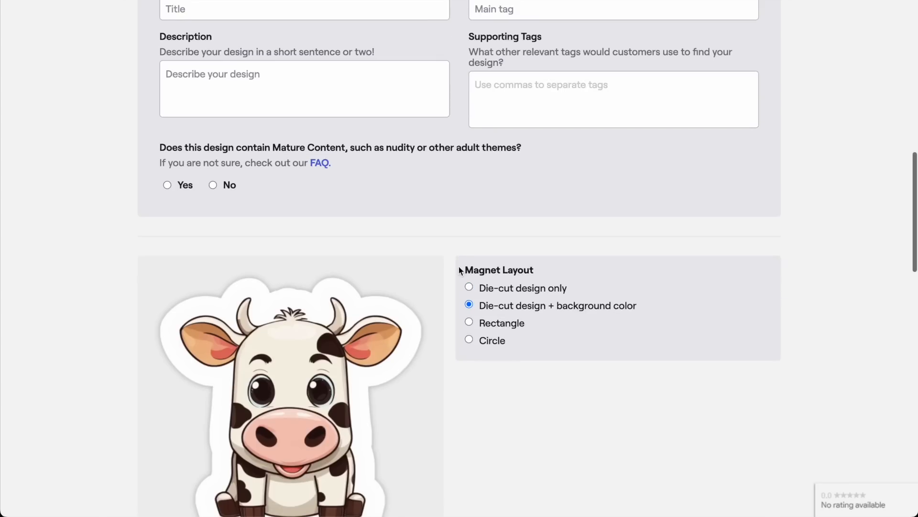
click(470, 288)
- Answer No to the mature content question and try to publish the design
scroll(353, 286, up, 7)
click(206, 343)
click(366, 215)
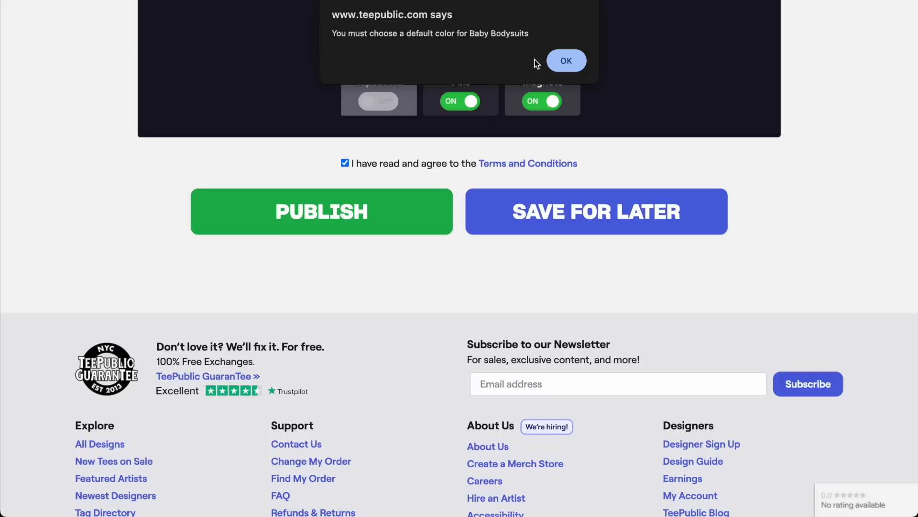
click(566, 61)
- Return to the apparel configuration and set the Baby Bodysuit's default color to Black
scroll(475, 222, up, 10)
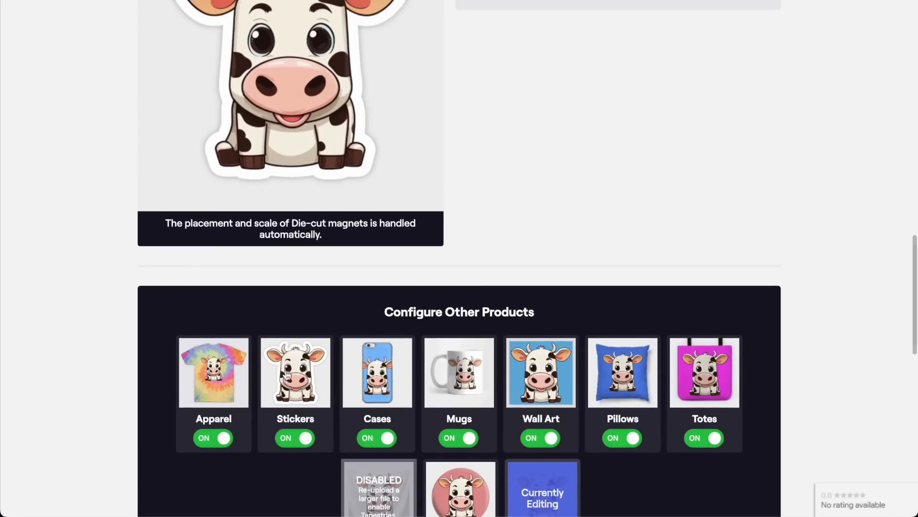
click(214, 372)
scroll(591, 260, up, 6)
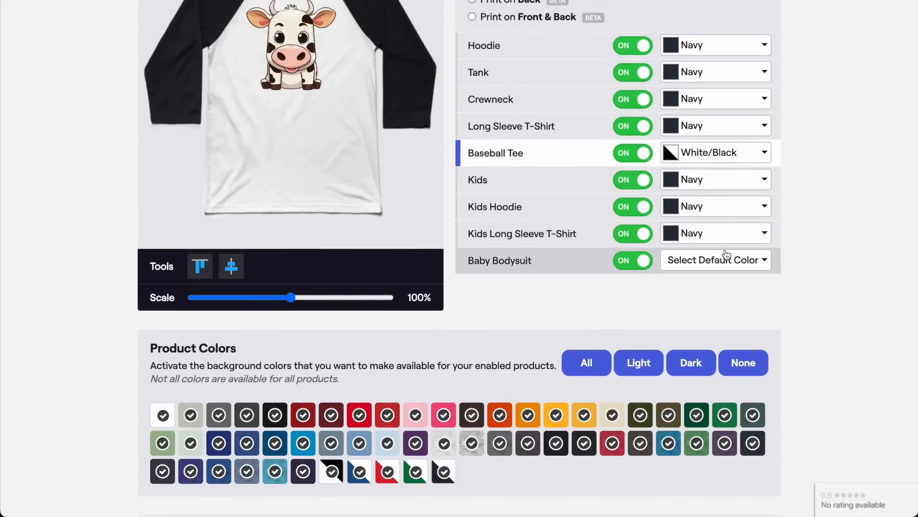
click(727, 258)
click(699, 308)
- Publish the cow design and review its product page
scroll(490, 302, down, 5)
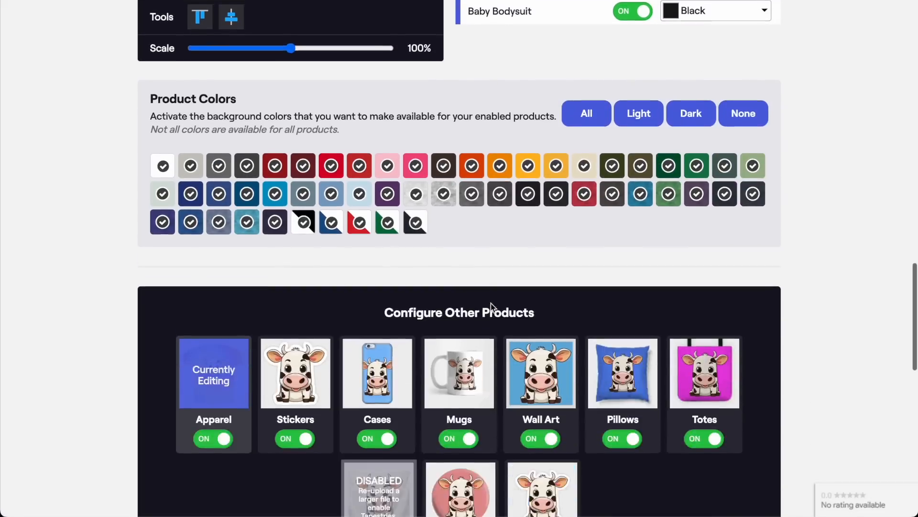
scroll(491, 303, down, 6)
click(326, 388)
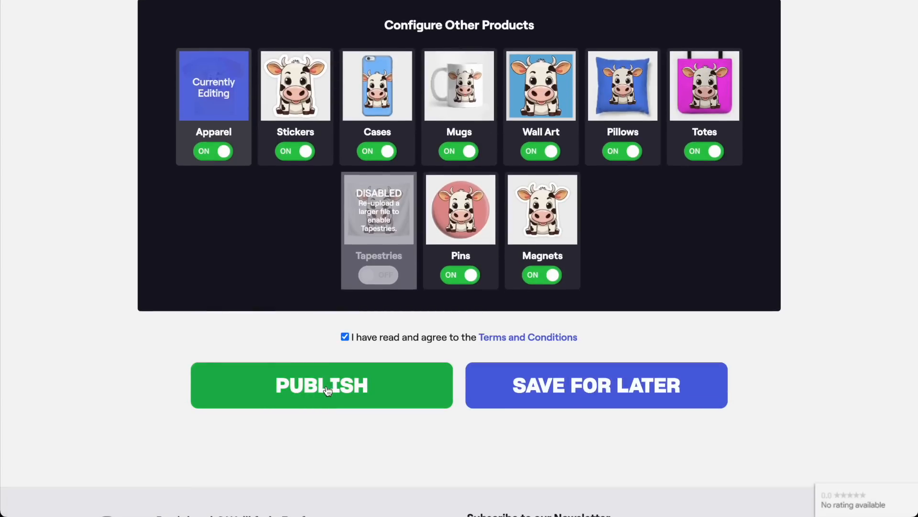
click(327, 390)
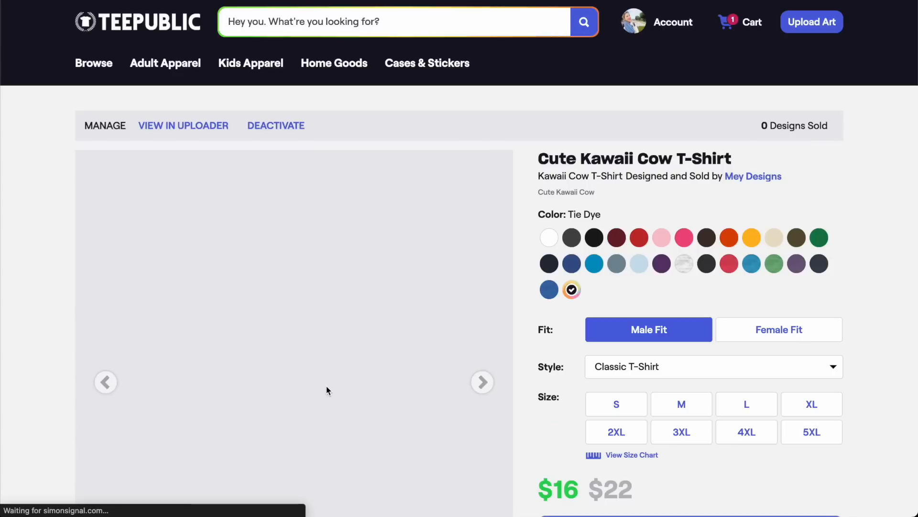
scroll(486, 283, down, 3)
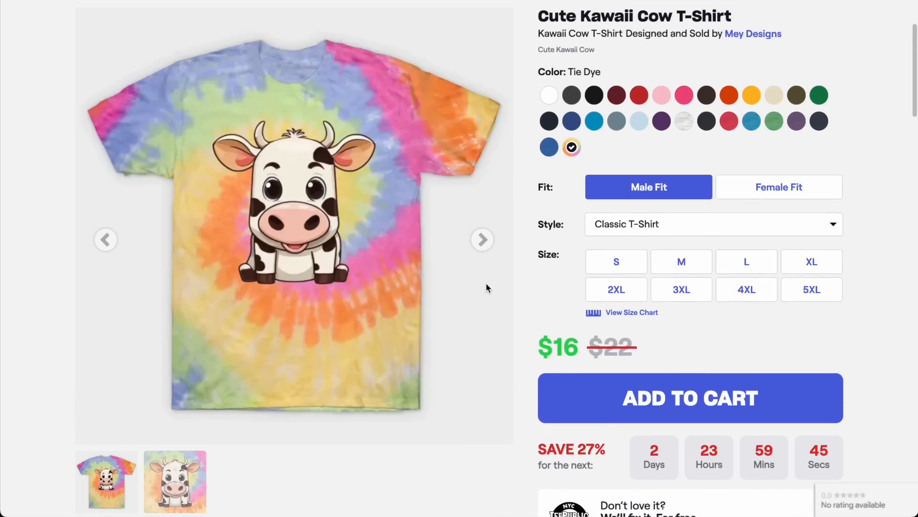
scroll(486, 286, up, 3)
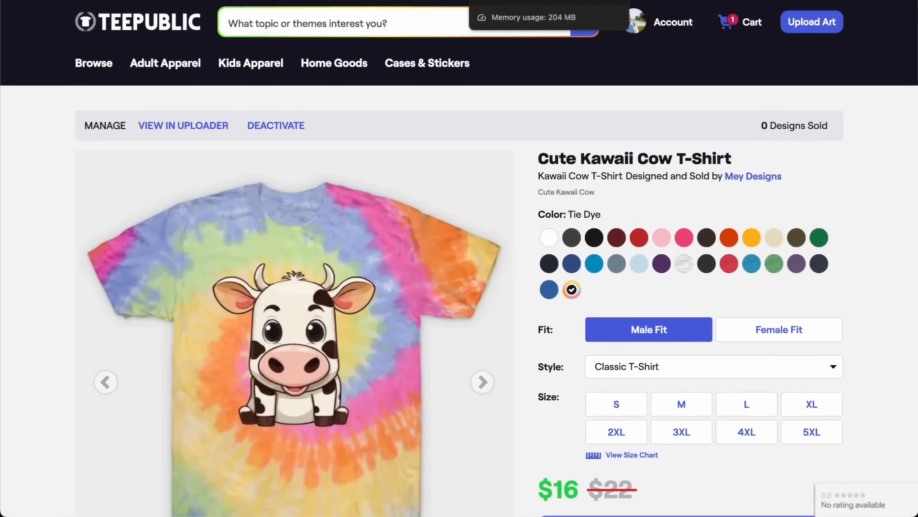
- Switch to the Canva design and look through its pages of animal illustrations
click(495, 1)
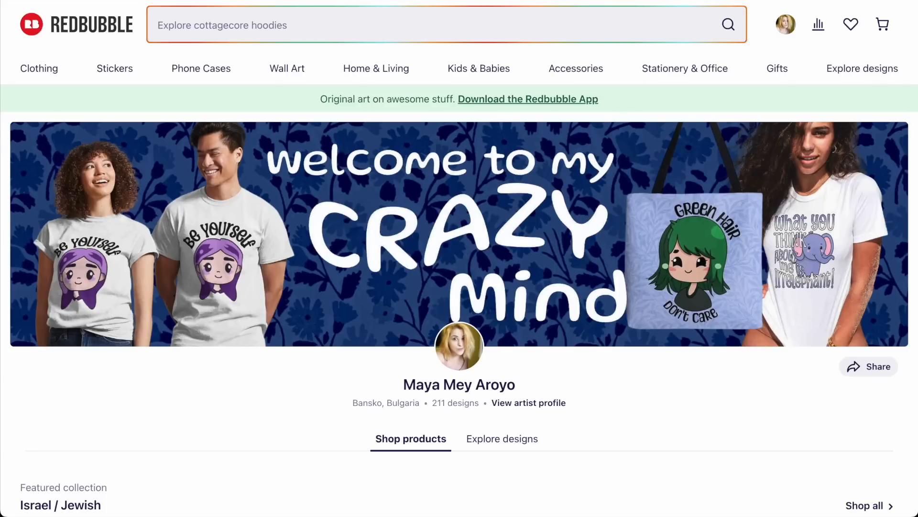
click(503, 1)
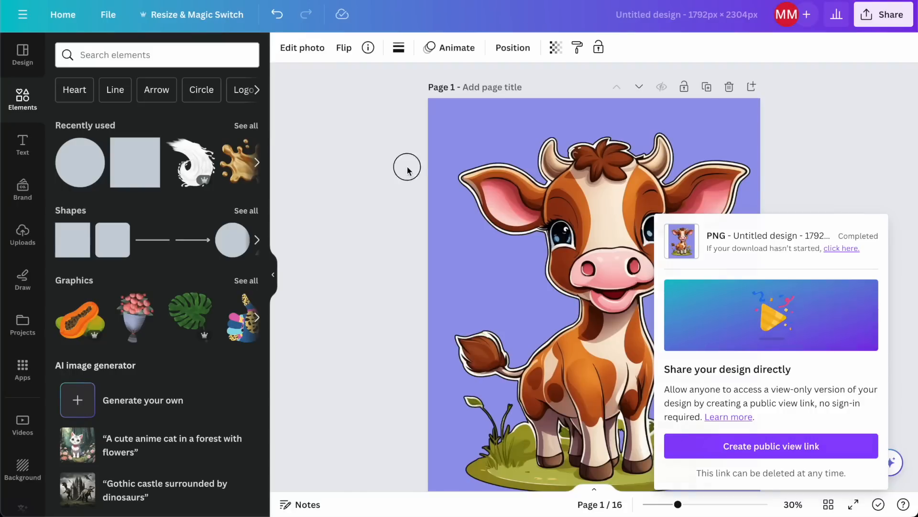
click(408, 168)
scroll(407, 169, down, 20)
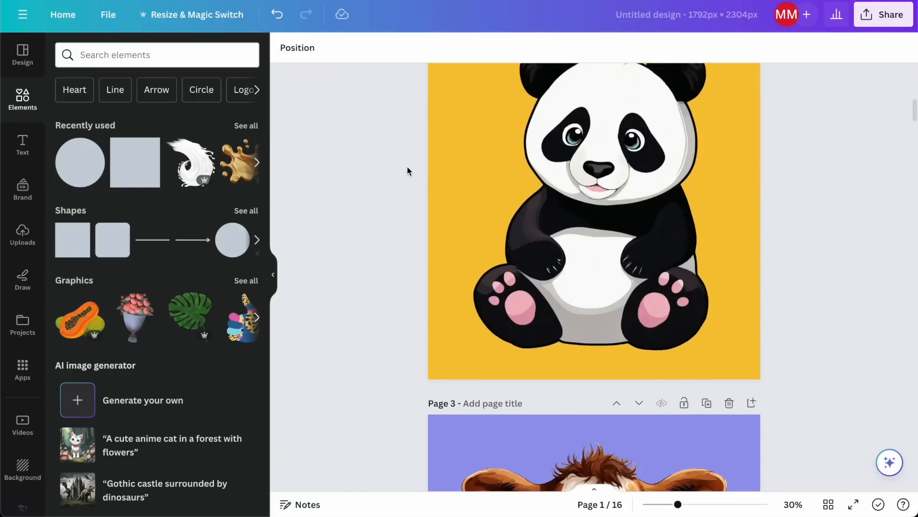
scroll(406, 166, down, 10)
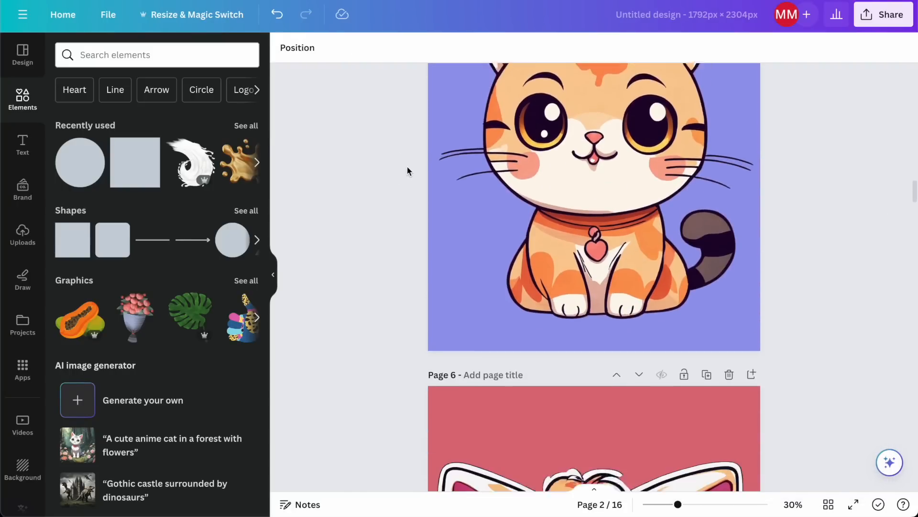
ctrl+scroll(406, 166, down, 3)
scroll(407, 168, down, 10)
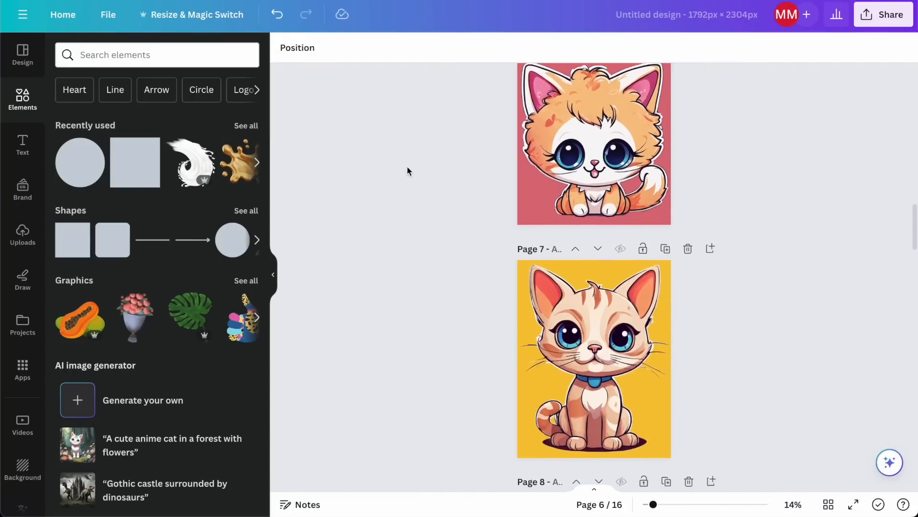
scroll(407, 169, down, 13)
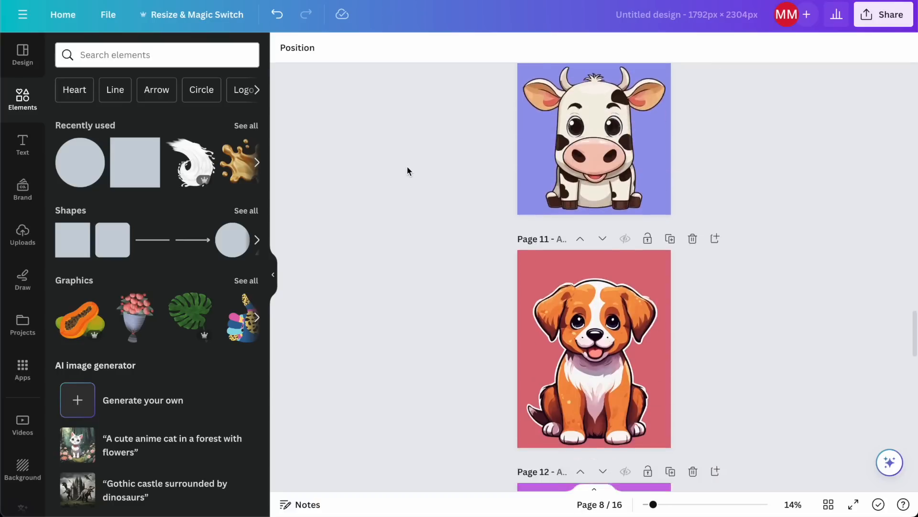
scroll(407, 168, down, 10)
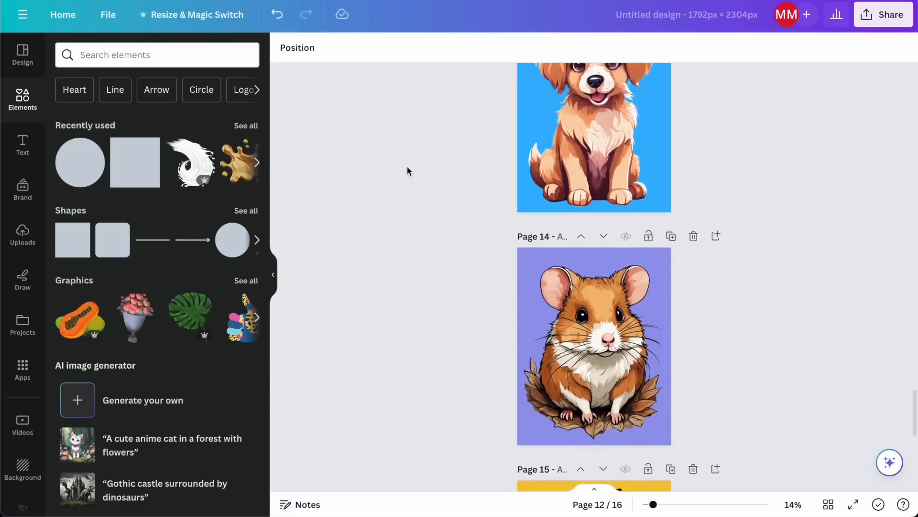
scroll(407, 168, down, 2)
scroll(407, 169, up, 12)
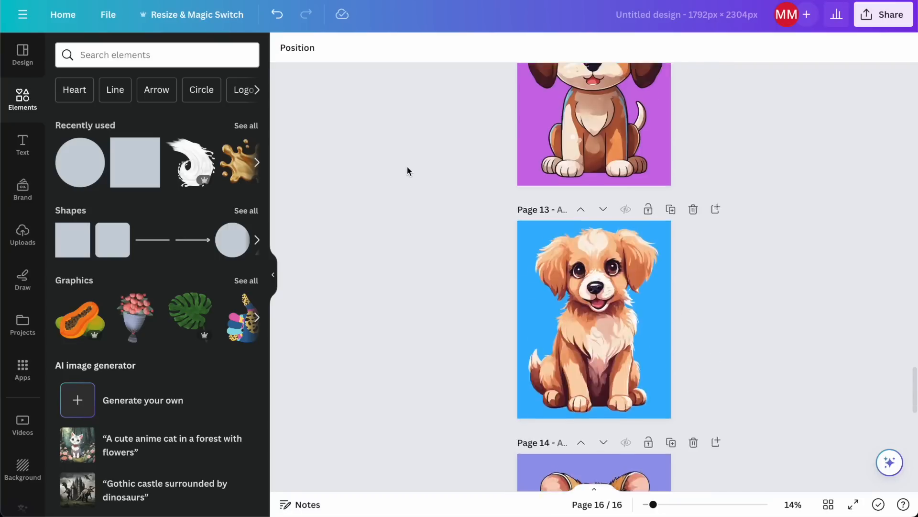
scroll(407, 172, down, 5)
scroll(408, 181, up, 8)
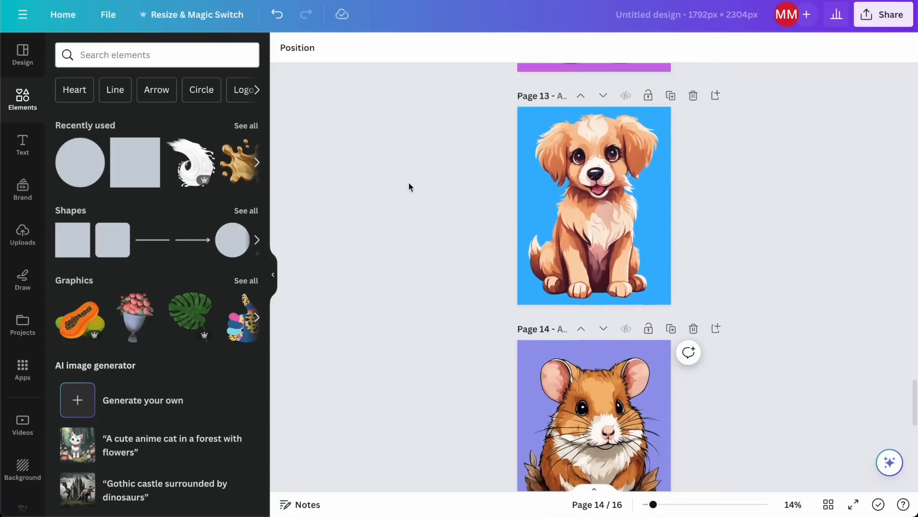
scroll(577, 213, down, 8)
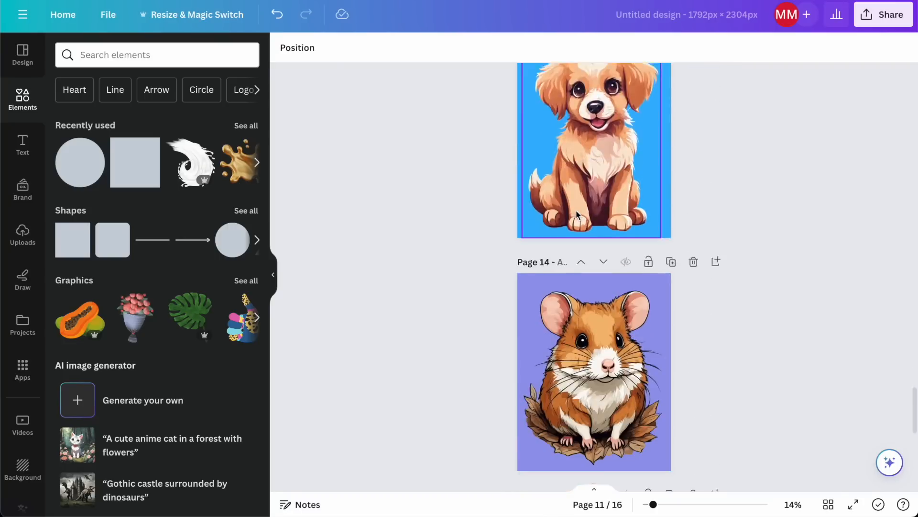
- Move the yellow puppy page up so that it follows the red puppy page as page 12
click(581, 98)
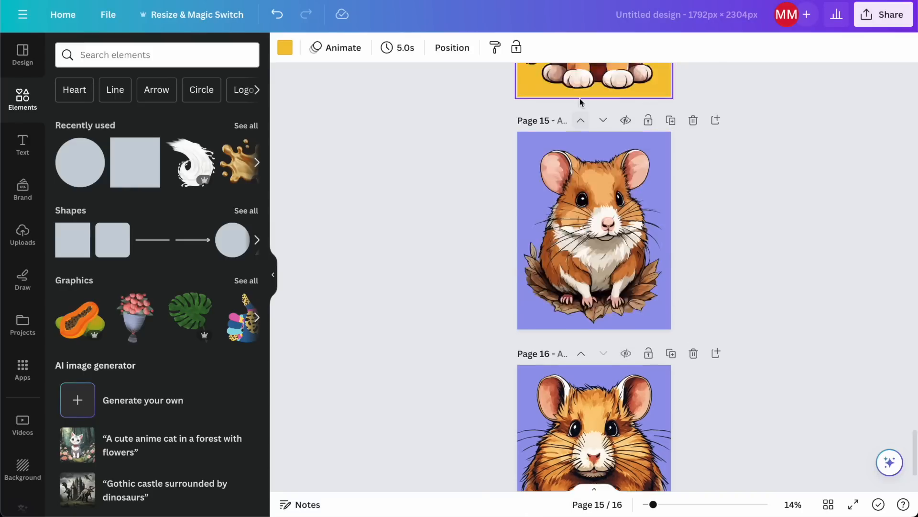
click(580, 97)
click(581, 98)
scroll(522, 197, up, 3)
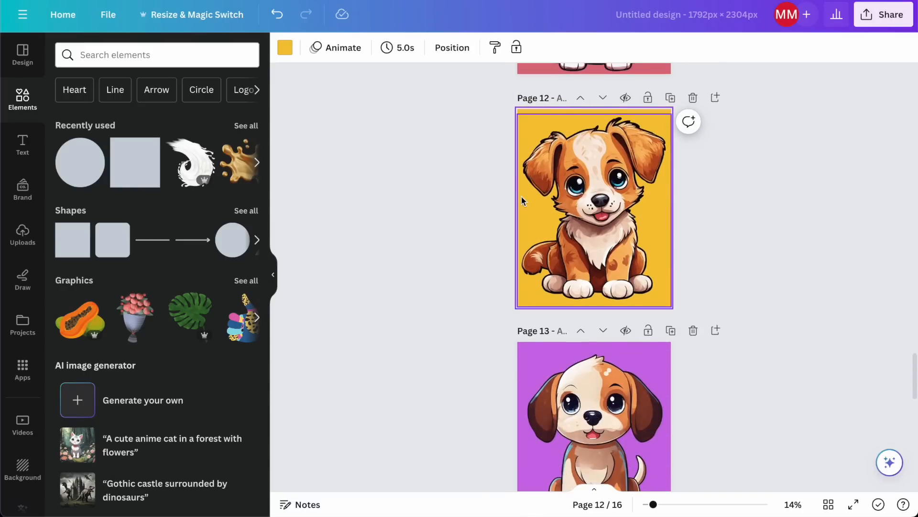
scroll(644, 234, down, 1)
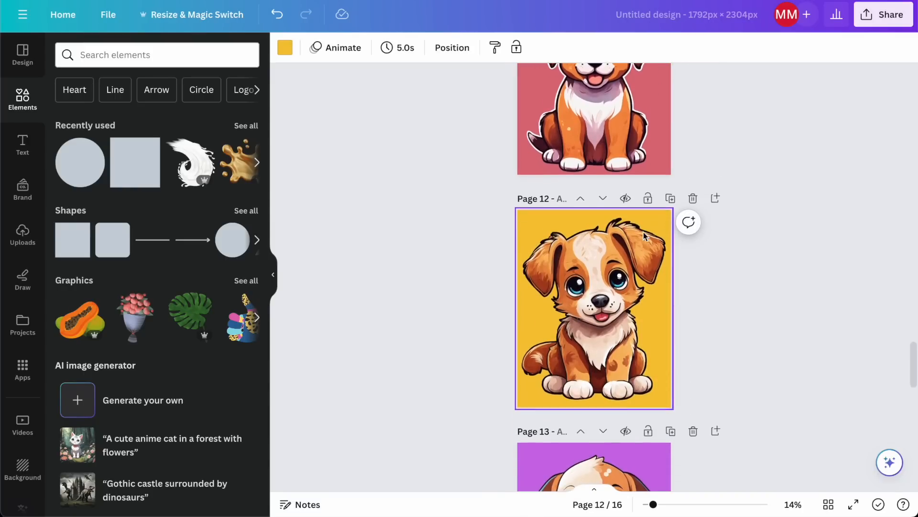
- Duplicate the yellow puppy page and paste the puppy image from page 11 onto the duplicate
click(670, 199)
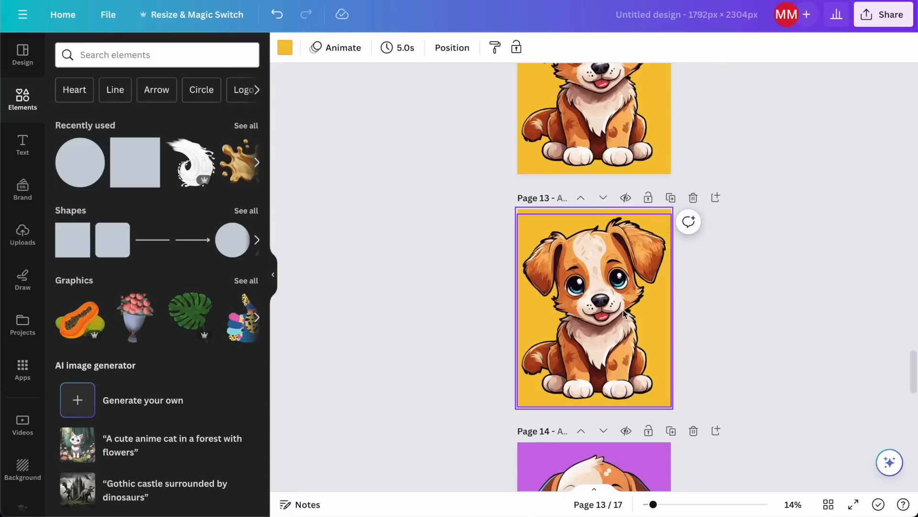
scroll(613, 286, up, 6)
click(613, 285)
scroll(613, 286, down, 3)
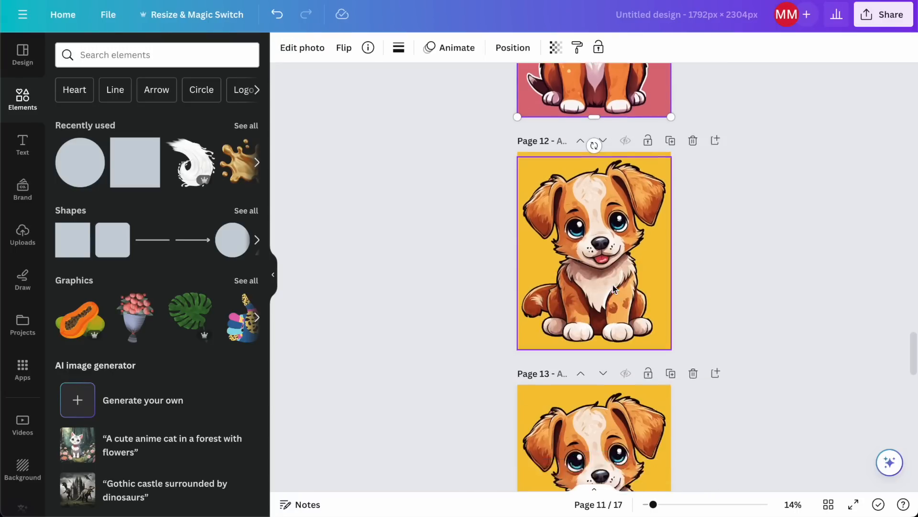
scroll(613, 285, down, 1)
scroll(614, 390, down, 2)
key(super+v)
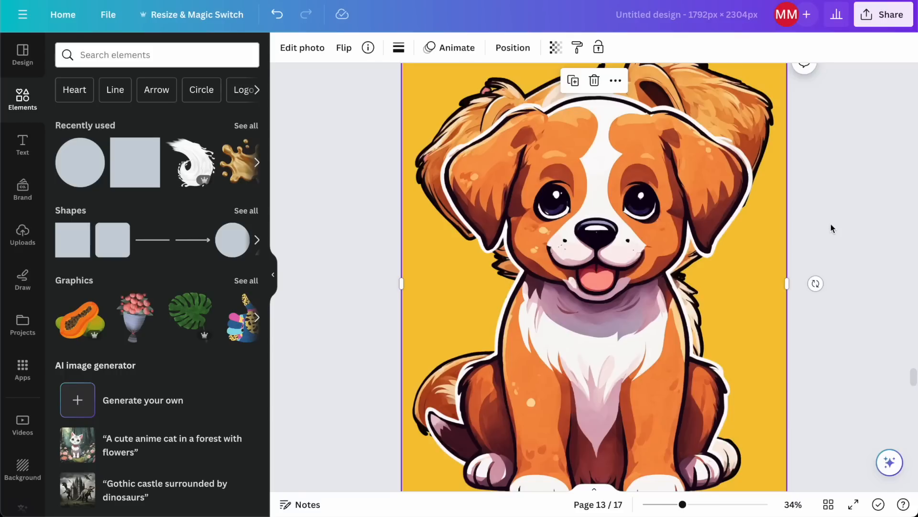
- Shrink the pasted puppy slightly and position it overhanging the upper-right corner of page 13
scroll(831, 225, down, 3)
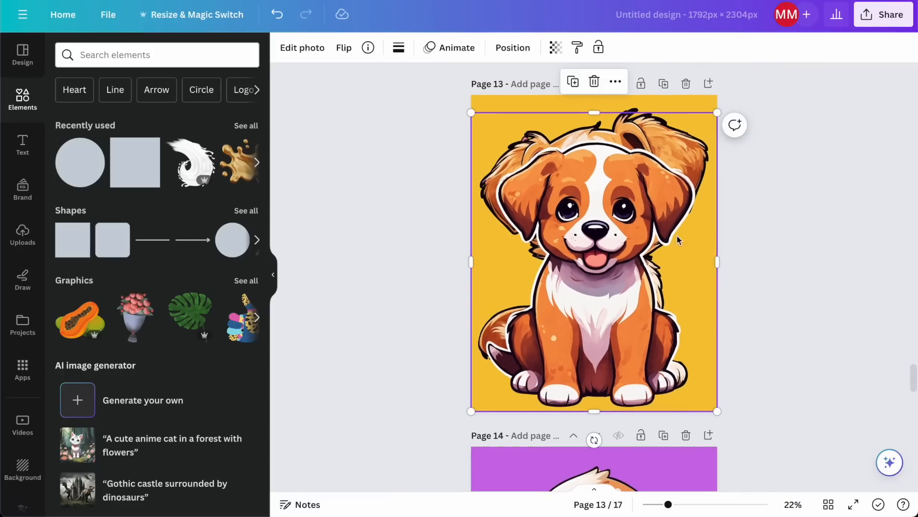
drag(584, 293, 702, 163)
drag(699, 202, 708, 163)
drag(594, 245, 621, 211)
mouse_move(699, 166)
mouse_down()
mouse_move(679, 190)
mouse_move(692, 181)
mouse_up()
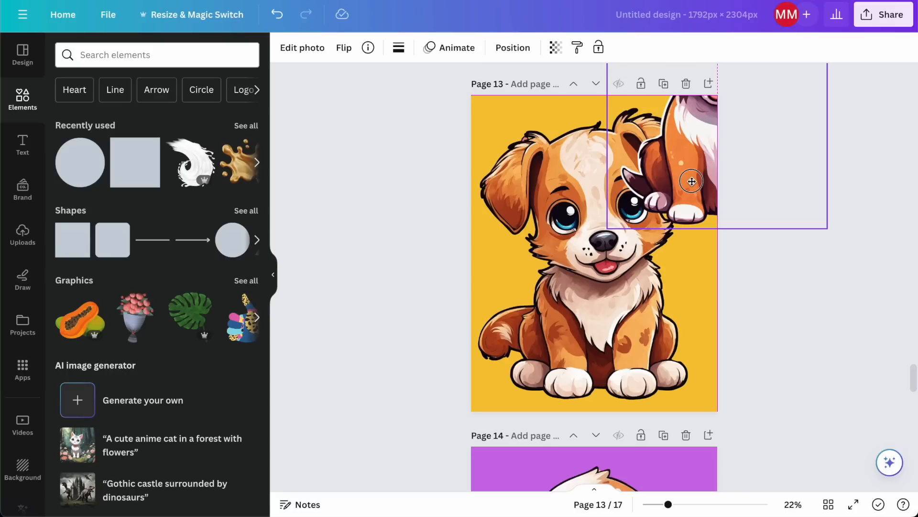
- Copy the corner puppy to the page's upper-left corner, then copy the pair to the lower two corners
drag(691, 181, 457, 183)
shift+click(681, 151)
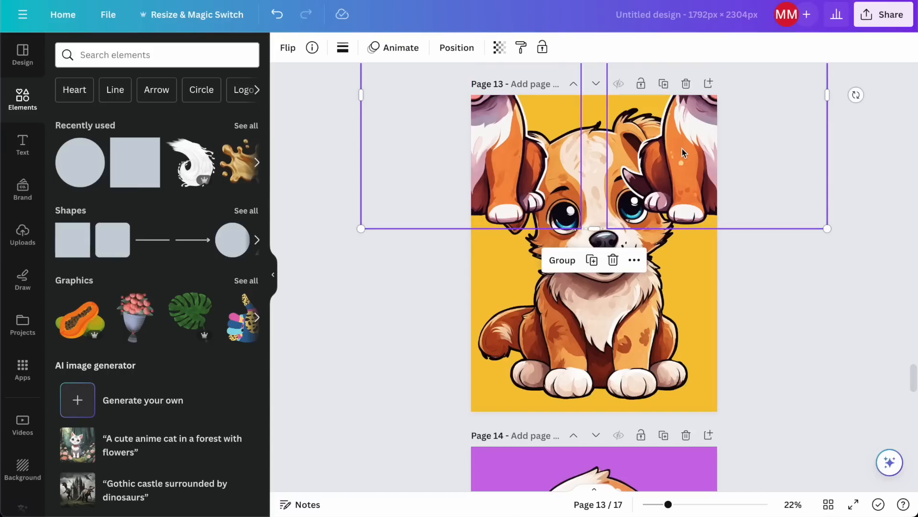
drag(682, 148, 700, 401)
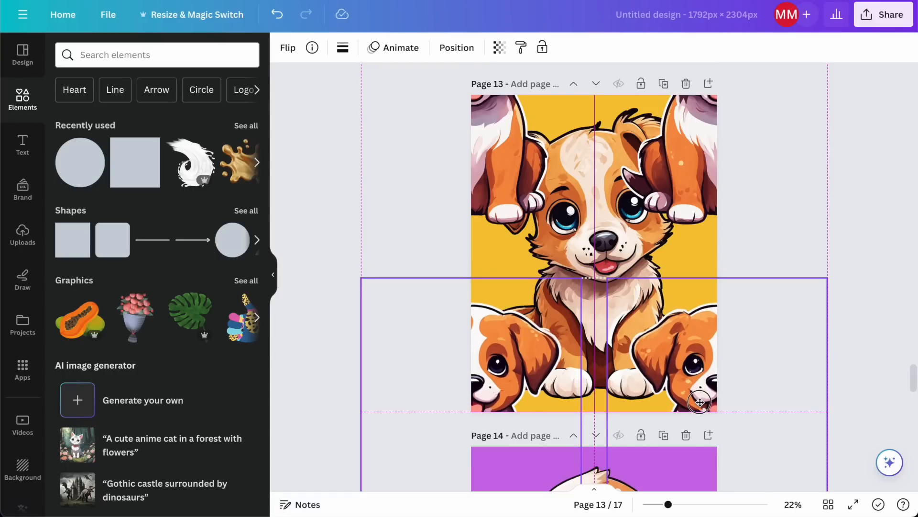
drag(700, 402, 700, 402)
click(594, 241)
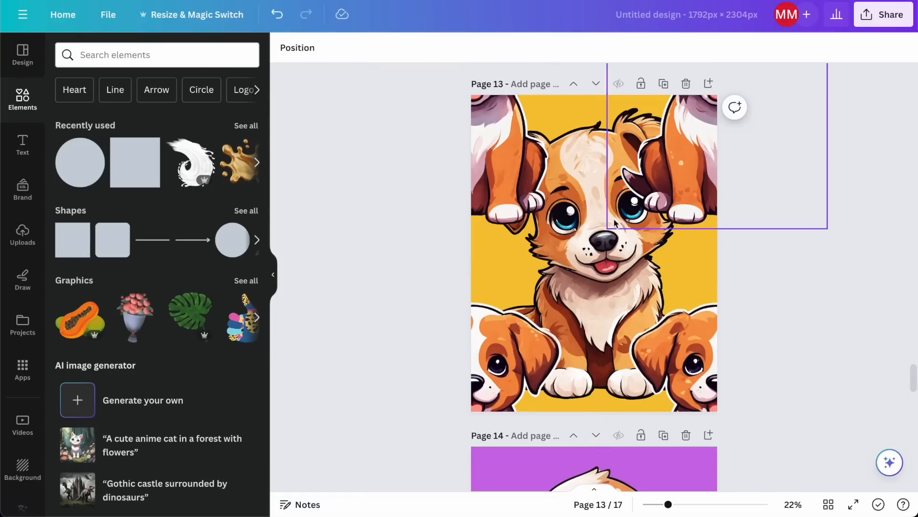
- Shrink and recentre the middle puppy on page 13, then send the two upper corner puppies to the back
drag(717, 103, 625, 219)
drag(575, 279, 621, 223)
click(520, 154)
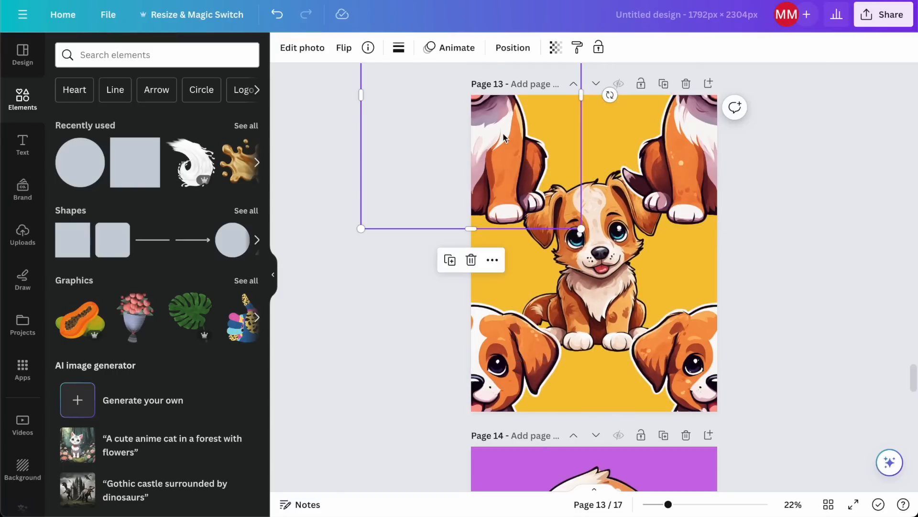
shift+click(690, 141)
click(456, 48)
click(196, 105)
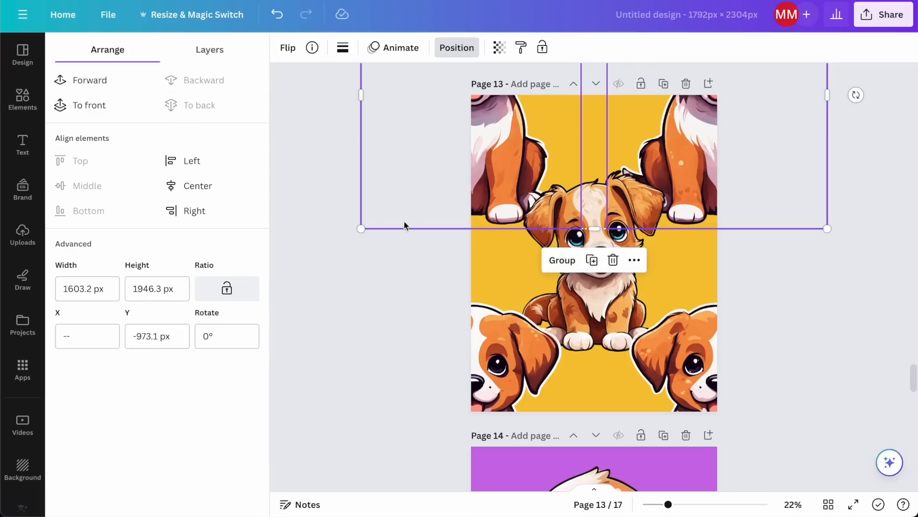
click(376, 316)
- Enlarge the central puppy on page 13 until it overlaps the upper corner puppies, and recentre it
click(617, 268)
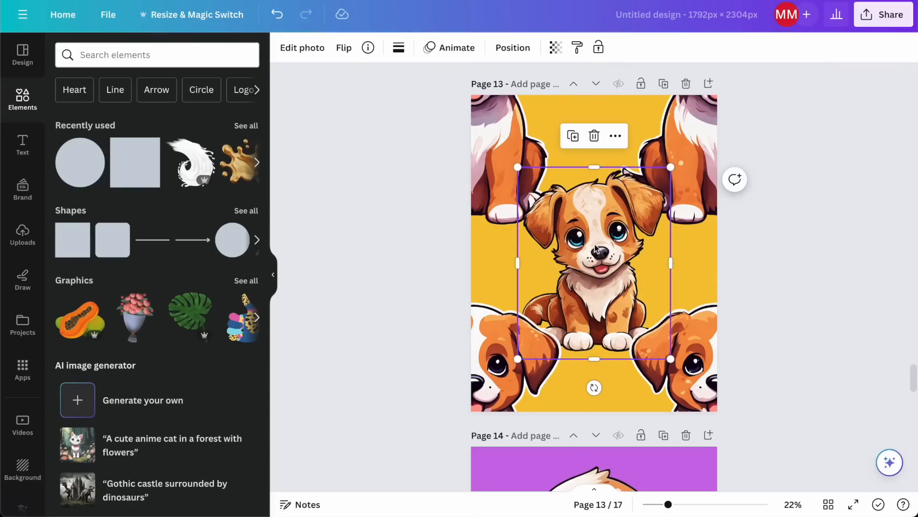
drag(676, 167, 720, 111)
drag(643, 216, 623, 232)
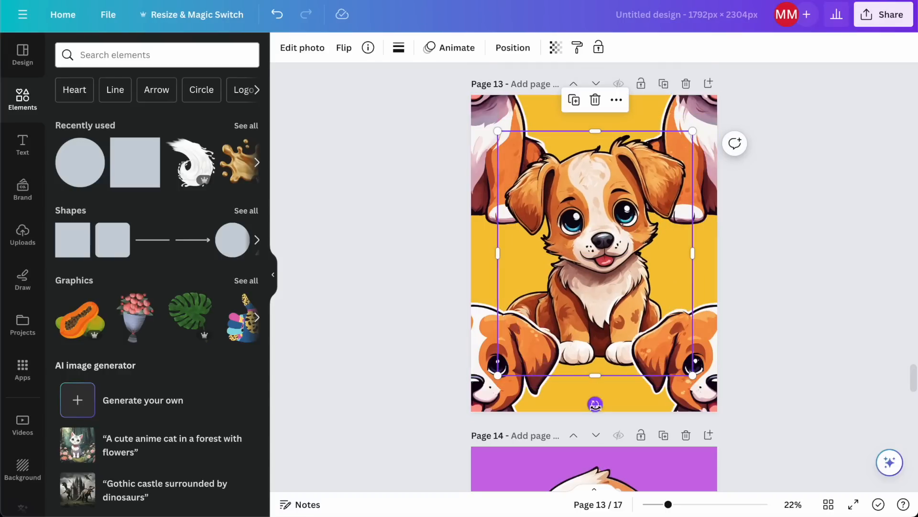
click(780, 195)
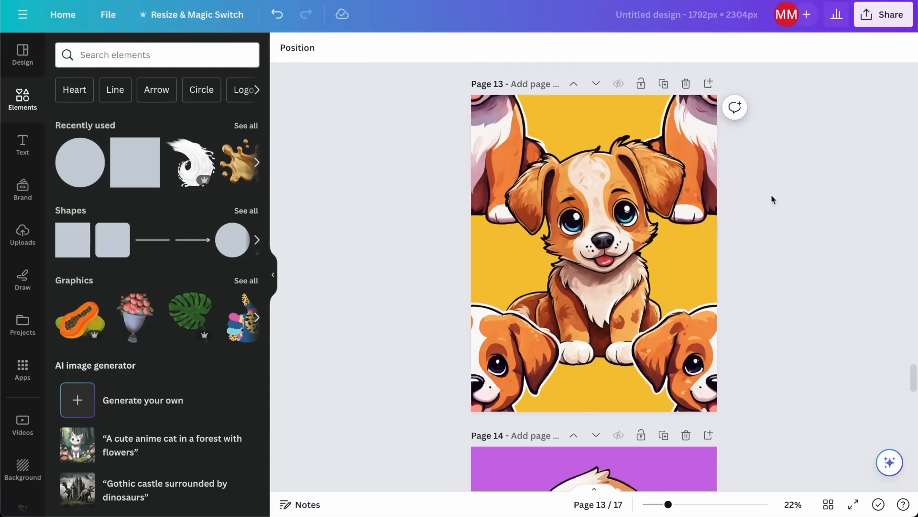
- Tilt the central puppy on page 13 clockwise
click(596, 240)
drag(595, 405, 546, 400)
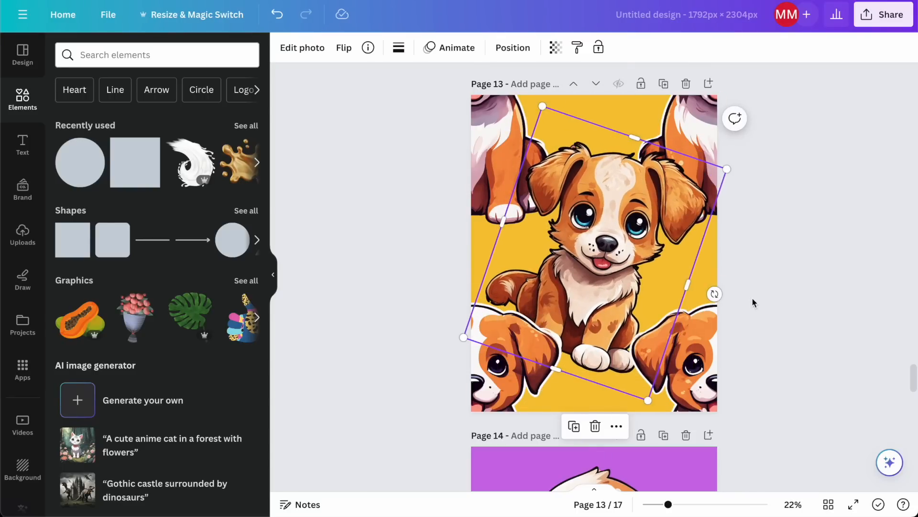
click(752, 297)
- Duplicate page 13, then flip the central puppy horizontally on the copy and rotate it to -15°
click(664, 85)
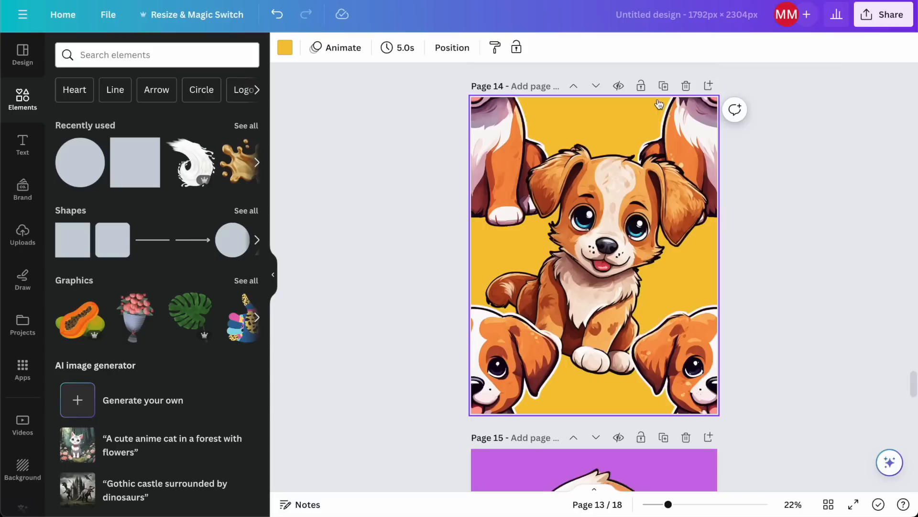
click(708, 309)
mouse_move(714, 294)
mouse_down()
mouse_move(702, 218)
mouse_move(716, 299)
mouse_up()
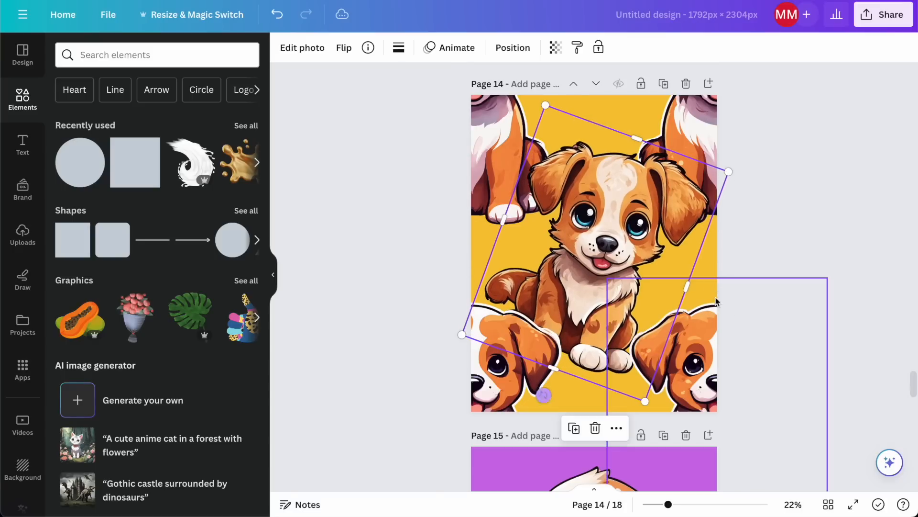
click(344, 48)
click(354, 80)
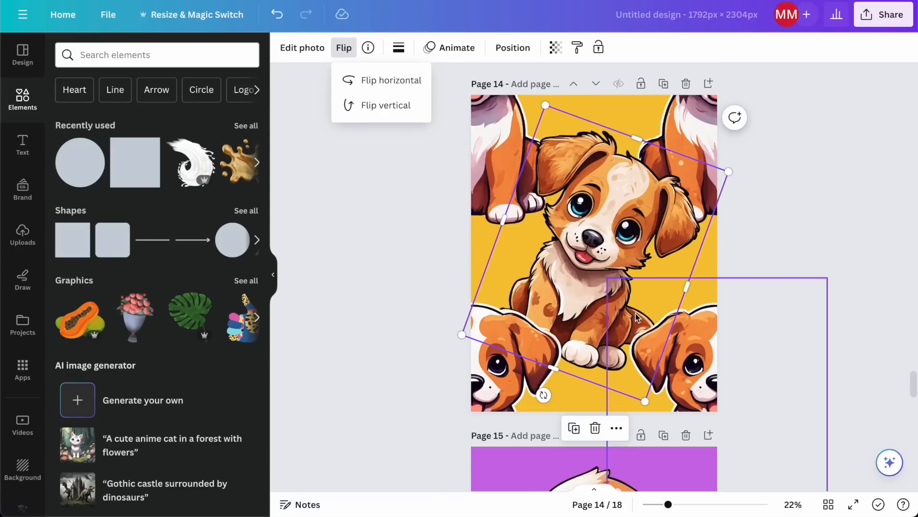
drag(569, 394, 627, 385)
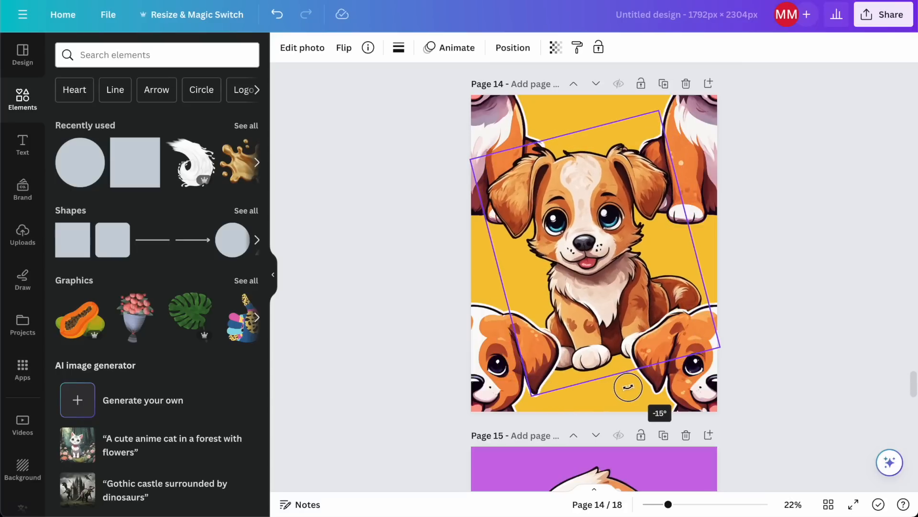
click(748, 211)
- Replace the yellow background of pages 13 and 14 with a more saturated version of the violet-blue #9699ed
click(602, 108)
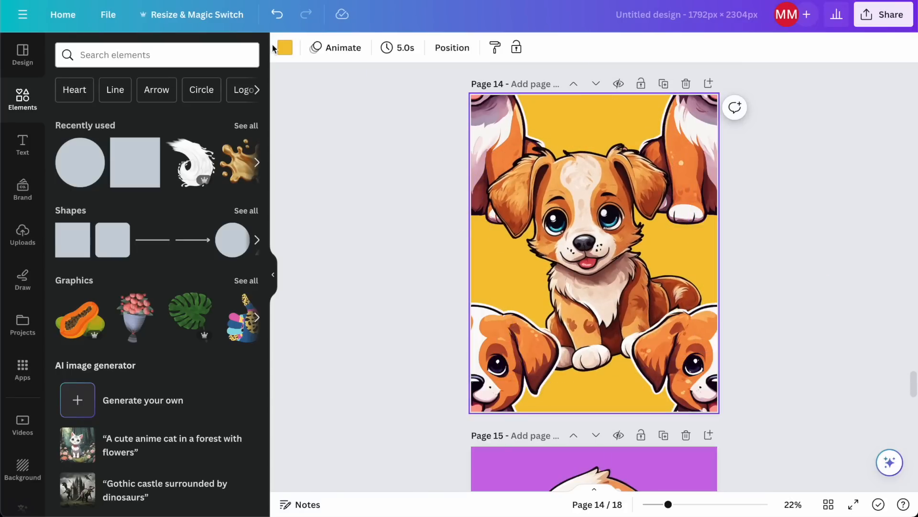
click(286, 47)
click(175, 125)
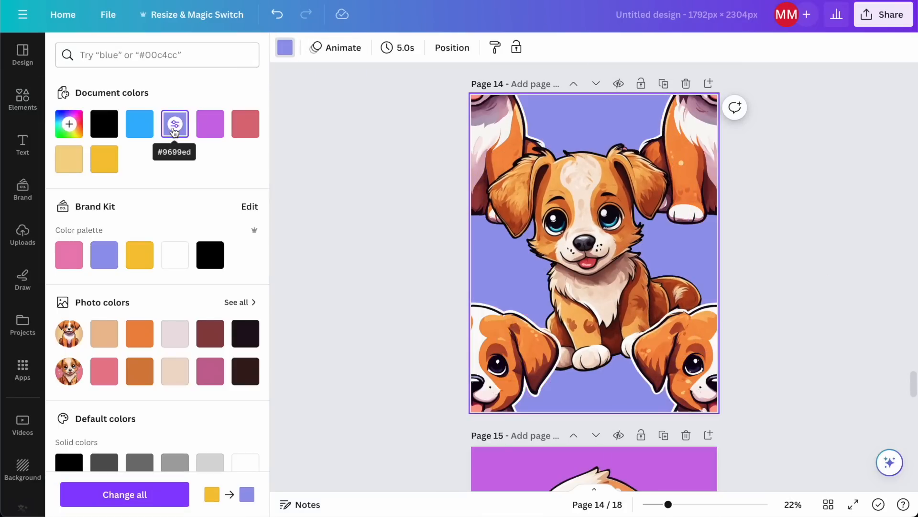
click(139, 137)
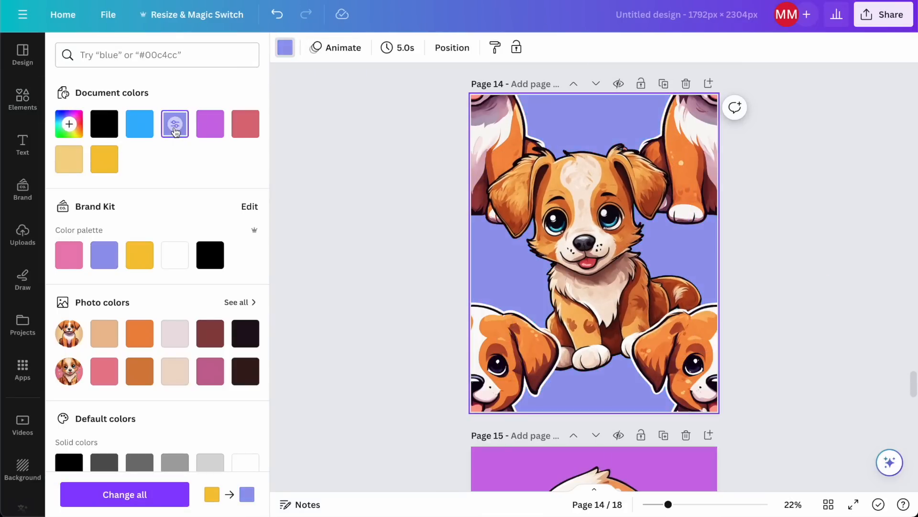
click(72, 124)
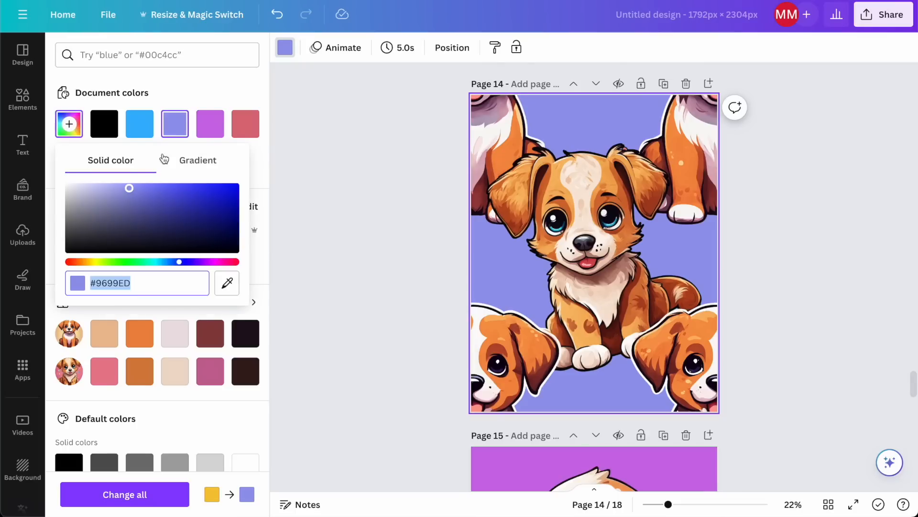
click(154, 183)
click(372, 140)
click(373, 140)
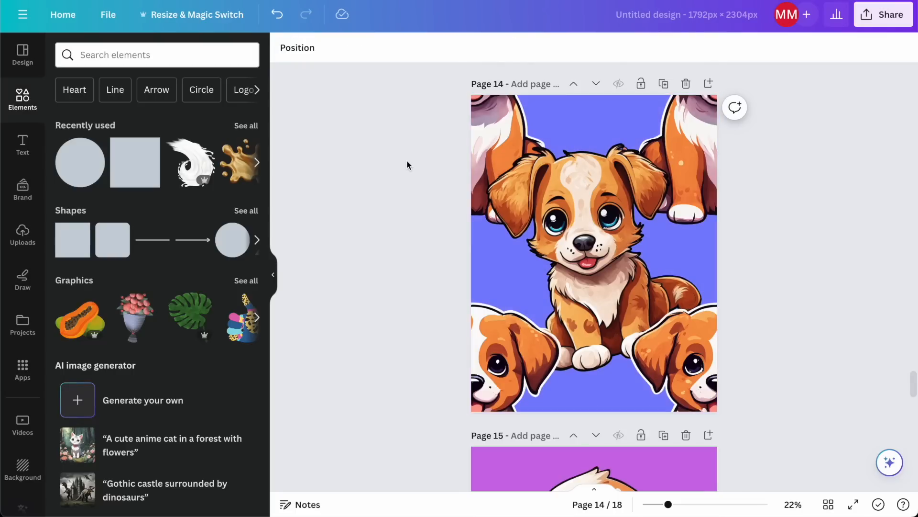
- Check the two recoloured puppy pages, then set the download file type to JPG
scroll(564, 174, up, 5)
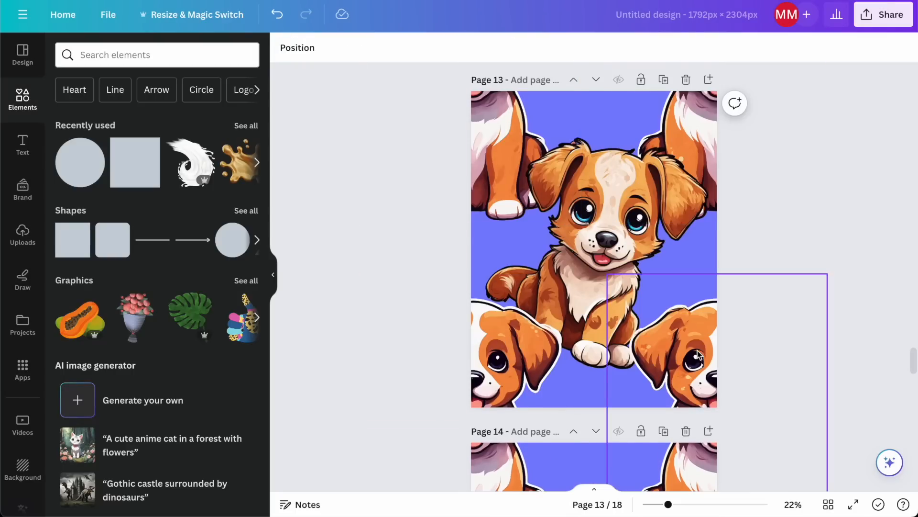
scroll(697, 350, down, 5)
scroll(593, 258, up, 5)
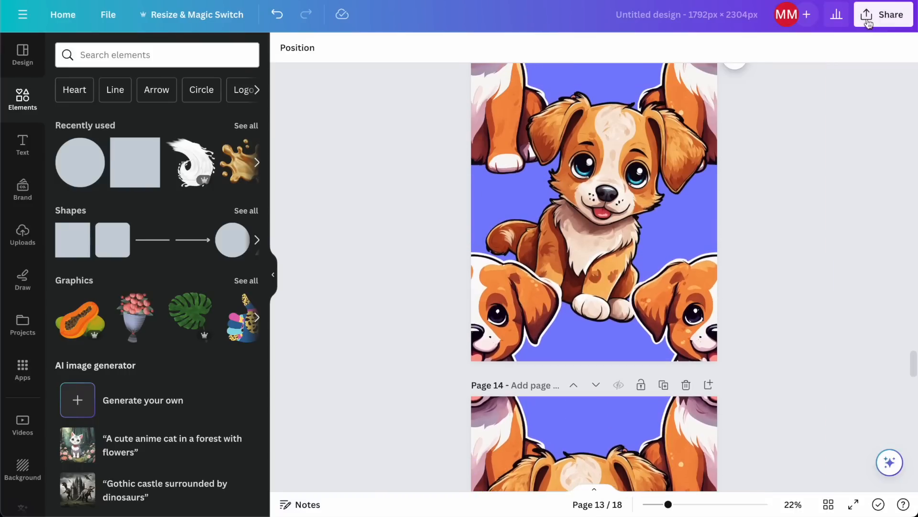
click(872, 21)
click(747, 328)
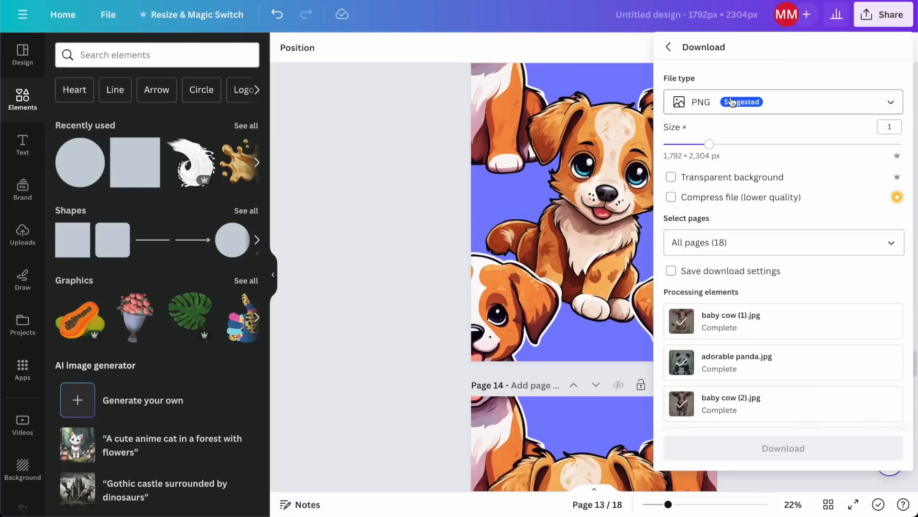
click(717, 106)
click(713, 143)
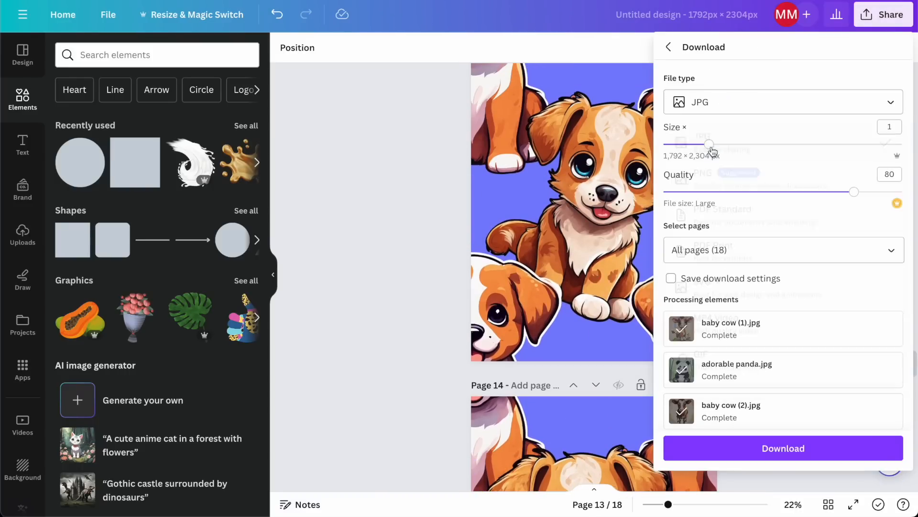
- Limit the download to pages 13 and 14 and download them
click(730, 251)
click(725, 286)
scroll(734, 335, down, 5)
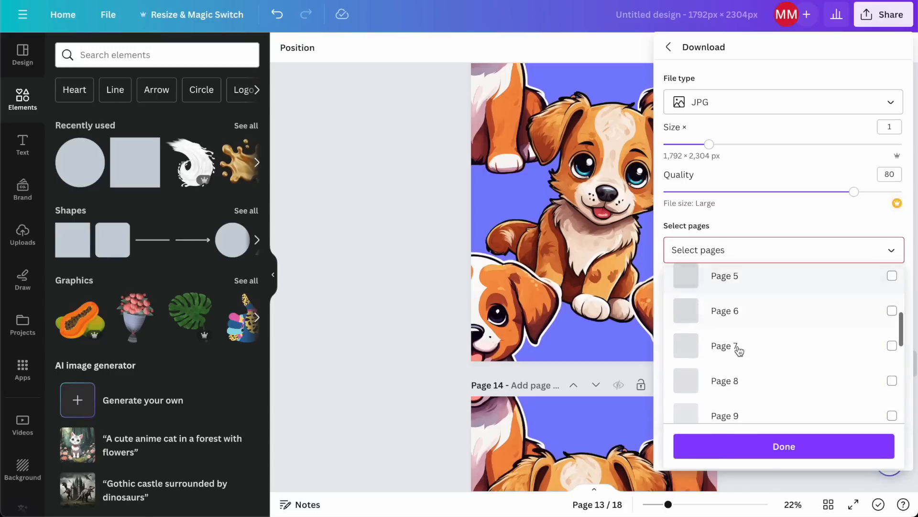
scroll(732, 316, up, 3)
scroll(729, 330, down, 5)
click(739, 324)
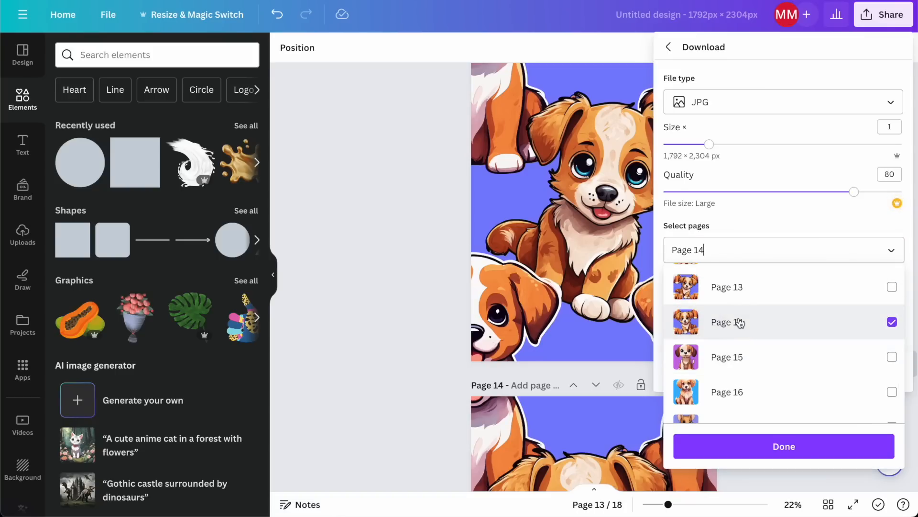
click(732, 287)
click(738, 444)
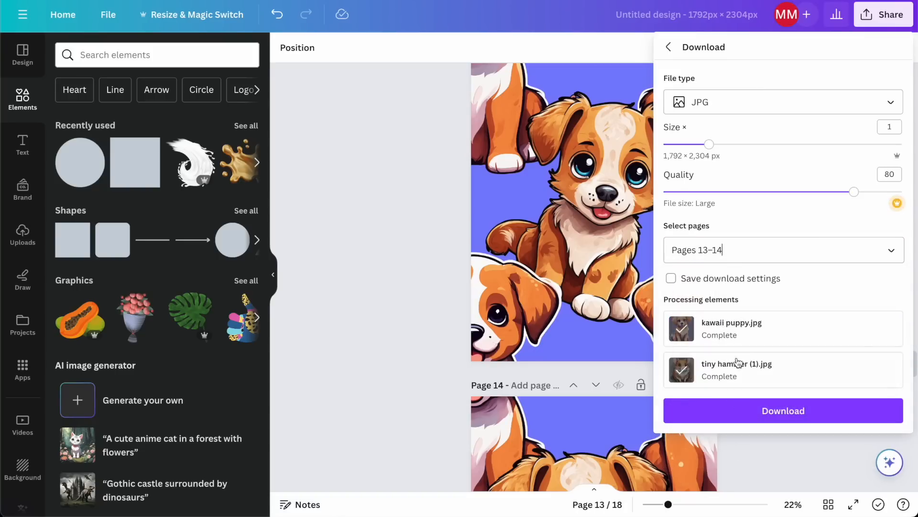
click(760, 415)
- Calculate 1792x2 with a Google search in a separate browser tab
key(super+t)
text(1792x2)
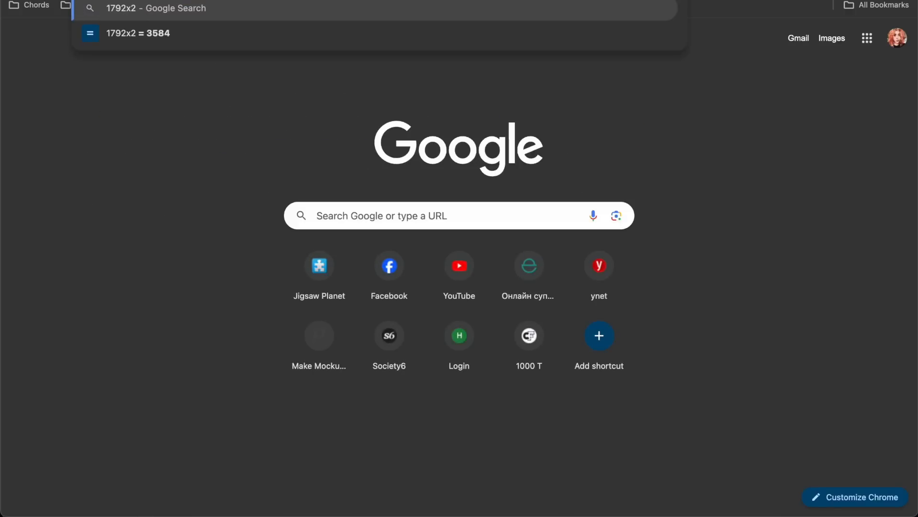
key(Return)
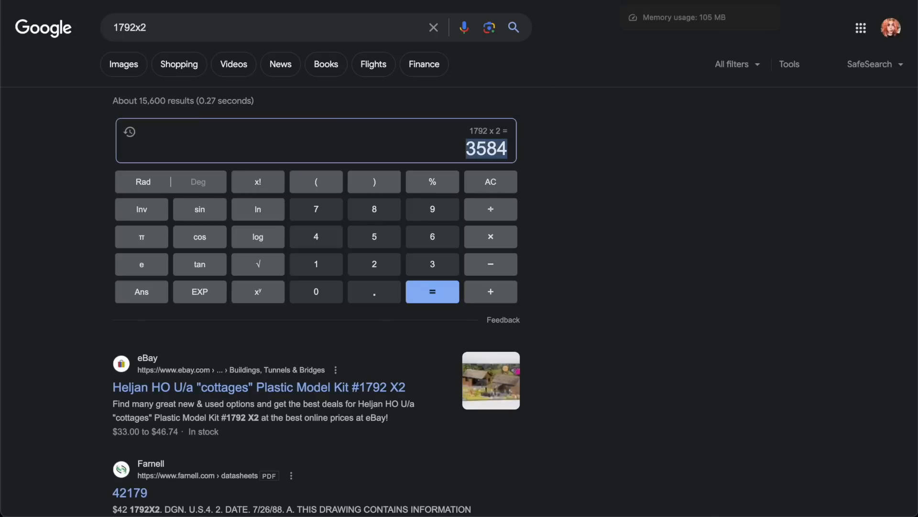
key(super+w)
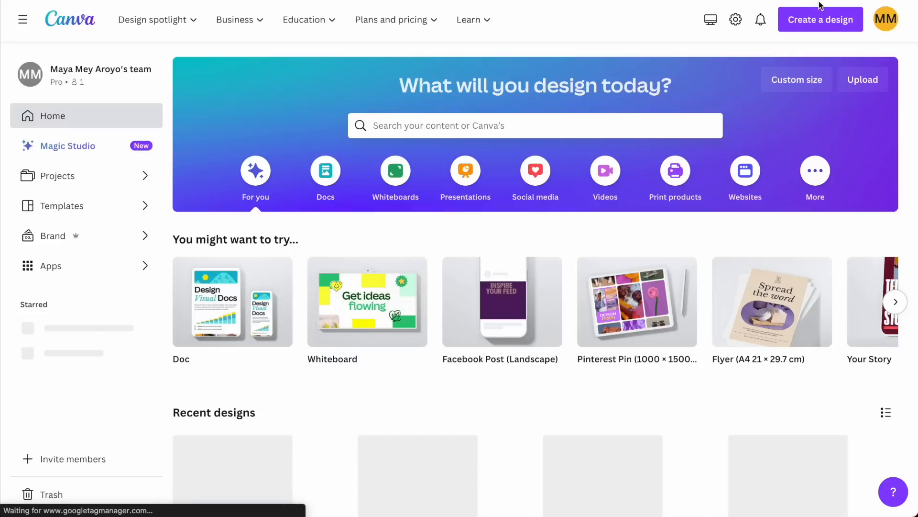
- Create a new custom-size Canva design of 3584 × 4608 px
click(821, 20)
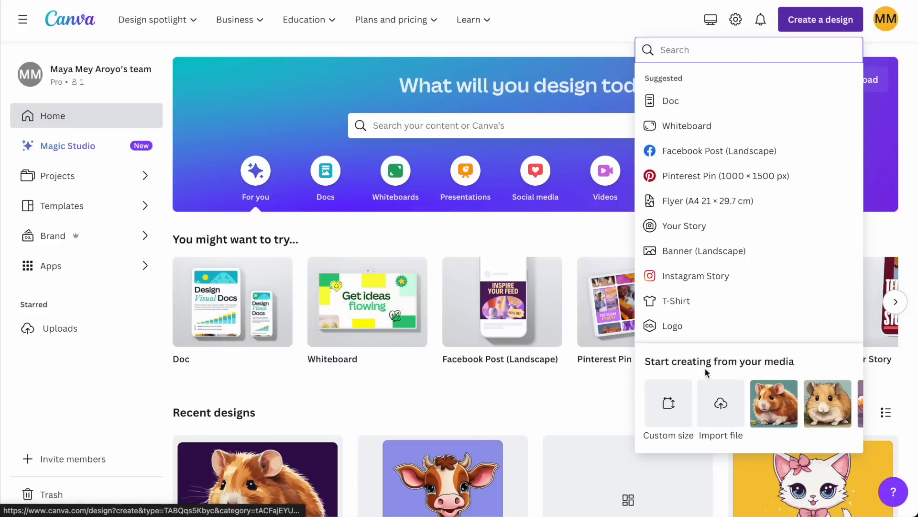
click(668, 402)
text(3584)
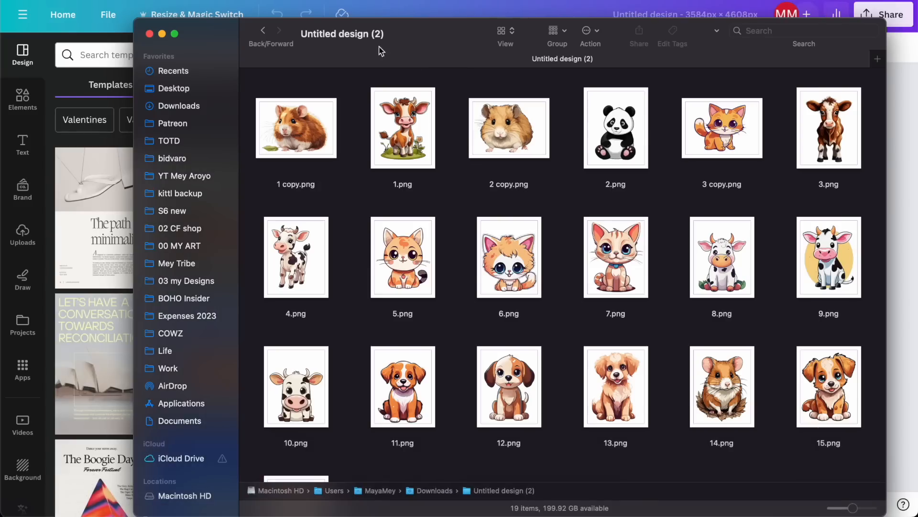
- Extract Untitled design (4).zip in the Downloads folder and upload its two puppy images to the new Canva design
click(179, 106)
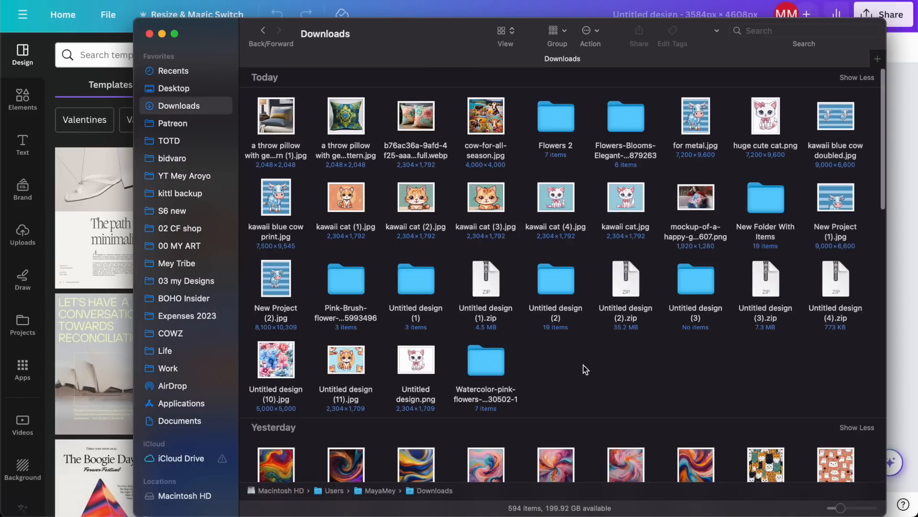
double_click(838, 298)
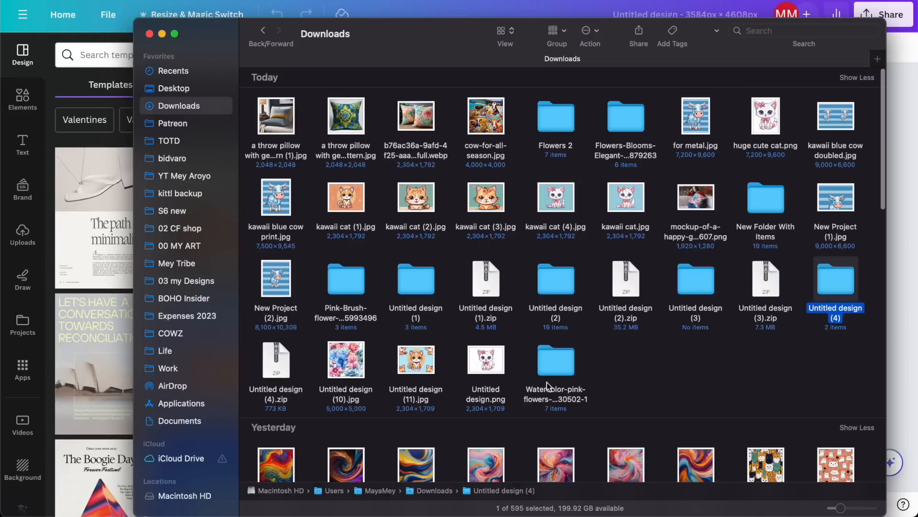
double_click(822, 286)
drag(590, 229, 84, 263)
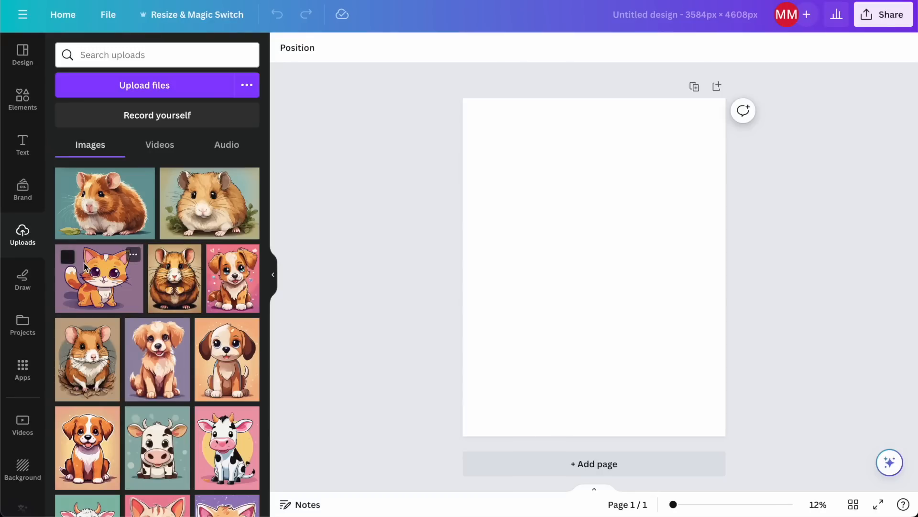
- Add a two-by-two photo grid filling the page and remove the spacing between its cells
click(22, 97)
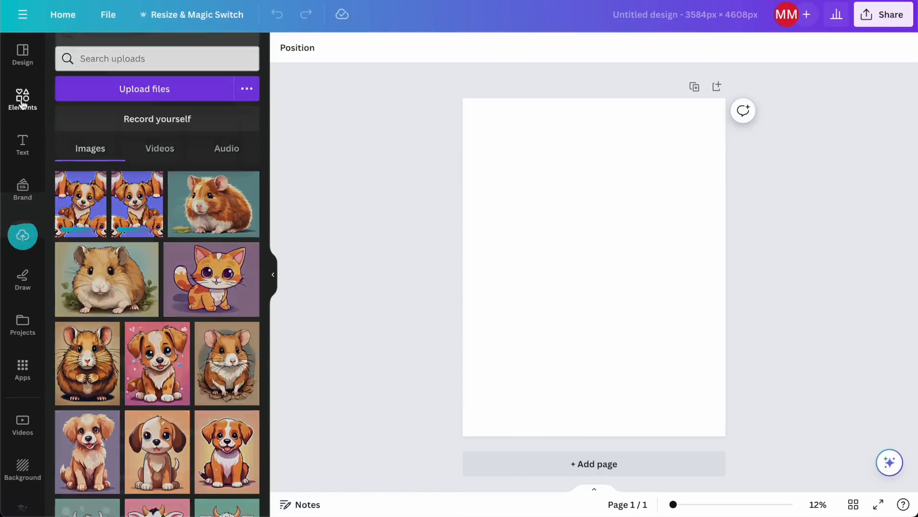
scroll(225, 244, down, 10)
scroll(222, 344, down, 7)
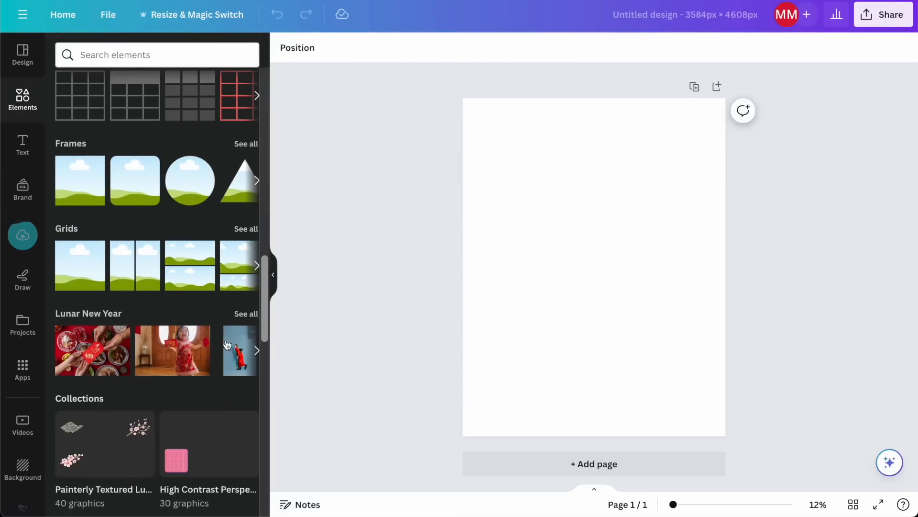
click(246, 226)
scroll(203, 286, down, 10)
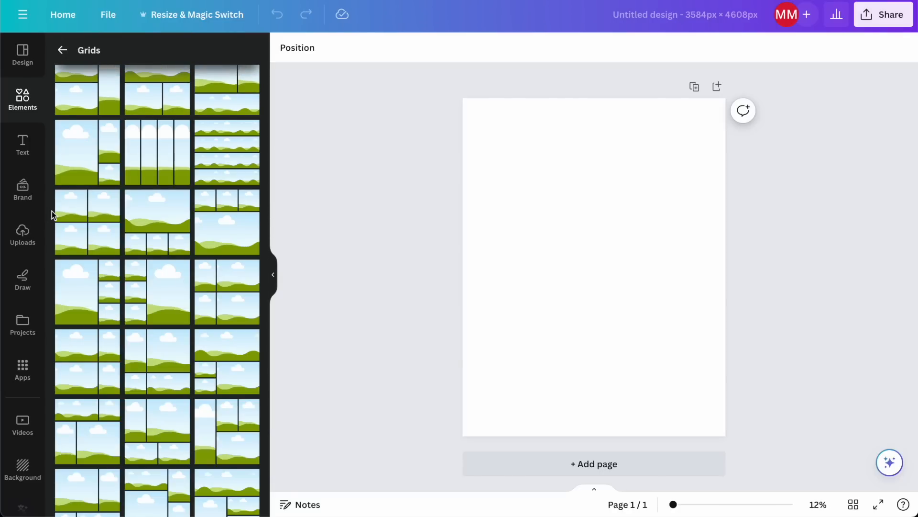
click(97, 229)
click(352, 50)
drag(352, 102, 336, 98)
- Fill the grid with the two uploaded puppy images, one in the upper-left and lower-right cells, its mirror in the other two
click(23, 233)
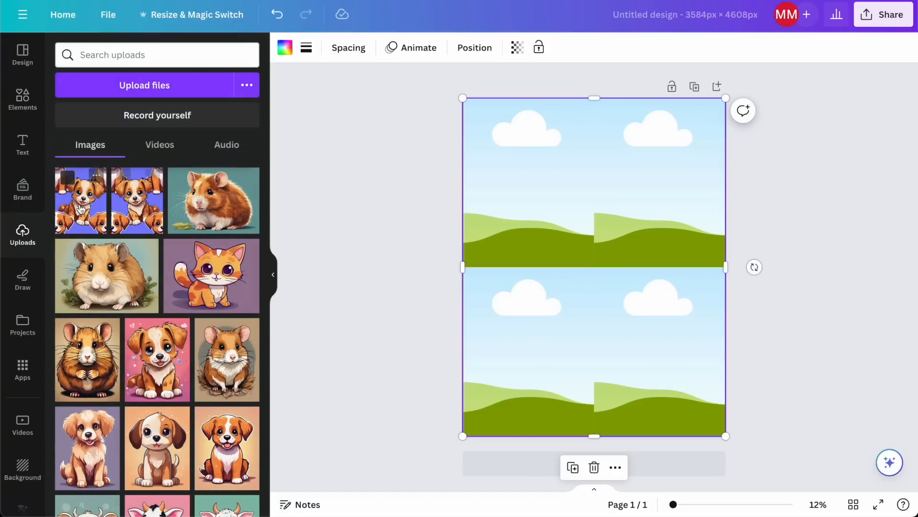
click(93, 201)
drag(117, 201, 665, 338)
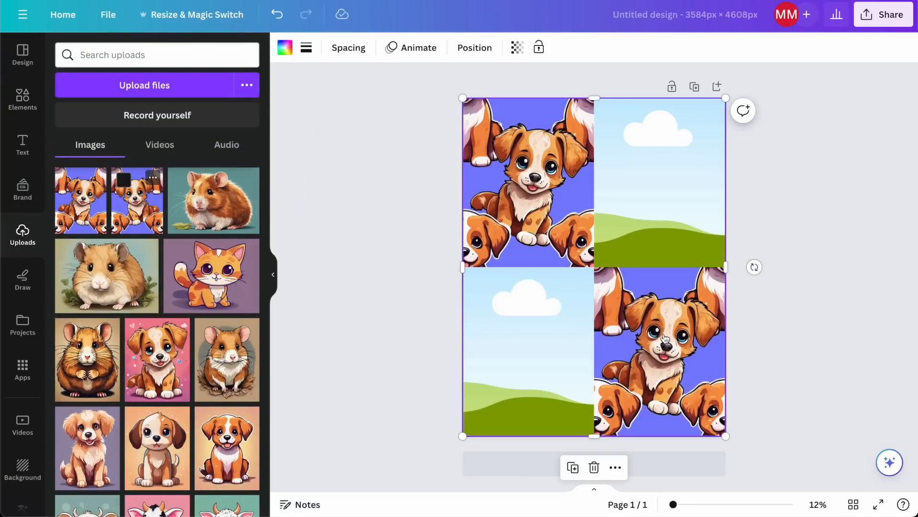
click(143, 214)
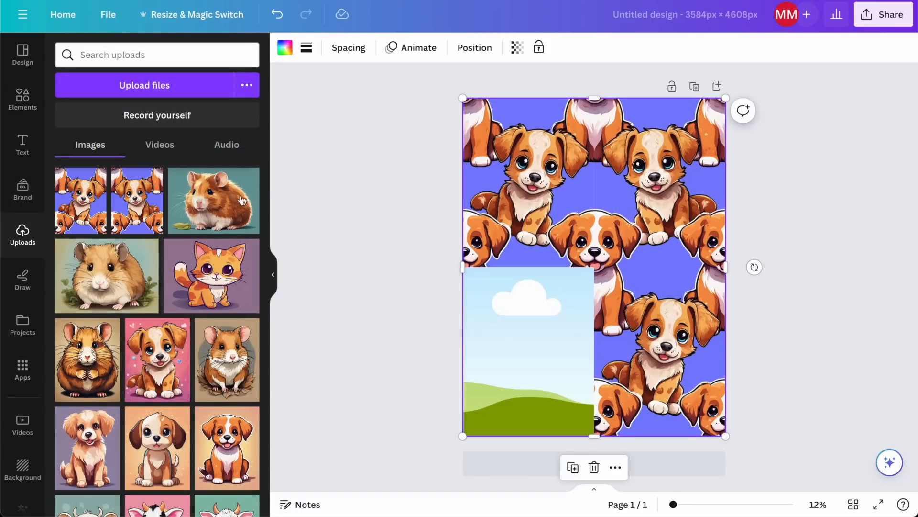
click(142, 214)
- Check the joins between the grid cells up close and download the pattern design as a JPG
scroll(564, 246, up, 5)
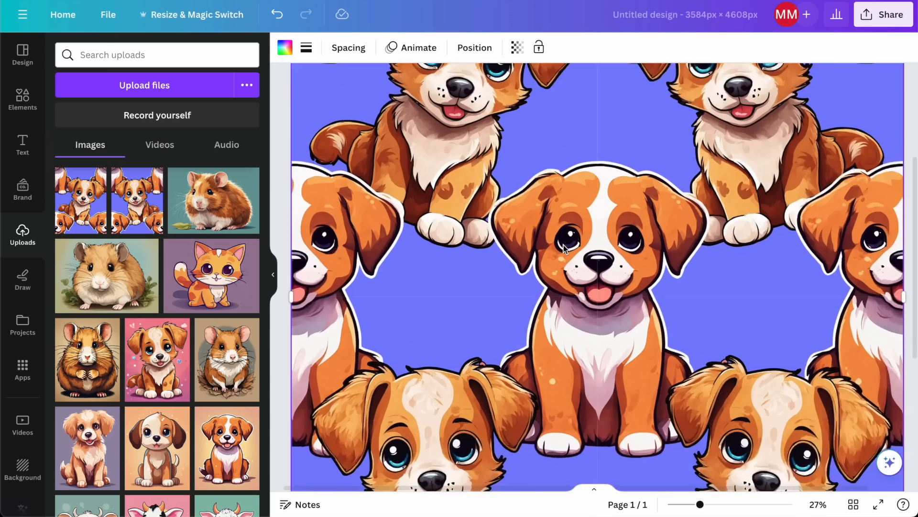
scroll(609, 220, up, 5)
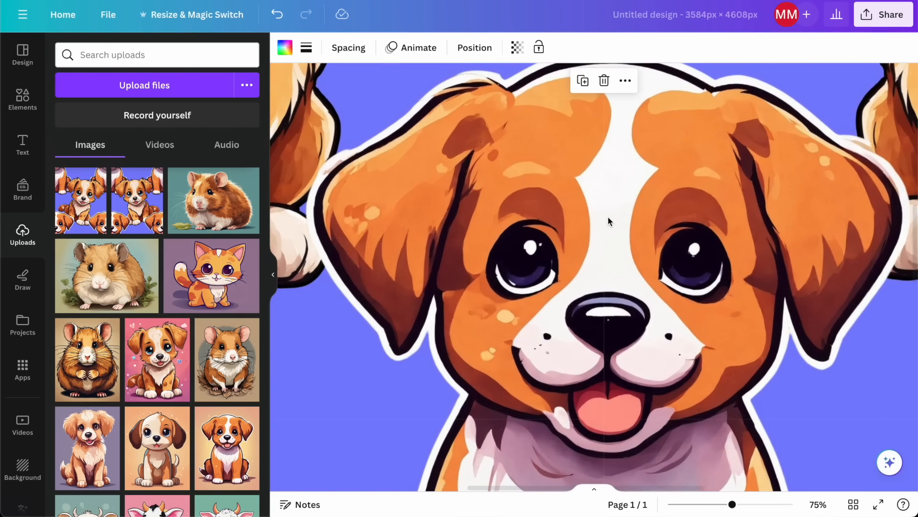
scroll(608, 273, down, 3)
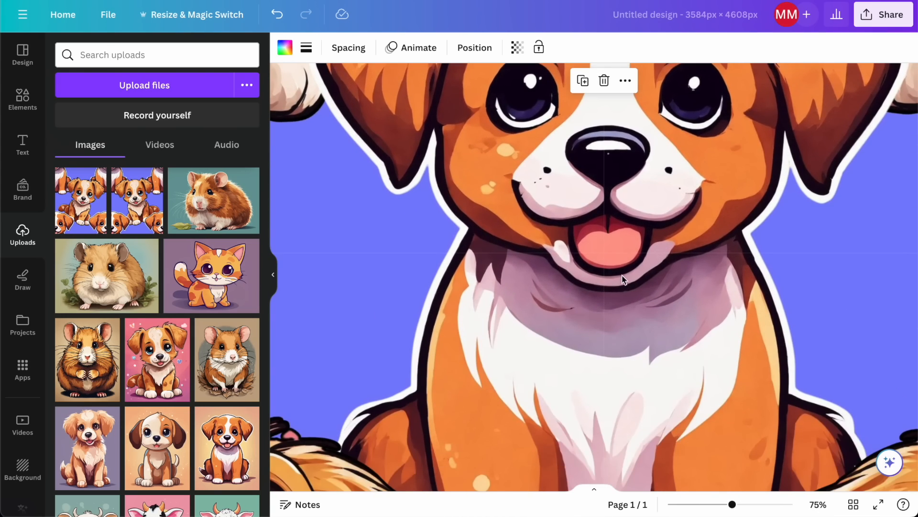
scroll(624, 280, down, 5)
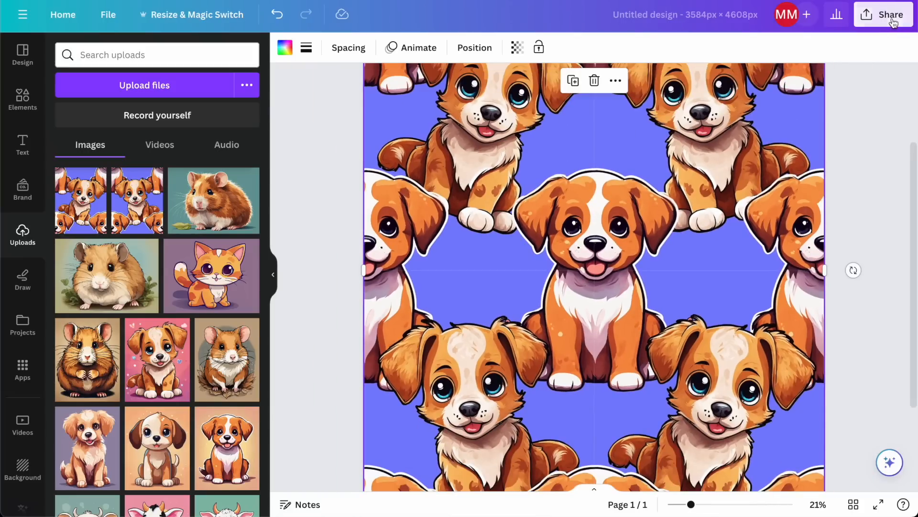
click(890, 15)
click(763, 330)
click(749, 108)
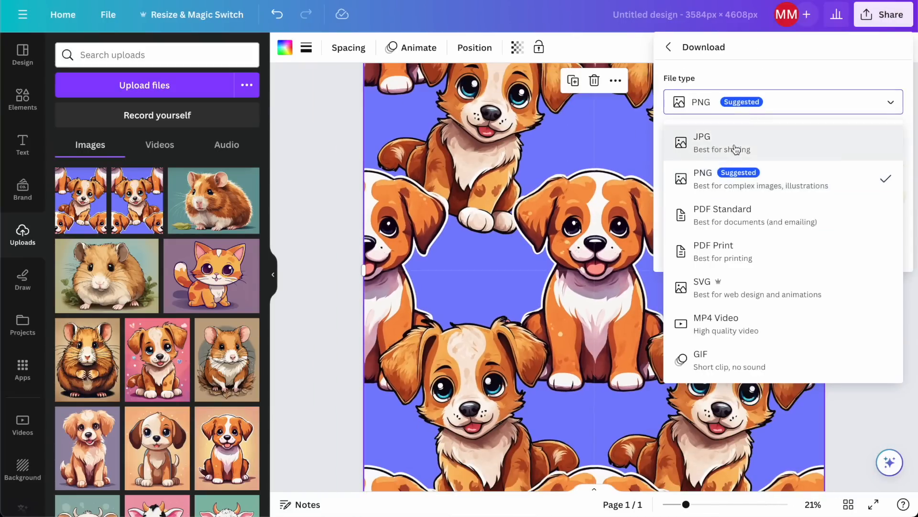
click(736, 149)
click(739, 257)
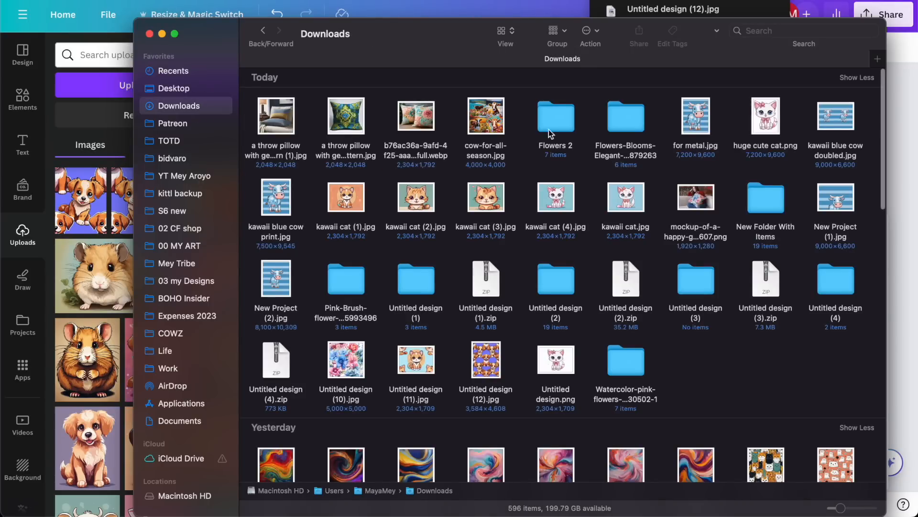
- Open Untitled design (12).jpg from the Downloads folder, examine the pattern up close and close the preview
double_click(478, 369)
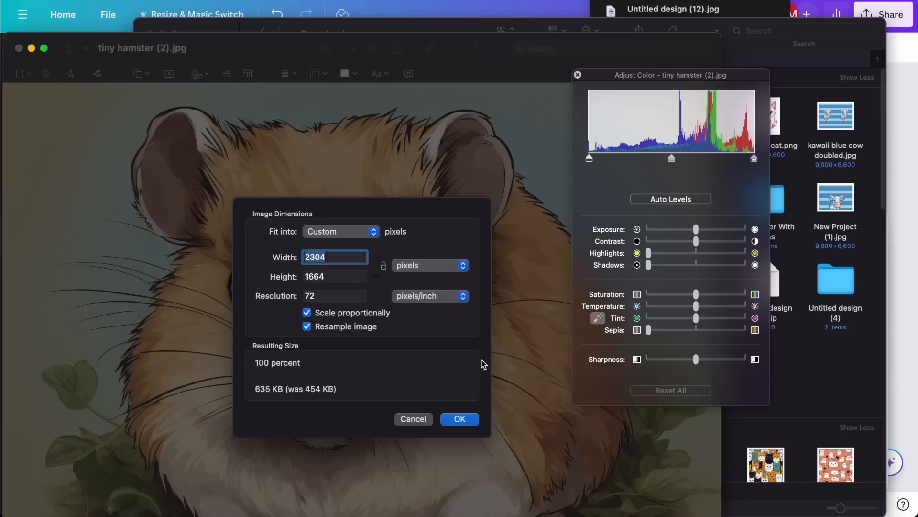
scroll(220, 216, up, 10)
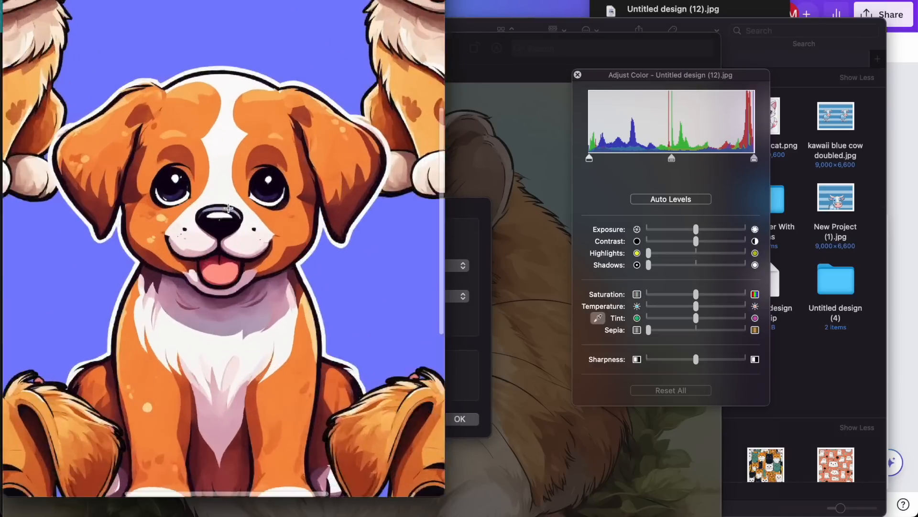
scroll(228, 202, up, 1)
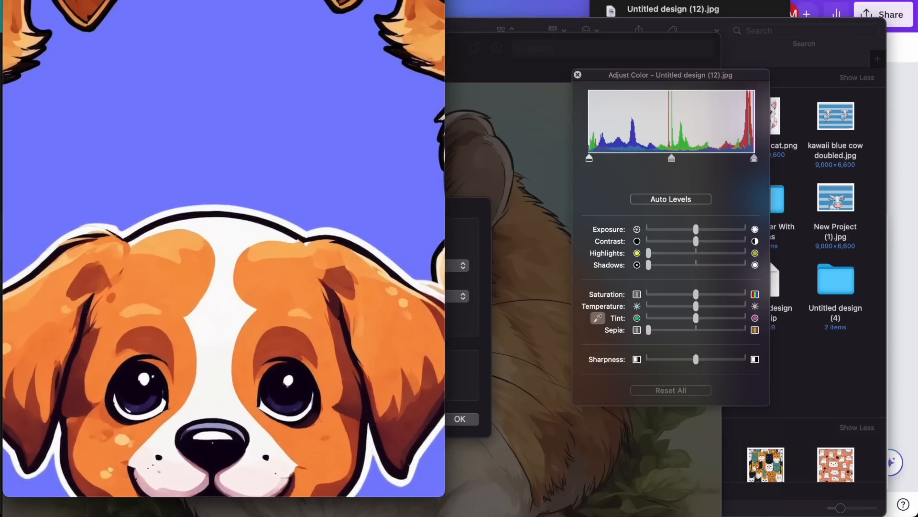
key(super+w)
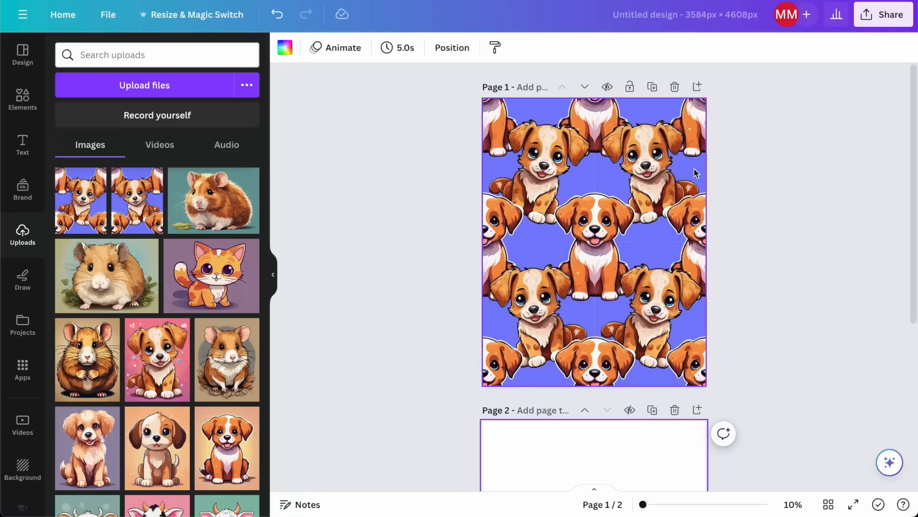
- Copy two puppy cutouts from page 13 of the 1792 × 2304 px design onto blank page 2 of the 3584 × 4608 px design
scroll(753, 251, down, 3)
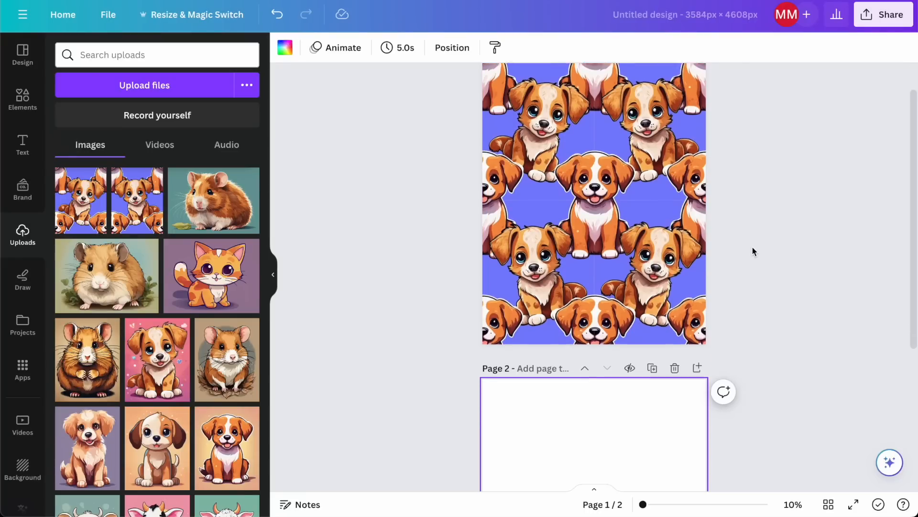
scroll(752, 250, down, 1)
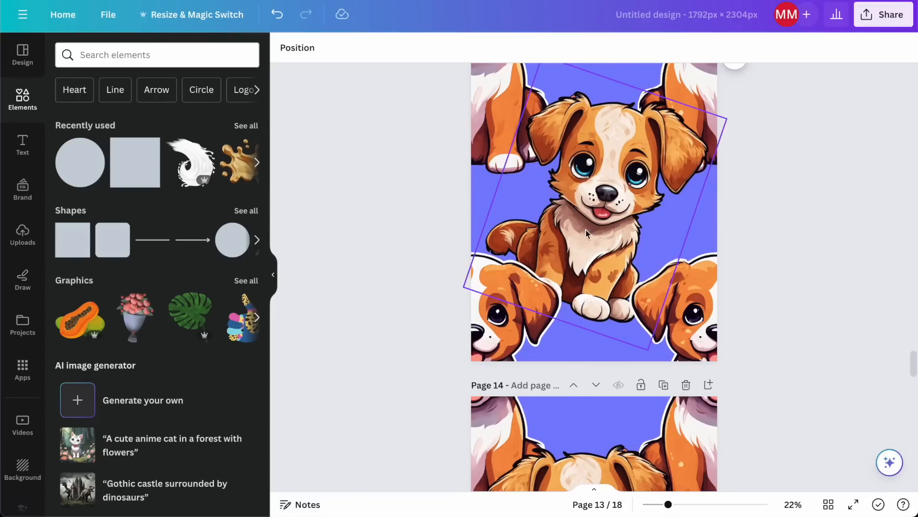
click(588, 234)
shift+click(496, 332)
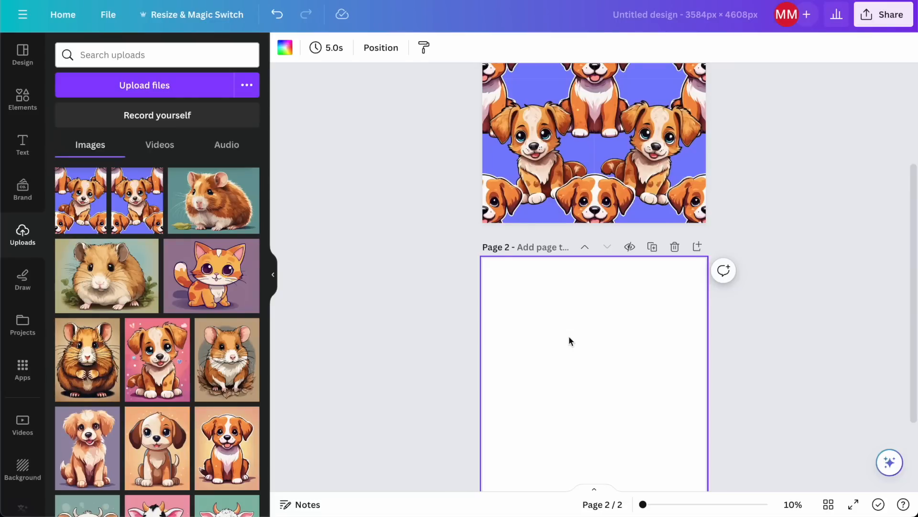
key(ctrl+v)
scroll(765, 320, down, 2)
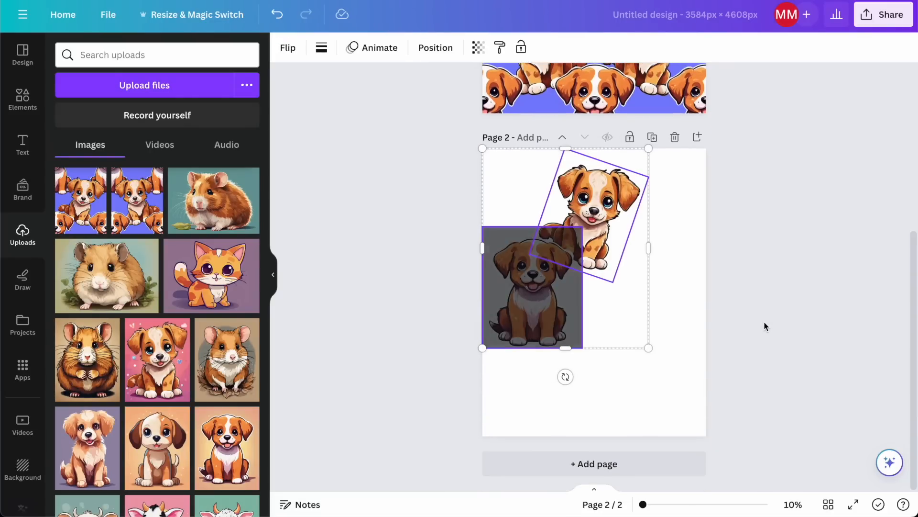
- Arrange the upright shaggy puppy at page 2's upper right and the smooth-coated puppy at its upper left, with a smooth-coated copy at lower right
click(688, 292)
click(572, 206)
drag(561, 294, 583, 290)
drag(596, 213, 662, 212)
drag(544, 309, 659, 374)
drag(658, 342, 658, 330)
drag(680, 196, 672, 190)
- Copy the shaggy puppy to the lower left of page 2 and align the puppies in a two-by-two checkerboard
click(539, 213)
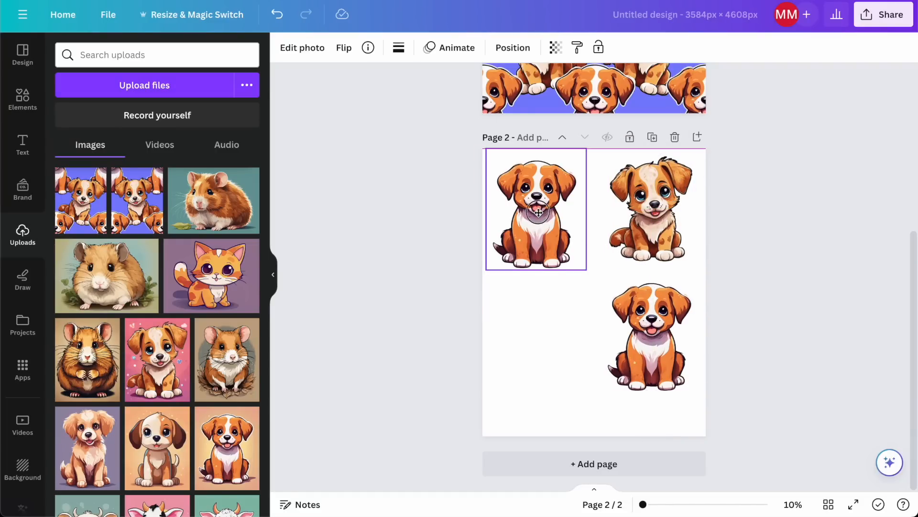
click(653, 213)
drag(653, 212, 539, 339)
click(630, 338)
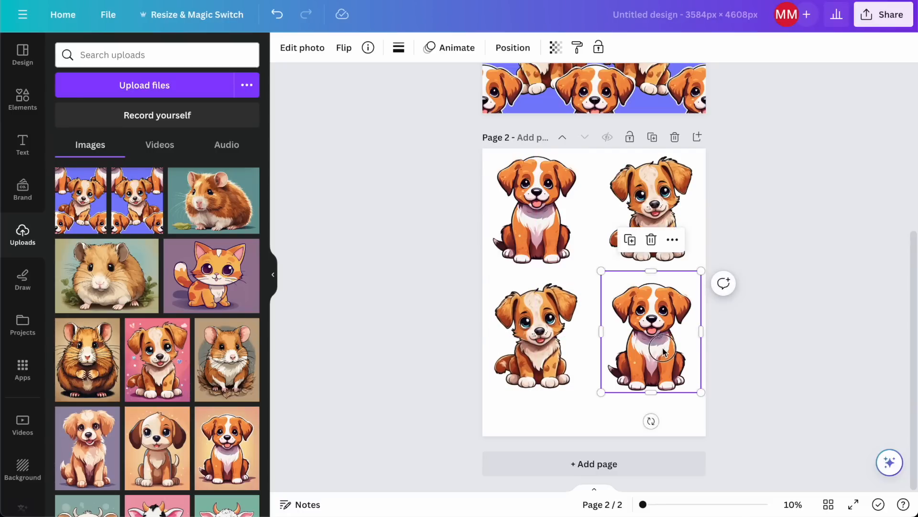
click(766, 279)
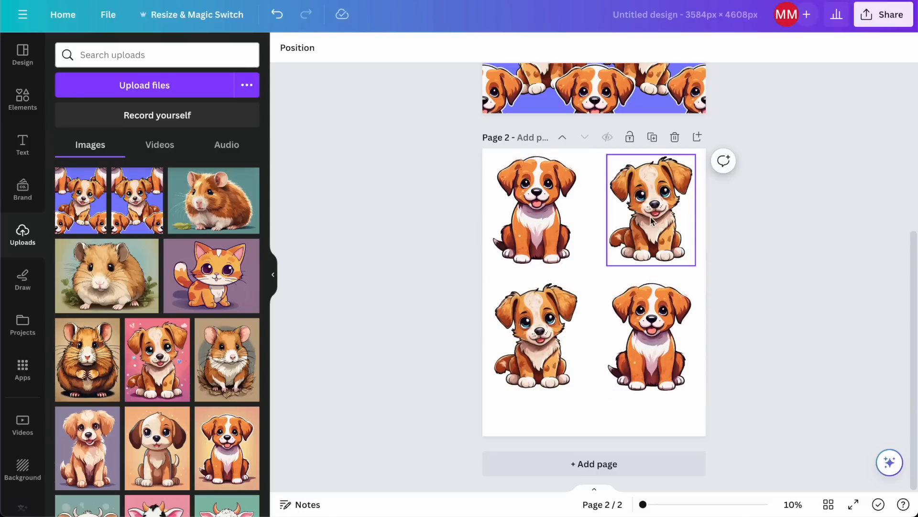
- Add page 3 and copy the two lower puppies from page 2 onto it
click(596, 463)
scroll(578, 269, up, 4)
click(543, 192)
shift+click(660, 206)
key(ctrl+c)
scroll(621, 263, down, 4)
click(607, 293)
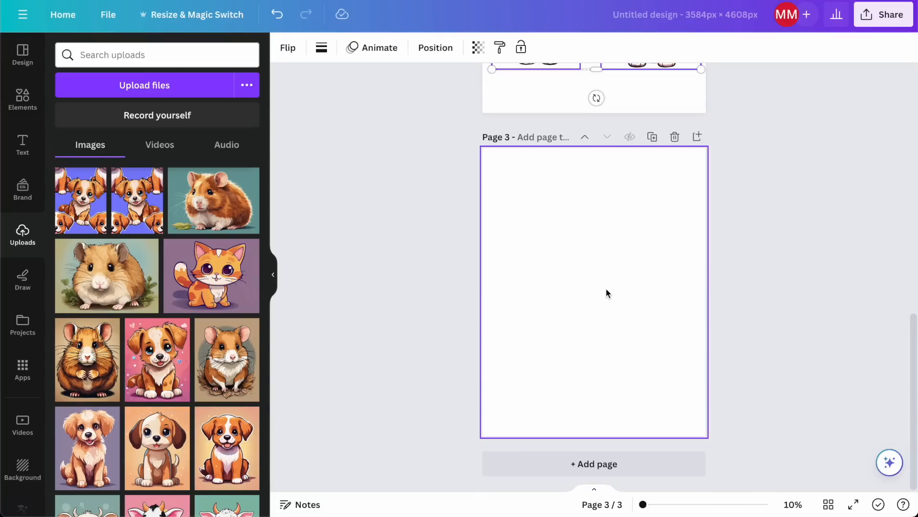
key(ctrl+v)
- Rotate the two puppies 90° on page 3 and stack them with a duplicated pair in an overlapping column along the page's left side
drag(596, 421, 504, 330)
drag(619, 395, 590, 242)
click(599, 370)
click(648, 251)
drag(586, 293, 559, 357)
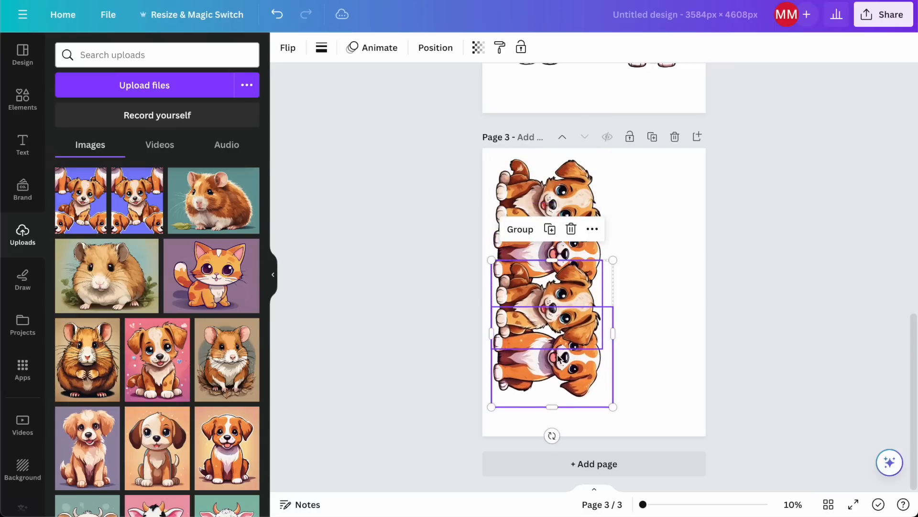
- Send the lower puppy pair to the back and move the whole four-puppy column slightly down on page 3
click(436, 48)
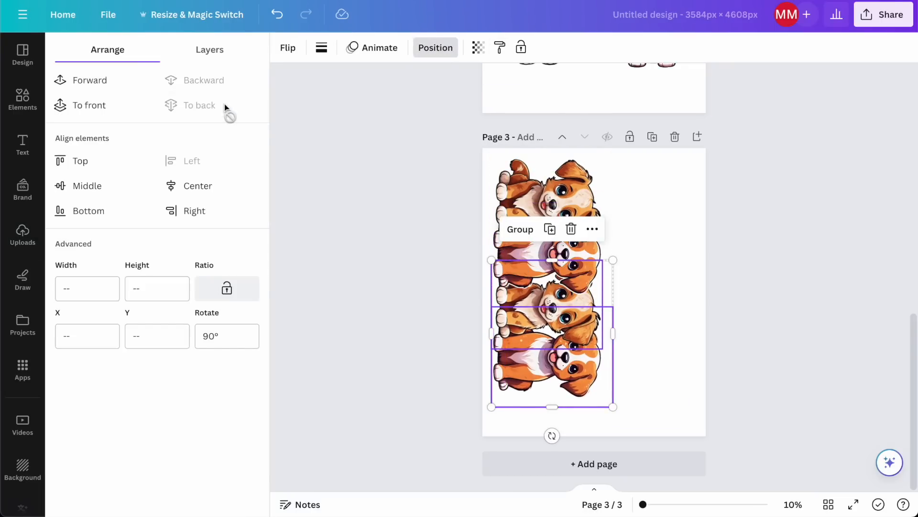
click(670, 329)
drag(626, 392, 555, 222)
- Duplicate page 3 with its four-puppy column
click(726, 240)
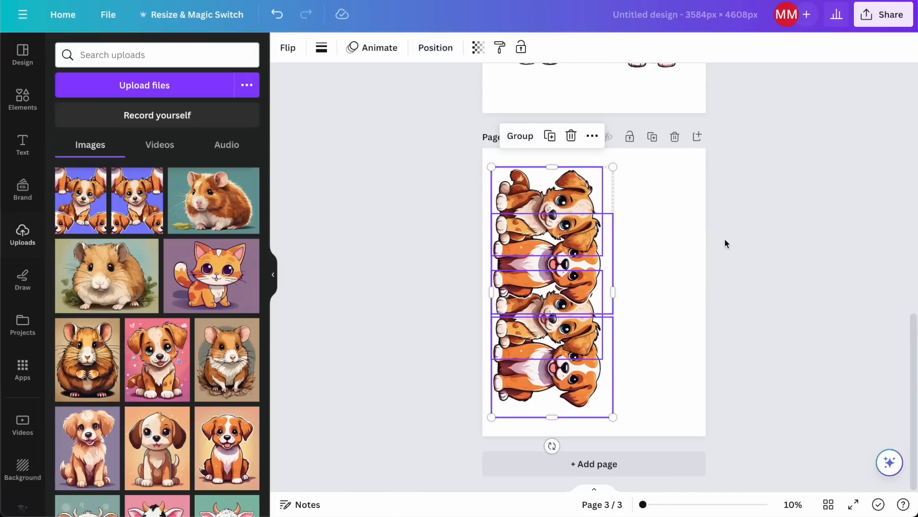
click(660, 240)
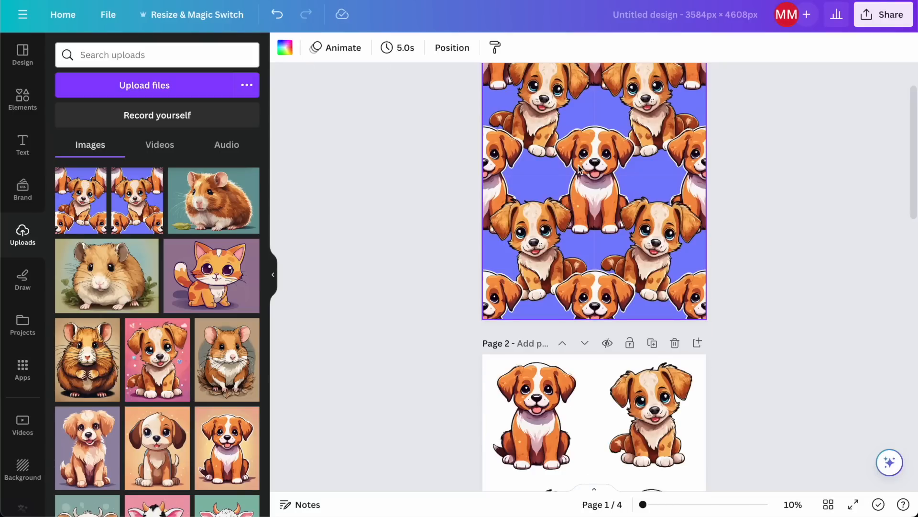
scroll(580, 146, down, 9)
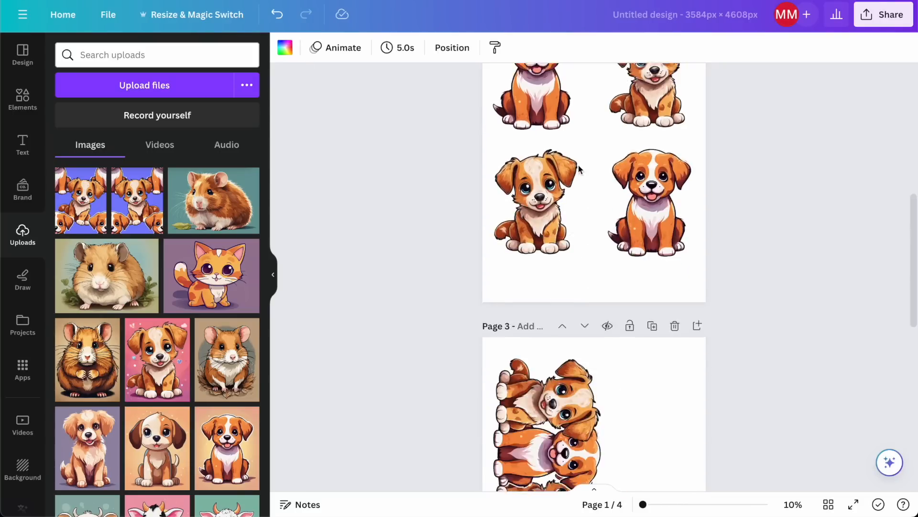
- Set up a PNG download of the design with a transparent background
click(884, 14)
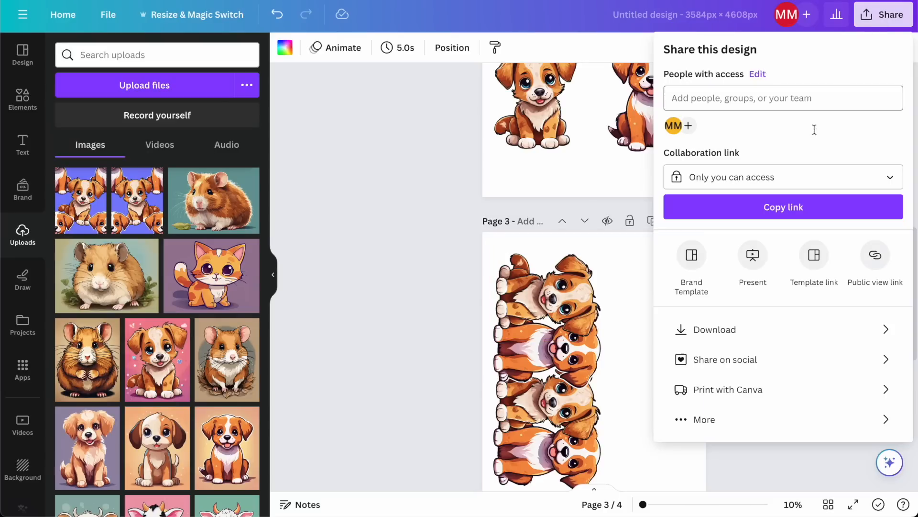
click(717, 329)
click(717, 178)
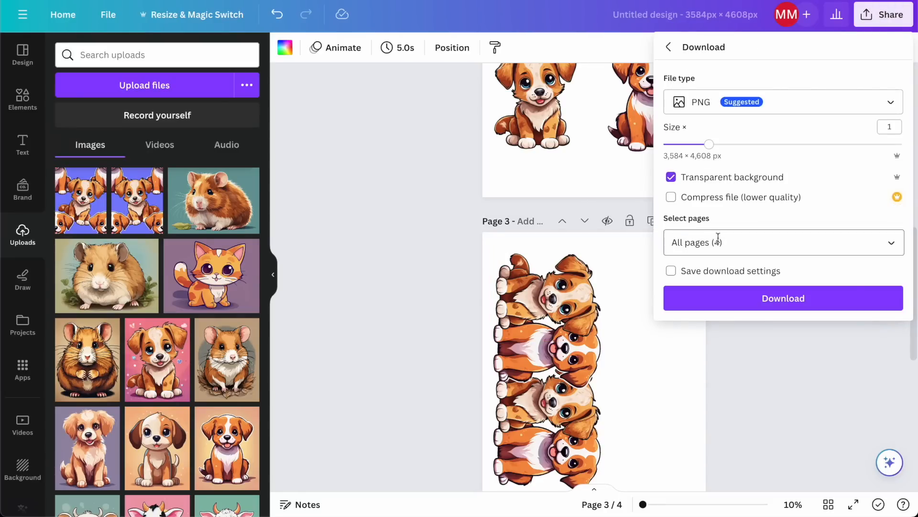
- Limit the download to pages 2 and 3 and download them
click(717, 242)
click(718, 380)
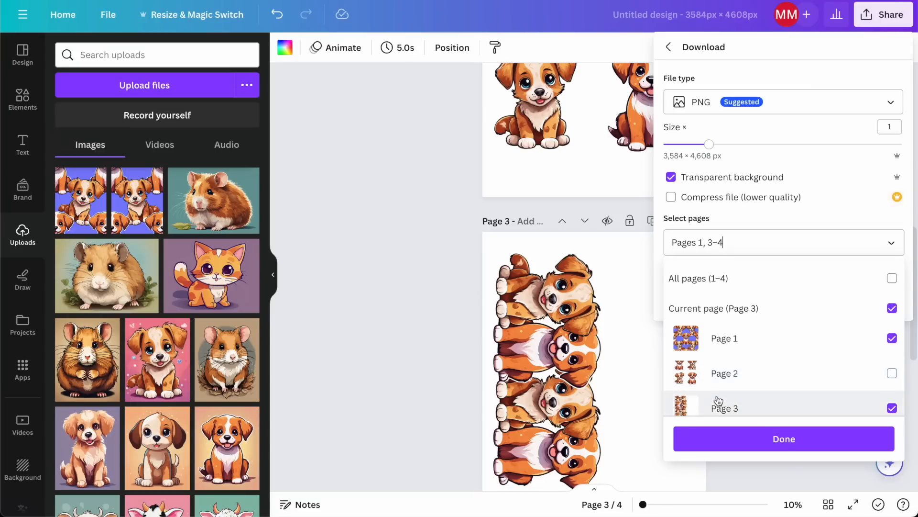
click(718, 311)
click(717, 287)
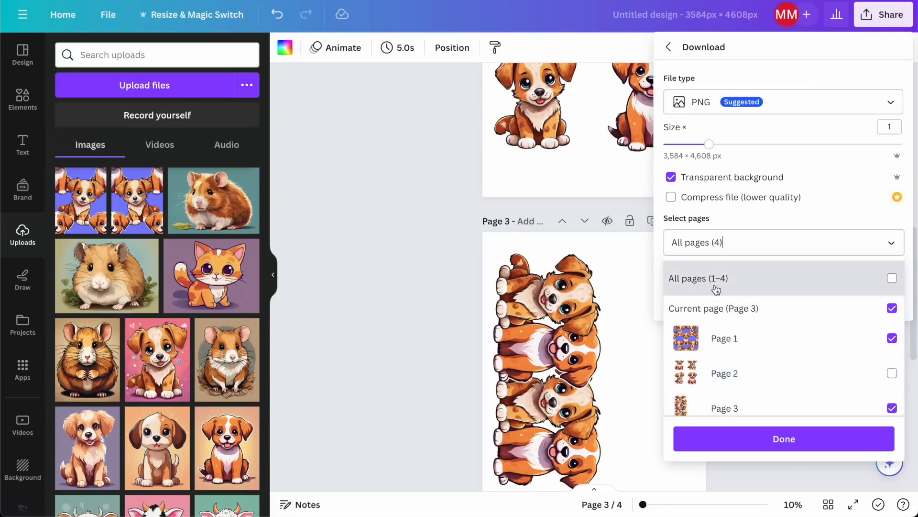
click(718, 293)
click(721, 376)
click(722, 408)
click(736, 439)
click(782, 295)
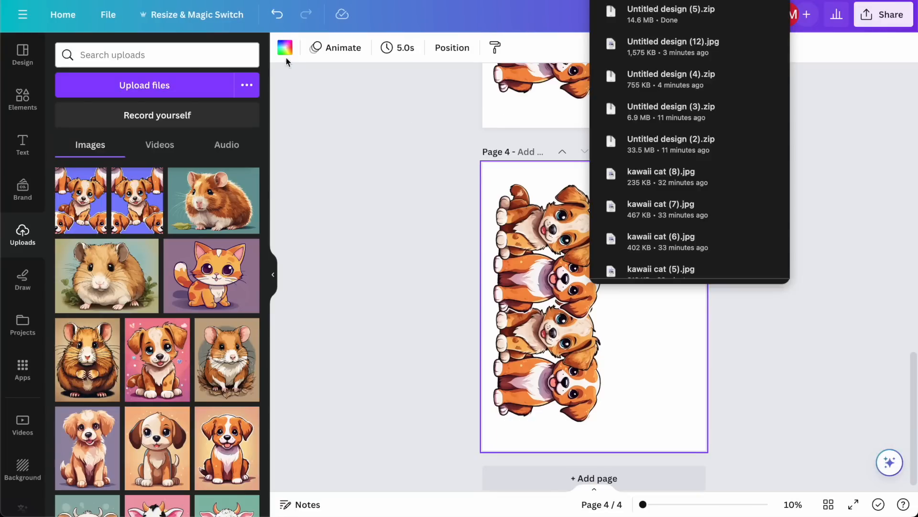
- Change page 4's background to the coral-pink color taken from the second puppy photo
click(286, 49)
click(471, 231)
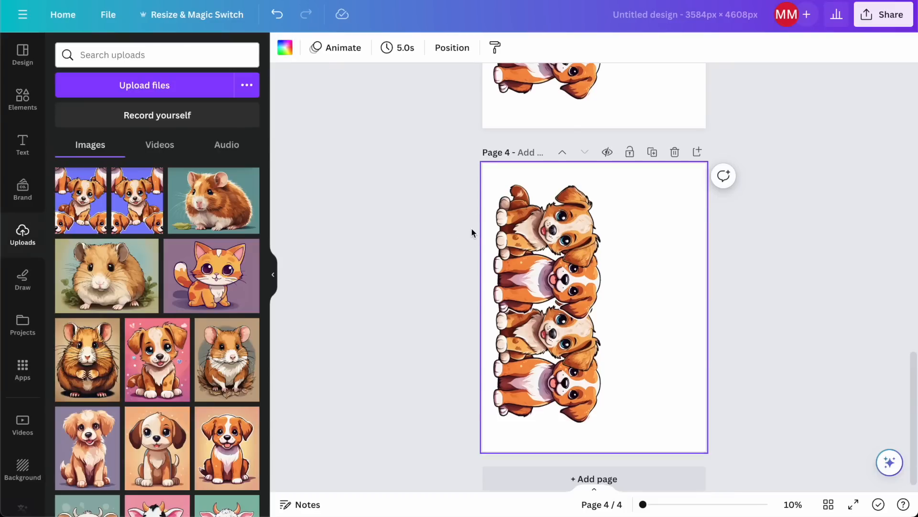
scroll(471, 232, up, 10)
scroll(464, 277, down, 10)
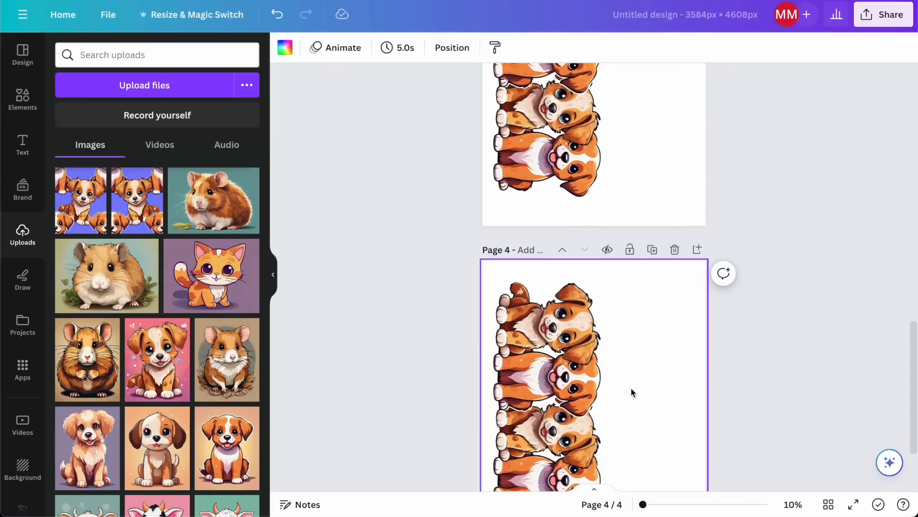
click(288, 47)
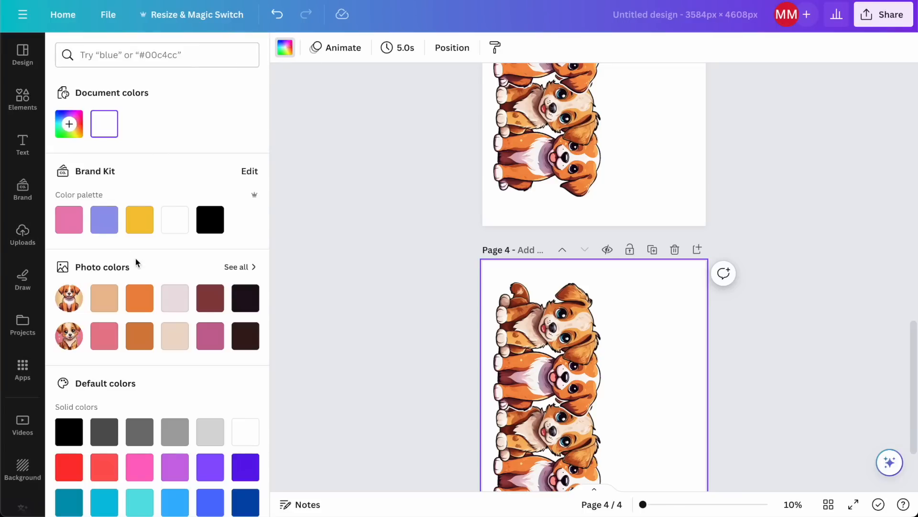
click(103, 344)
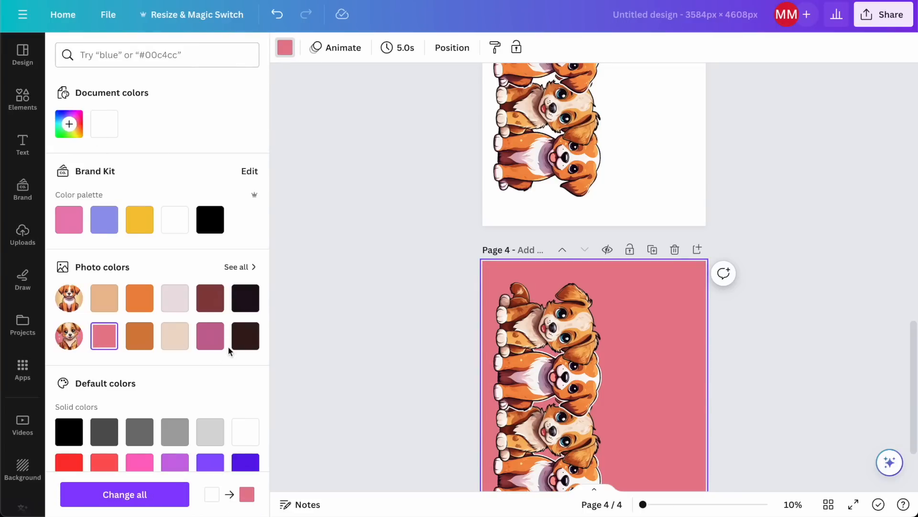
- Change page 4's background to the magenta-pink color from the second puppy photo and download only that page as a JPG
click(221, 344)
click(389, 289)
click(869, 27)
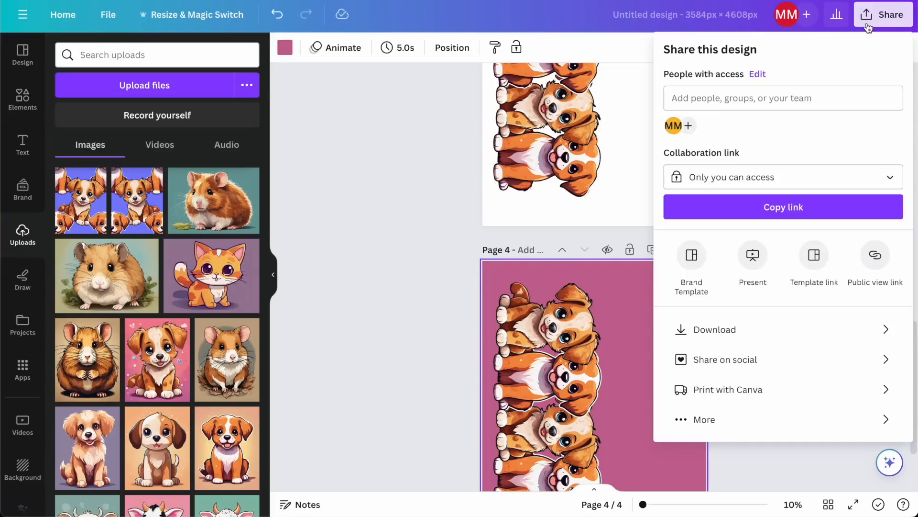
click(754, 330)
click(743, 102)
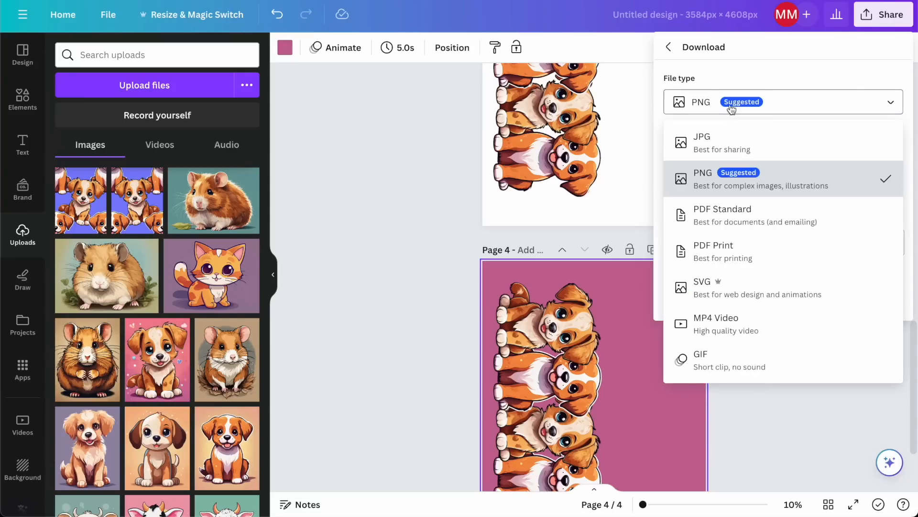
click(735, 141)
click(728, 256)
click(738, 314)
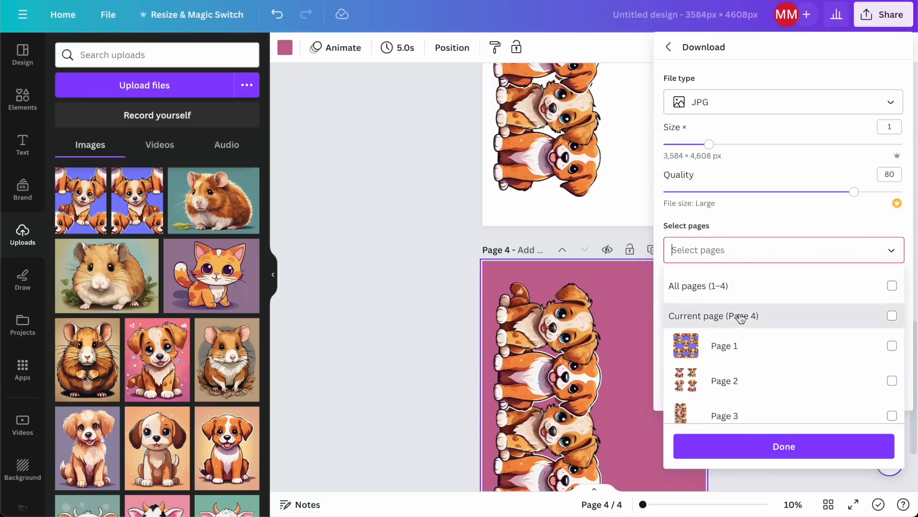
click(750, 436)
click(734, 310)
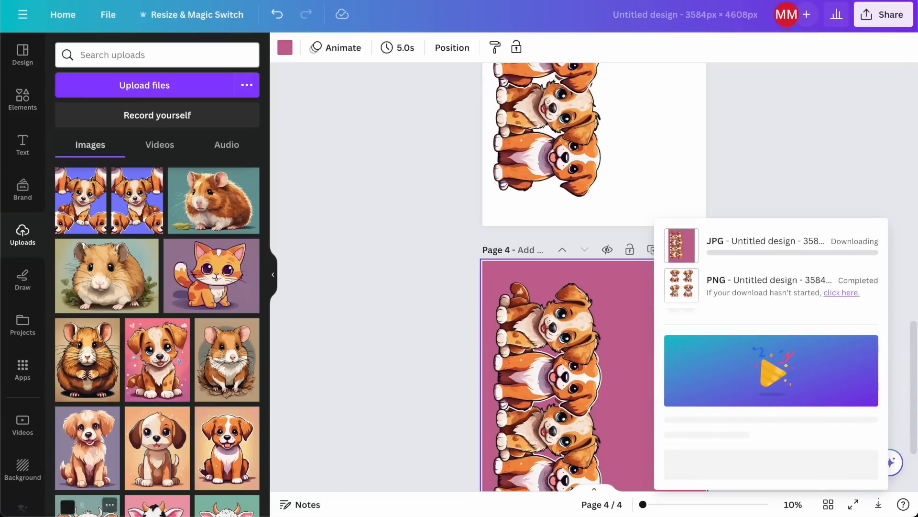
- Extract Untitled design (5).zip in the Downloads folder and check the files in the extracted folder
click(77, 490)
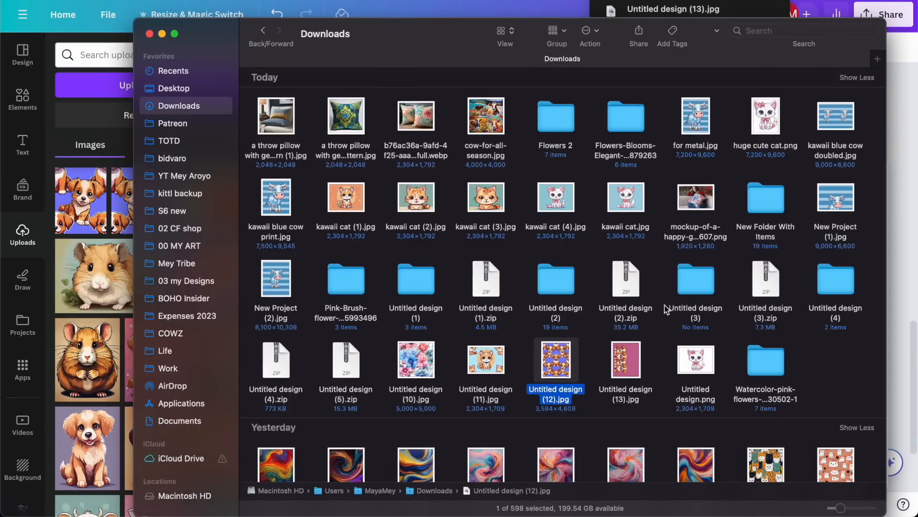
double_click(360, 364)
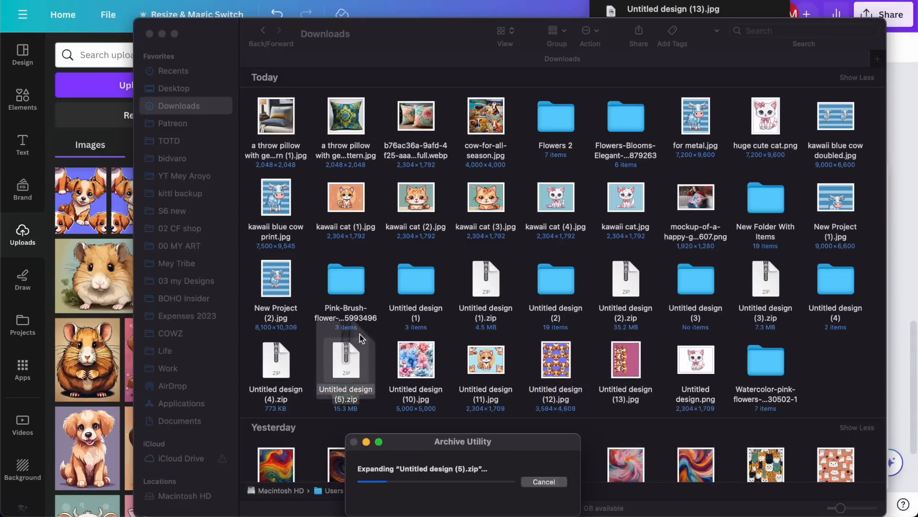
double_click(348, 369)
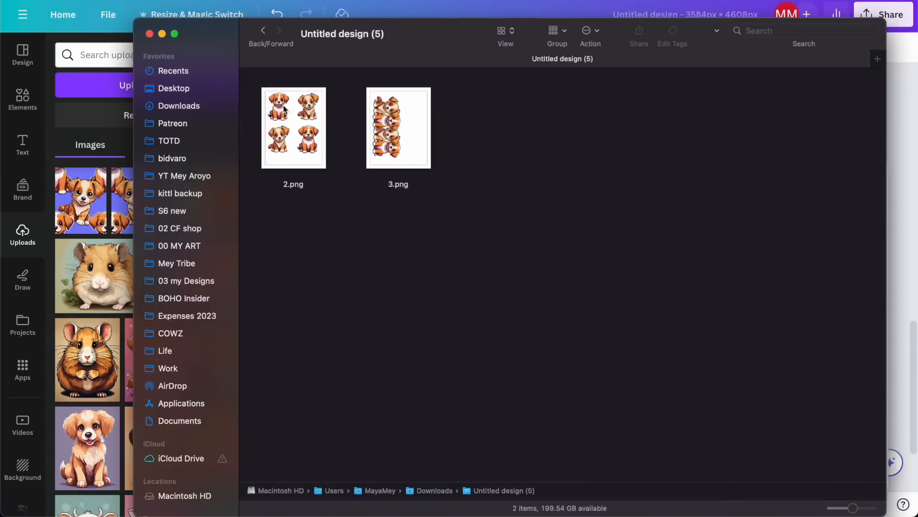
click(261, 32)
- Move Untitled design (12).jpg and Untitled design (13).jpg into the extracted Untitled design (5) folder
click(695, 366)
super+click(632, 368)
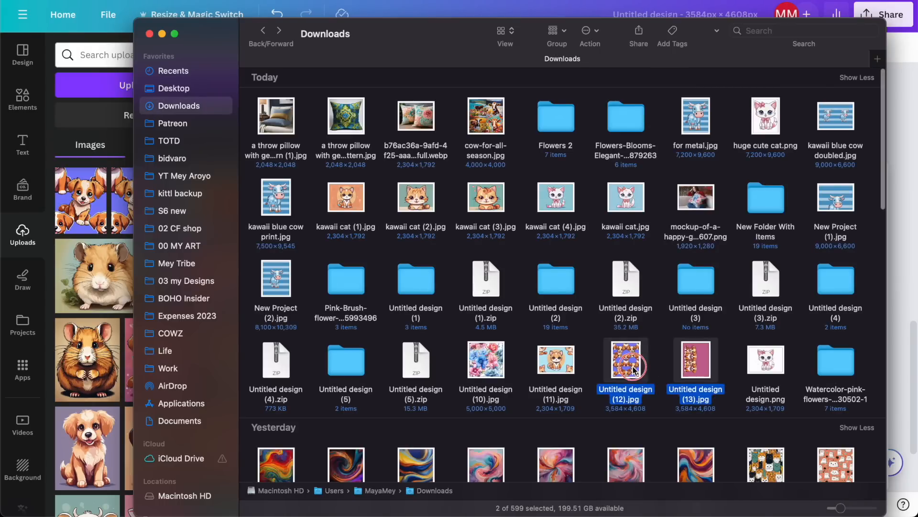
drag(633, 368, 350, 367)
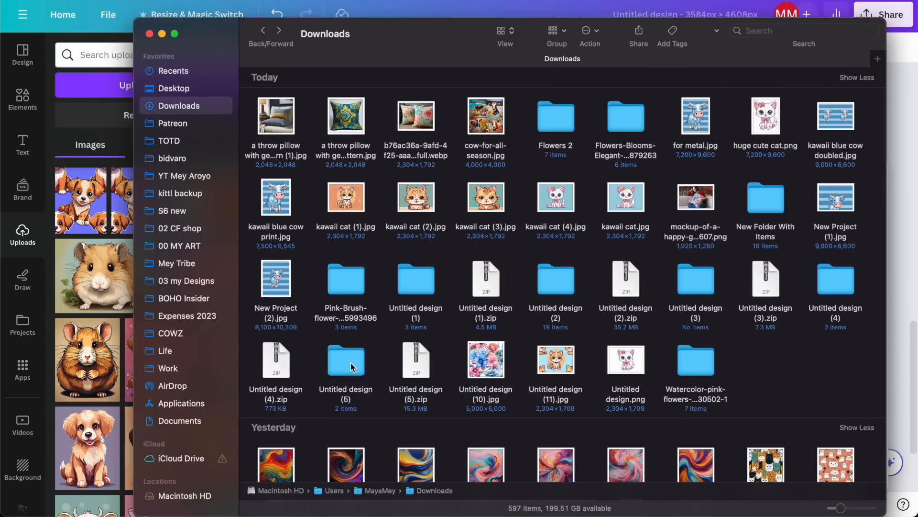
- Rename the Untitled design (5) folder as dogs rb
click(341, 394)
key(Return)
text(dogs rb)
key(Return)
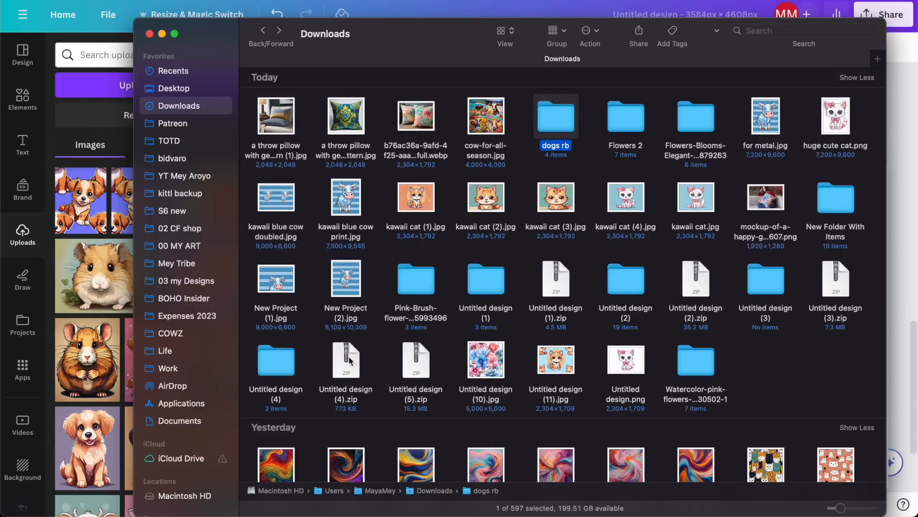
- In the dogs rb folder, preview 3.png and Untitled design (13).jpg and rotate both to landscape so the puppies stand upright
double_click(569, 127)
click(389, 130)
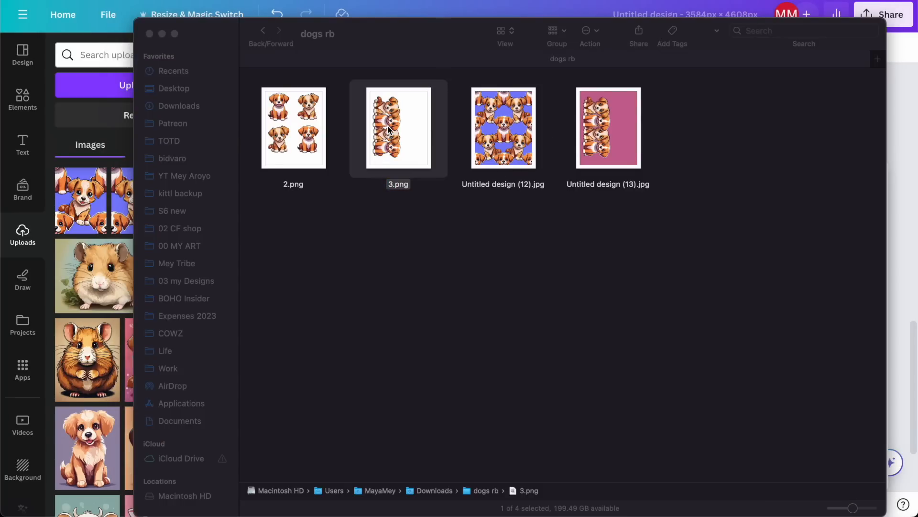
key(space)
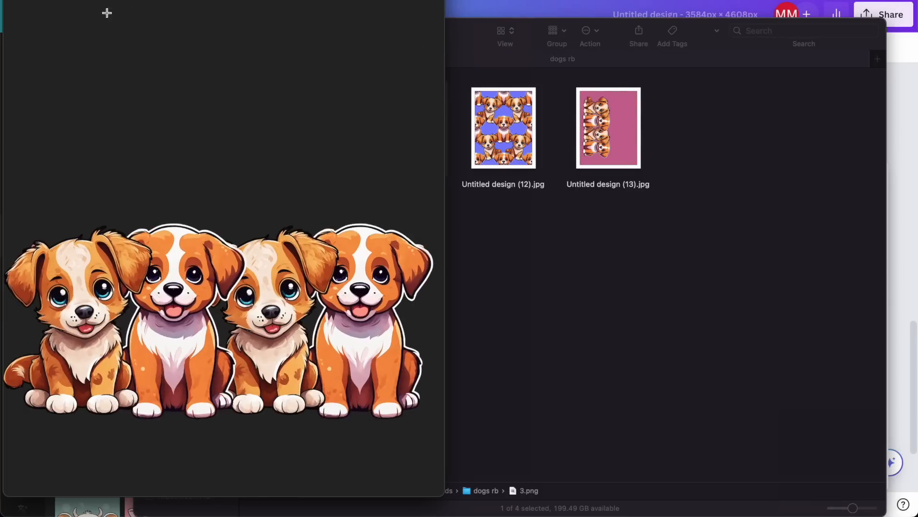
key(space)
click(604, 135)
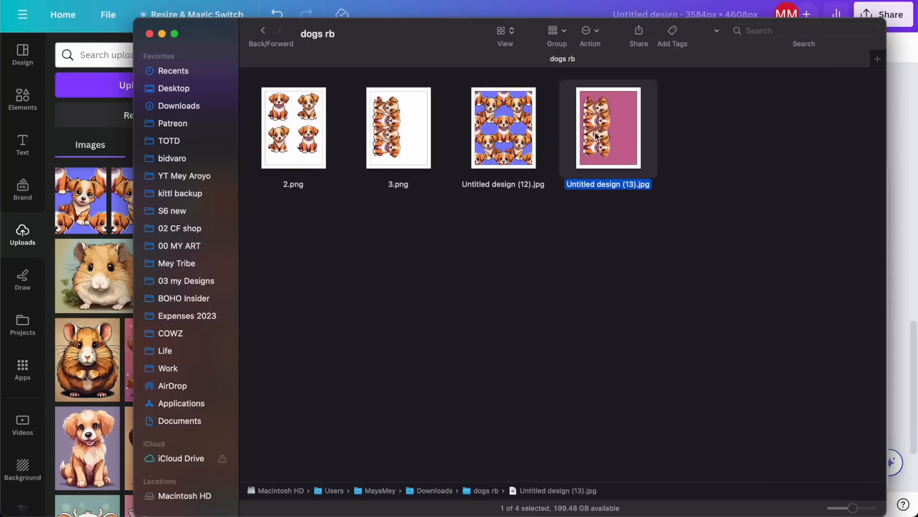
key(space)
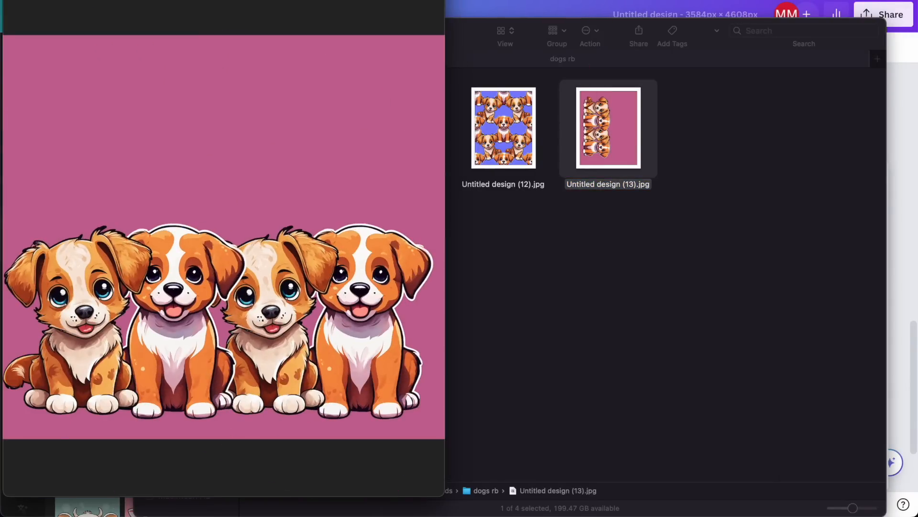
key(space)
- Switch to Redbubble, start a new work and upload Untitled design (12).jpg from the dogs rb folder
click(346, 269)
click(67, 258)
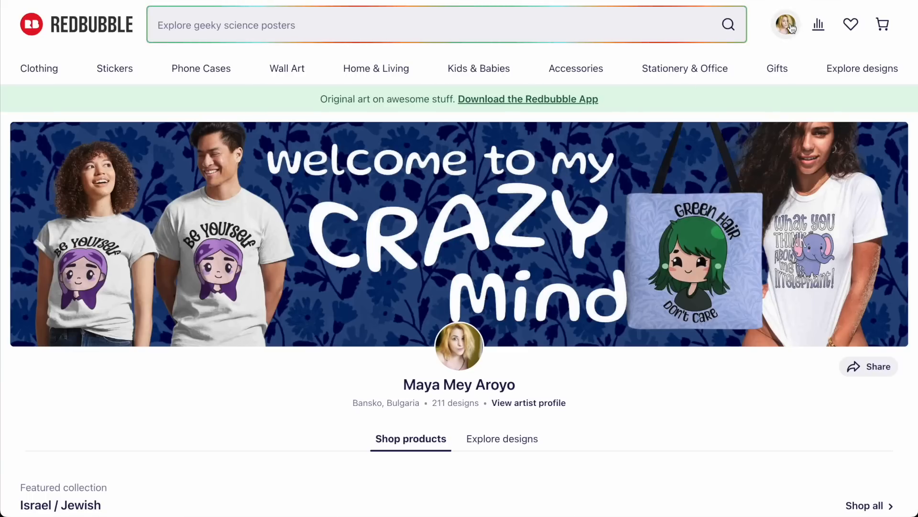
click(785, 25)
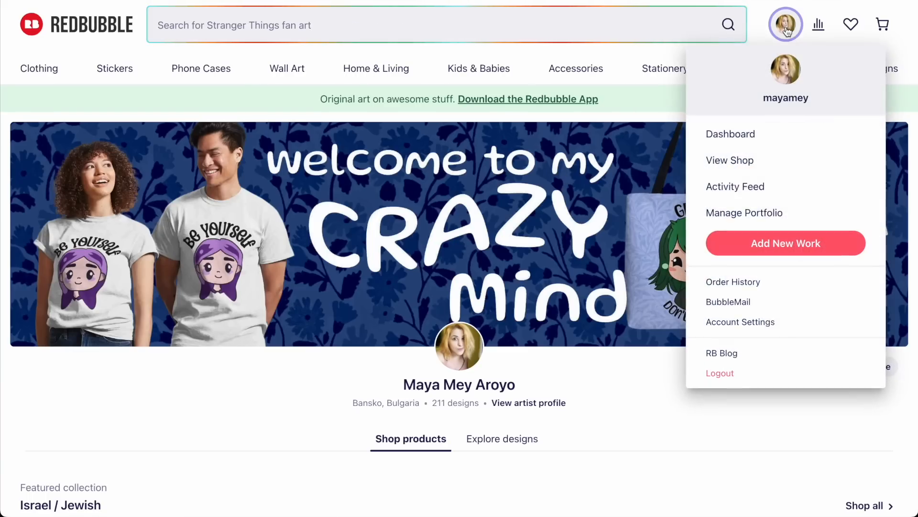
click(771, 241)
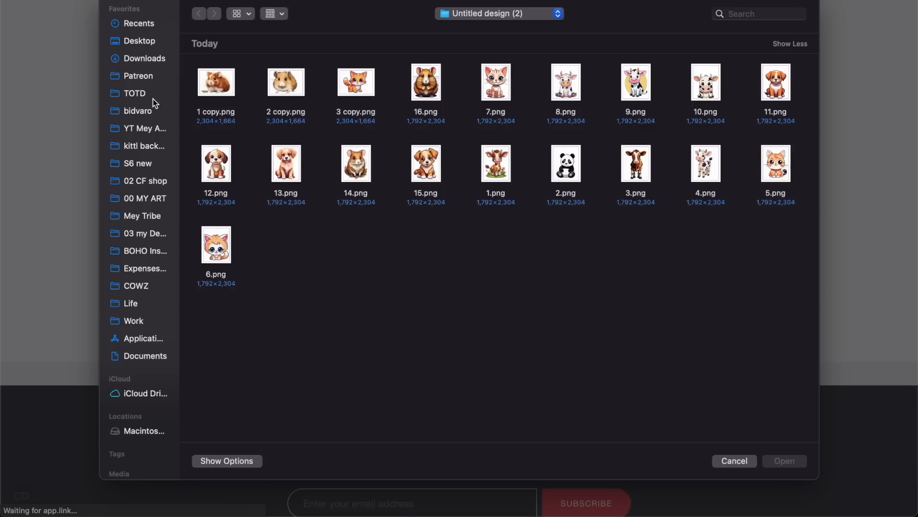
click(149, 60)
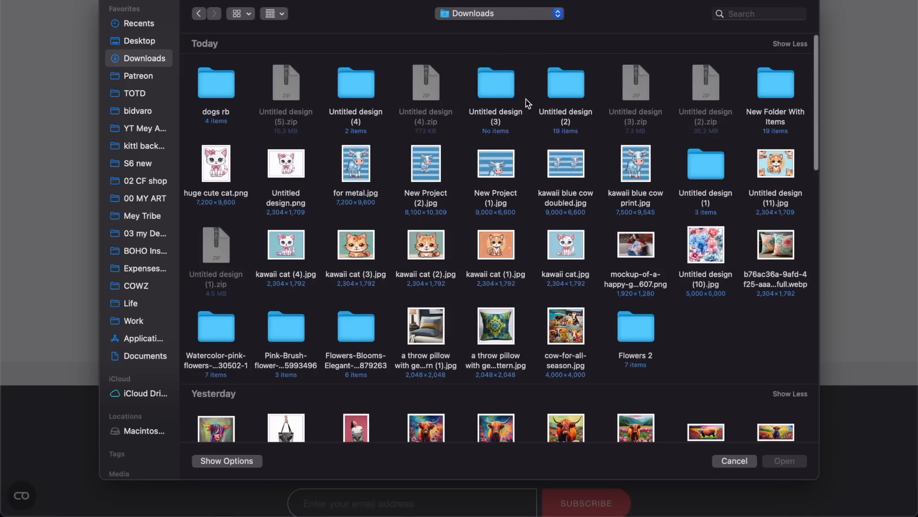
double_click(237, 88)
double_click(356, 82)
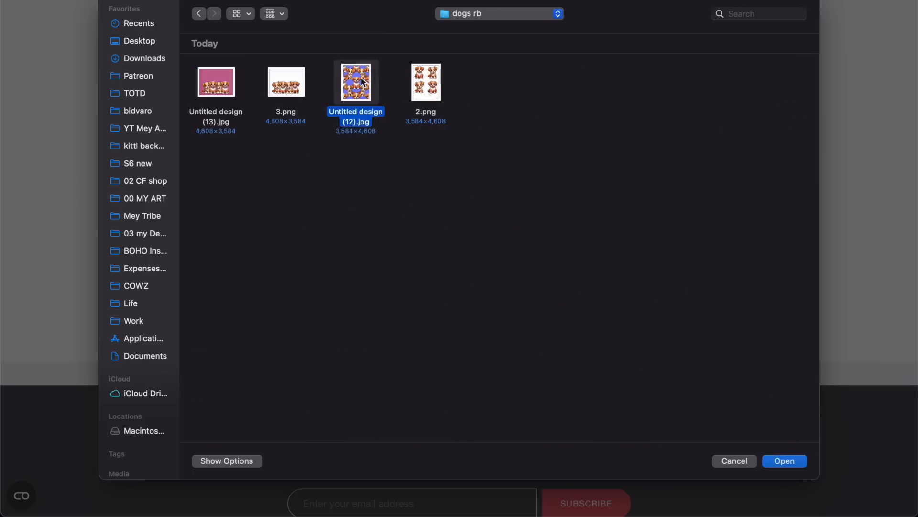
- Enter Cute Kawaii Dogs as the new work's title, tags and description
scroll(545, 199, up, 2)
click(543, 129)
text(Cute Kawaii Dog)
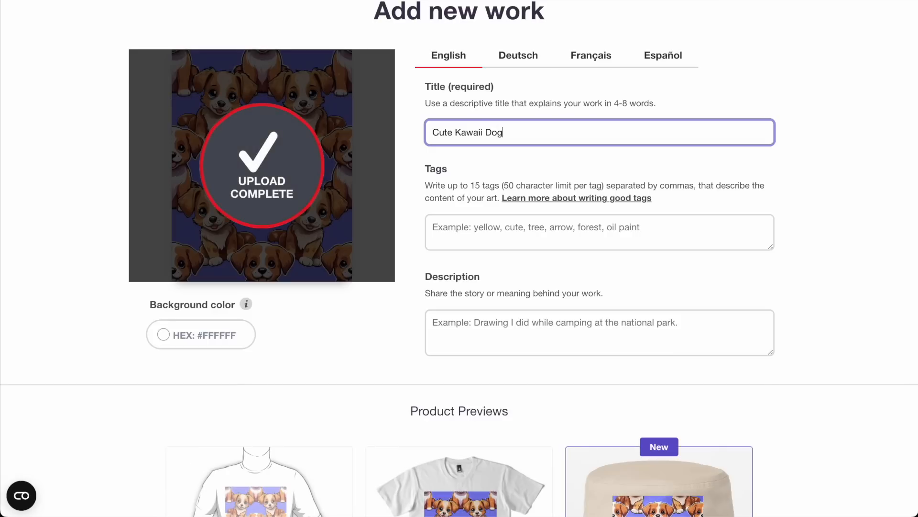
click(503, 225)
text(Cute Kawaii Dogs)
click(464, 334)
text(Cute Kawaii Dogs)
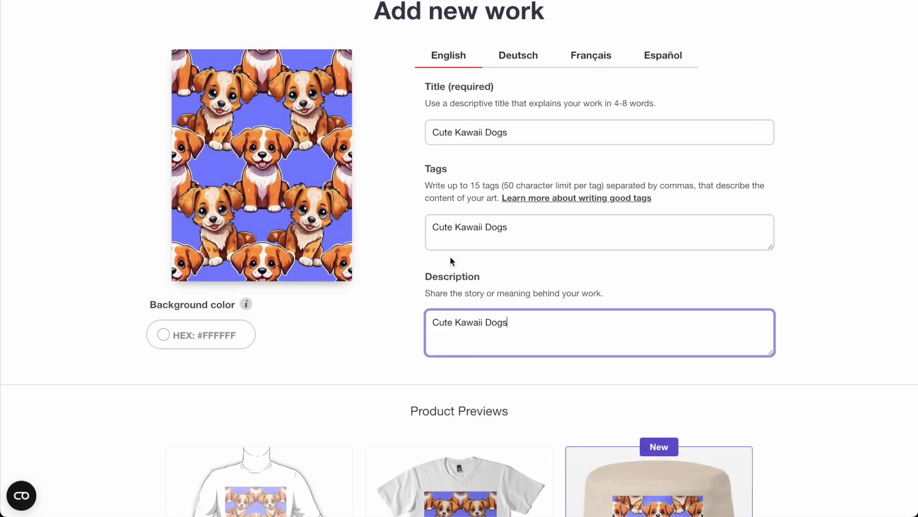
- Replace the artwork on Standard Print Clothing with 3.png
scroll(446, 234, down, 5)
scroll(446, 234, down, 2)
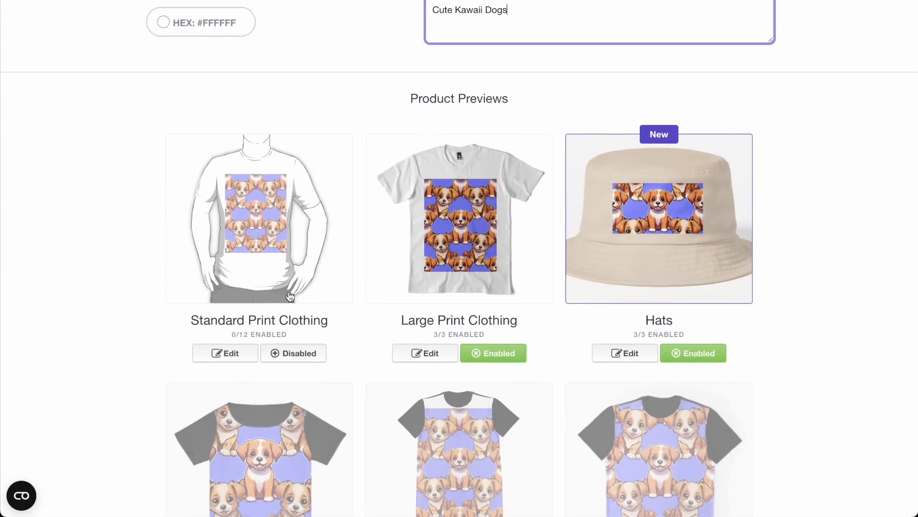
click(271, 224)
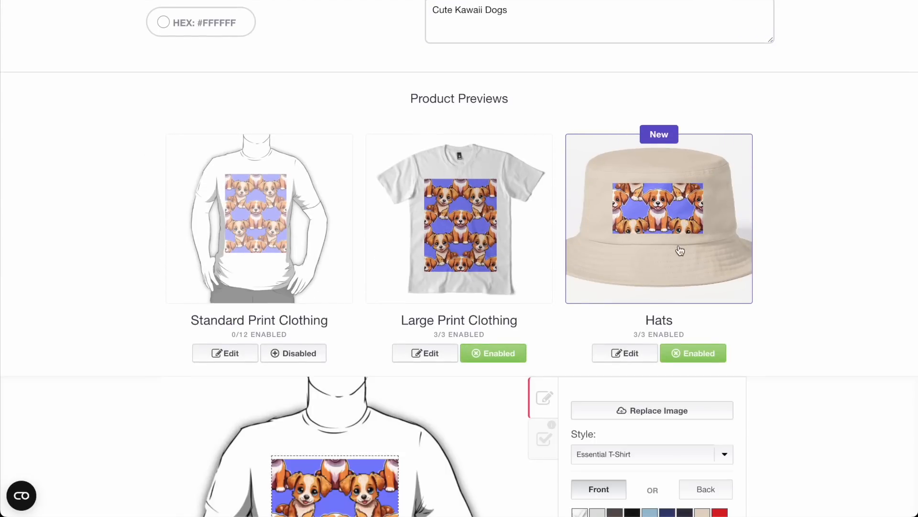
scroll(630, 364, down, 5)
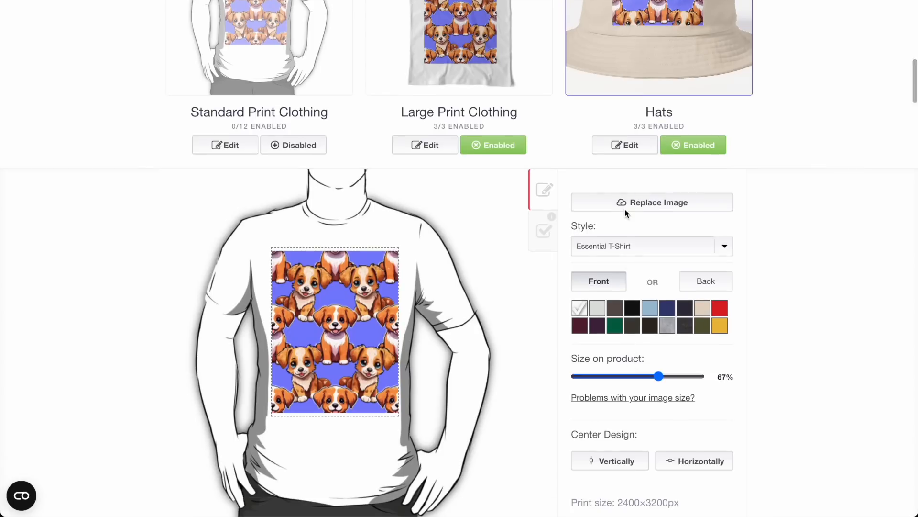
click(624, 209)
double_click(297, 87)
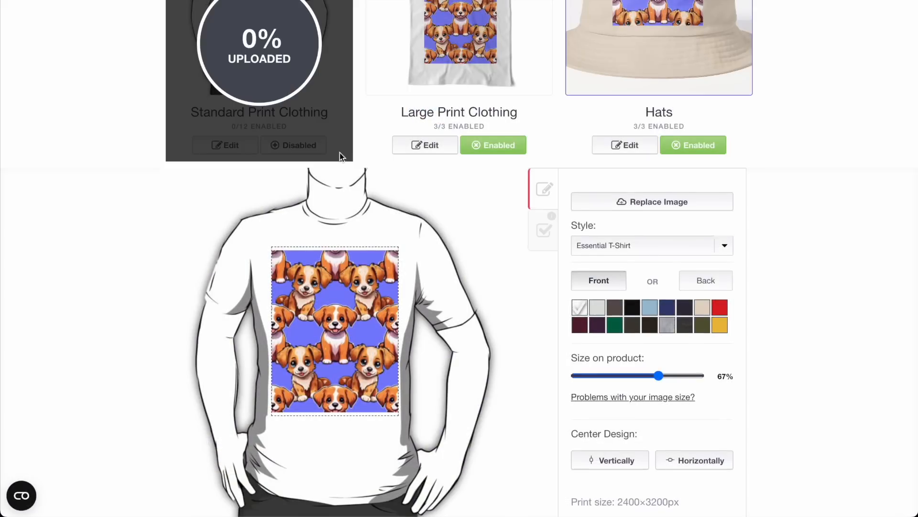
- Replace the artwork on Large Print Clothing and on Hats with 3.png
click(493, 96)
click(634, 276)
double_click(286, 79)
click(648, 134)
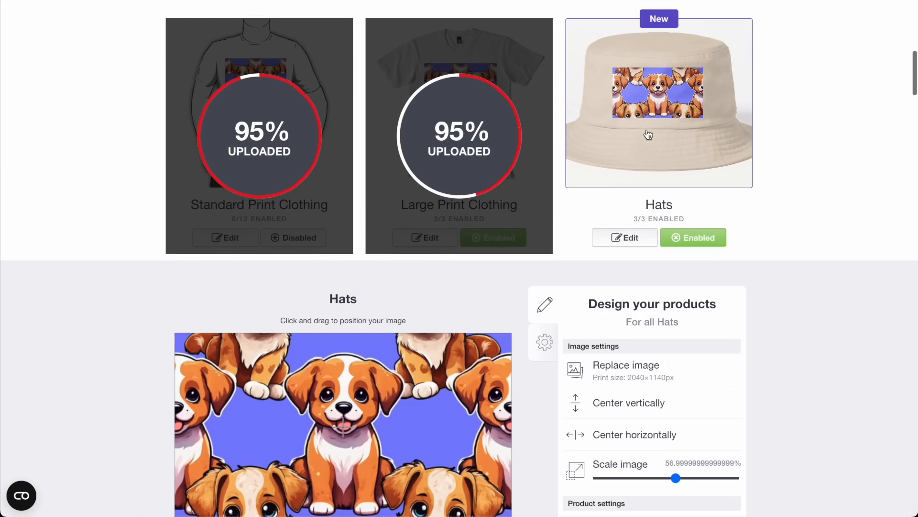
click(621, 364)
double_click(285, 78)
- Center the puppy row horizontally on Standard Print Clothing and move it slightly lower on the chest
scroll(351, 292, up, 2)
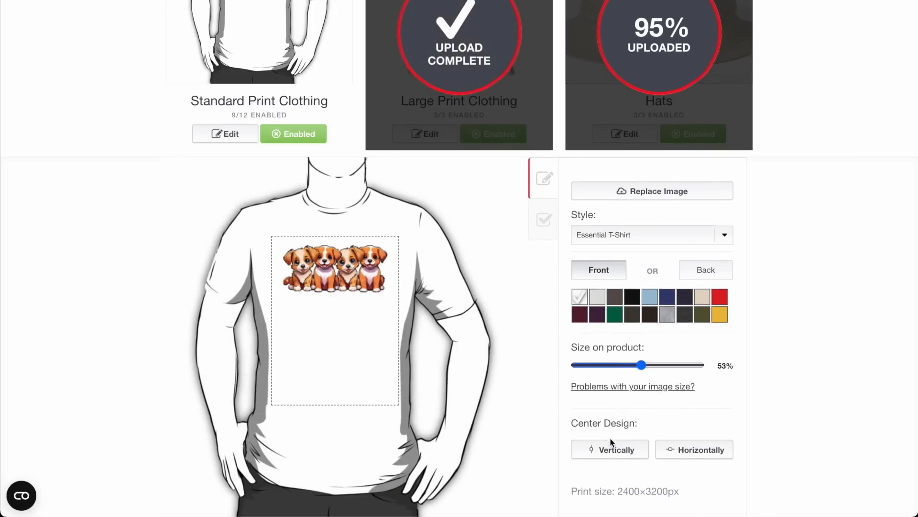
click(689, 452)
scroll(416, 254, up, 3)
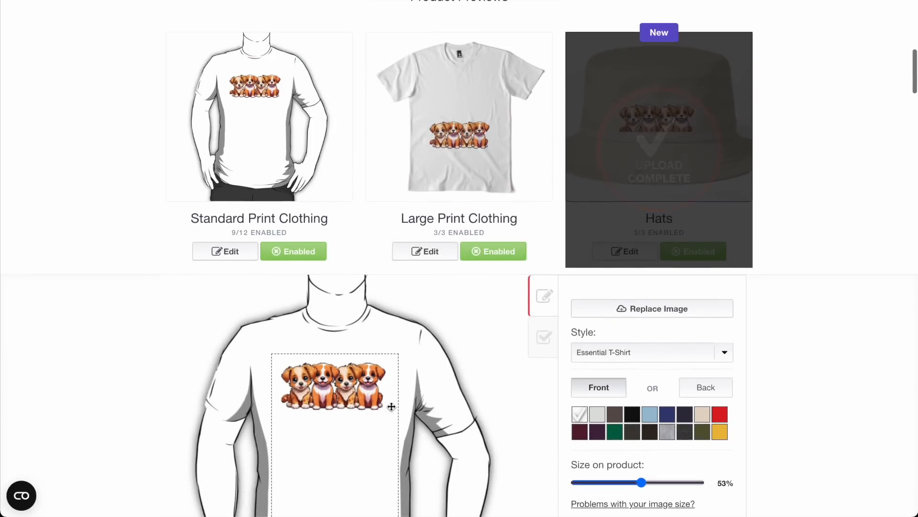
drag(355, 391, 355, 398)
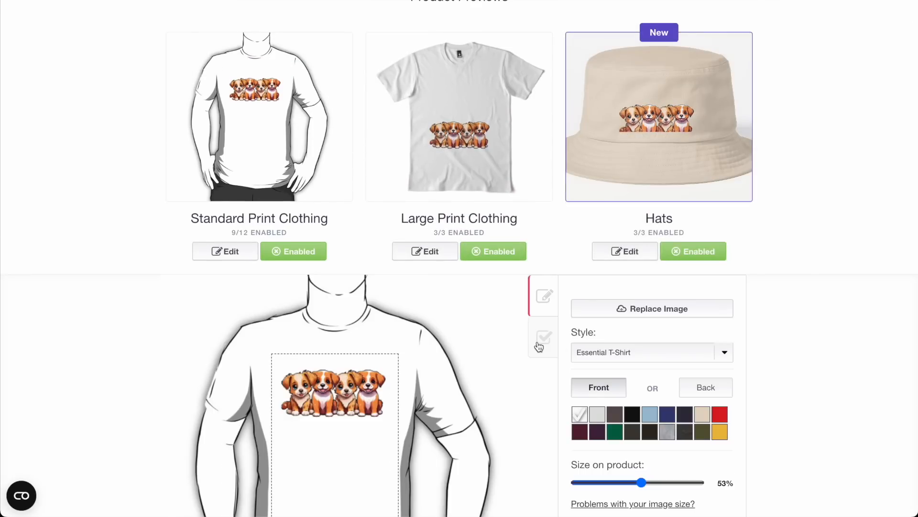
- Enable Kids Clothes, Toddler Pullover Hoodie and Kids Pullover Hoodie for Standard Print Clothing
click(540, 345)
click(578, 337)
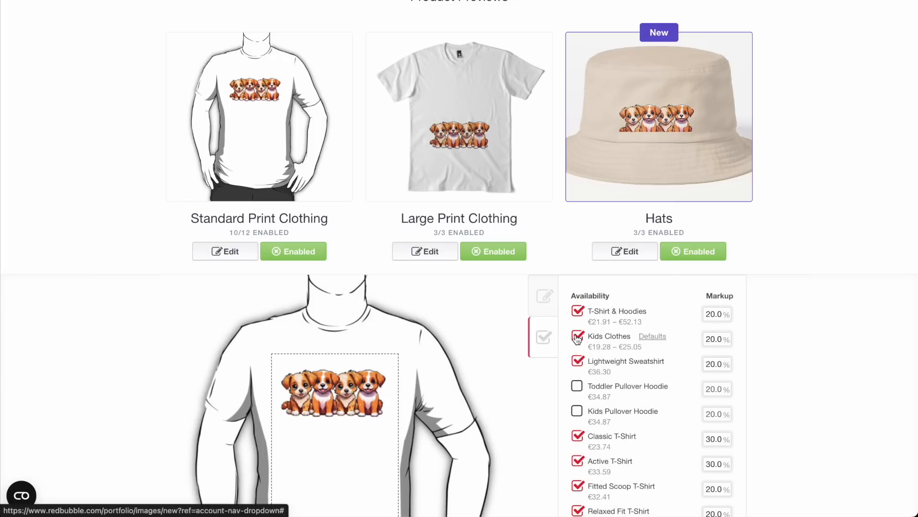
click(578, 412)
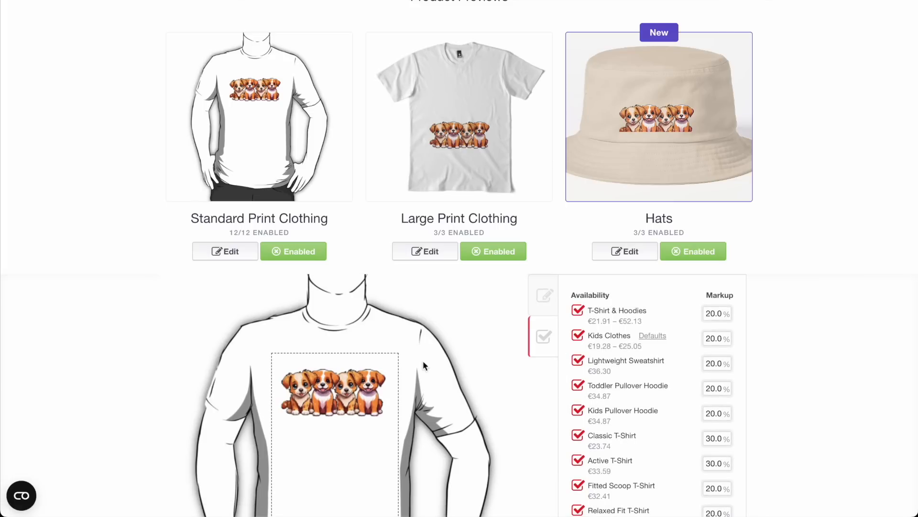
- Scale the puppy row on Large Print Clothing to 72% and move it up to the chest
click(460, 166)
scroll(379, 445, down, 2)
scroll(379, 445, down, 2)
drag(689, 297, 698, 300)
drag(339, 371, 342, 288)
- Scale the puppy row on Hats to 49% and move it up so the whole puppies fit the print area
scroll(343, 289, up, 4)
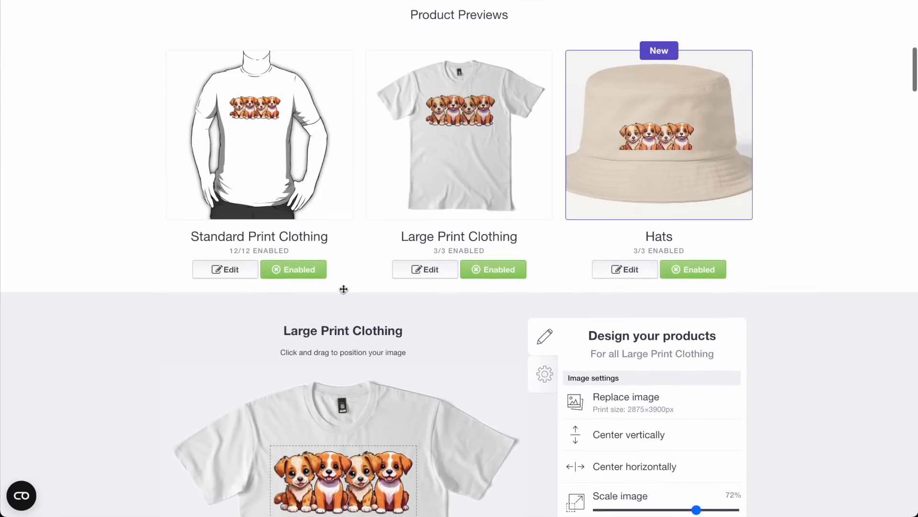
click(621, 167)
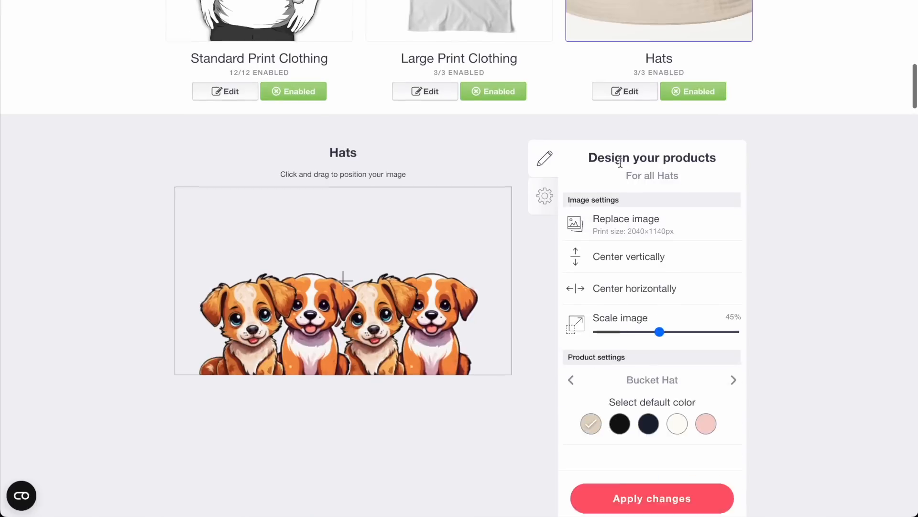
drag(661, 297, 666, 297)
scroll(516, 221, up, 5)
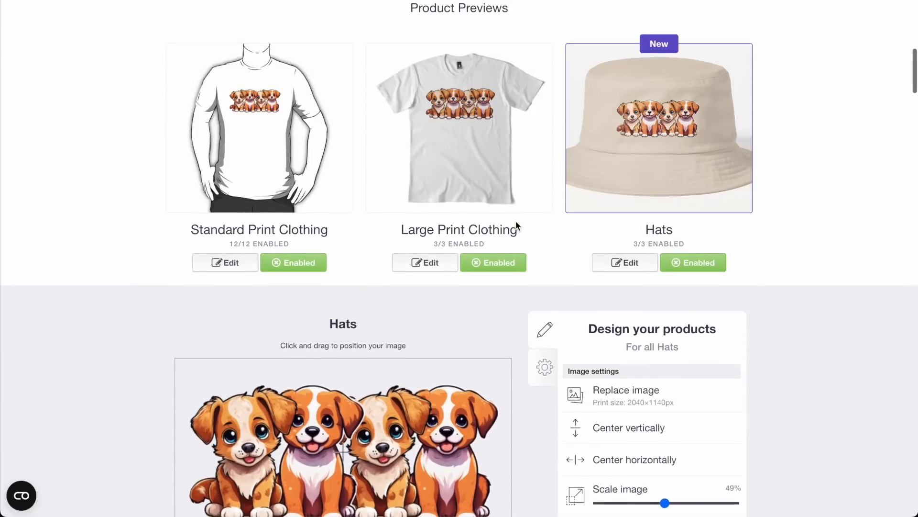
- Scale the puppy pattern on Chiffon Tops to 37%, repeat it as a regular grid and enable the product
click(473, 154)
scroll(473, 154, down, 3)
click(327, 209)
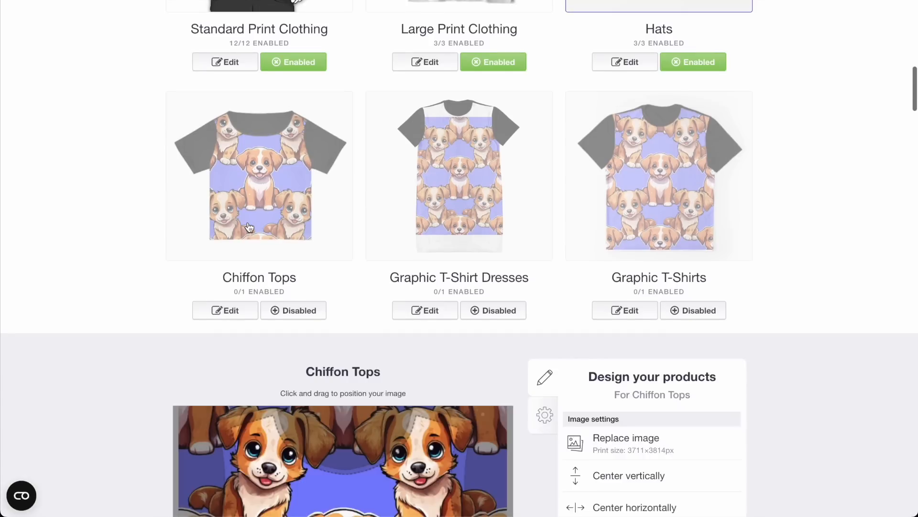
click(645, 189)
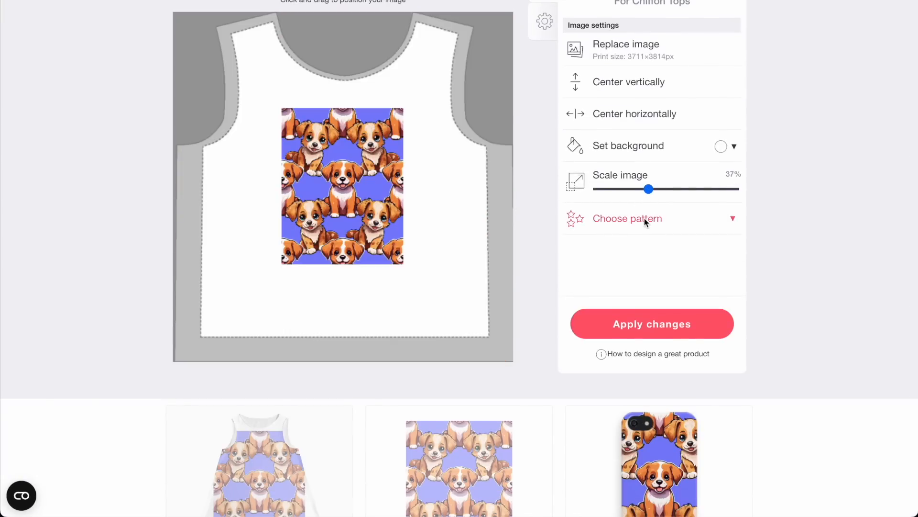
click(644, 218)
click(696, 244)
scroll(613, 259, up, 6)
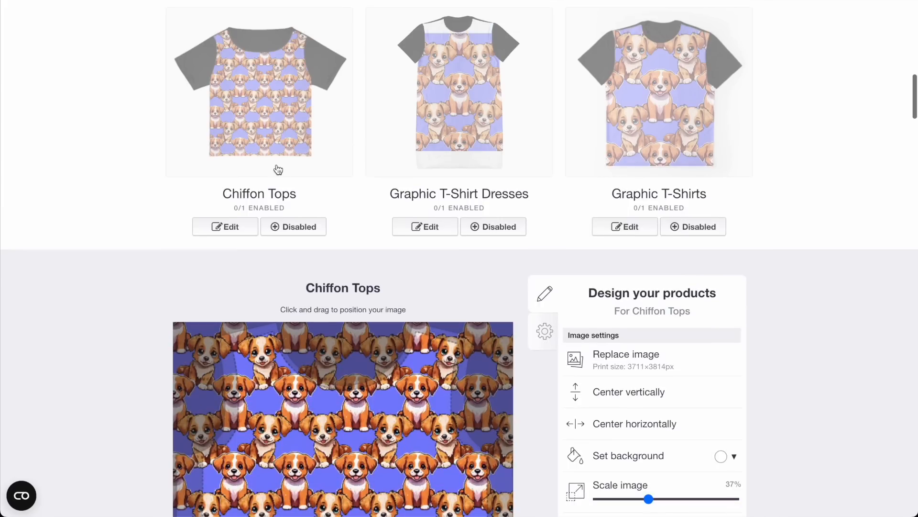
click(303, 233)
- Scale the puppy pattern on Graphic T-Shirt Dresses to 53%, repeat it as a regular grid and enable the product
click(486, 151)
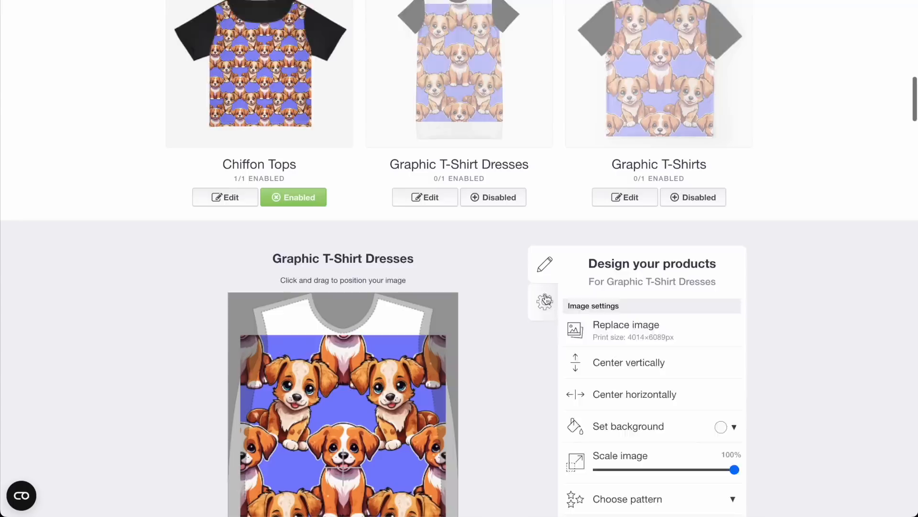
click(670, 357)
click(666, 391)
click(700, 409)
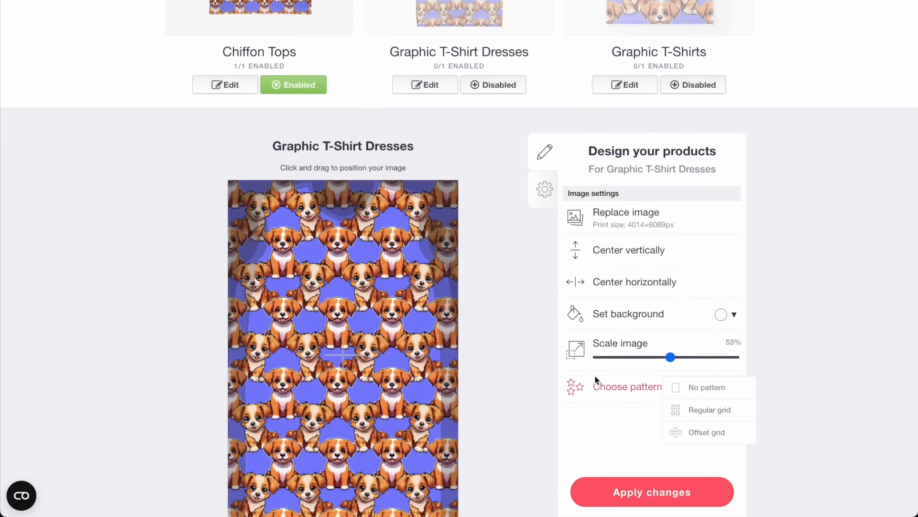
scroll(411, 354, up, 3)
scroll(411, 354, up, 2)
click(479, 320)
- Repeat the puppy pattern on Graphic T-Shirts as a regular grid at 44% scale, apply the changes and enable the product
click(682, 222)
scroll(679, 230, down, 5)
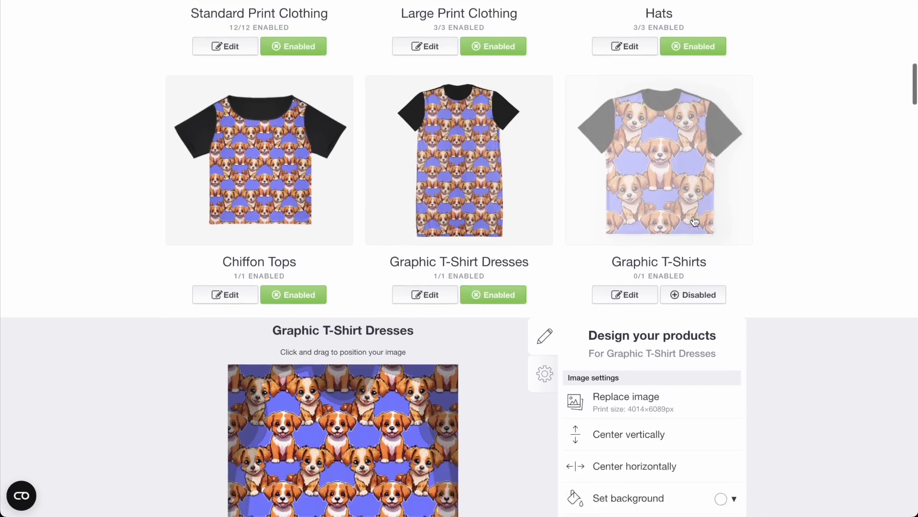
click(655, 356)
click(683, 382)
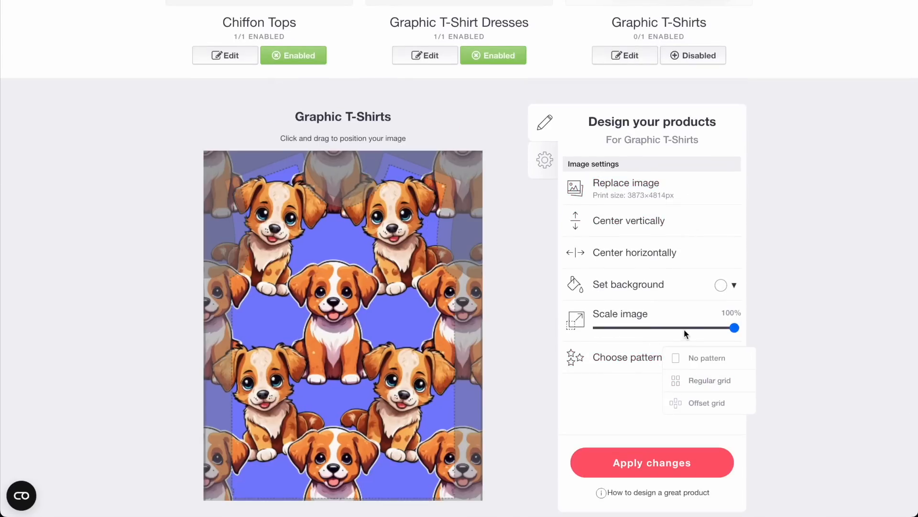
click(675, 328)
drag(674, 328, 658, 327)
click(652, 462)
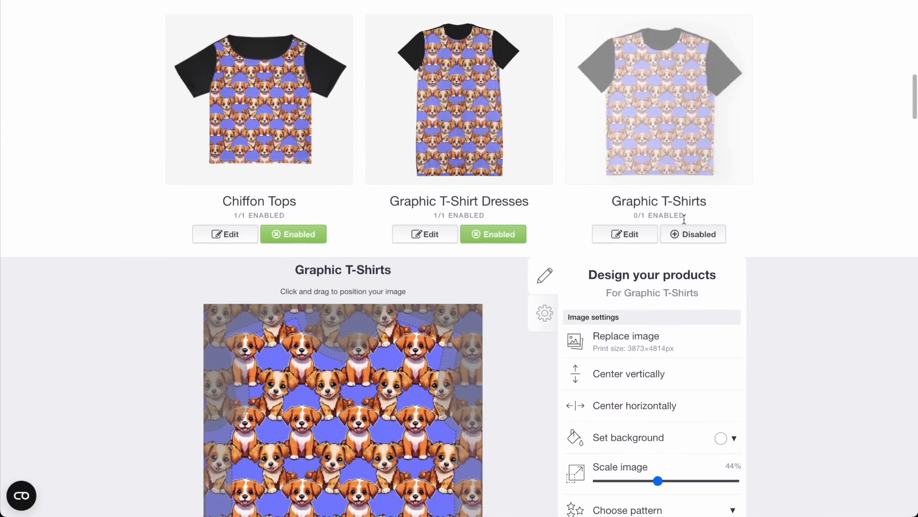
click(684, 234)
- Scale the puppy pattern on A-Line Dresses to 46%, repeat it as a regular grid and enable the product
scroll(329, 230, down, 1)
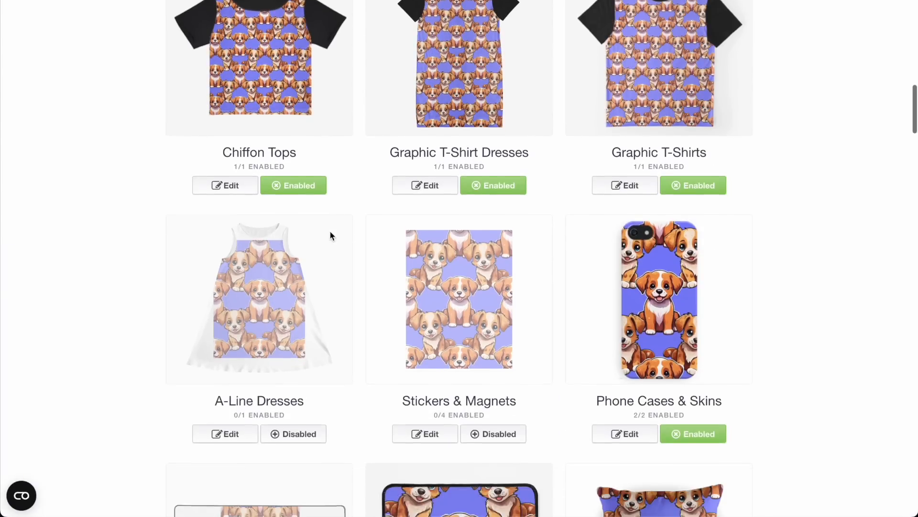
click(329, 230)
drag(735, 231, 660, 231)
click(660, 262)
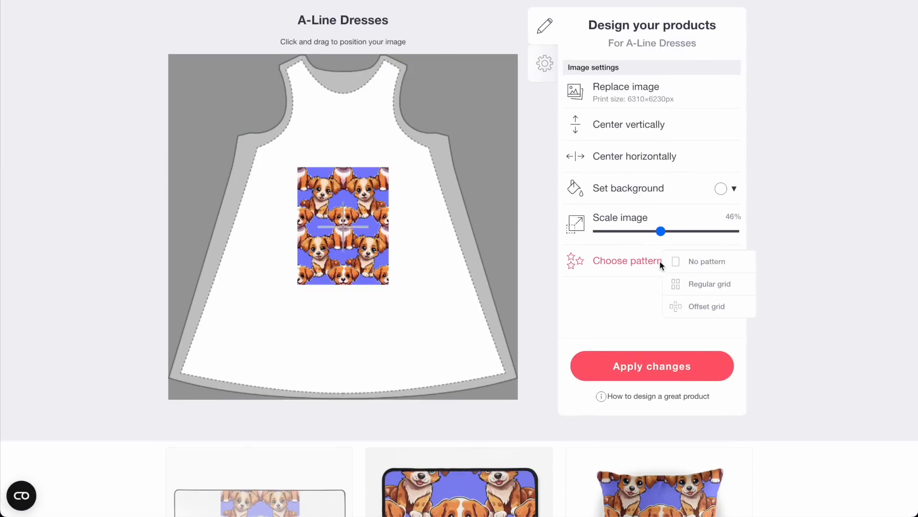
click(695, 286)
scroll(310, 325, up, 8)
click(289, 325)
- Crop 2.png in the dogs rb folder around the four puppies and upload it as the new Stickers & Magnets image
scroll(477, 217, down, 2)
click(483, 206)
click(641, 208)
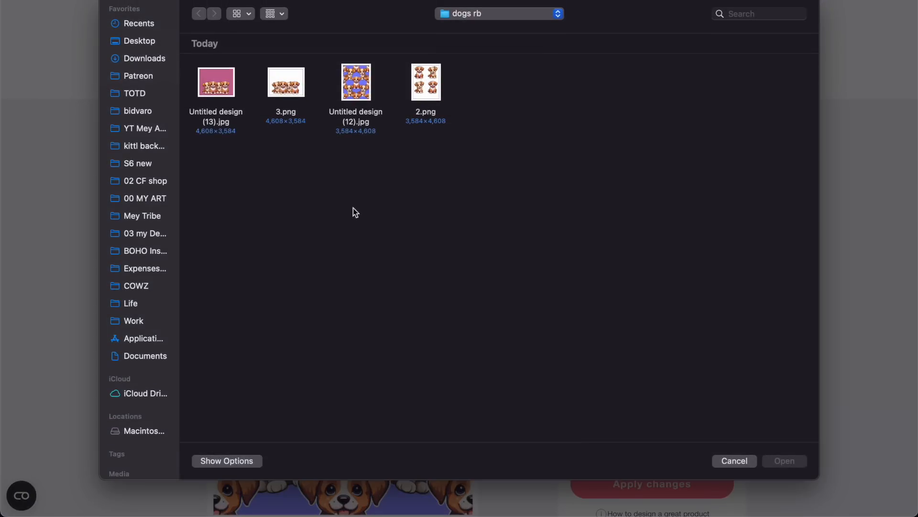
click(74, 484)
click(320, 98)
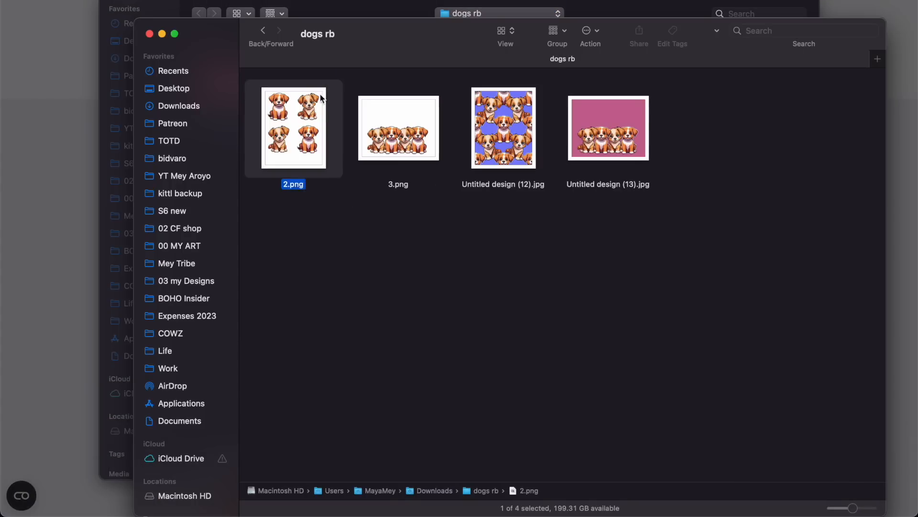
double_click(292, 140)
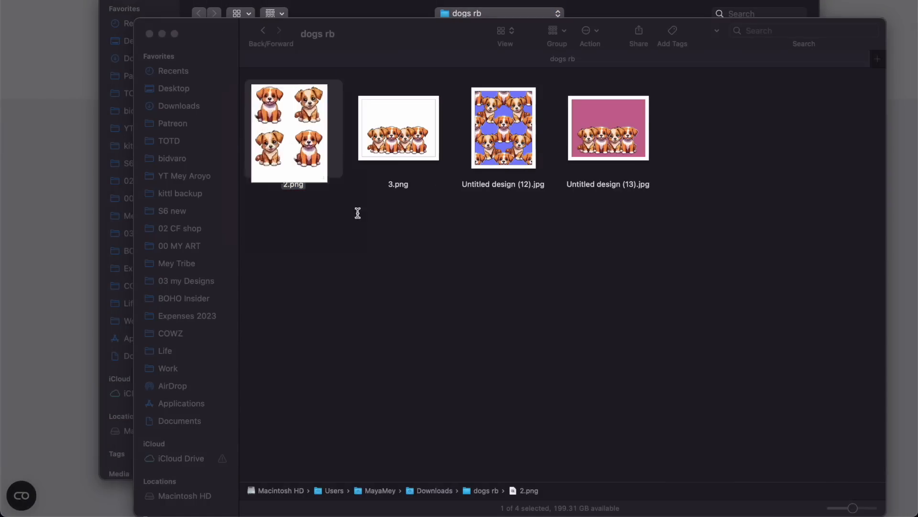
drag(398, 346, 88, 30)
drag(242, 346, 242, 361)
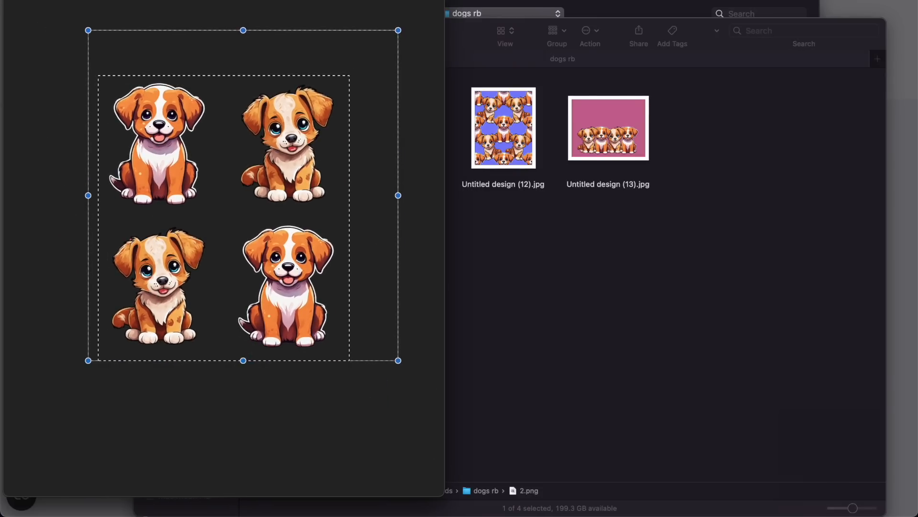
key(super+shift+a)
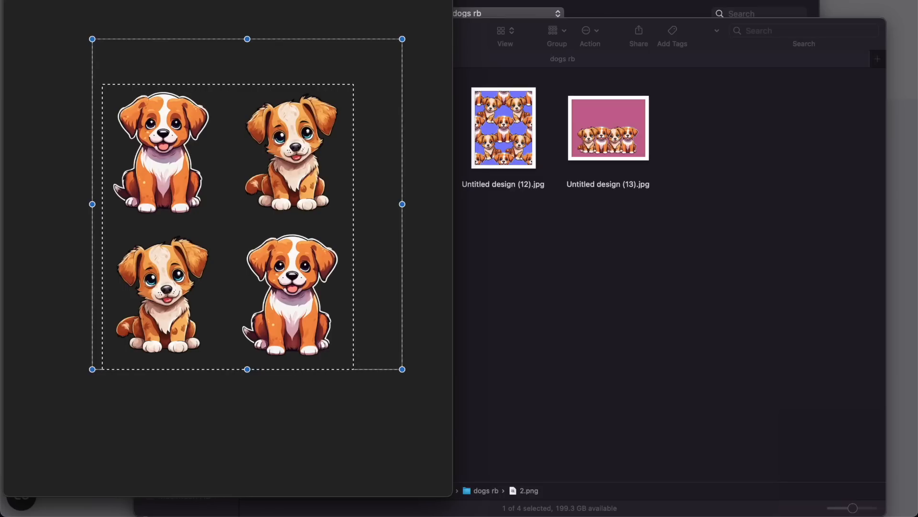
key(super+k)
key(space)
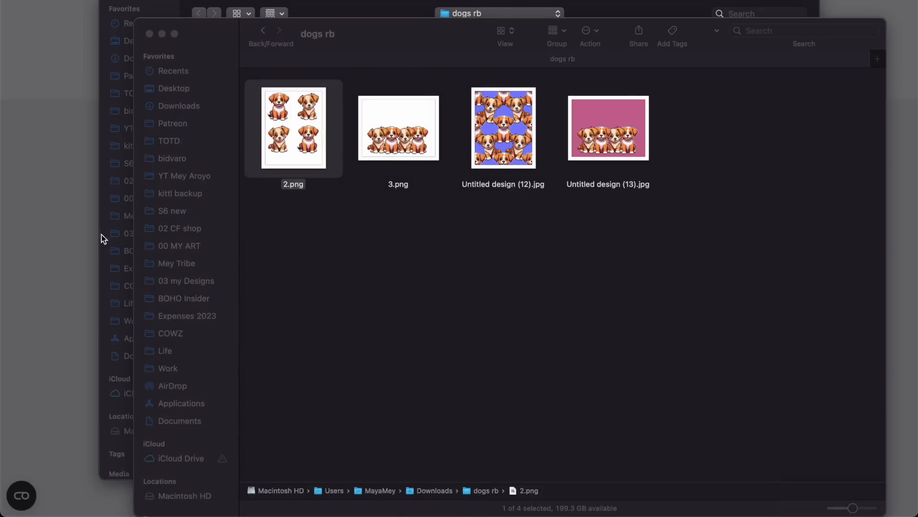
click(102, 234)
double_click(218, 85)
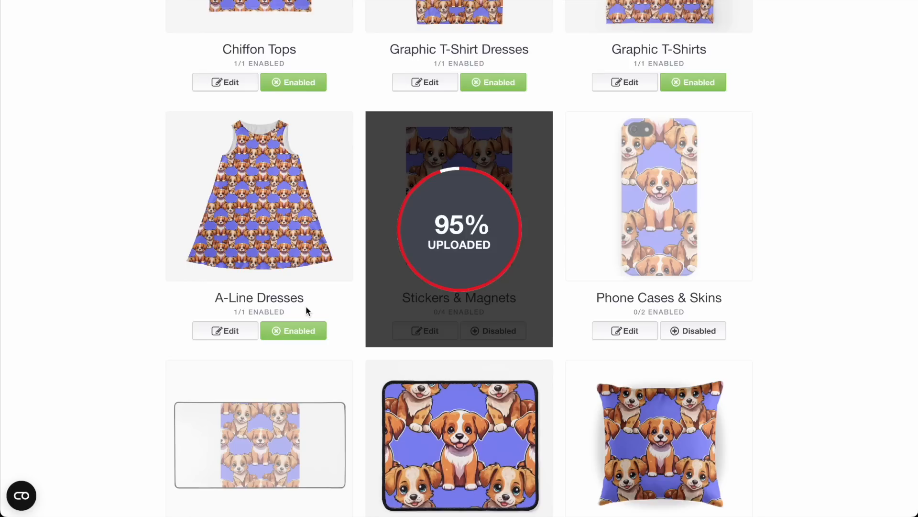
- Disable the Mouse Pads and Pillows & Totes products
scroll(514, 204, down, 6)
click(503, 297)
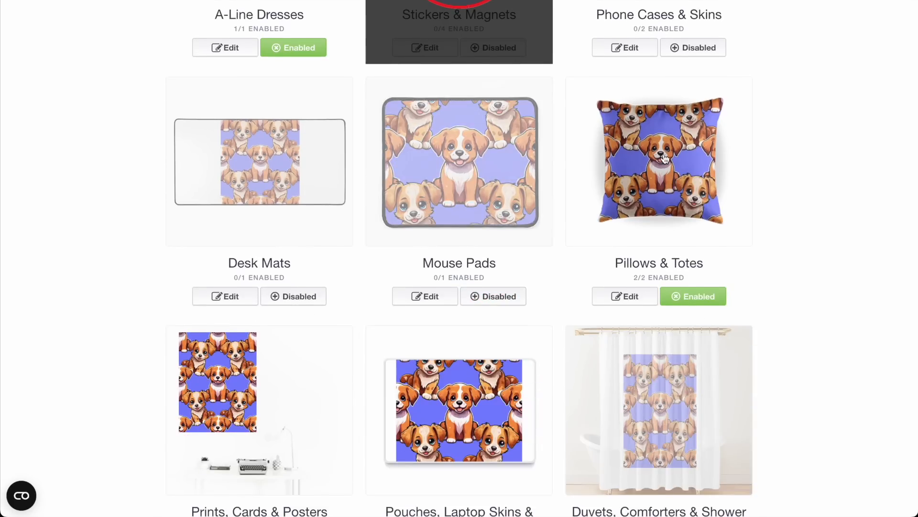
scroll(679, 167, down, 2)
click(693, 186)
- Replace the Prints, Cards & Posters image with Untitled design (13).jpg and disable Pouches, Laptop Skins & Sleeves
scroll(306, 181, down, 2)
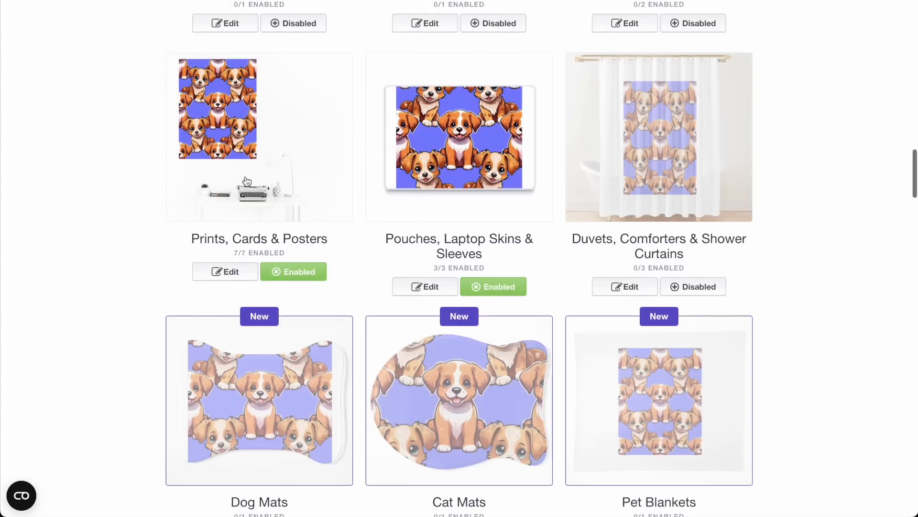
click(247, 181)
click(612, 248)
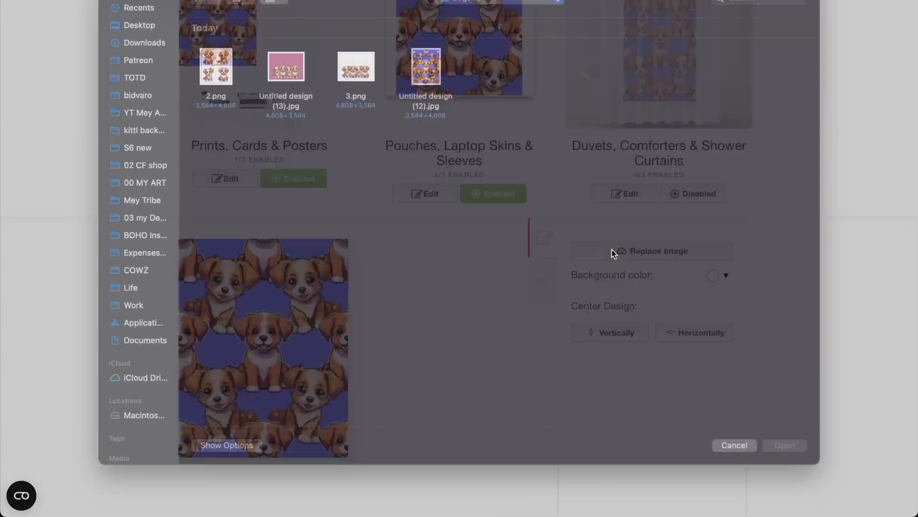
double_click(286, 84)
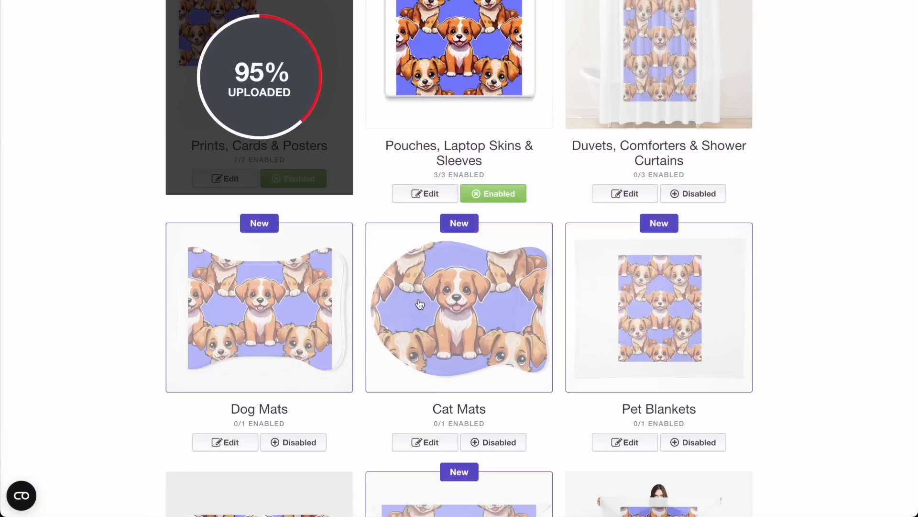
scroll(420, 304, up, 3)
click(493, 336)
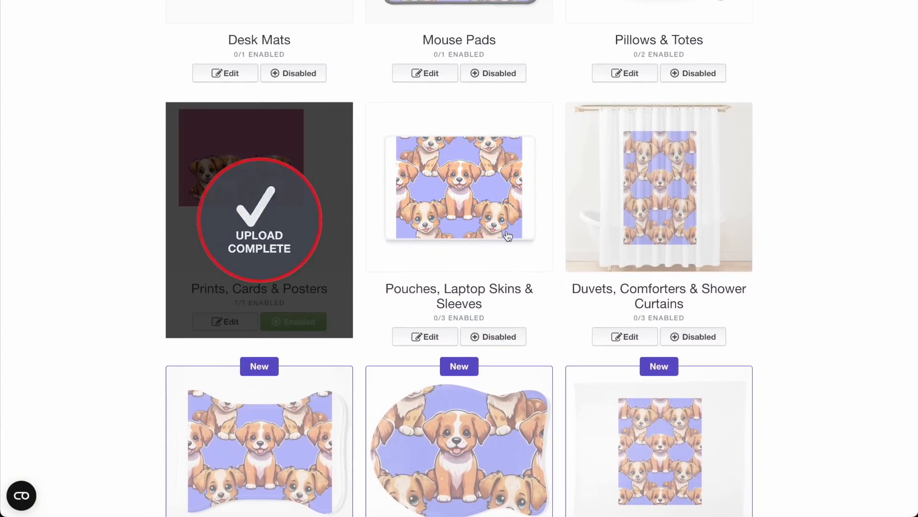
- Replace the Mugs image with 3.png and move the puppy row up into the middle of the print area
scroll(508, 237, down, 6)
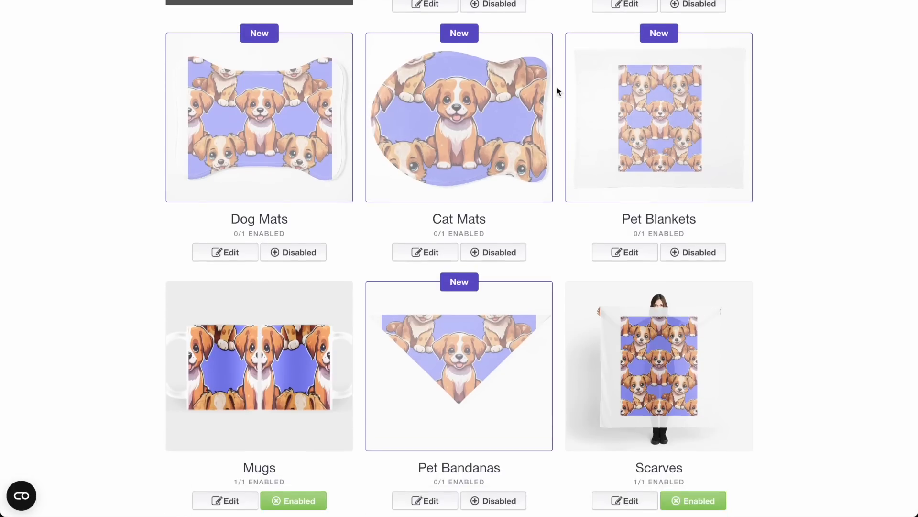
scroll(531, 220, down, 5)
click(224, 246)
scroll(249, 140, down, 3)
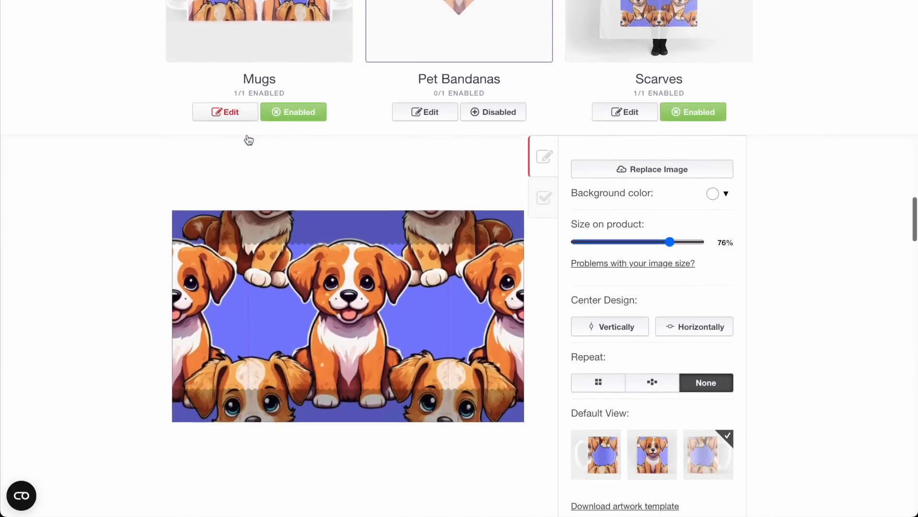
click(650, 141)
click(368, 79)
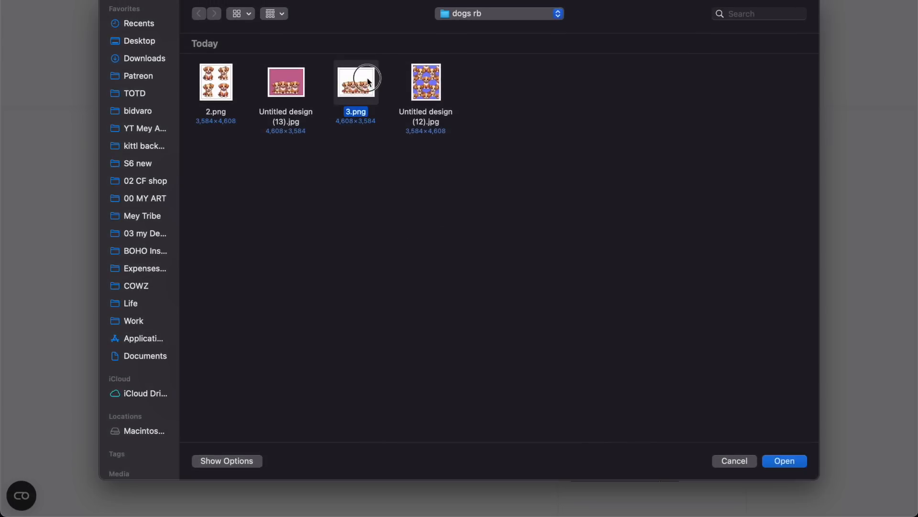
double_click(367, 79)
scroll(304, 327, up, 10)
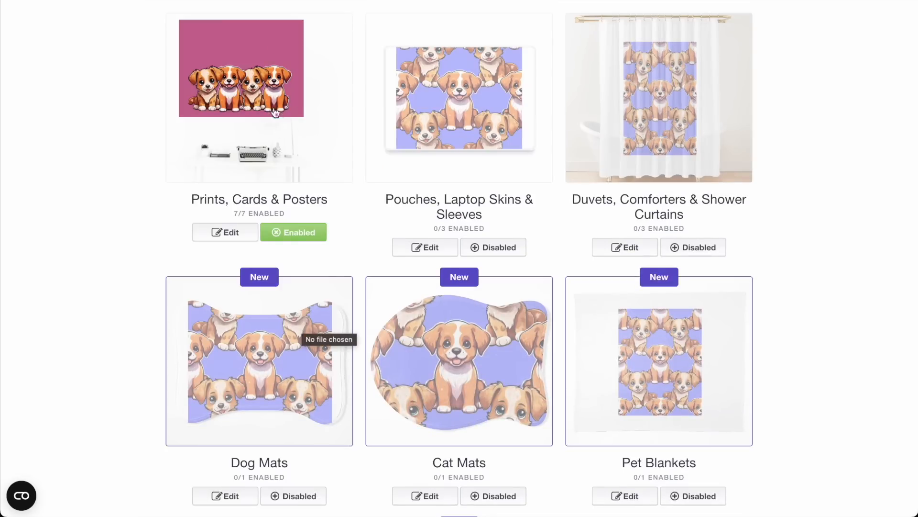
scroll(275, 113, down, 8)
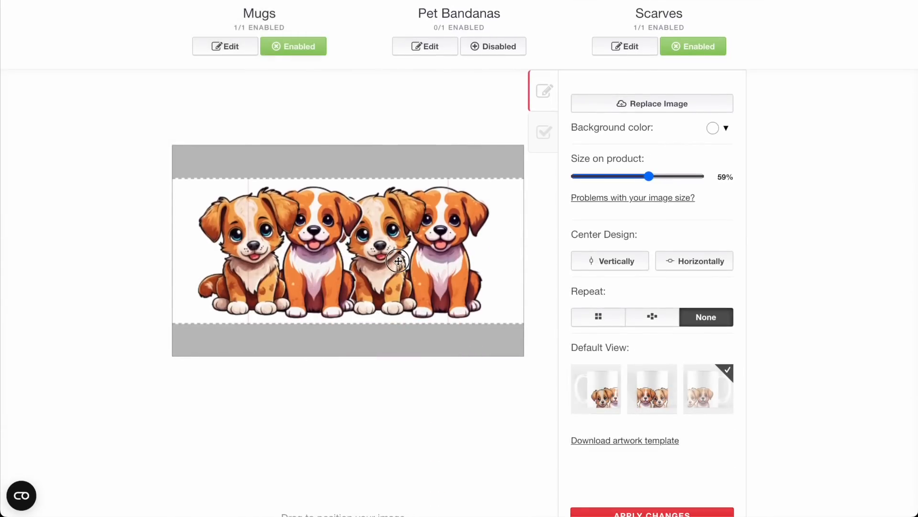
scroll(398, 261, up, 6)
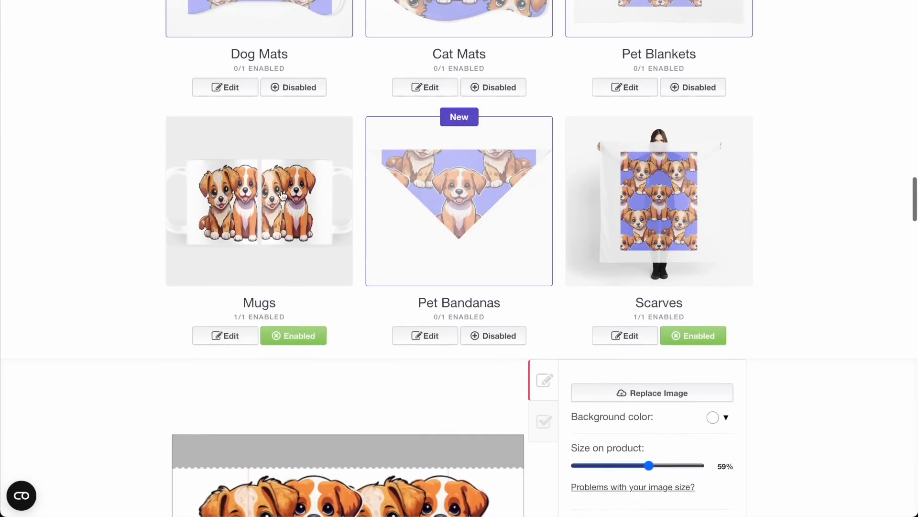
- Disable the Scarves, Drawstring Bags and Tablet Cases & Skins products
scroll(628, 175, down, 6)
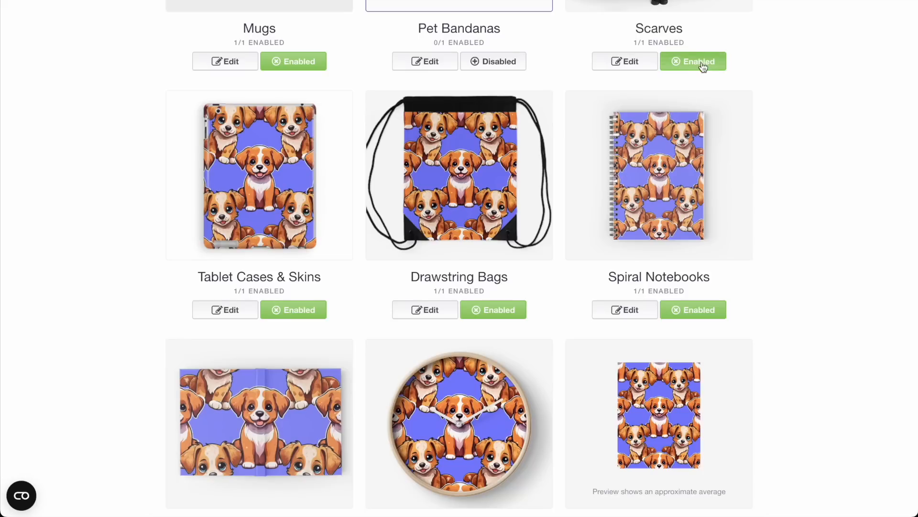
click(702, 67)
click(493, 310)
click(294, 310)
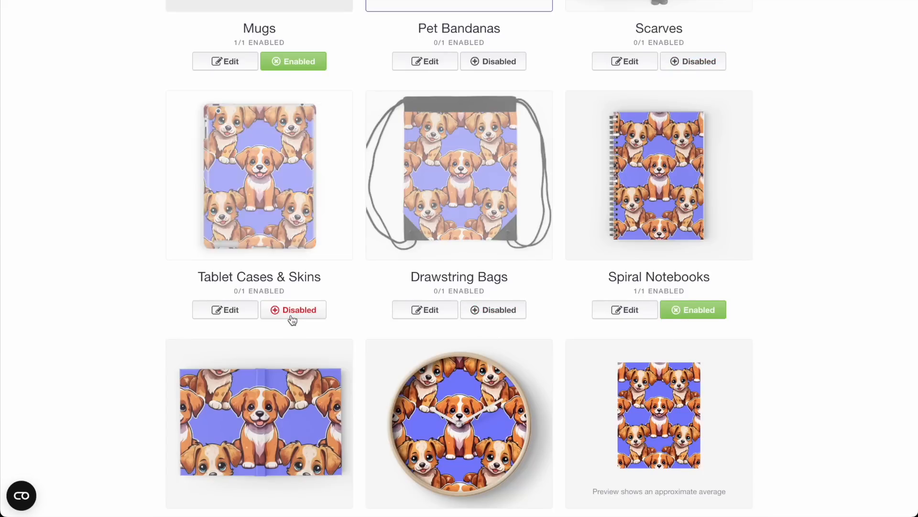
- Keep Hardcover Journals enabled and replace their image with Untitled design (13).jpg
scroll(292, 311, down, 7)
click(295, 238)
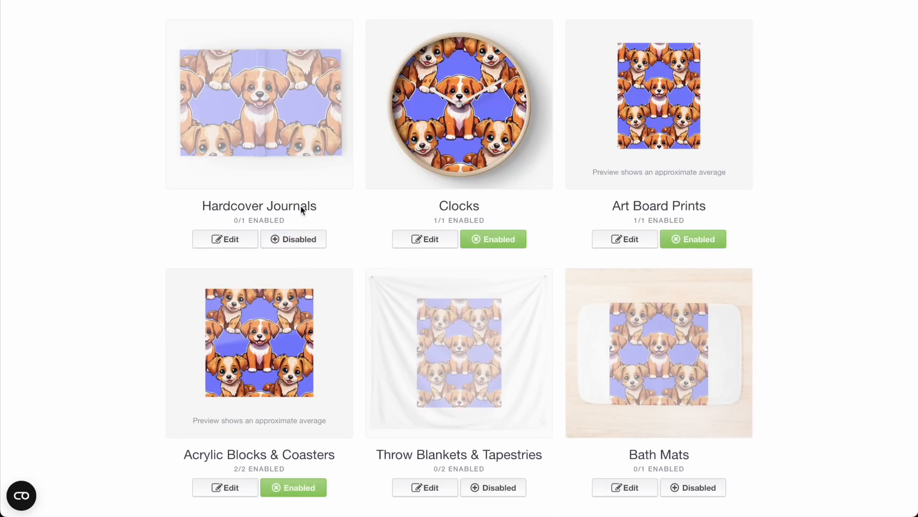
click(293, 239)
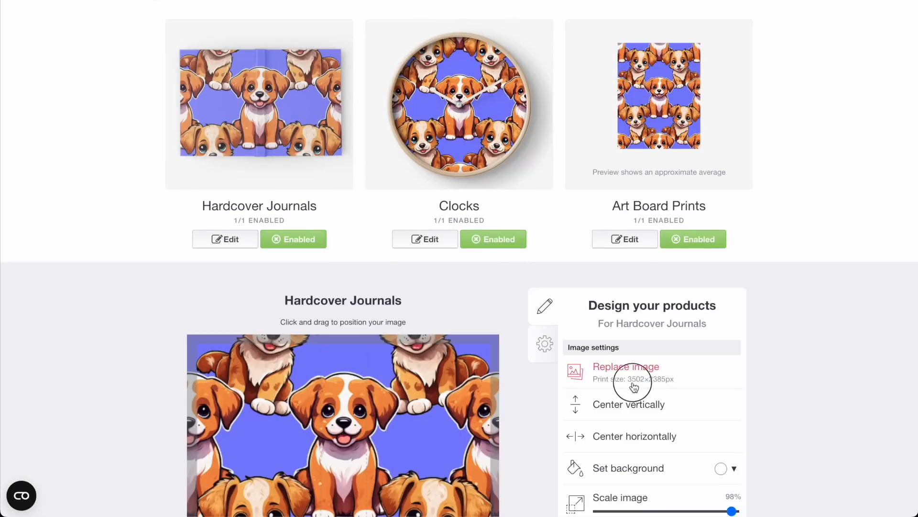
click(638, 317)
double_click(295, 82)
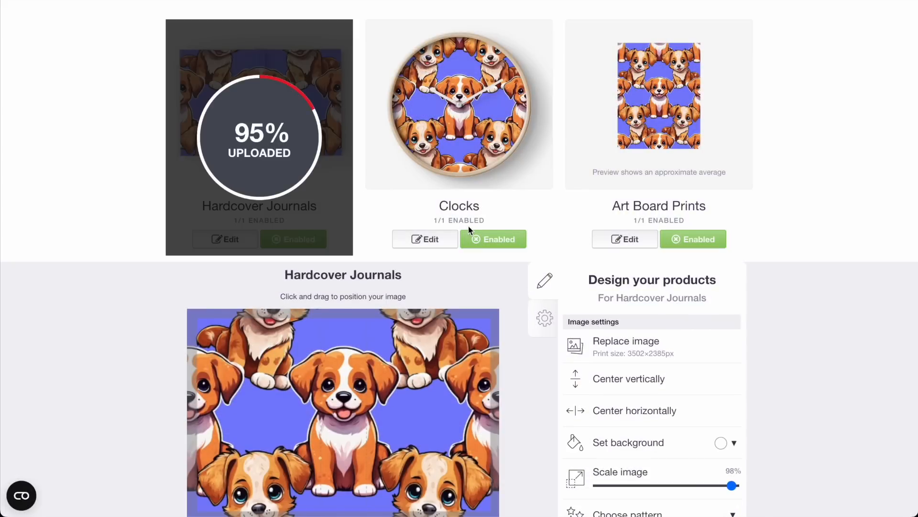
- Disable the Clocks, Art Board Prints and Acrylic Blocks & Coasters products
click(697, 241)
scroll(526, 240, down, 5)
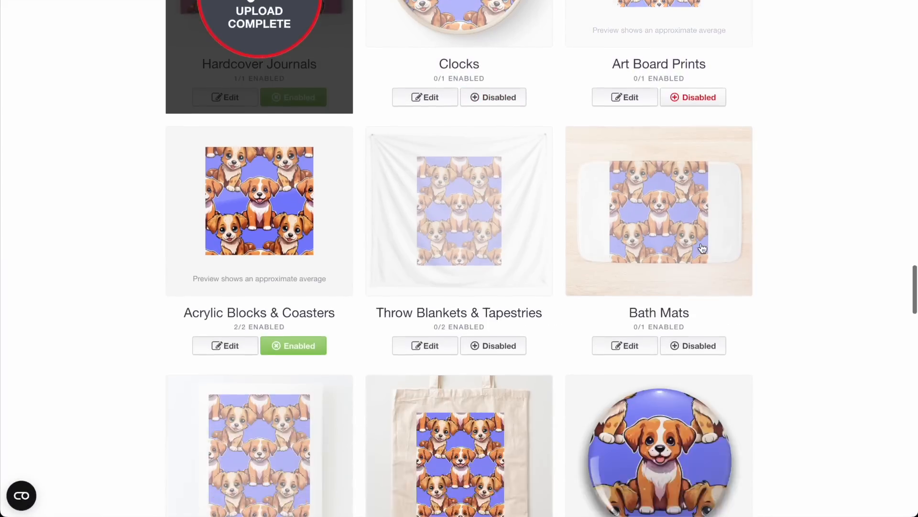
click(298, 235)
scroll(509, 220, down, 5)
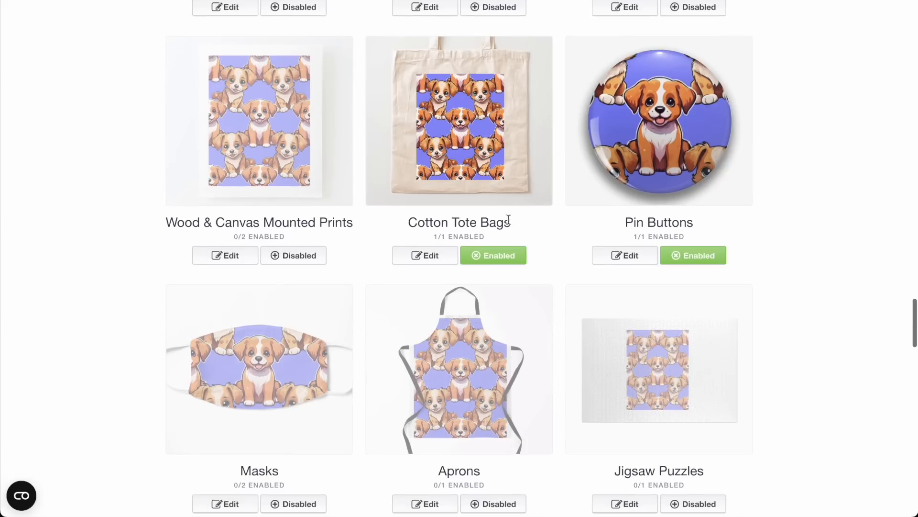
- Disable the Cotton Tote Bags, Pin Buttons, Phone Wallets and Fitted Masks products
click(501, 254)
click(702, 259)
scroll(318, 304, down, 2)
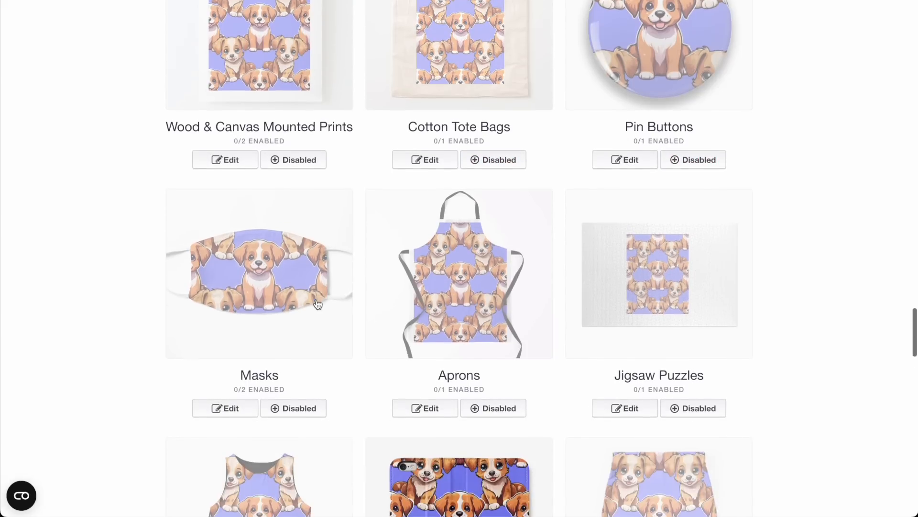
scroll(377, 322, down, 2)
scroll(253, 320, down, 5)
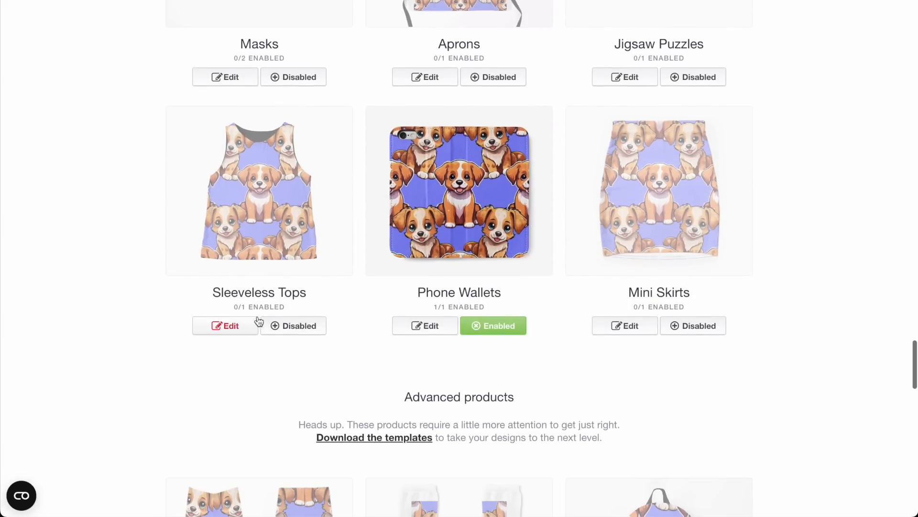
click(494, 326)
scroll(578, 345, down, 13)
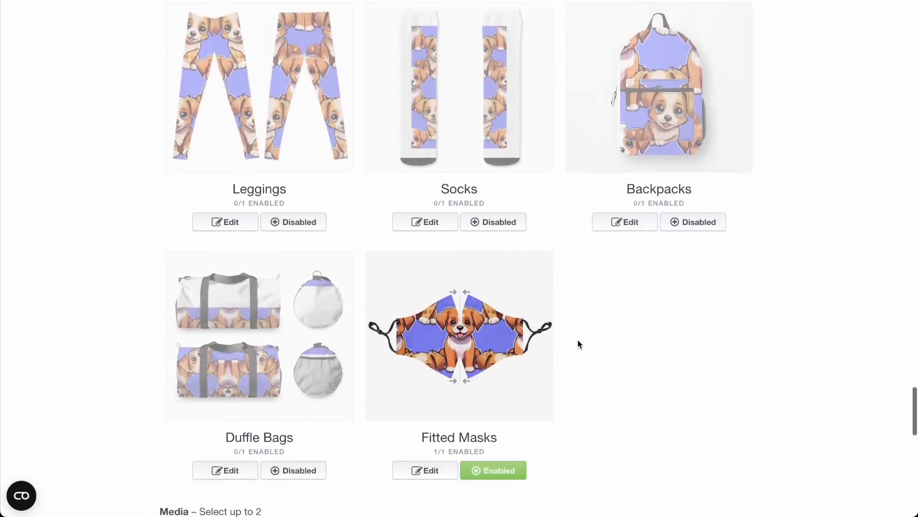
click(503, 330)
- Reopen the Hardcover Journals design settings and apply them
scroll(503, 332, up, 20)
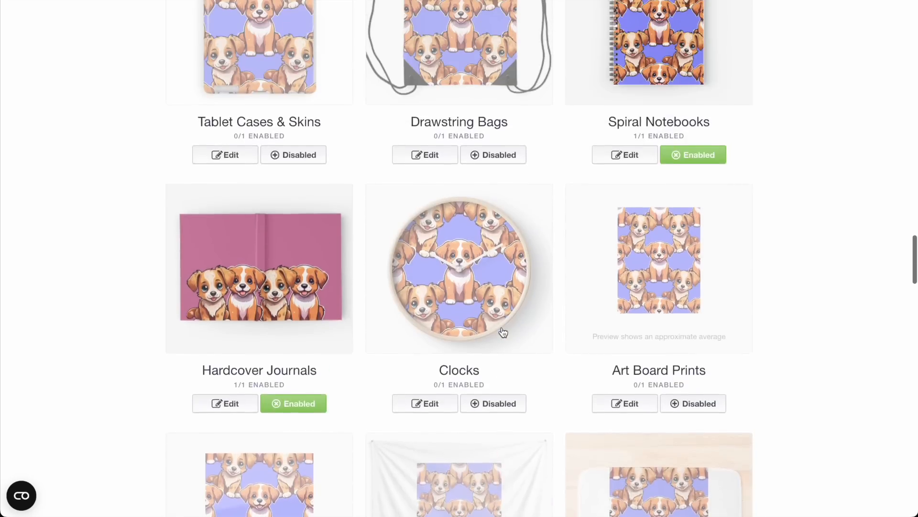
click(225, 400)
click(652, 453)
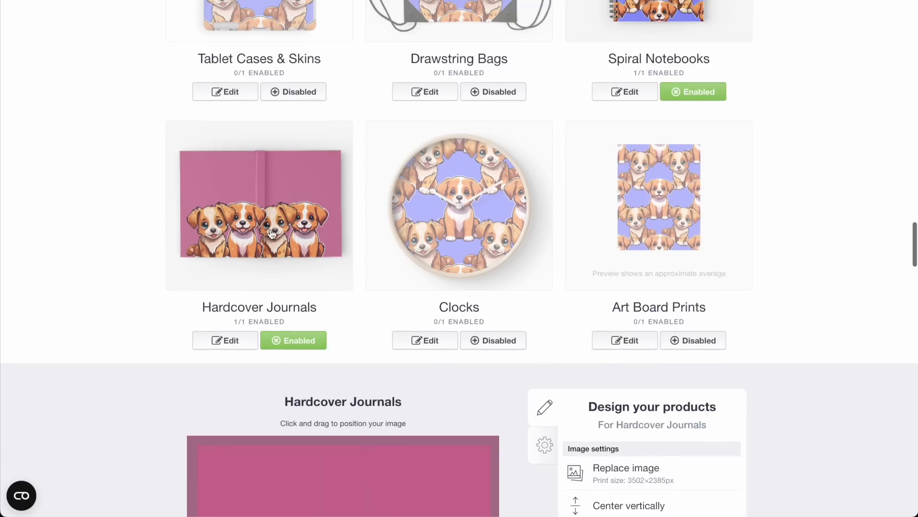
- Replace the Backpacks image with 3.png, scale it to 41% and position the puppy row on the front pocket area
scroll(494, 243, down, 14)
scroll(702, 273, down, 13)
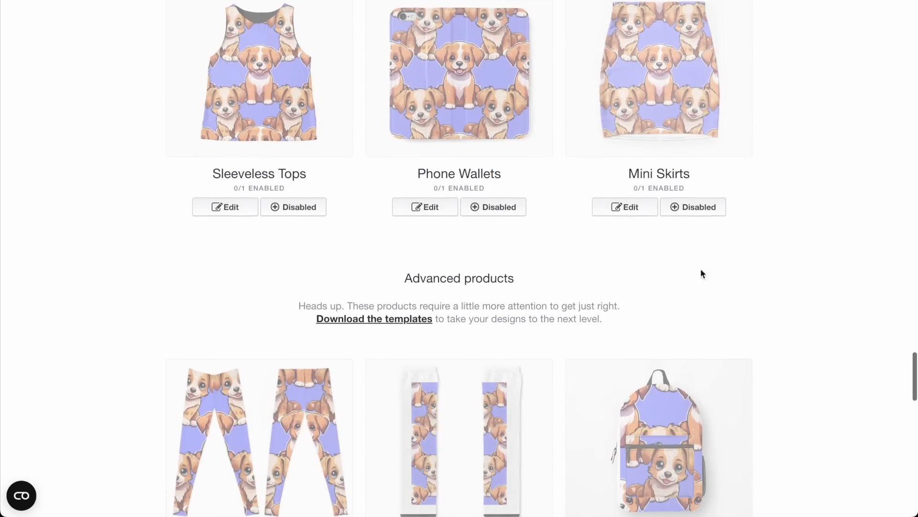
click(626, 301)
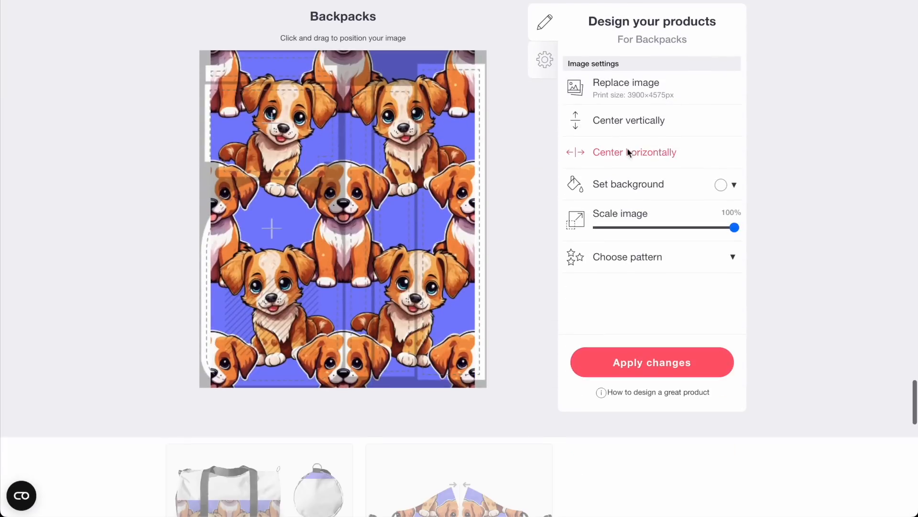
click(632, 87)
click(357, 82)
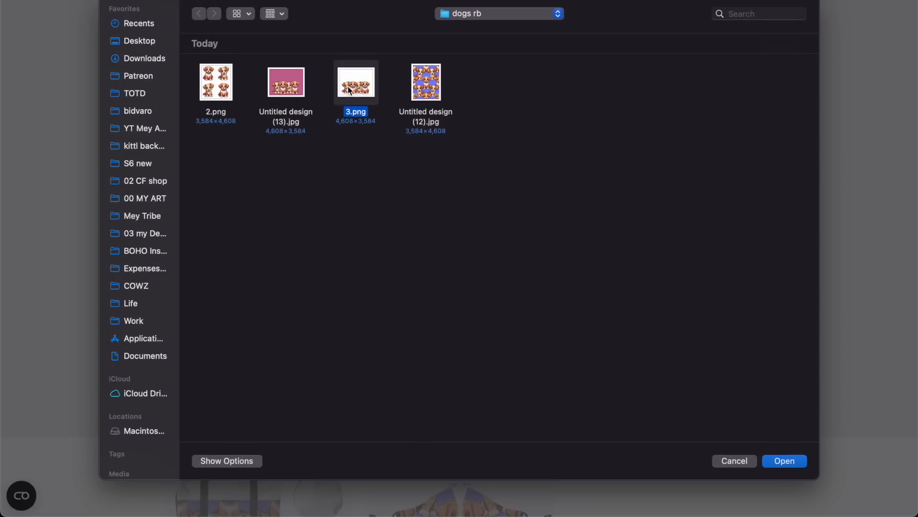
key(Return)
scroll(486, 285, down, 10)
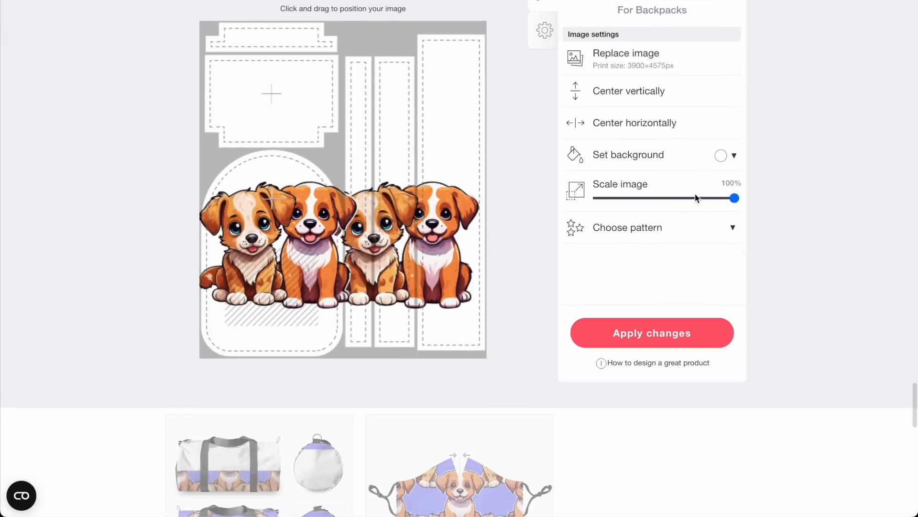
drag(695, 197, 653, 198)
drag(325, 194, 272, 99)
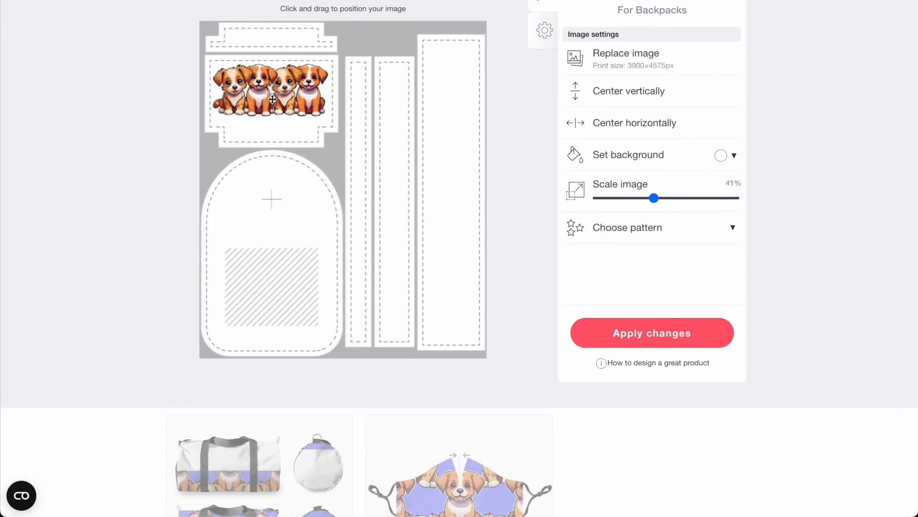
- Set the Backpacks background to pink #d63776
click(720, 156)
drag(752, 173, 783, 187)
drag(818, 238, 821, 255)
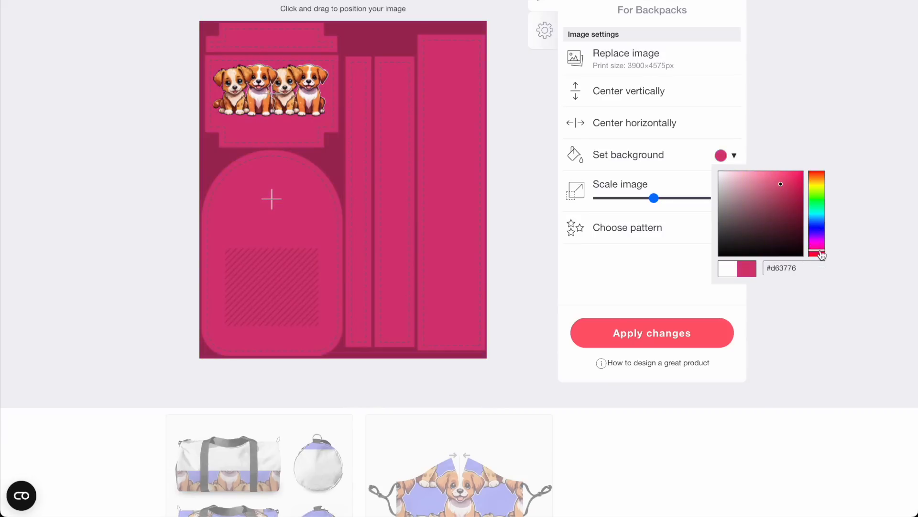
click(813, 108)
- Enable Backpacks with the puppy row scaled to 34% and nudged slightly lower on the front pocket
scroll(813, 109, up, 10)
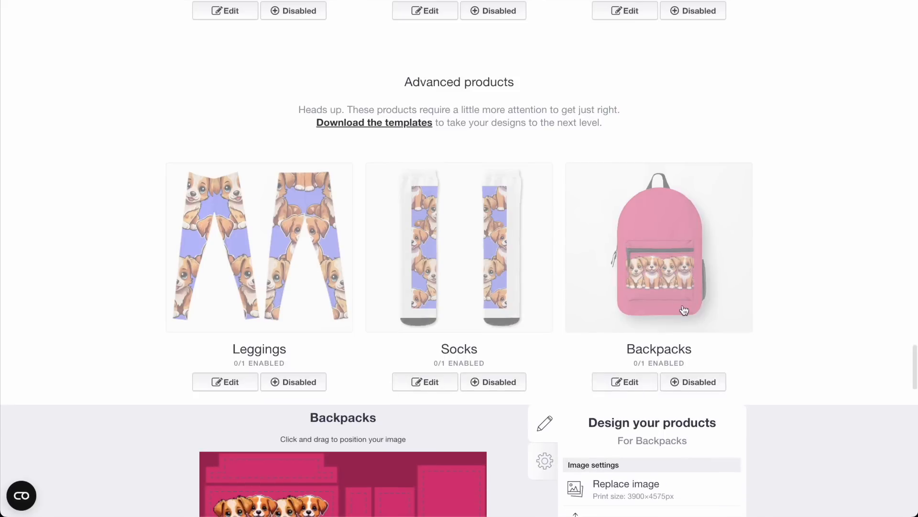
click(700, 246)
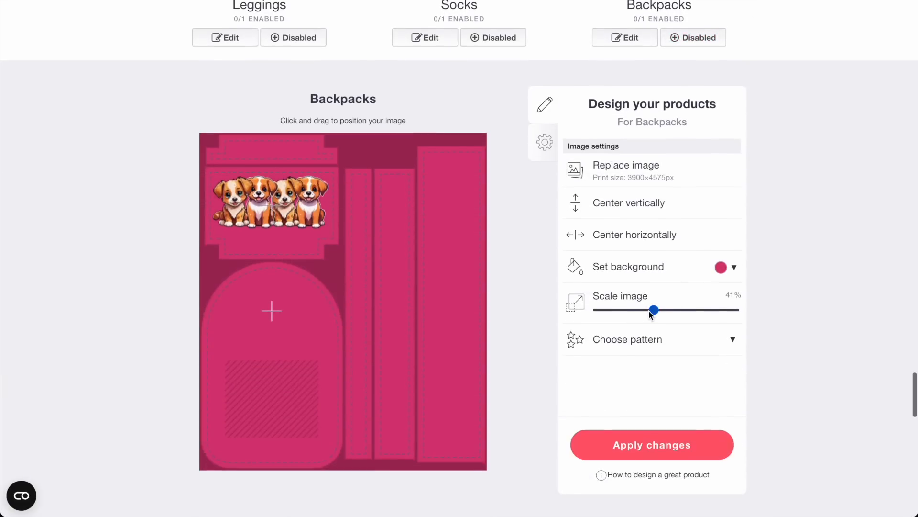
drag(652, 311, 645, 313)
scroll(645, 312, up, 4)
click(693, 233)
drag(267, 389, 268, 399)
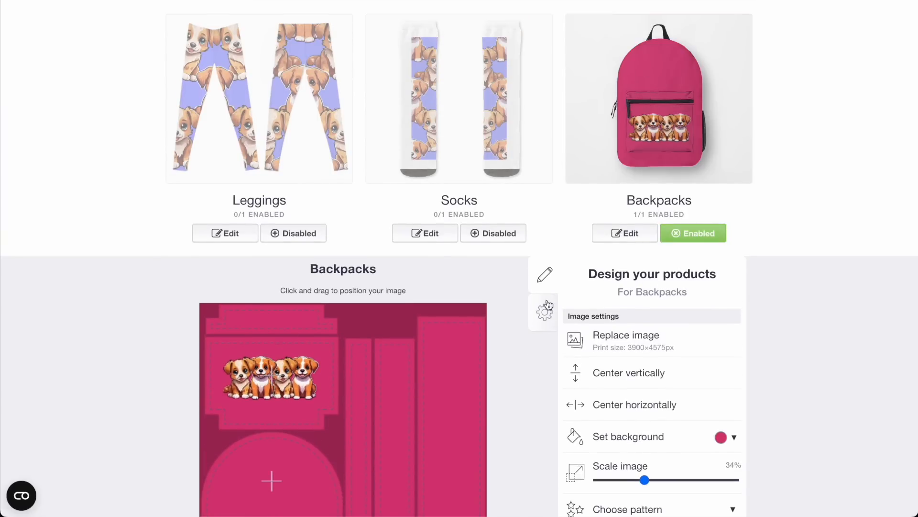
- Add the work to the Animals collection and set Sticker as the default product in the shop
scroll(189, 343, down, 7)
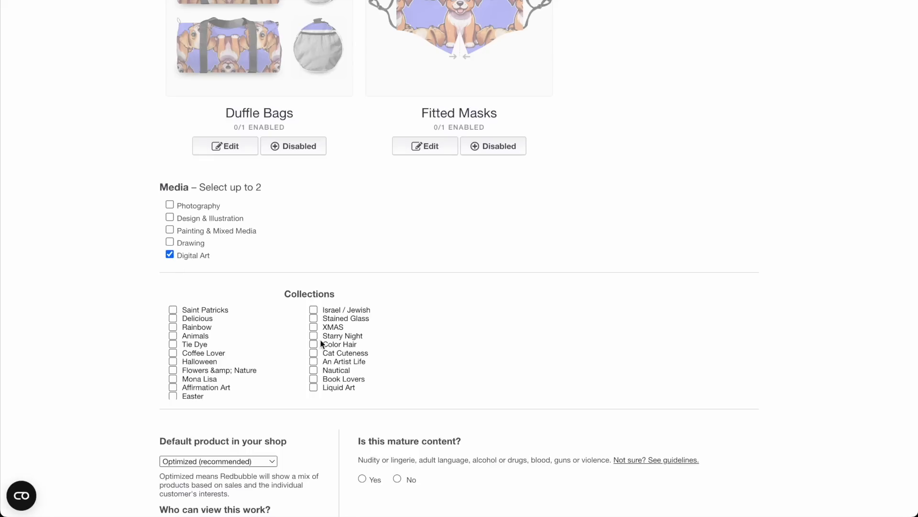
scroll(239, 354, down, 1)
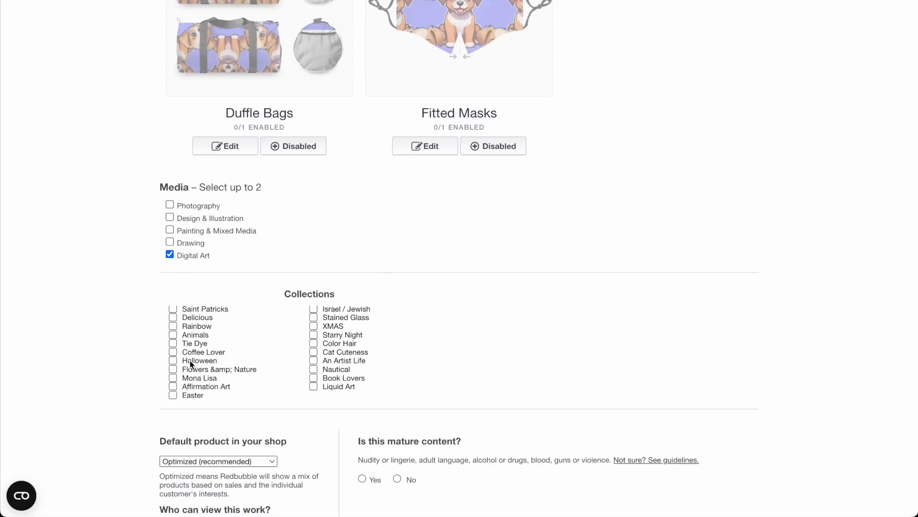
click(169, 334)
click(187, 460)
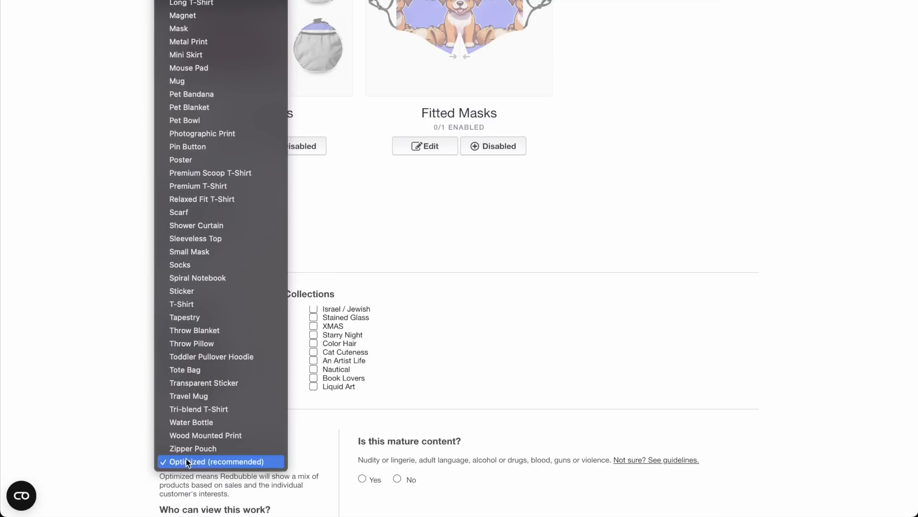
click(190, 291)
- Mark the work as not containing mature content and save it
click(398, 477)
scroll(214, 335, down, 4)
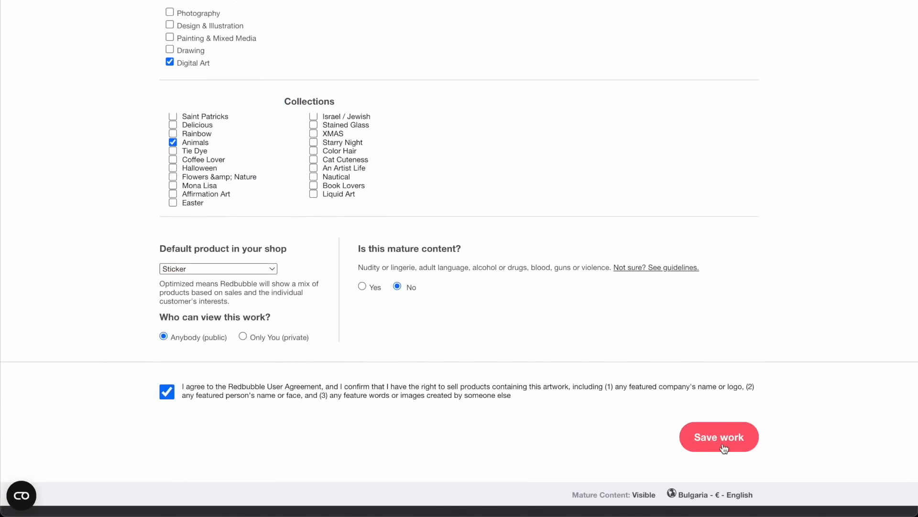
click(722, 442)
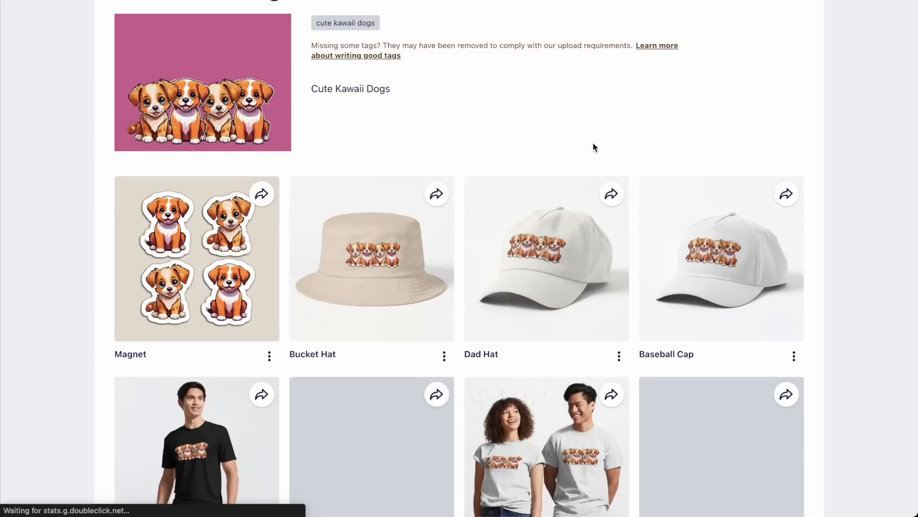
- Review the saved work's product previews, from magnets, hats and apparel through stickers and prints to the backpack, mugs and notebooks
scroll(506, 183, down, 2)
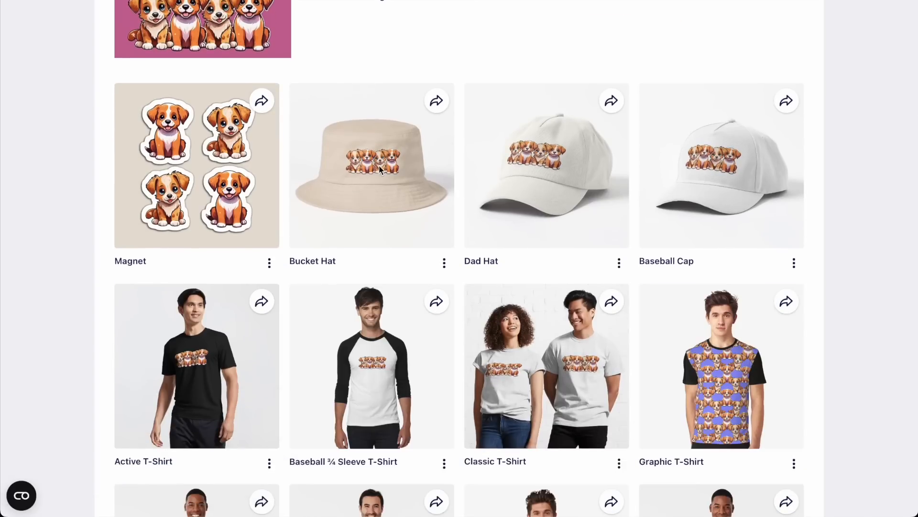
scroll(236, 190, down, 4)
scroll(330, 191, up, 2)
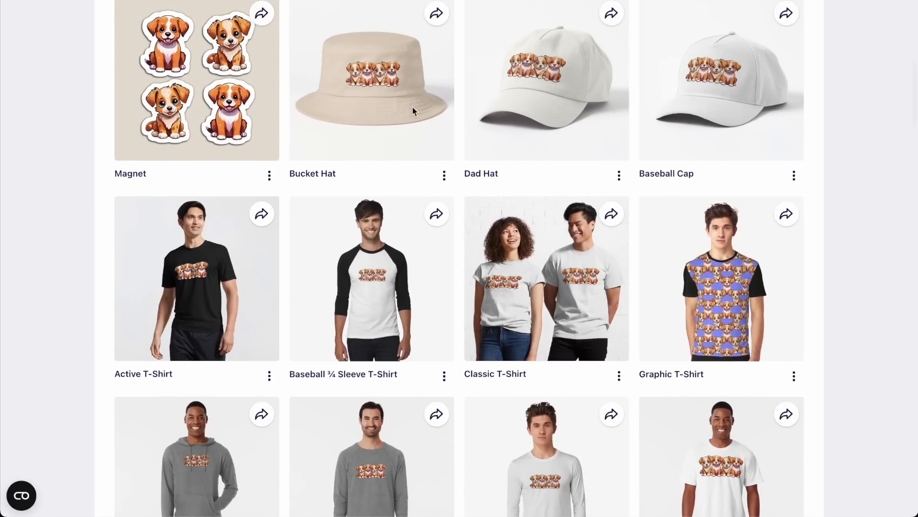
scroll(412, 106, down, 3)
scroll(444, 170, down, 9)
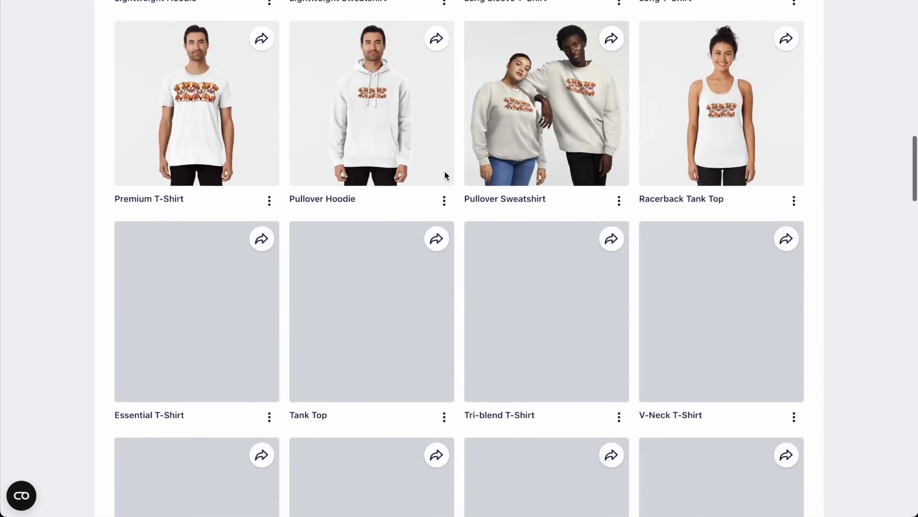
scroll(444, 171, down, 3)
scroll(443, 170, up, 5)
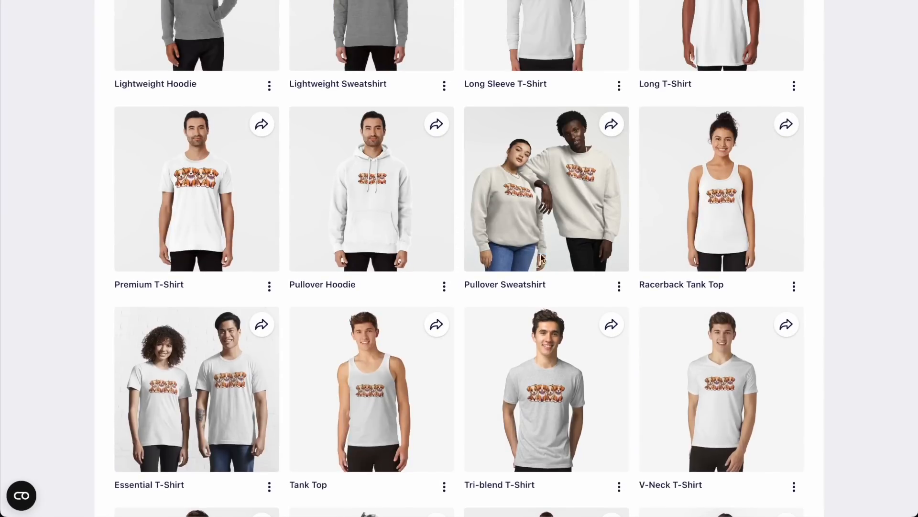
scroll(555, 174, down, 1)
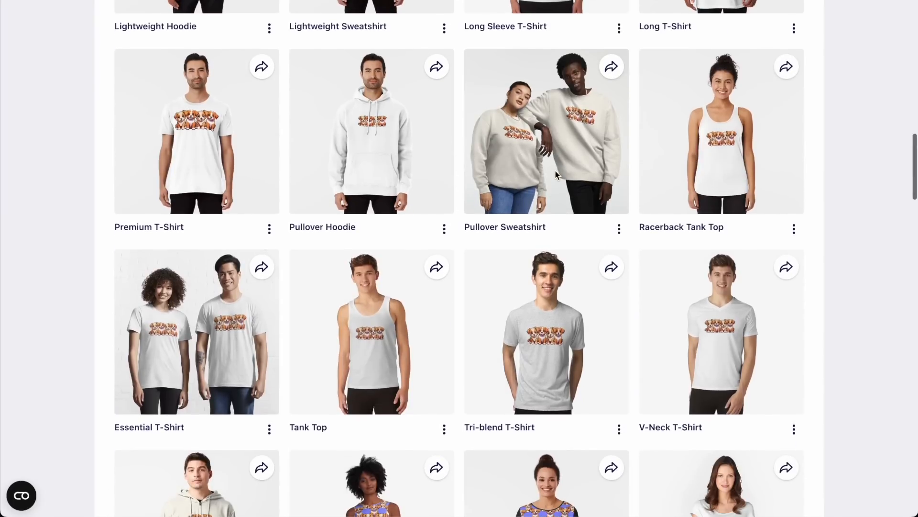
scroll(555, 171, down, 9)
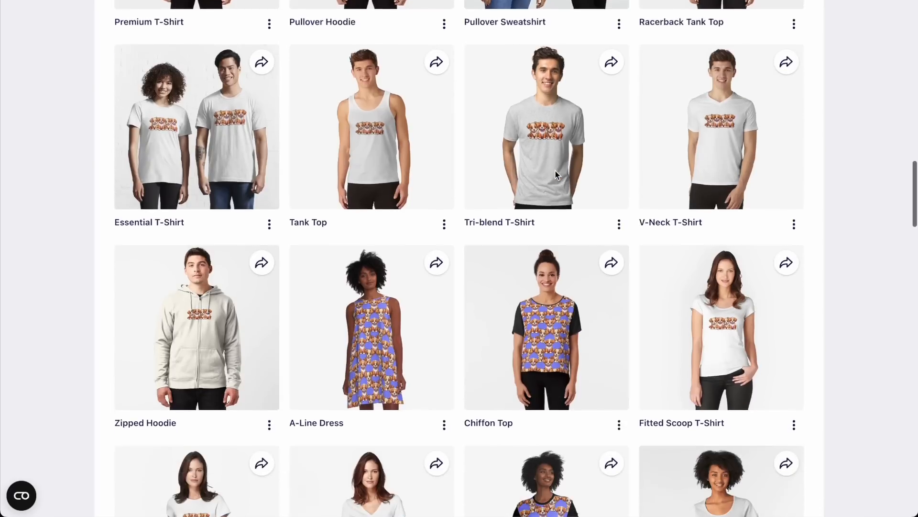
scroll(556, 170, down, 4)
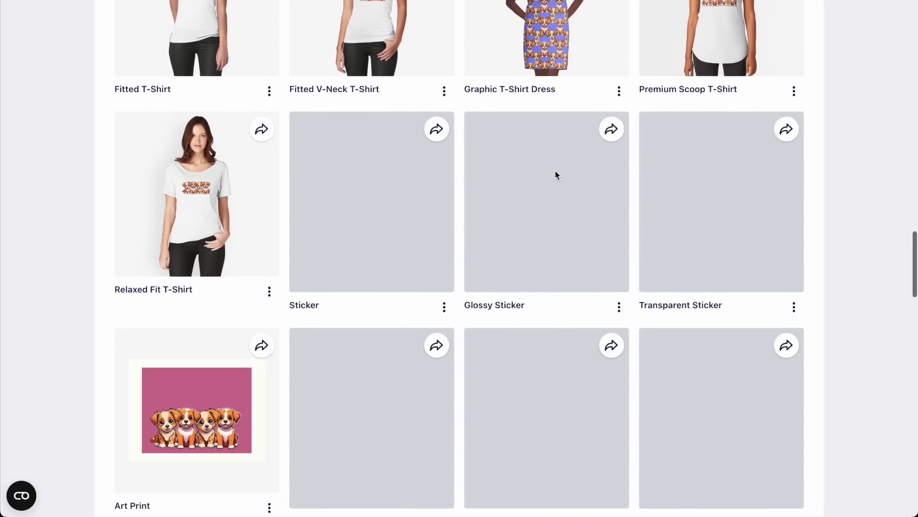
scroll(555, 171, down, 3)
scroll(555, 173, up, 3)
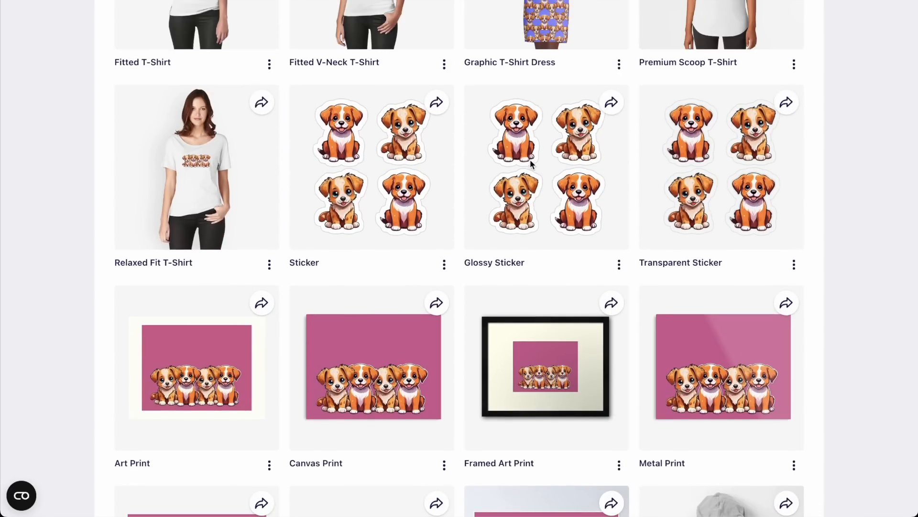
scroll(531, 164, down, 5)
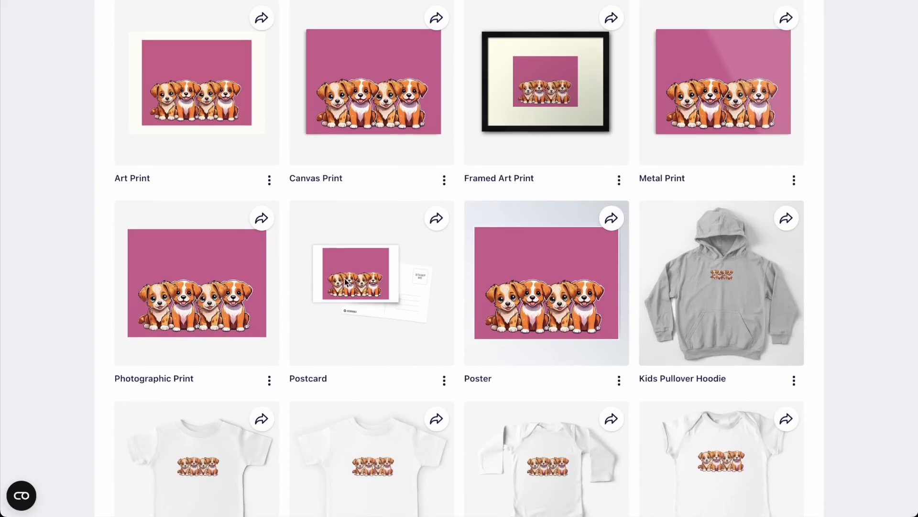
scroll(400, 271, down, 4)
scroll(539, 196, down, 6)
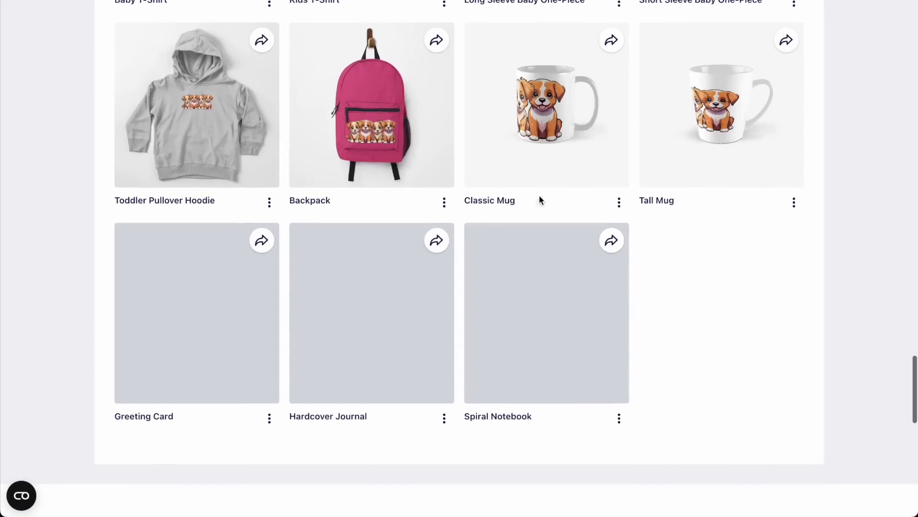
scroll(564, 191, up, 1)
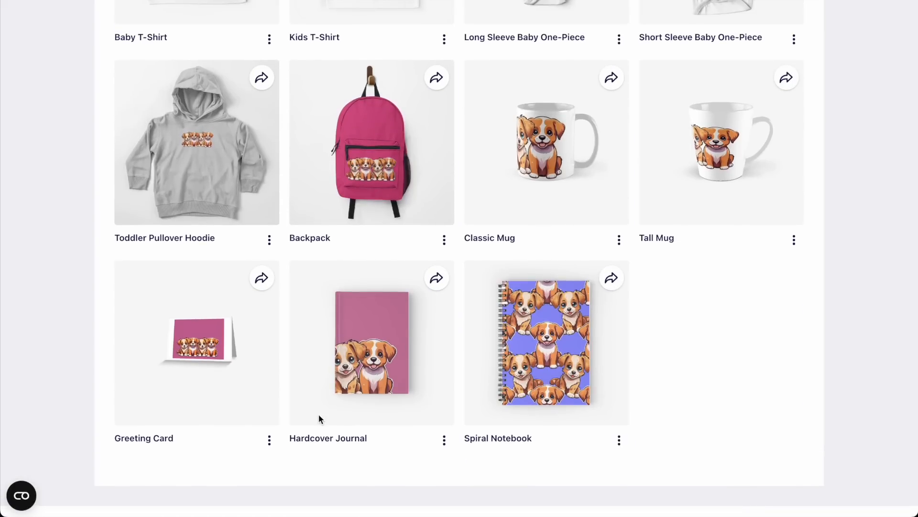
scroll(280, 402, up, 20)
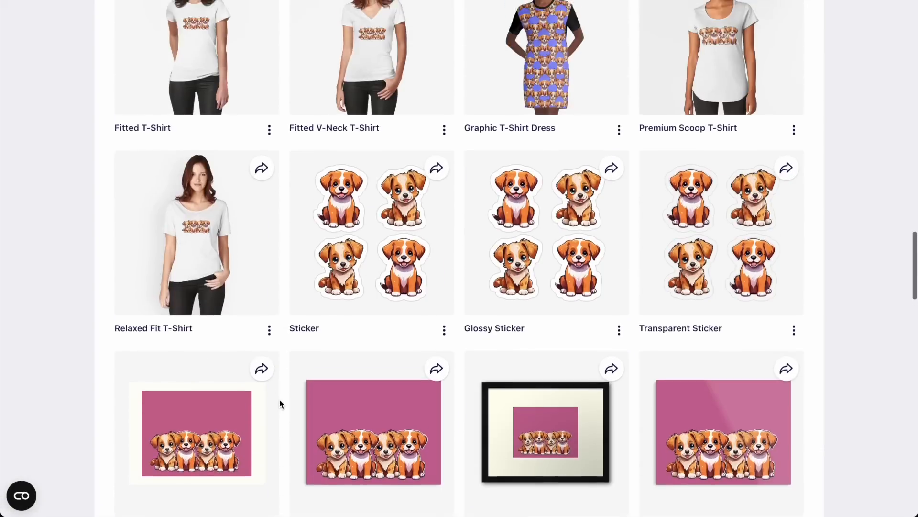
scroll(281, 398, up, 12)
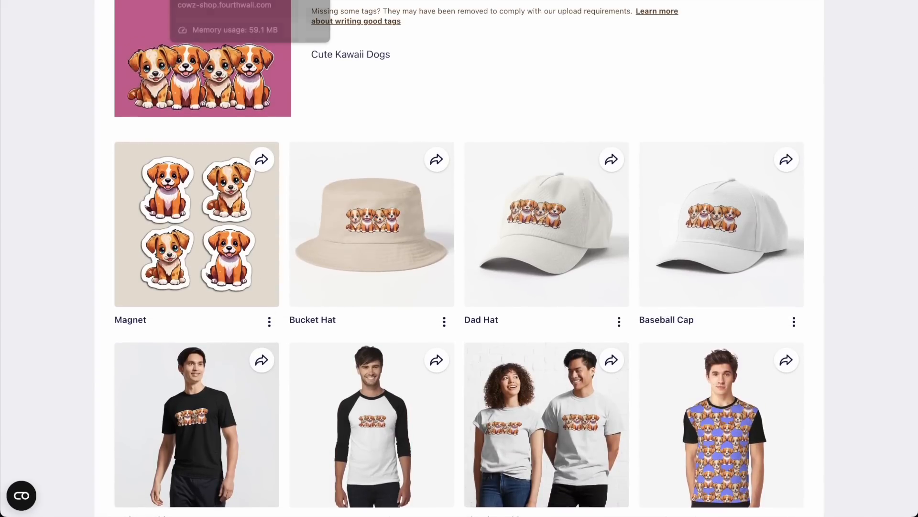
- Switch to the Fourthwall shop and start designing the Black Foot Sublimated Socks
click(230, 1)
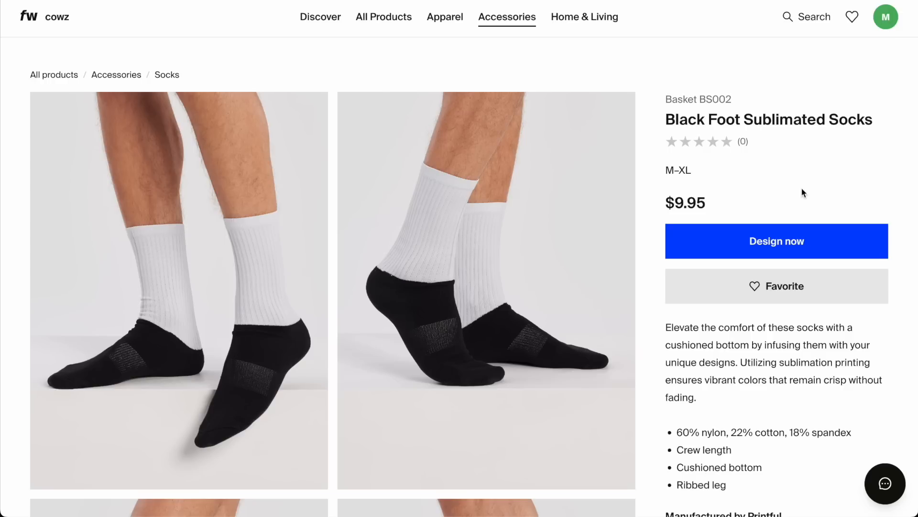
click(760, 248)
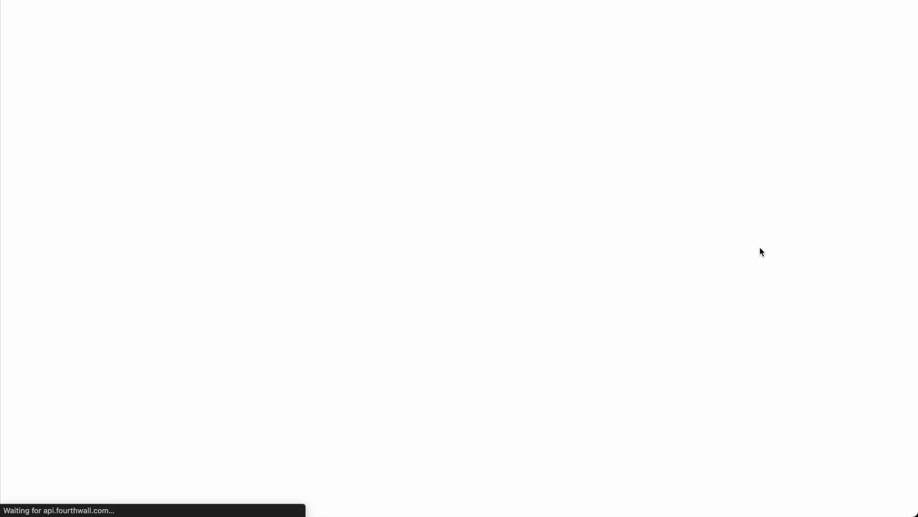
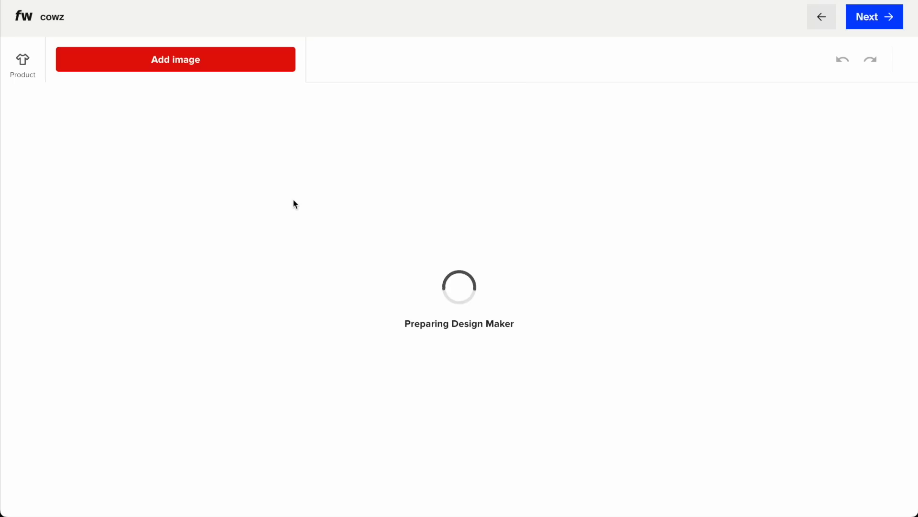
- Add 9.png from the Untitled design (2) folder in Downloads to the socks and shrink it to about 4.46 × 5.72
click(175, 67)
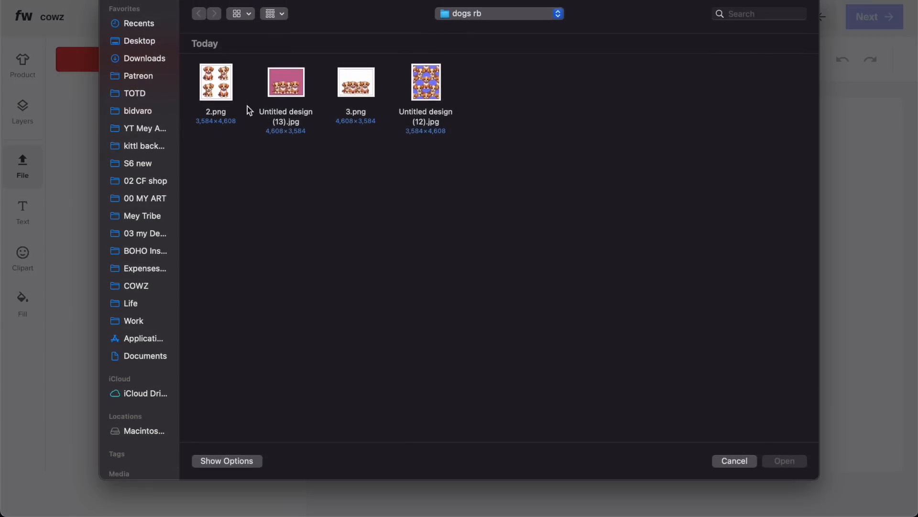
click(160, 60)
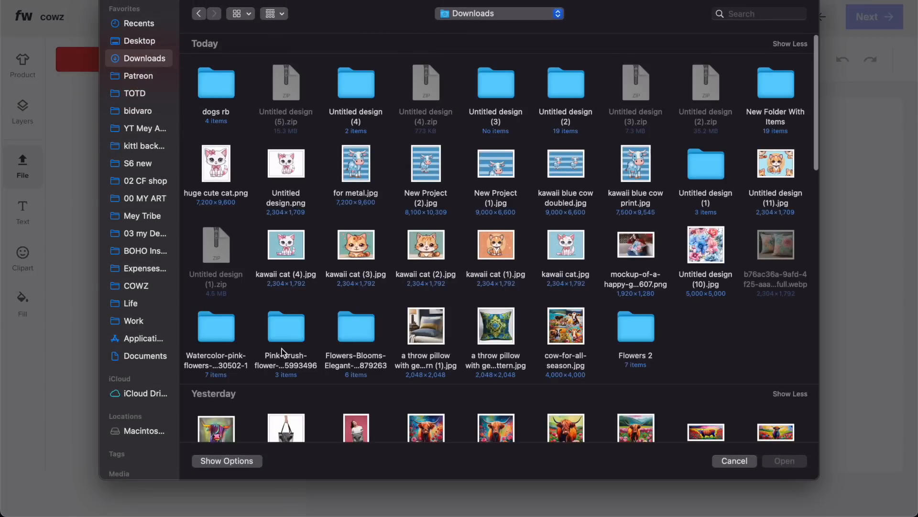
double_click(566, 86)
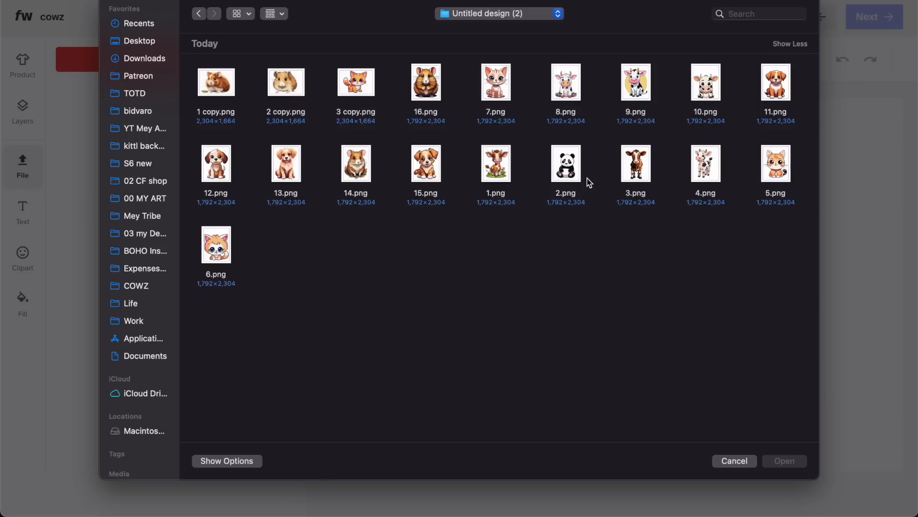
double_click(638, 84)
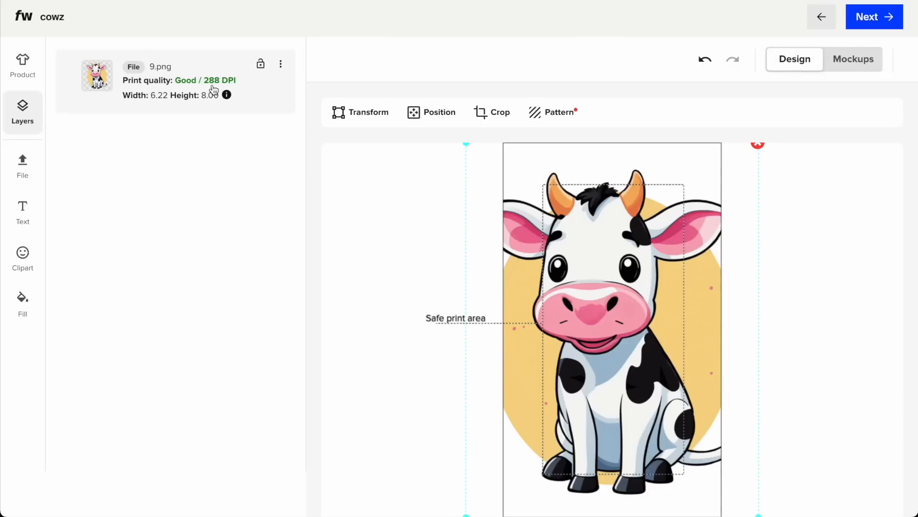
drag(467, 147, 519, 186)
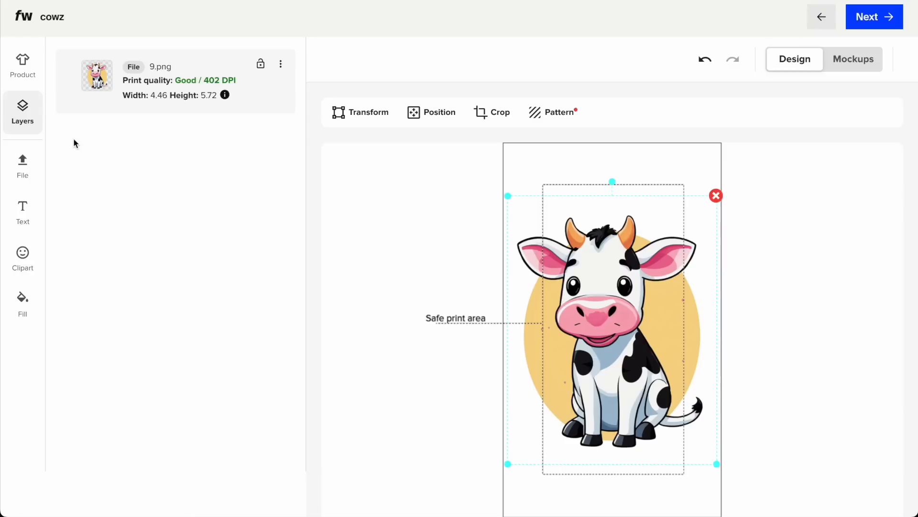
- Try Red, Columbia Blue, Summer Sky and Navy Blue as the sock background, and settle on an Eastern Blue fill
click(24, 258)
click(29, 293)
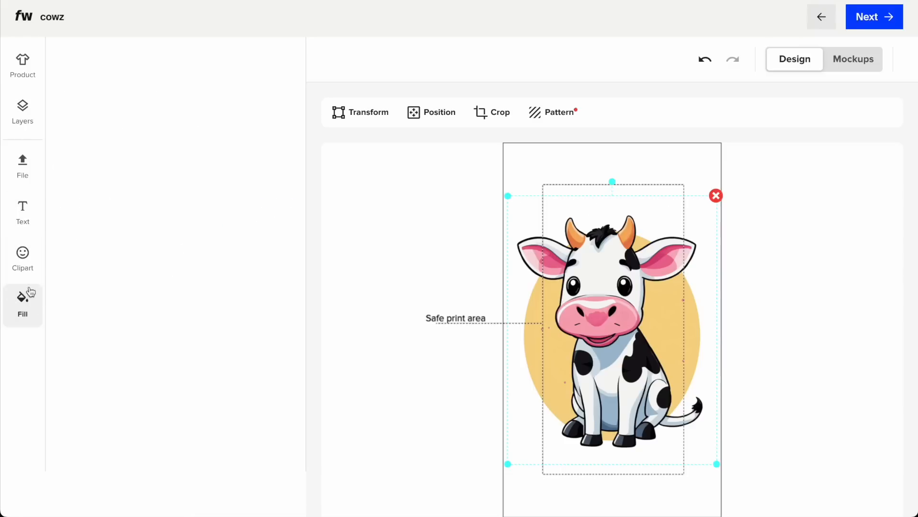
click(173, 101)
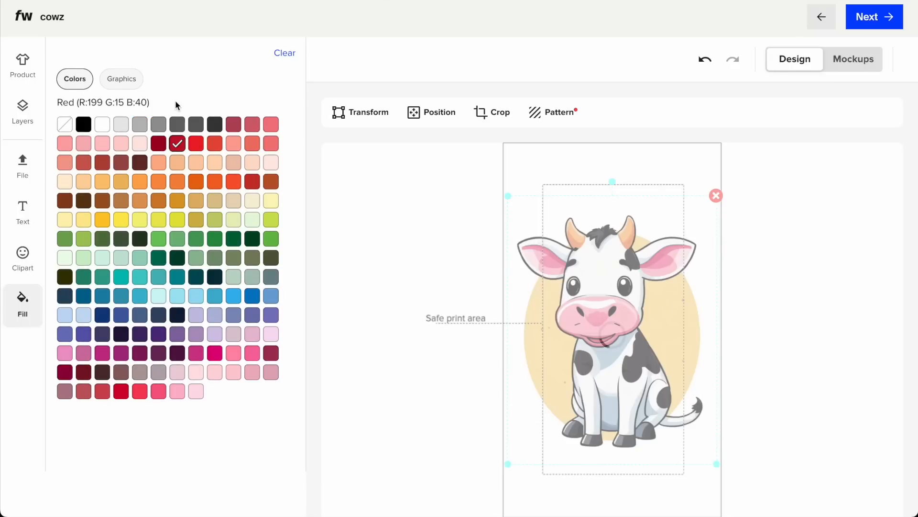
click(196, 295)
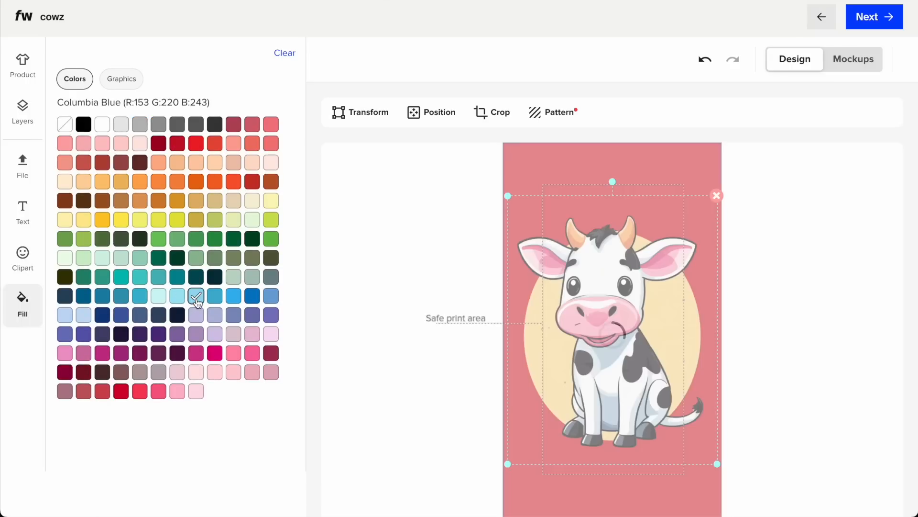
click(216, 299)
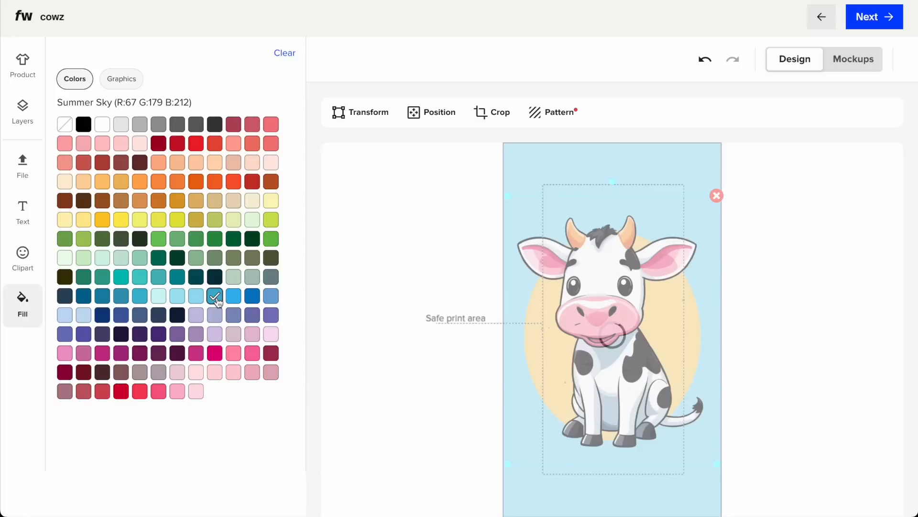
click(253, 297)
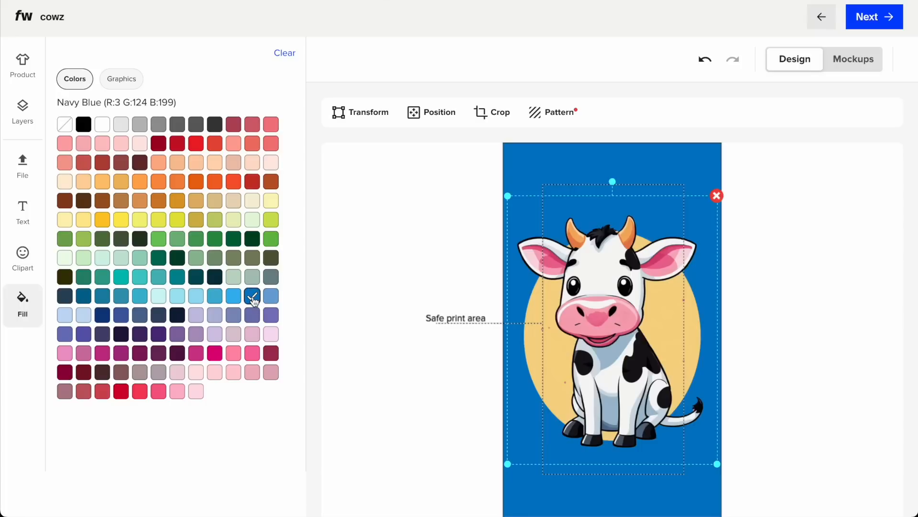
click(177, 278)
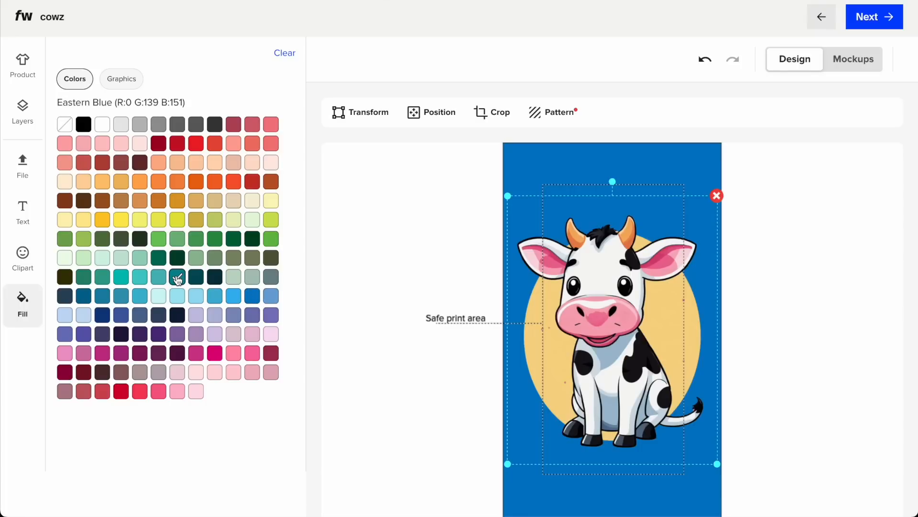
- Check the flat and worn sock mockups, then return to the design
click(853, 59)
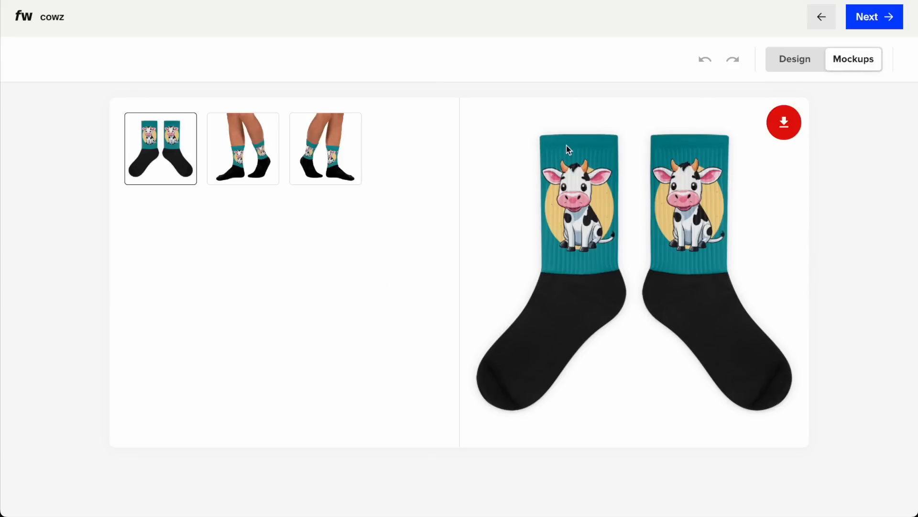
click(326, 148)
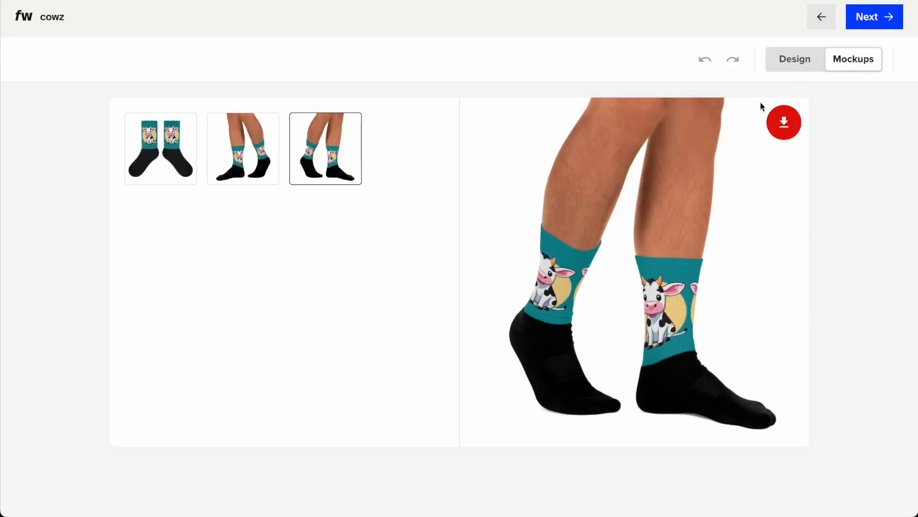
click(790, 58)
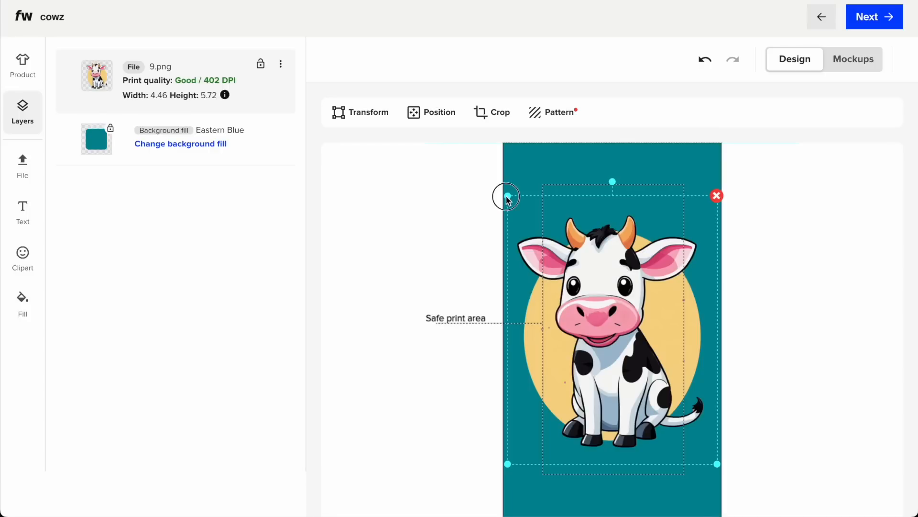
- Shrink the cow artwork slightly on the socks, recheck the mockups and proceed with the finished design
drag(504, 197, 518, 208)
click(856, 59)
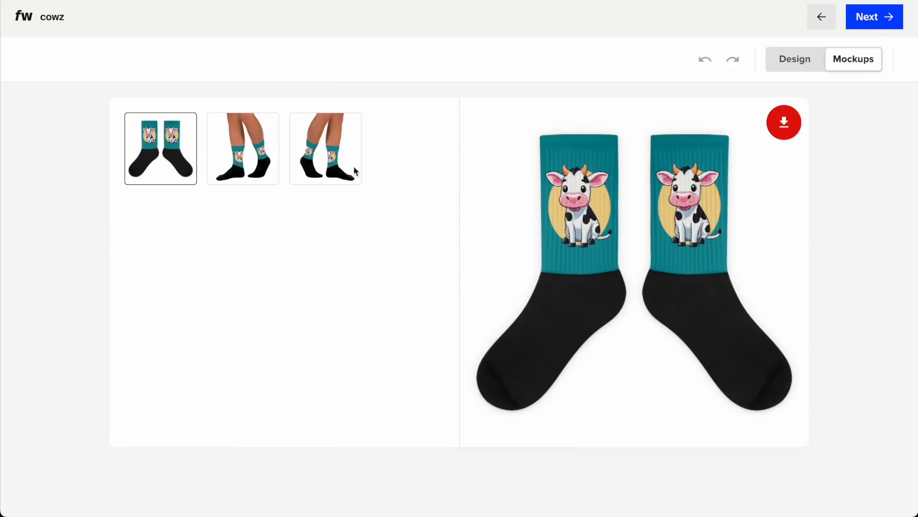
click(330, 158)
click(273, 150)
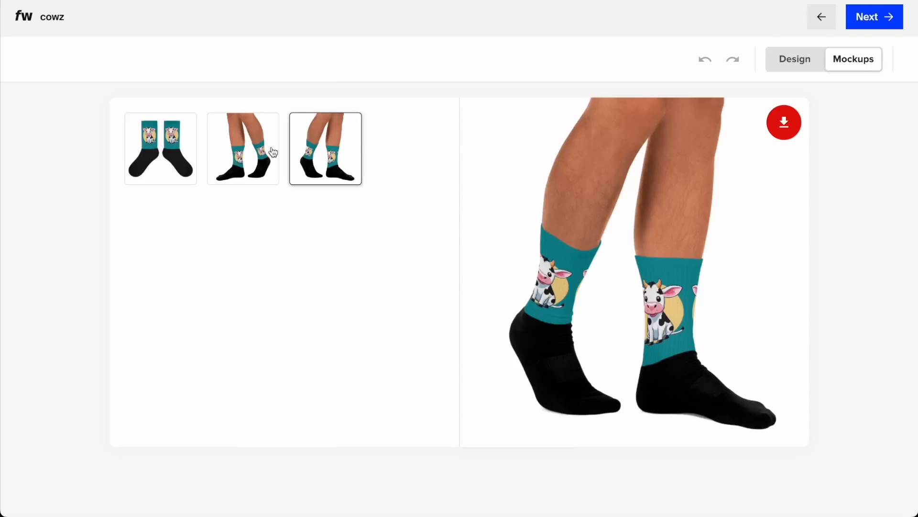
click(871, 30)
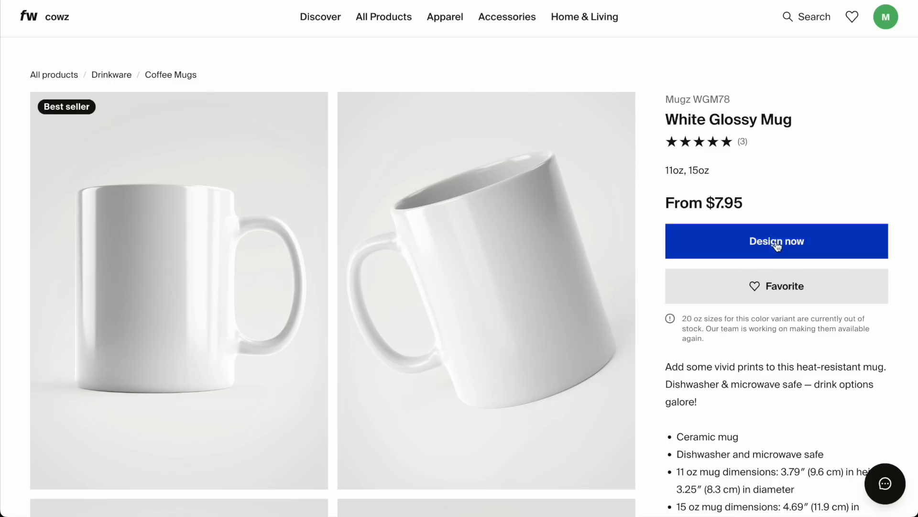
- Start designing the White Glossy Mug, preview 8.png, and upload 10.png from the Untitled design (2) folder in Downloads instead
click(777, 242)
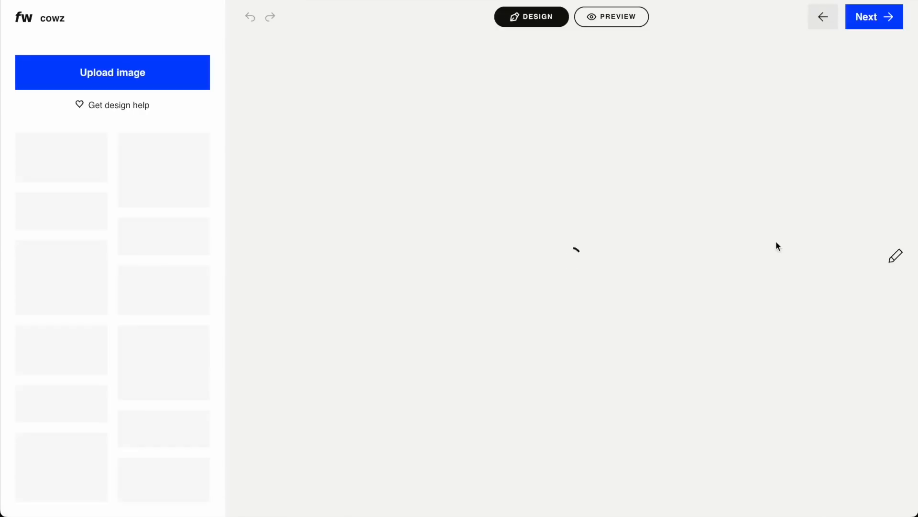
click(100, 98)
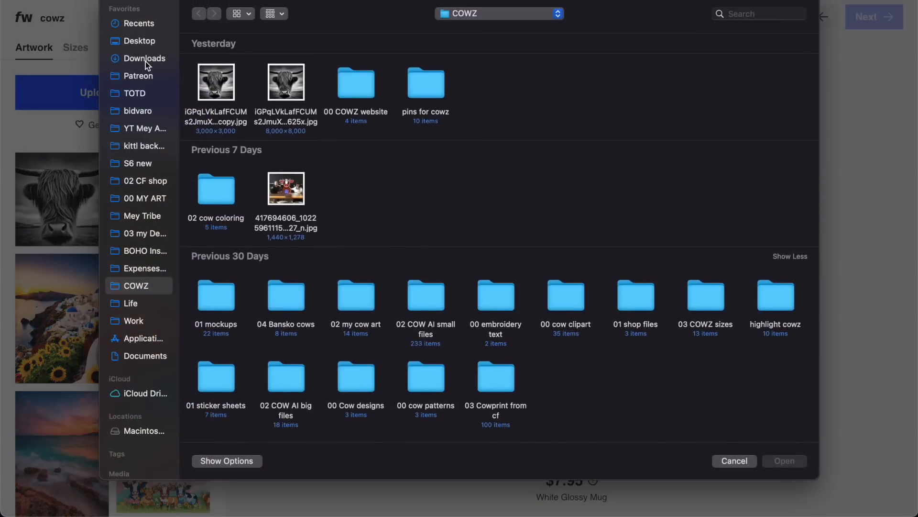
click(145, 60)
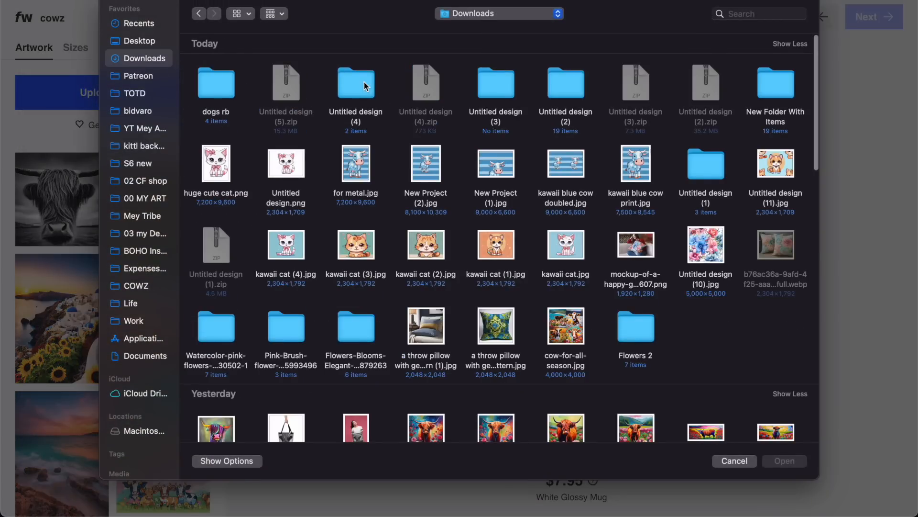
double_click(561, 93)
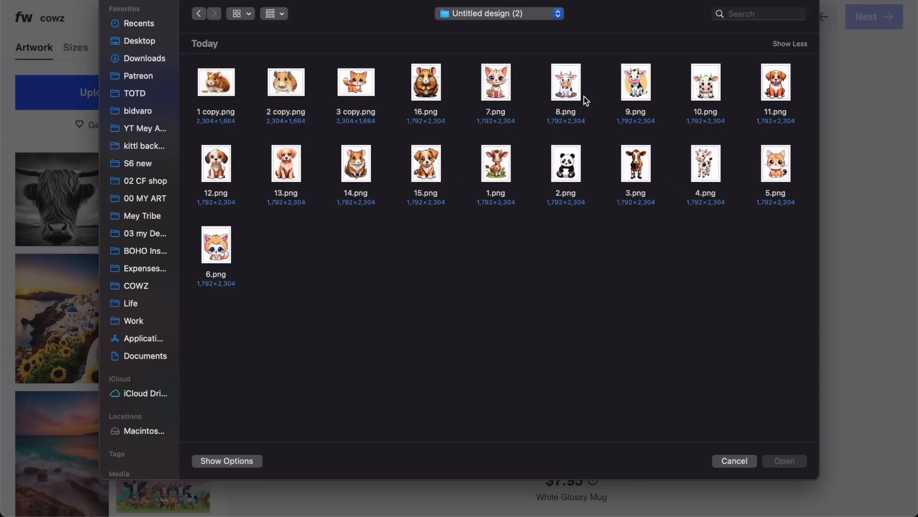
right_click(563, 98)
click(596, 139)
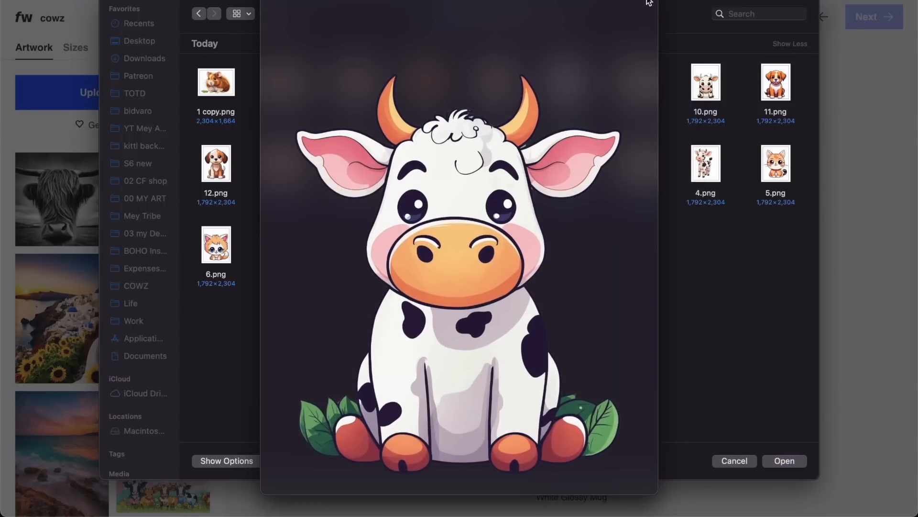
key(space)
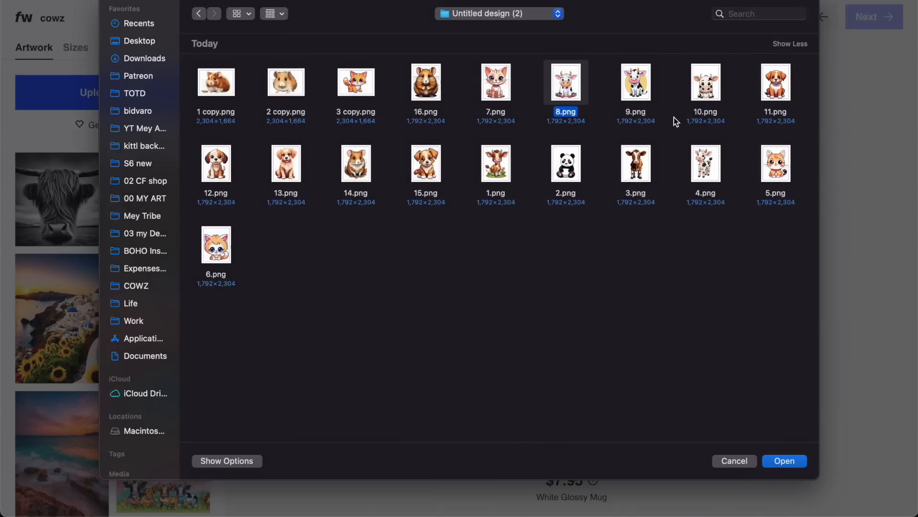
click(708, 96)
key(space)
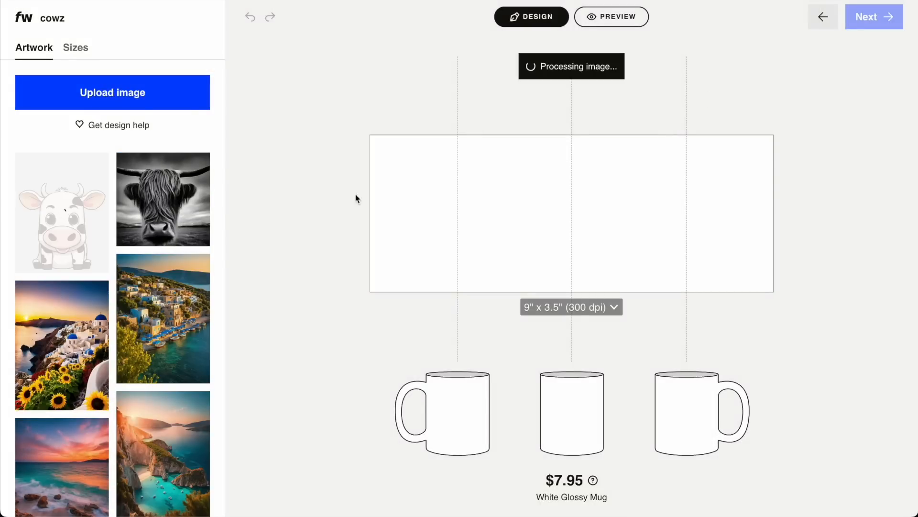
- Remove the 15oz size from the mug's offering so that only 11oz is sold
click(72, 56)
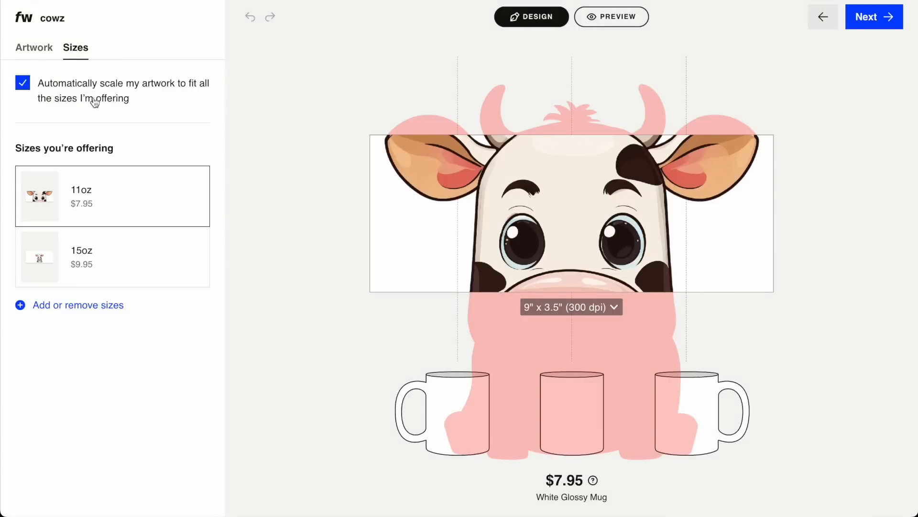
click(91, 252)
click(84, 306)
click(510, 288)
click(653, 378)
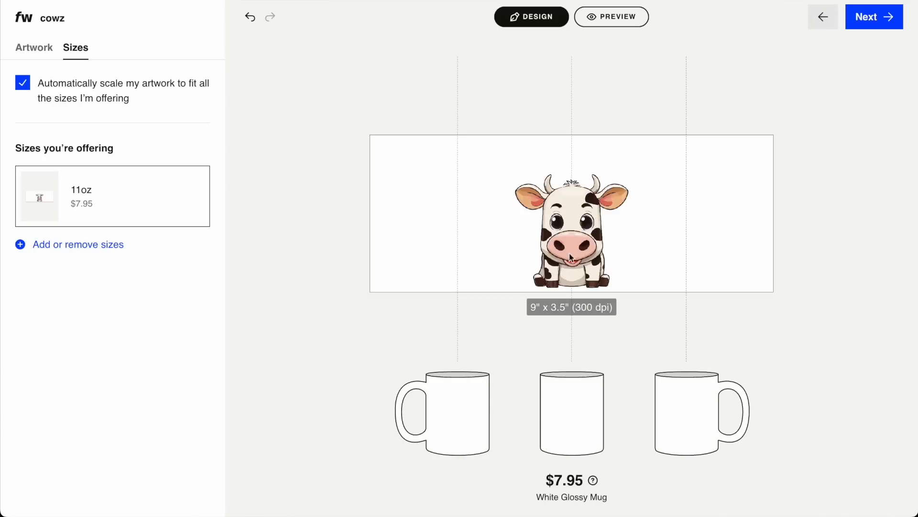
- Move the cow onto the mug's left guide line, enlarge it to about 2.98" x 3.83" and raise it slightly
click(604, 240)
drag(586, 270, 470, 262)
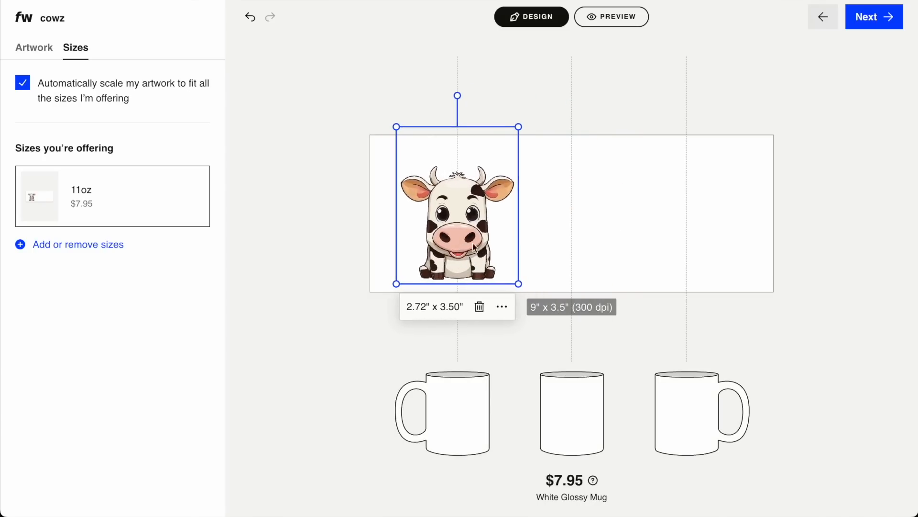
drag(517, 132, 526, 123)
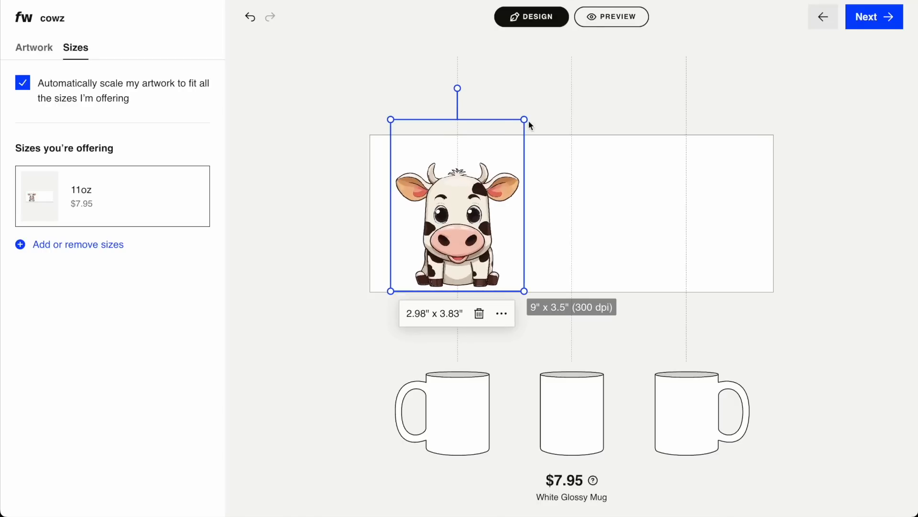
drag(462, 261, 463, 247)
- Duplicate the cow, place the copy on the mug's right guide line and compare the alignment of both cows
click(501, 298)
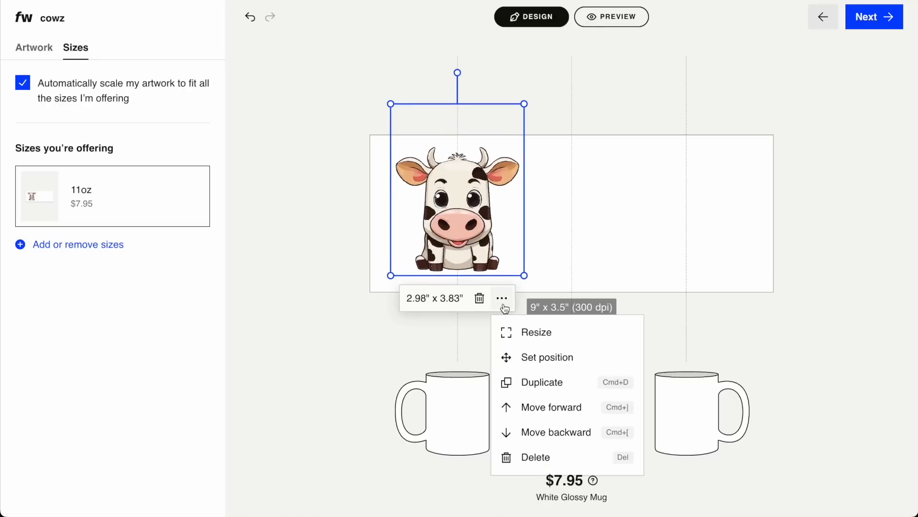
click(549, 381)
drag(477, 232, 701, 225)
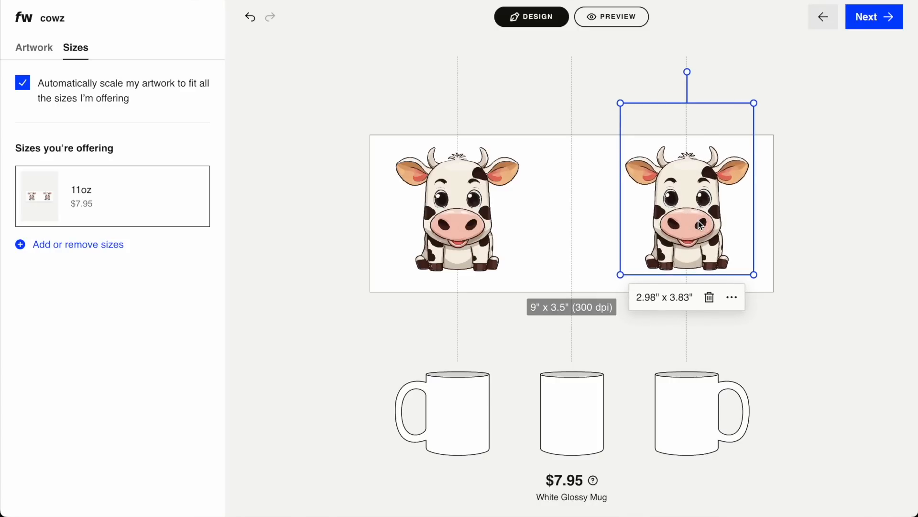
click(469, 212)
click(706, 215)
click(477, 231)
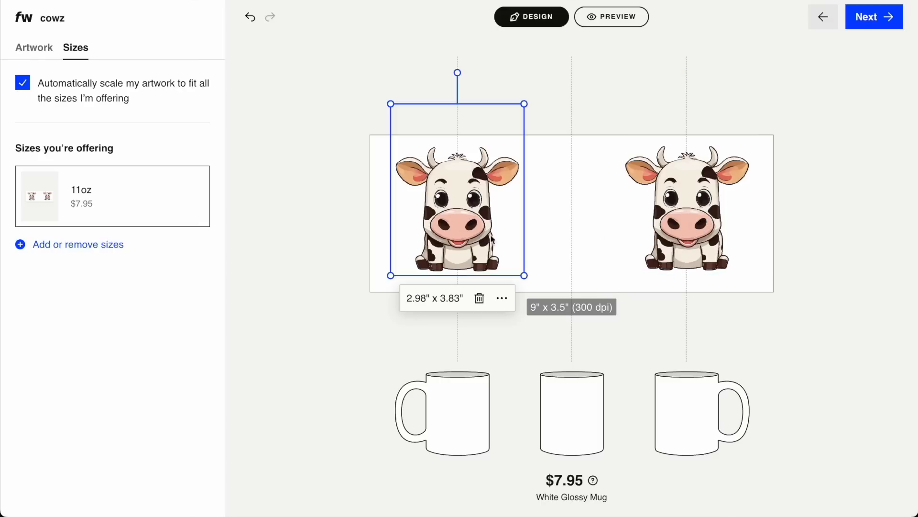
click(692, 243)
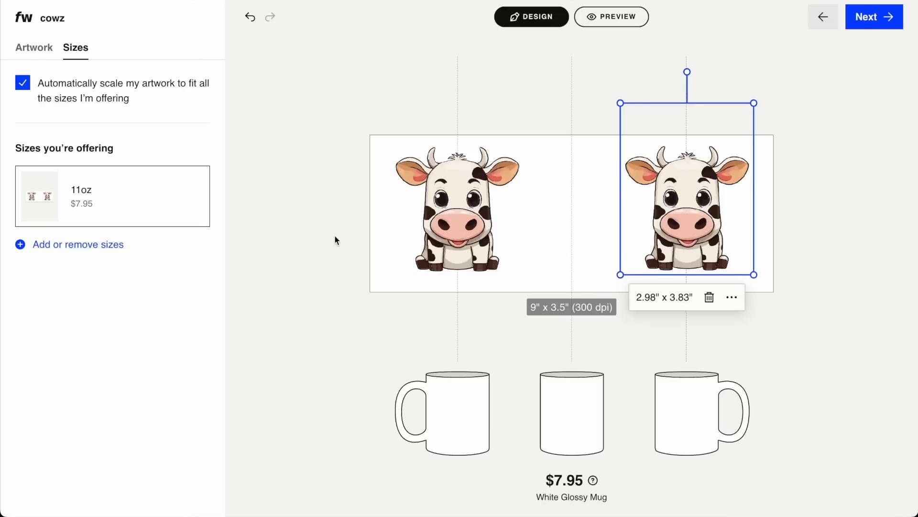
- Preview the mug with the cow on both sides and proceed with the finished design
click(610, 17)
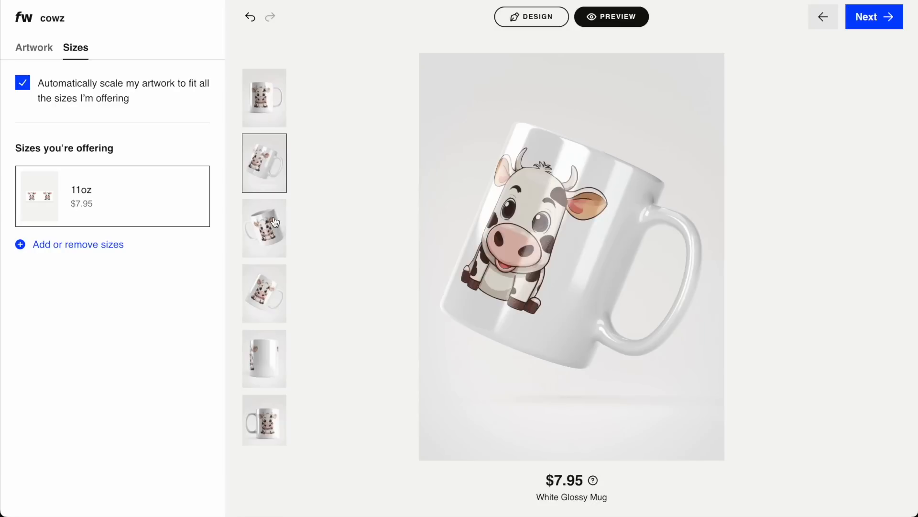
click(276, 226)
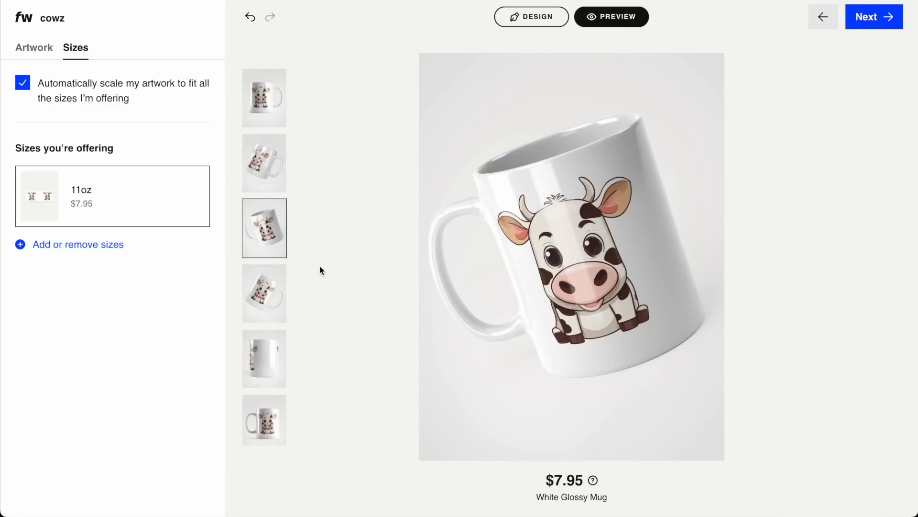
click(874, 17)
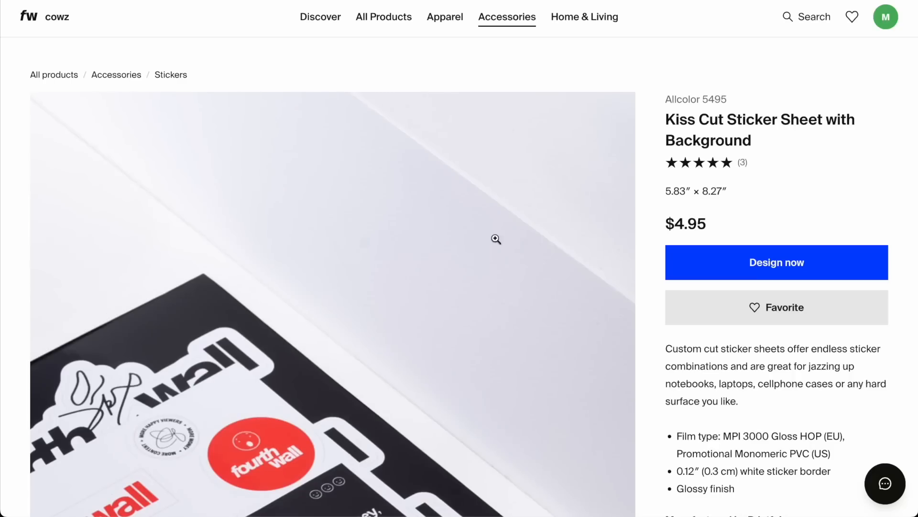
- Start a design for the Kiss Cut Sticker Sheet with Background and upload the cow images 1.png, 3.png, 4.png, 8.png and 9.png
click(749, 271)
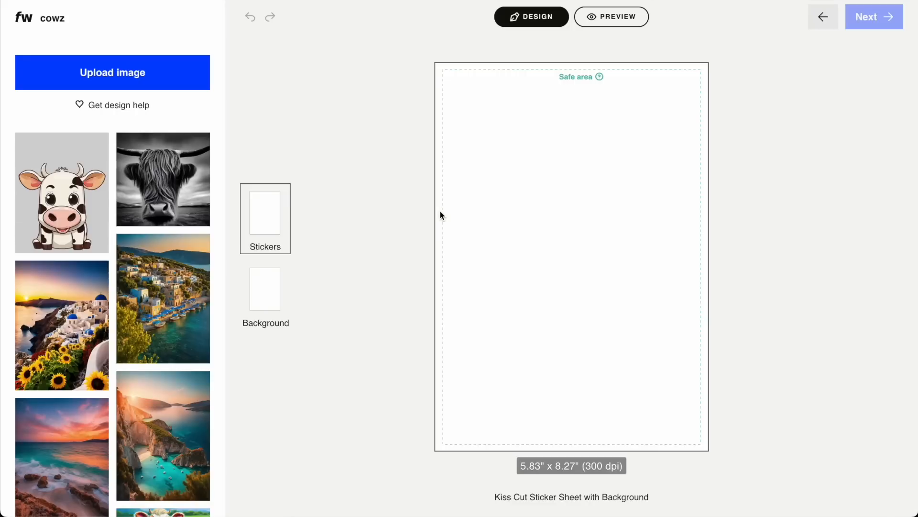
click(138, 70)
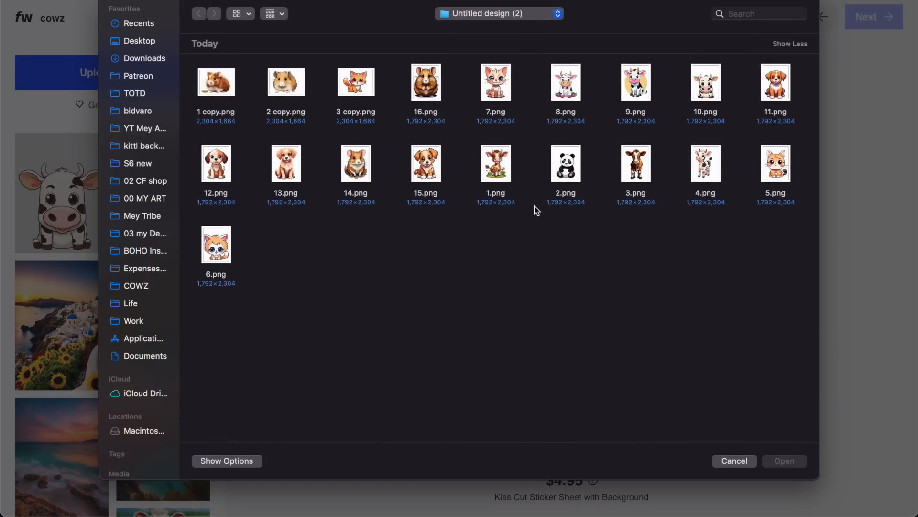
click(502, 175)
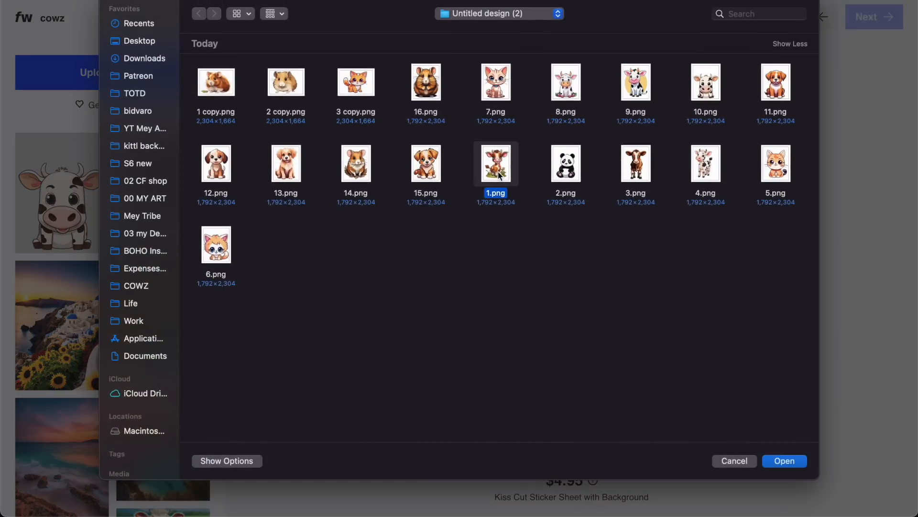
super+click(636, 172)
super+click(707, 173)
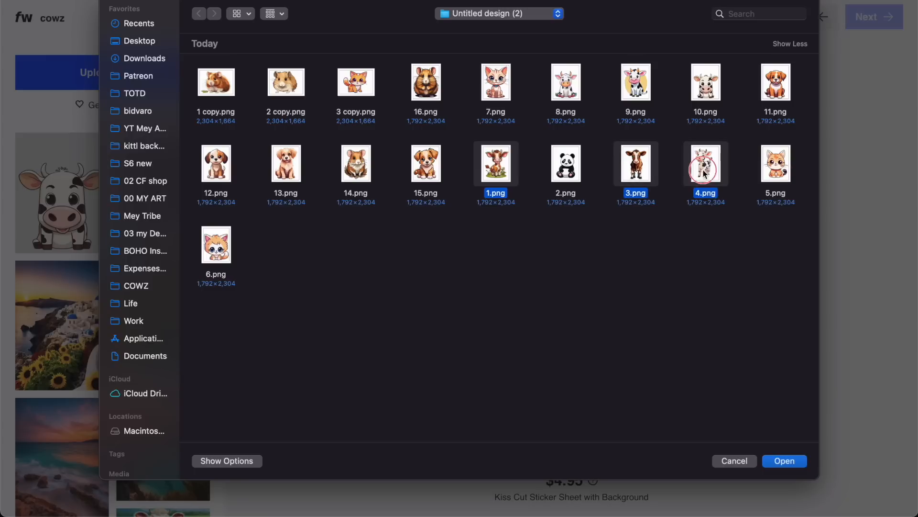
super+click(644, 92)
super+click(573, 91)
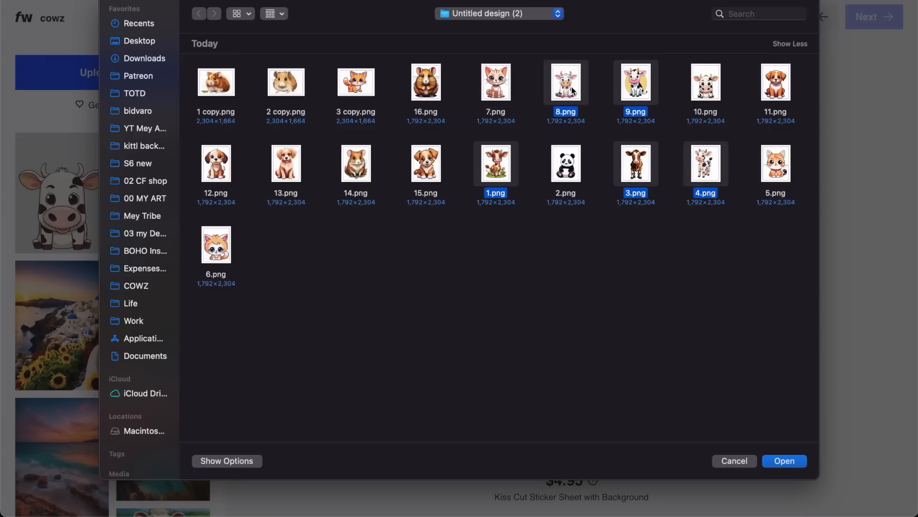
key(Return)
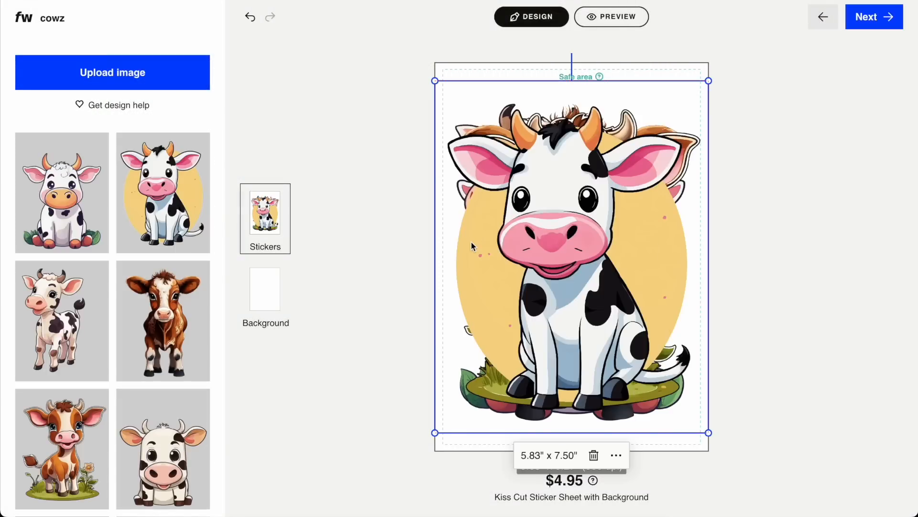
- Delete all the stacked full-size cow images from the sticker sheet, leaving it empty
key(Delete)
click(532, 245)
key(Delete)
click(578, 245)
key(Delete)
click(579, 245)
key(Delete)
click(579, 245)
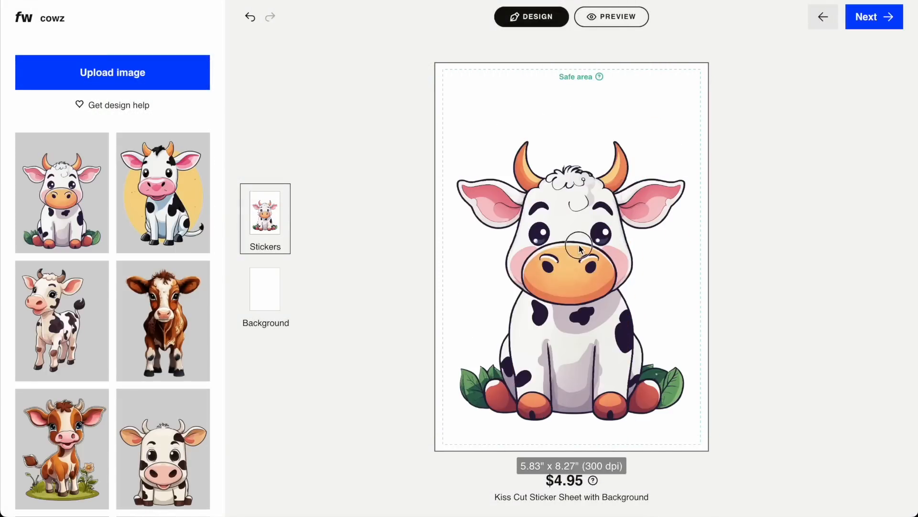
key(Delete)
- Add the sitting cow with green leaves, scaled to about 2.66" x 3.42", in the sheet's upper-left corner
click(62, 192)
drag(710, 393, 615, 318)
drag(574, 230, 494, 135)
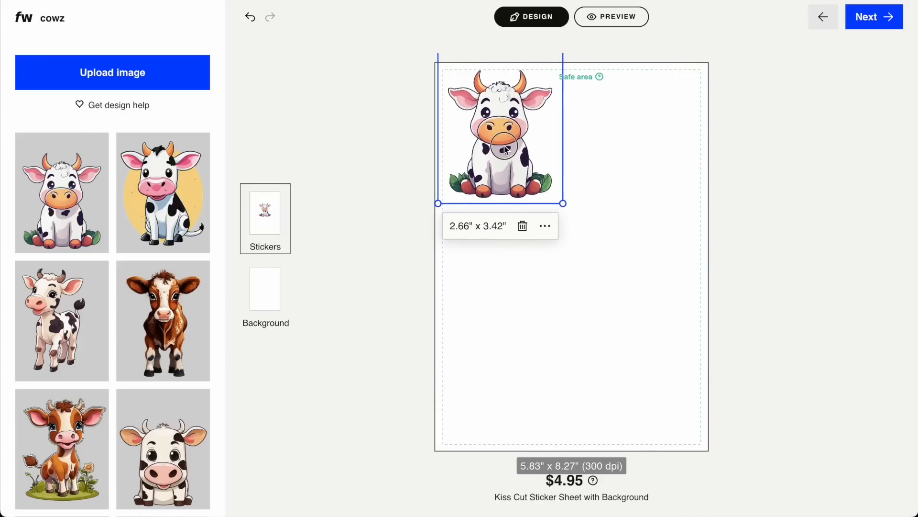
- Add the cow with the yellow circle, scaled to about 2.28" x 2.94", in the sheet's upper-right corner
click(163, 191)
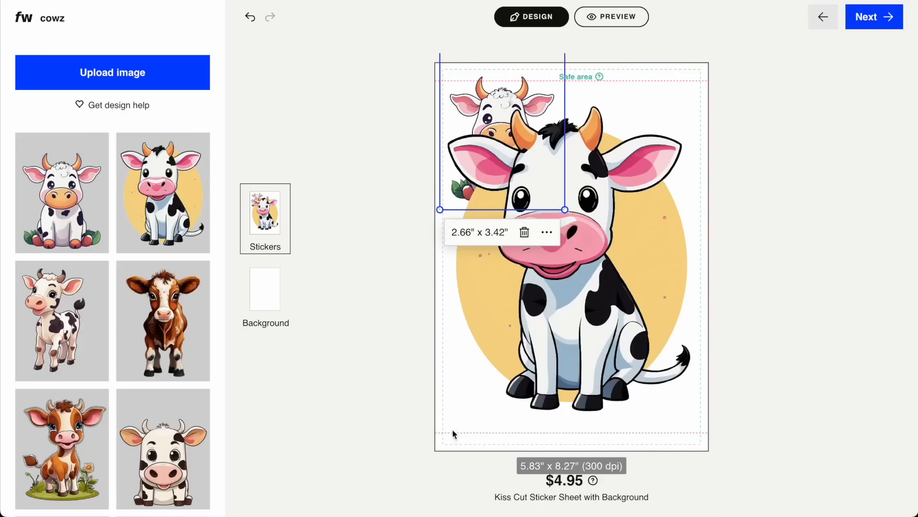
click(432, 432)
click(453, 432)
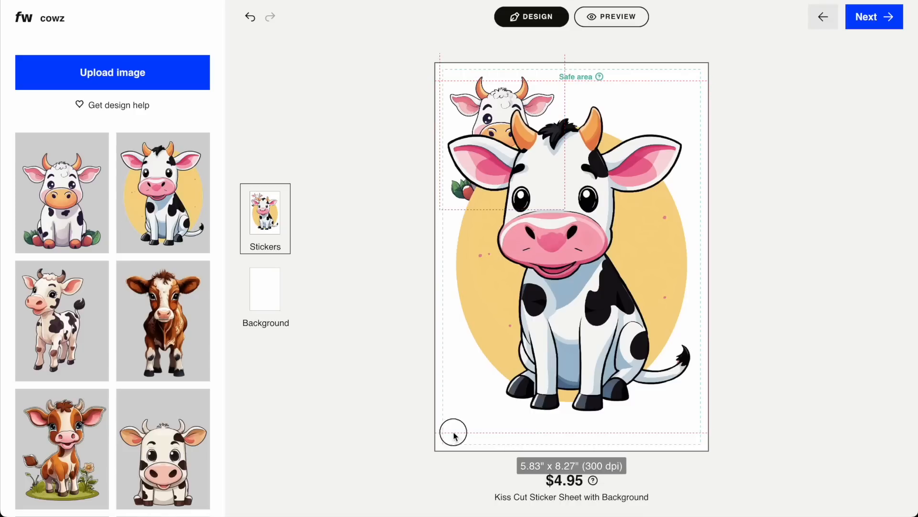
drag(435, 433, 545, 342)
drag(584, 290, 657, 171)
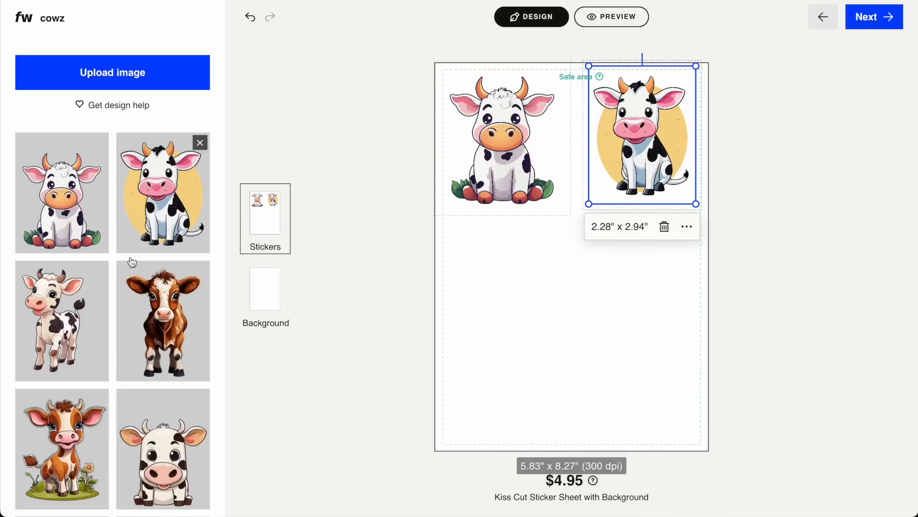
- Add the spotted standing cow, scaled to about 2.45" x 3.15", below the upper two cows
click(58, 301)
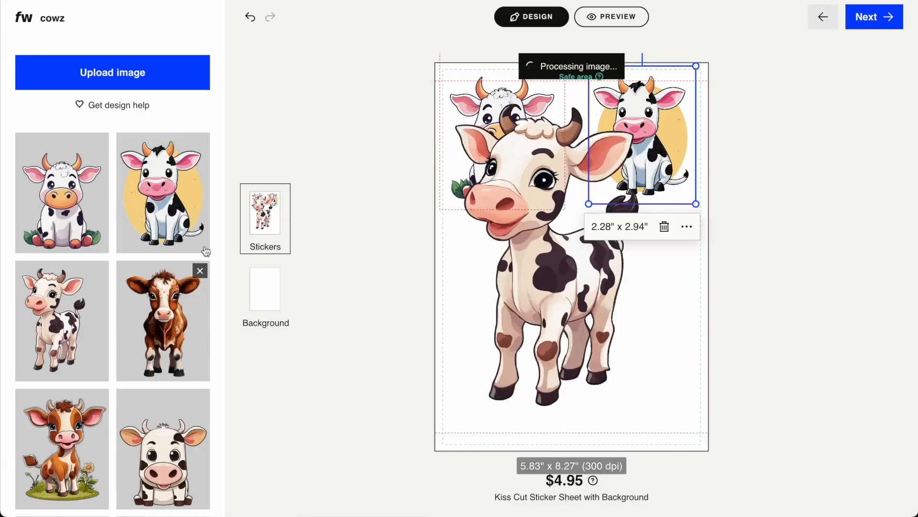
click(548, 400)
drag(710, 433, 617, 335)
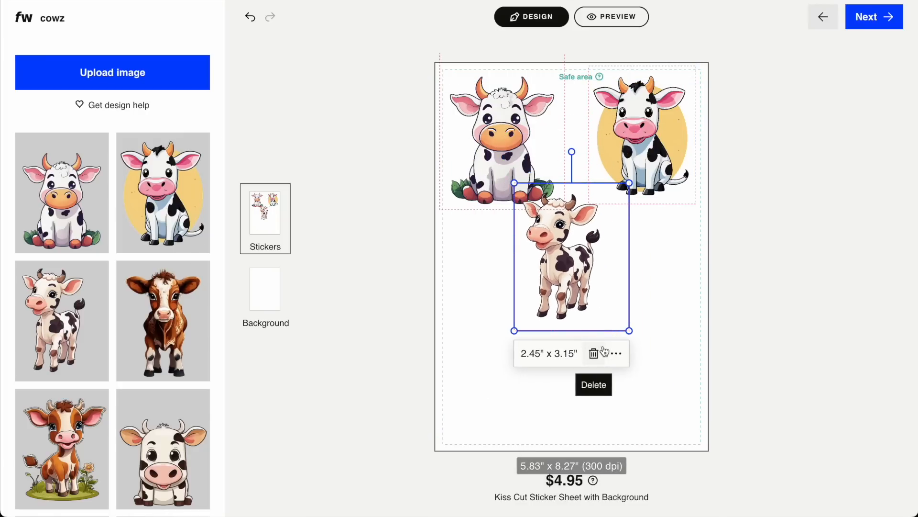
drag(570, 246, 603, 262)
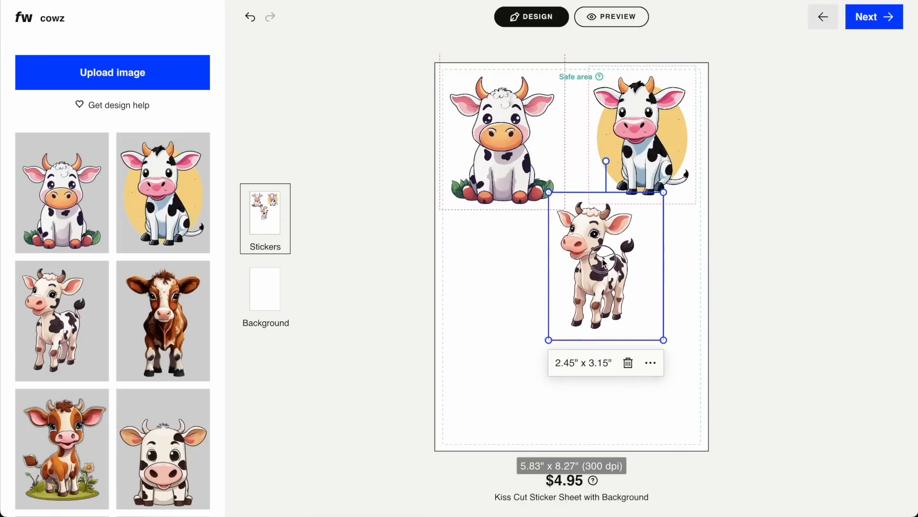
- Add the realistic brown cow, scale it to about 2.93" x 3.77" and place it in the sheet's lower-right corner
click(146, 337)
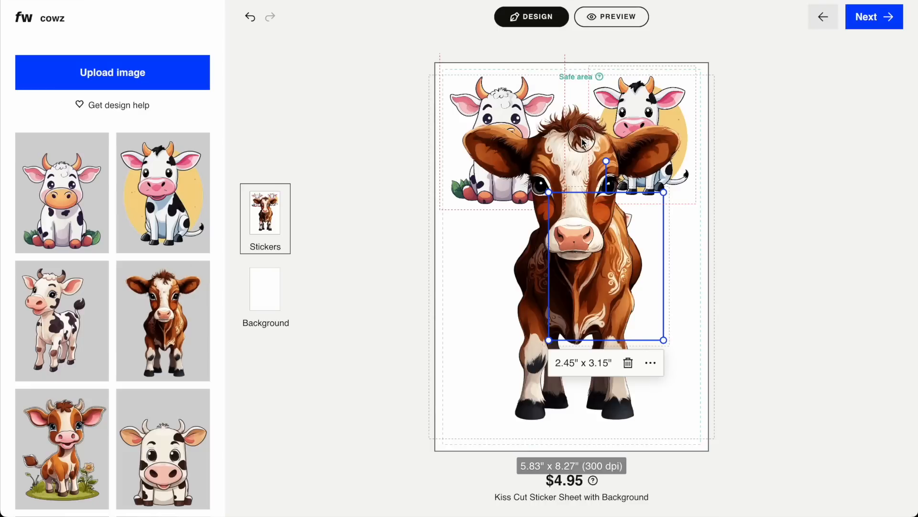
click(700, 83)
click(711, 79)
click(579, 194)
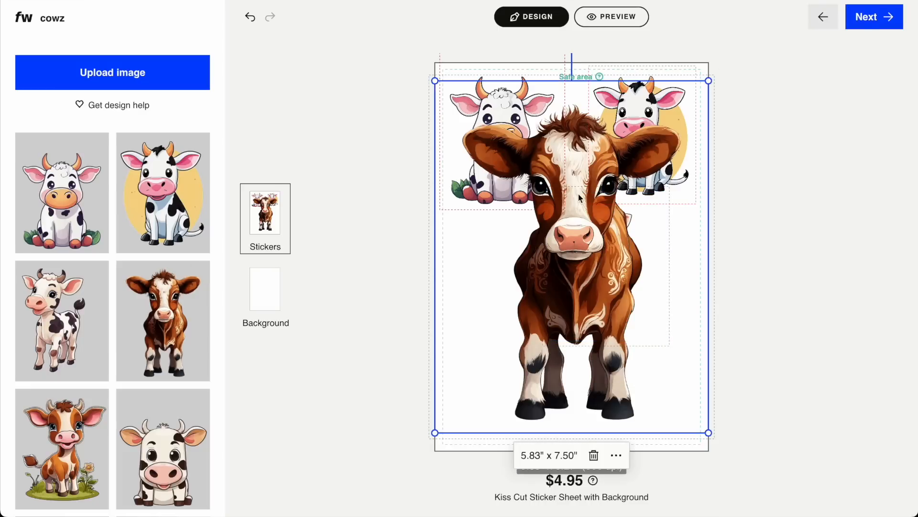
drag(708, 83, 636, 175)
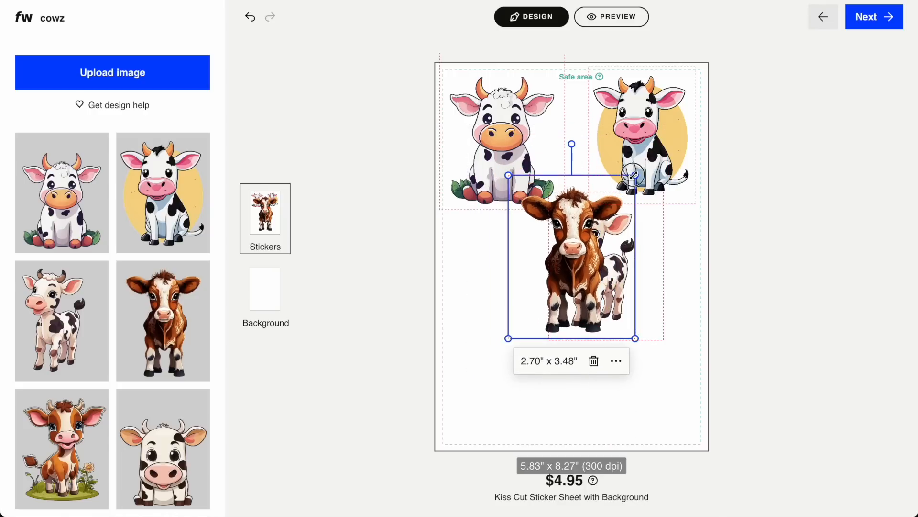
drag(579, 286, 505, 364)
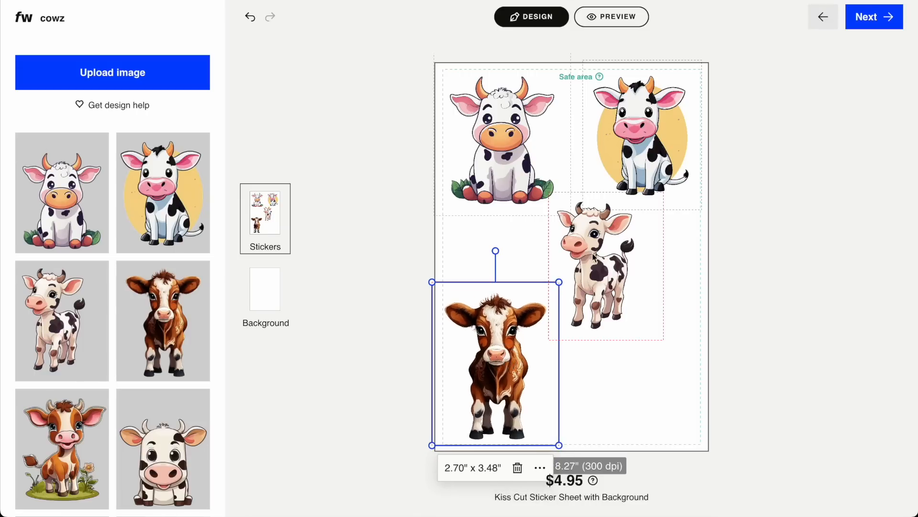
mouse_move(559, 282)
mouse_down()
mouse_move(572, 262)
mouse_move(565, 276)
mouse_up()
drag(517, 356, 665, 351)
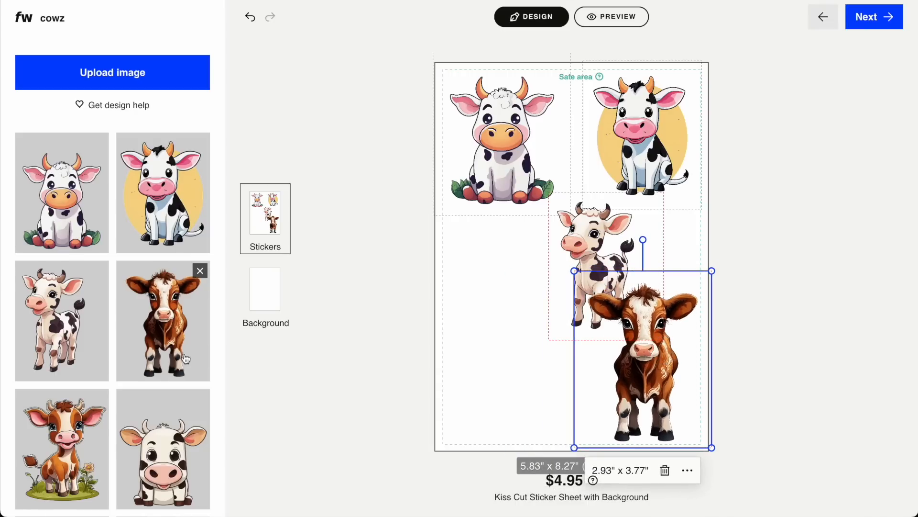
- Add the front-facing spotted cow at reduced size in the sheet's lower-left corner and delete the small standing cow
scroll(163, 306, down, 1)
drag(605, 242, 482, 276)
click(143, 408)
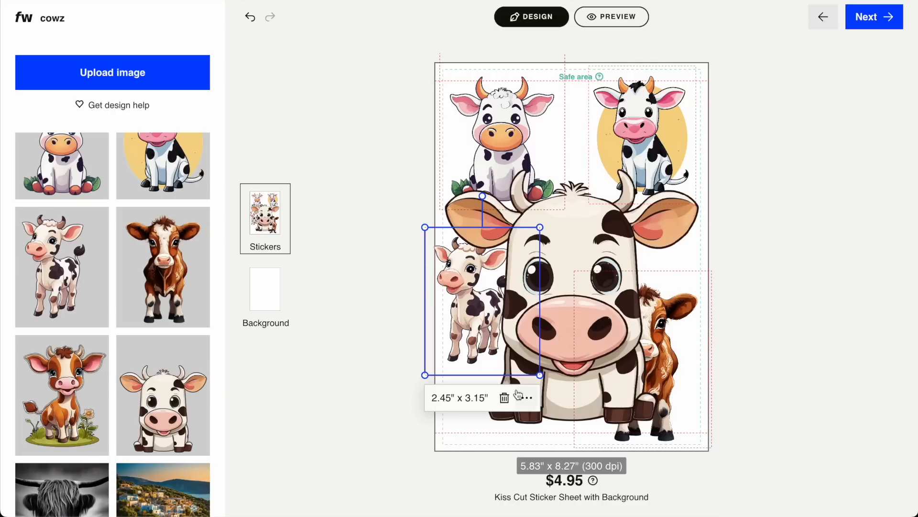
click(557, 370)
drag(434, 432, 515, 328)
drag(584, 262, 498, 333)
click(471, 255)
key(Delete)
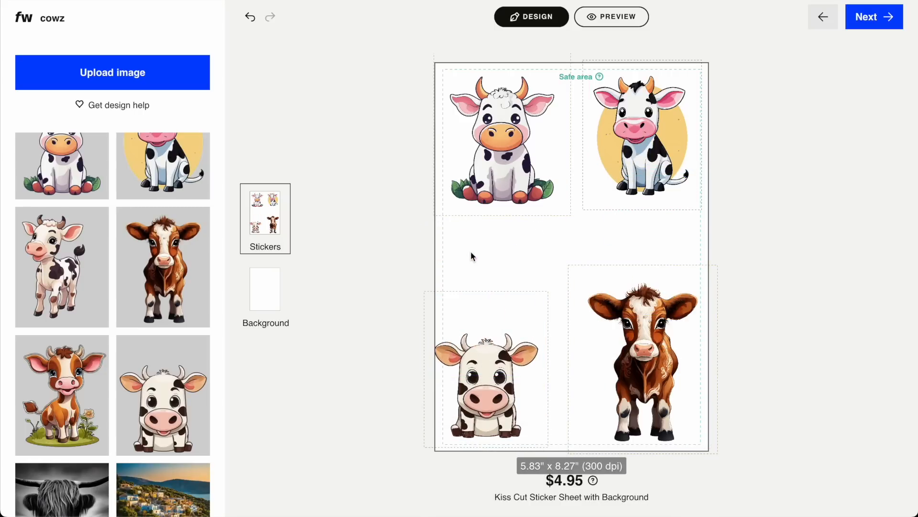
click(84, 411)
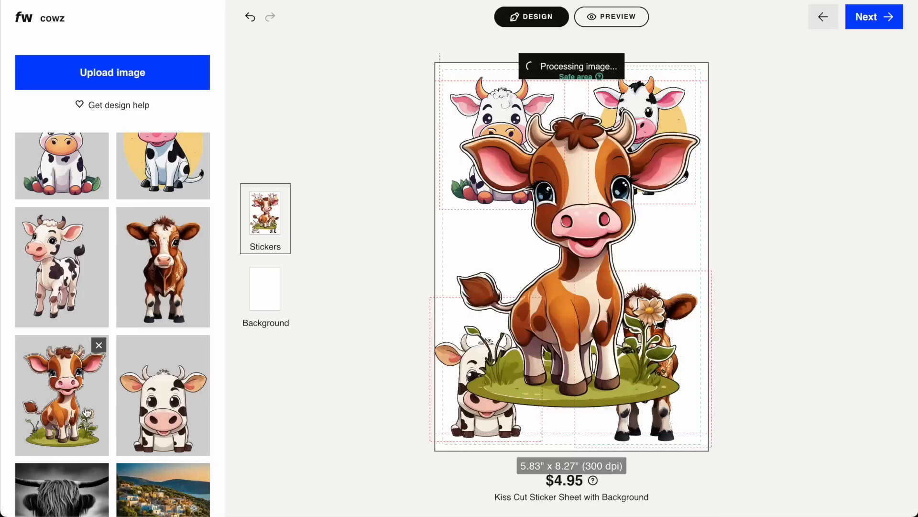
click(558, 261)
drag(708, 82, 562, 266)
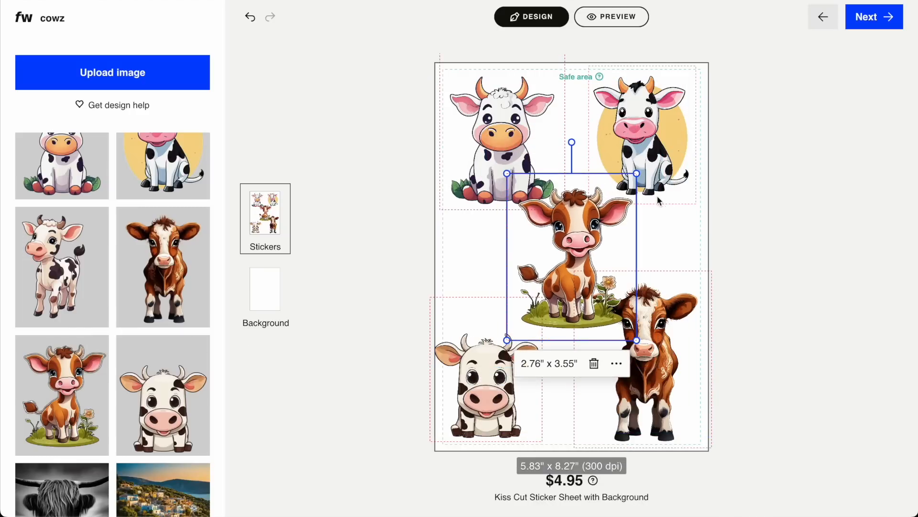
key(Delete)
- Replace the realistic brown cow in the sheet's lower-right corner with the spotted standing cow, enlarged to about 3.63" x 4.66"
click(641, 344)
key(Delete)
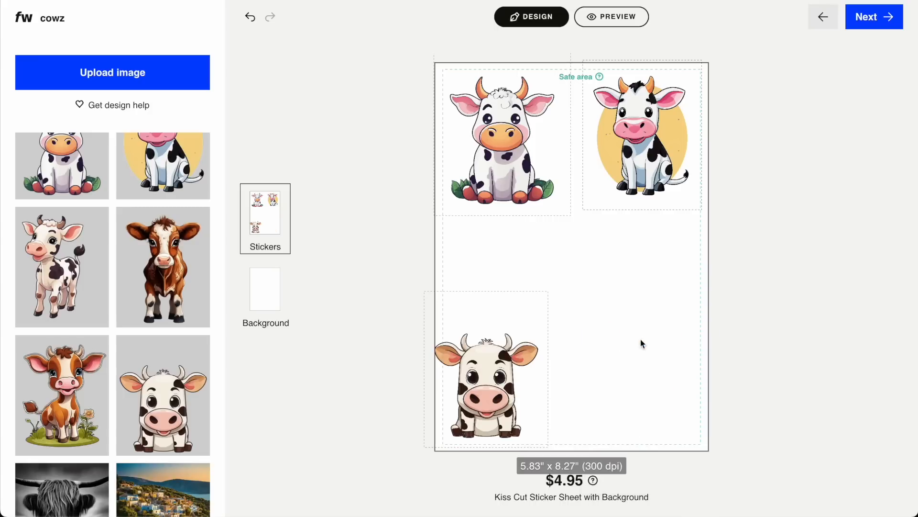
click(76, 286)
drag(550, 246, 622, 294)
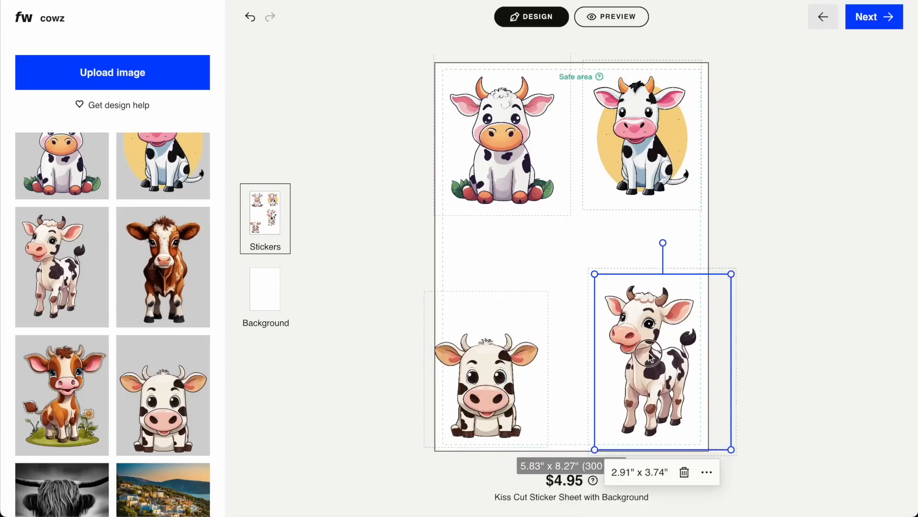
drag(648, 353, 654, 357)
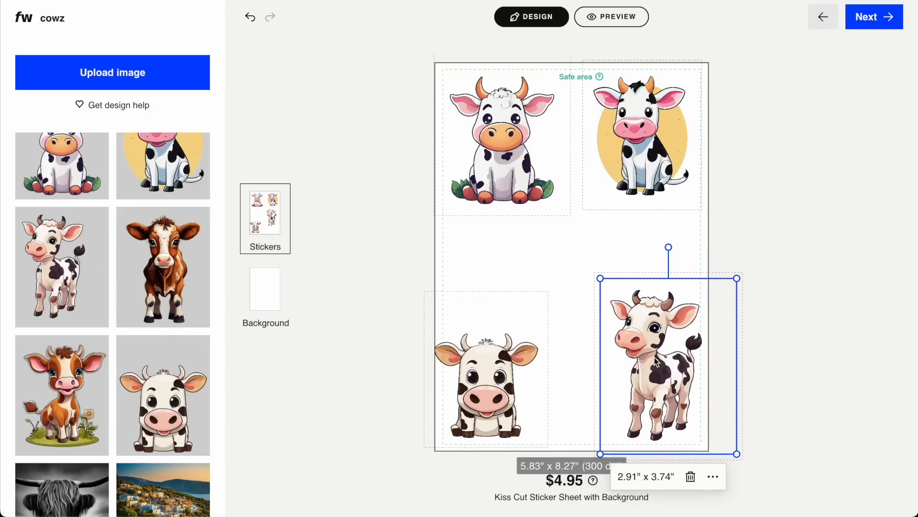
drag(602, 280, 576, 242)
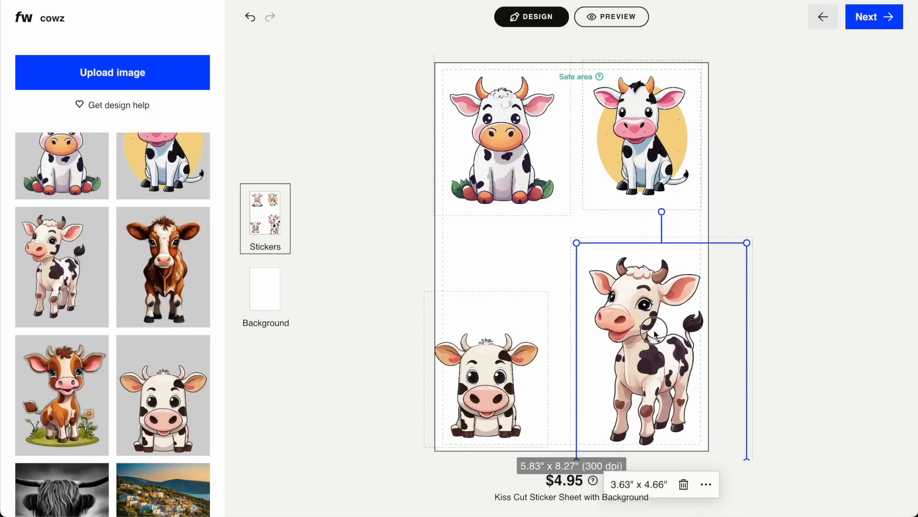
- Enlarge the front-facing cow to about 3.49" x 4.49", move it up under the leafy cow, and slightly shrink the standing cow
click(520, 358)
drag(543, 297, 569, 264)
drag(495, 400, 529, 301)
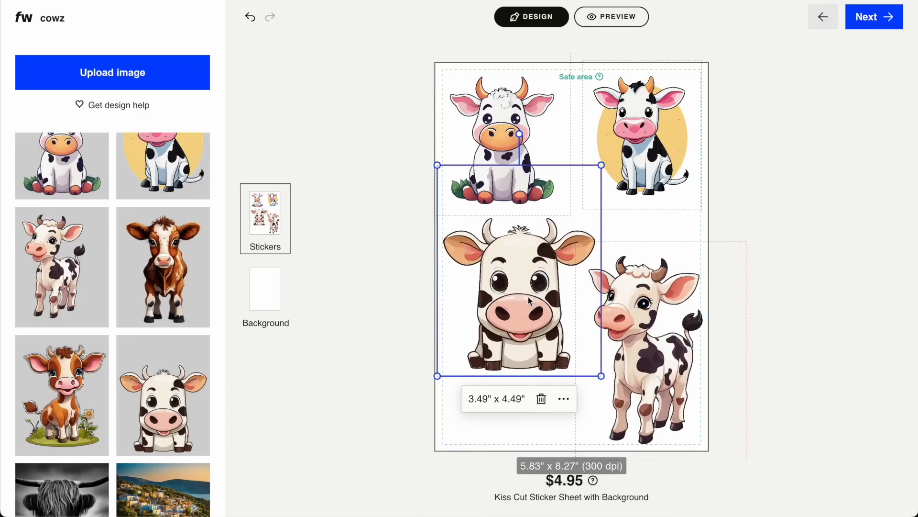
click(658, 372)
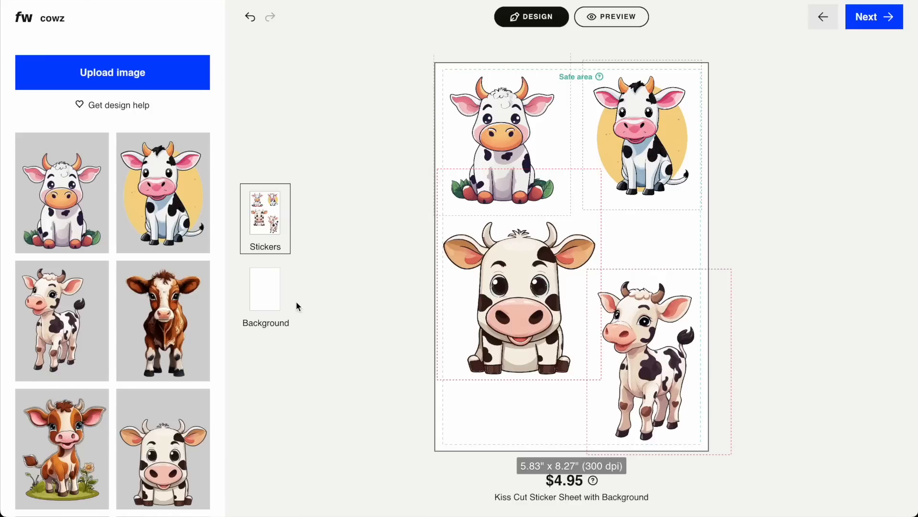
- Preview the sticker sheet mockup with the four cows and return to the design view
click(628, 19)
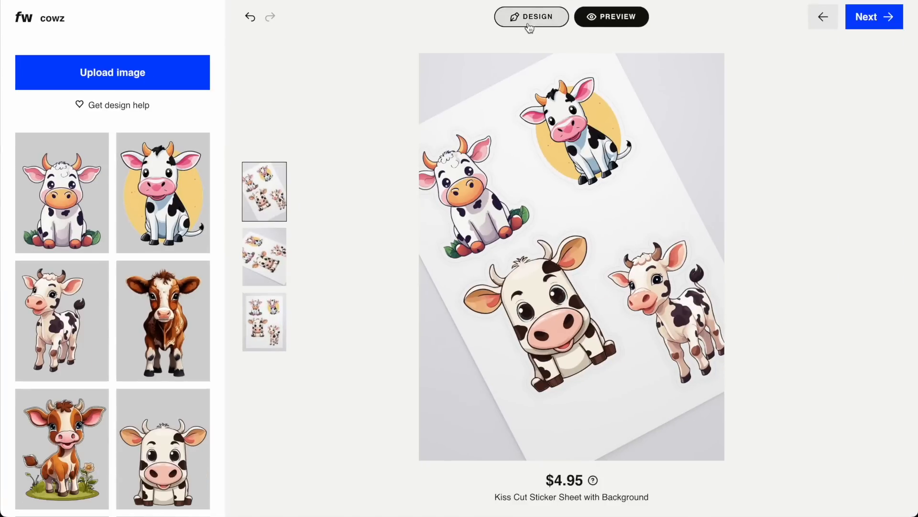
click(530, 28)
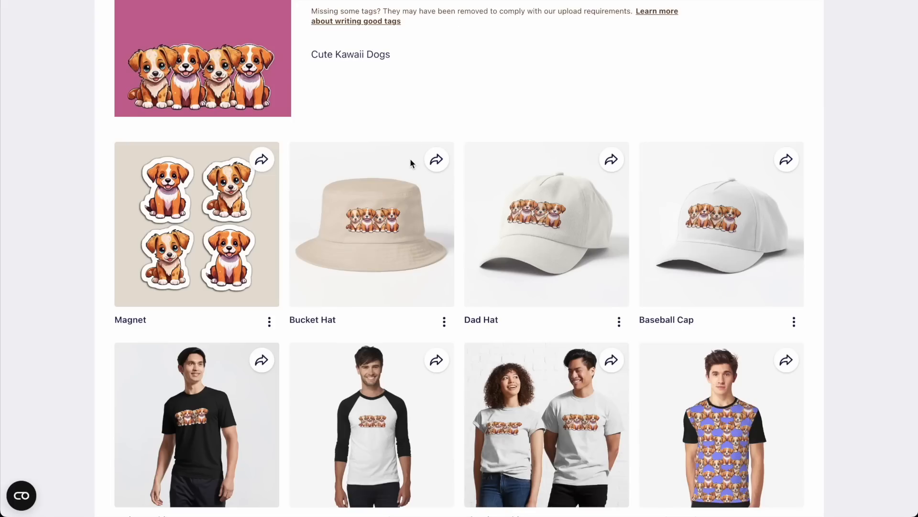
- Look over the puppy design's products on Redbubble and the tie-dye Cute Kawaii Cow T-Shirt page on TeePublic
scroll(410, 161, down, 20)
scroll(410, 161, up, 8)
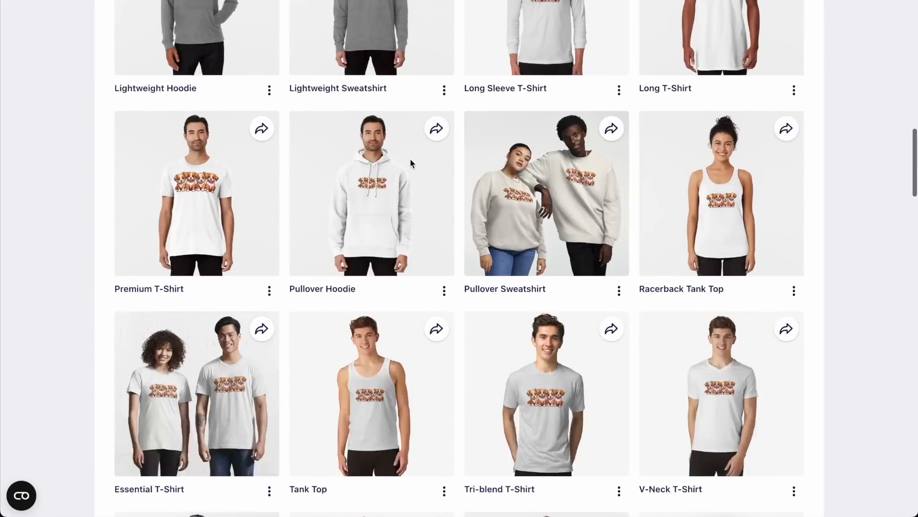
scroll(410, 163, up, 3)
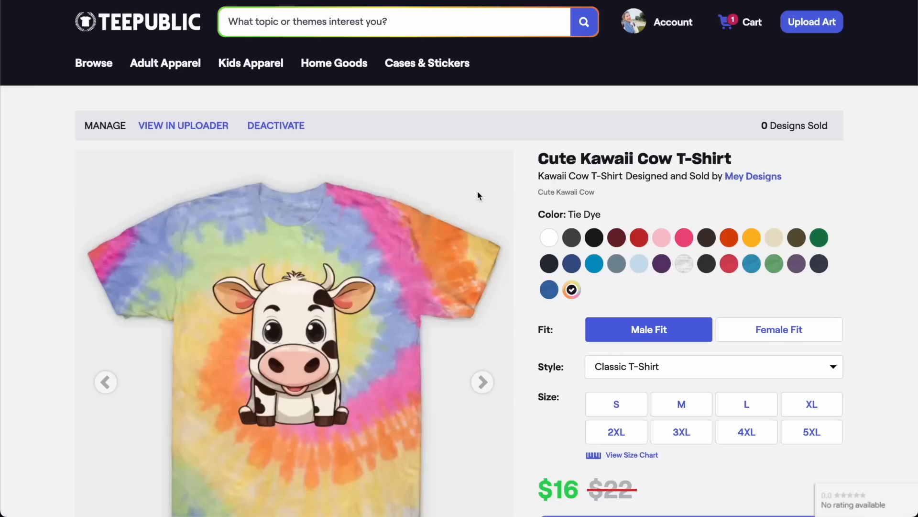
scroll(477, 191, down, 1)
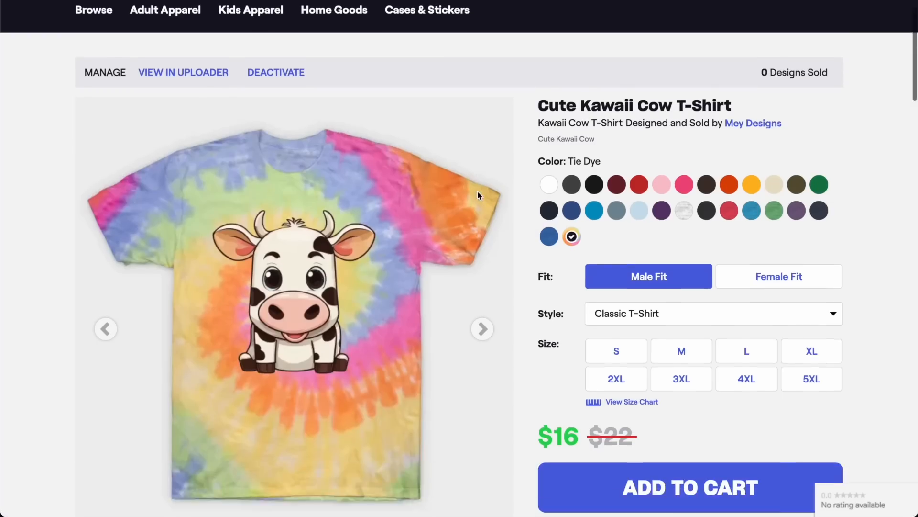
scroll(478, 191, down, 5)
scroll(515, 195, up, 6)
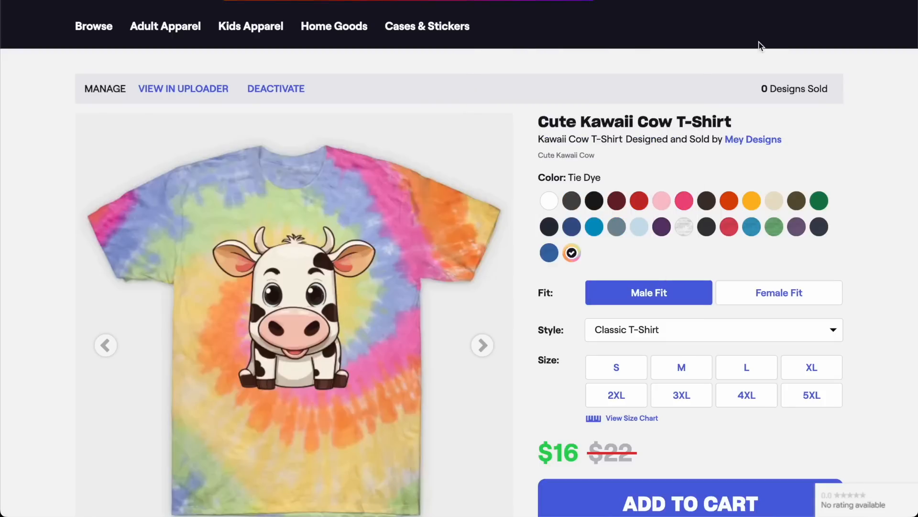
- Look over the generated hamster, panda and puppy images on Lexica and the puppy design pages in Canva
scroll(623, 87, up, 1)
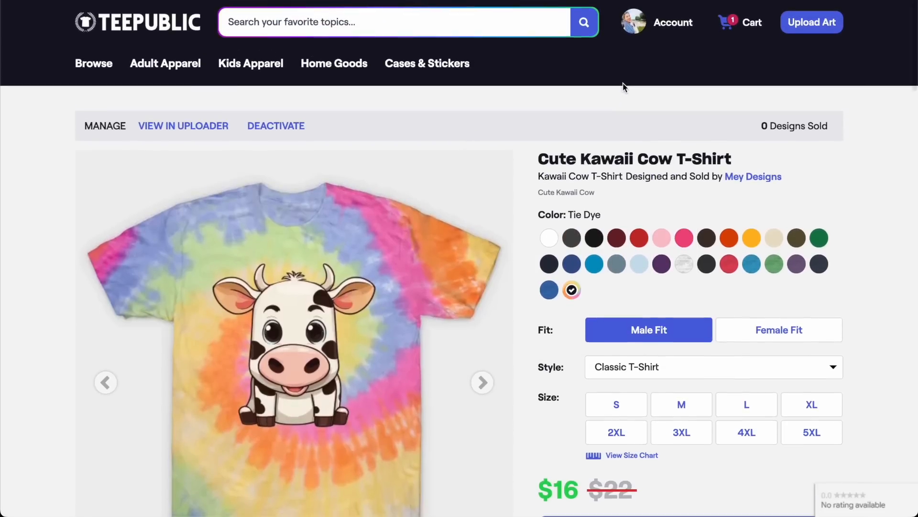
scroll(623, 88, down, 4)
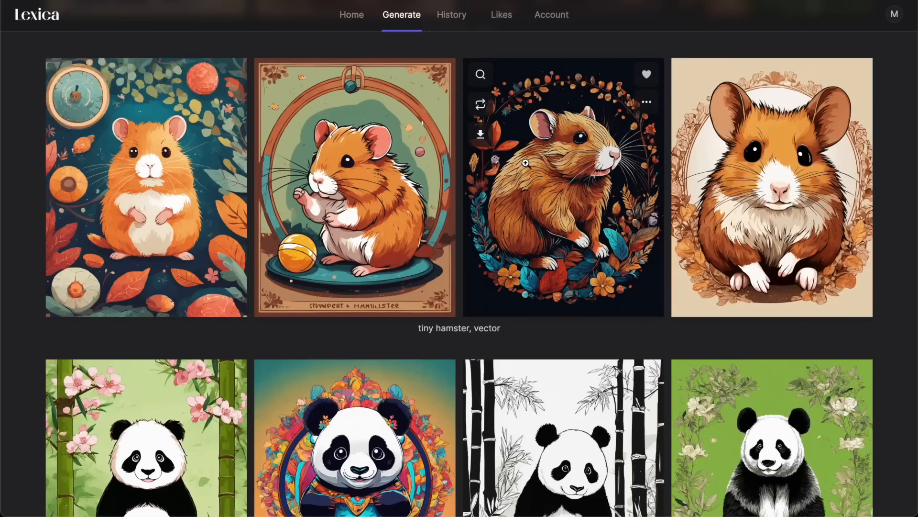
scroll(757, 191, down, 1)
scroll(757, 191, down, 10)
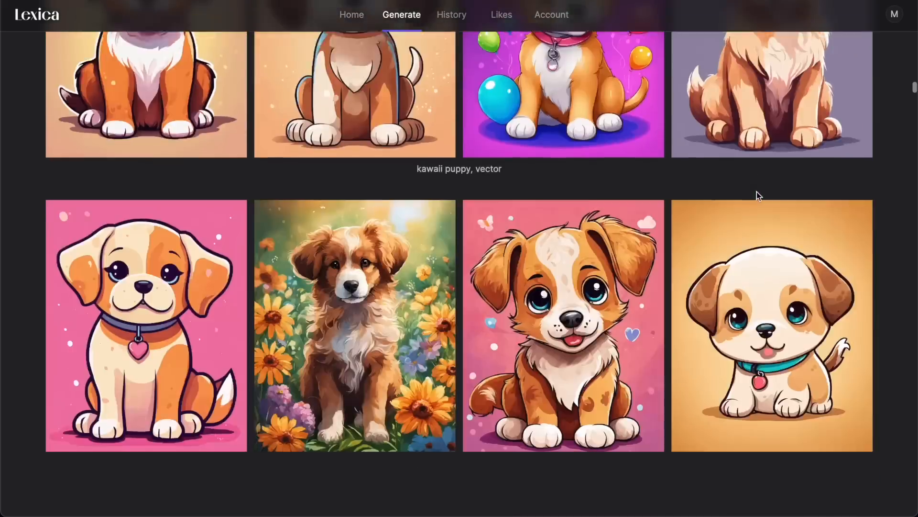
scroll(757, 188, up, 10)
scroll(756, 188, up, 5)
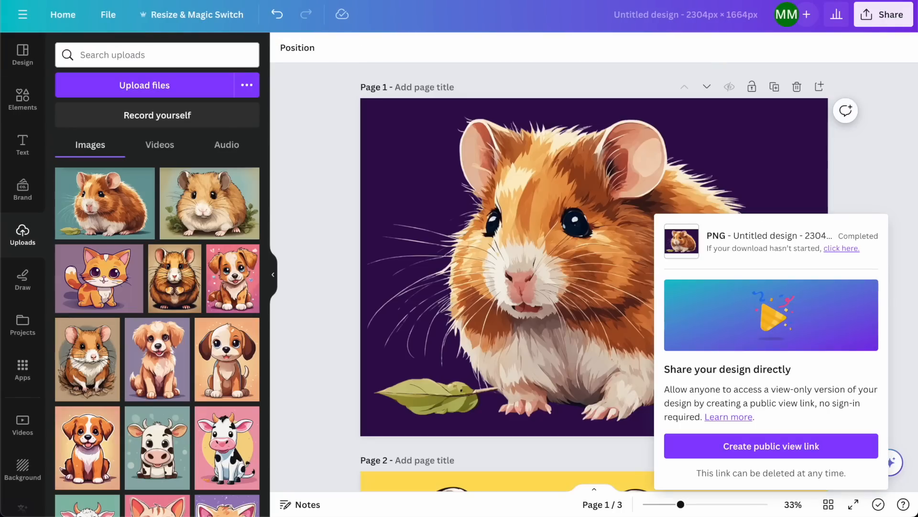
click(344, 247)
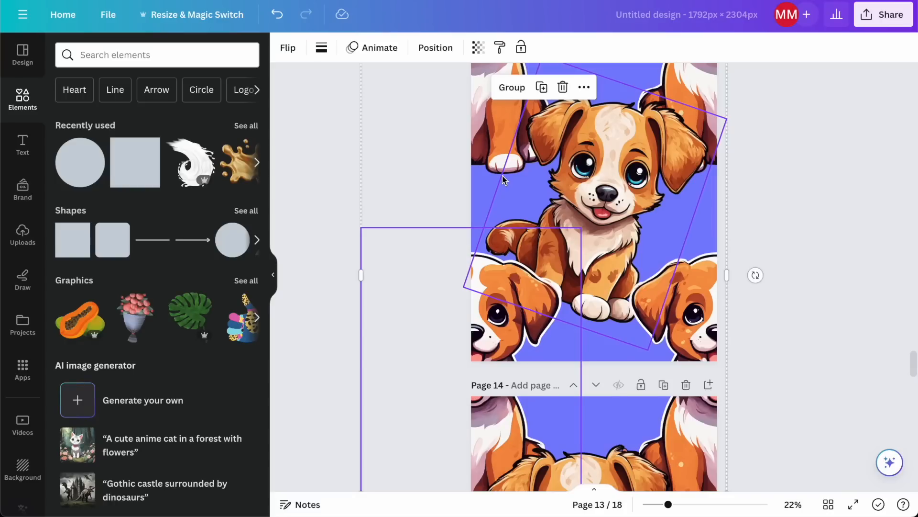
scroll(685, 268, down, 15)
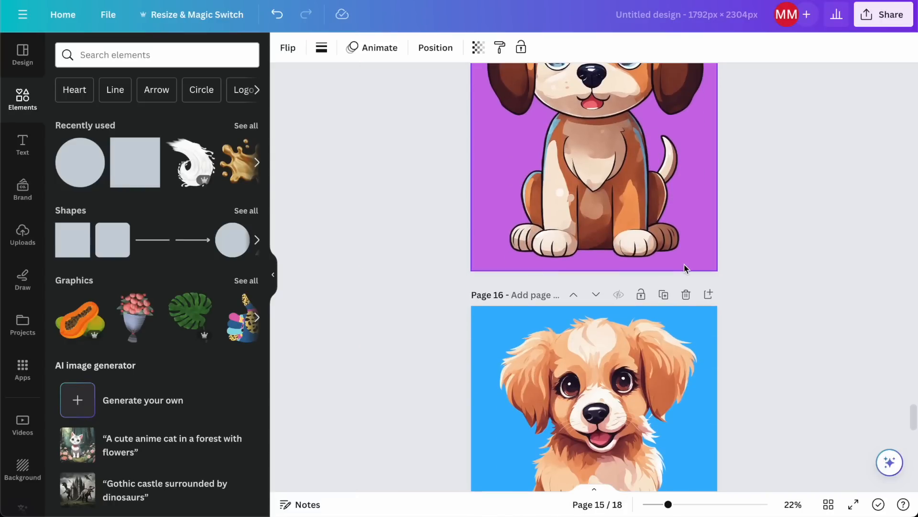